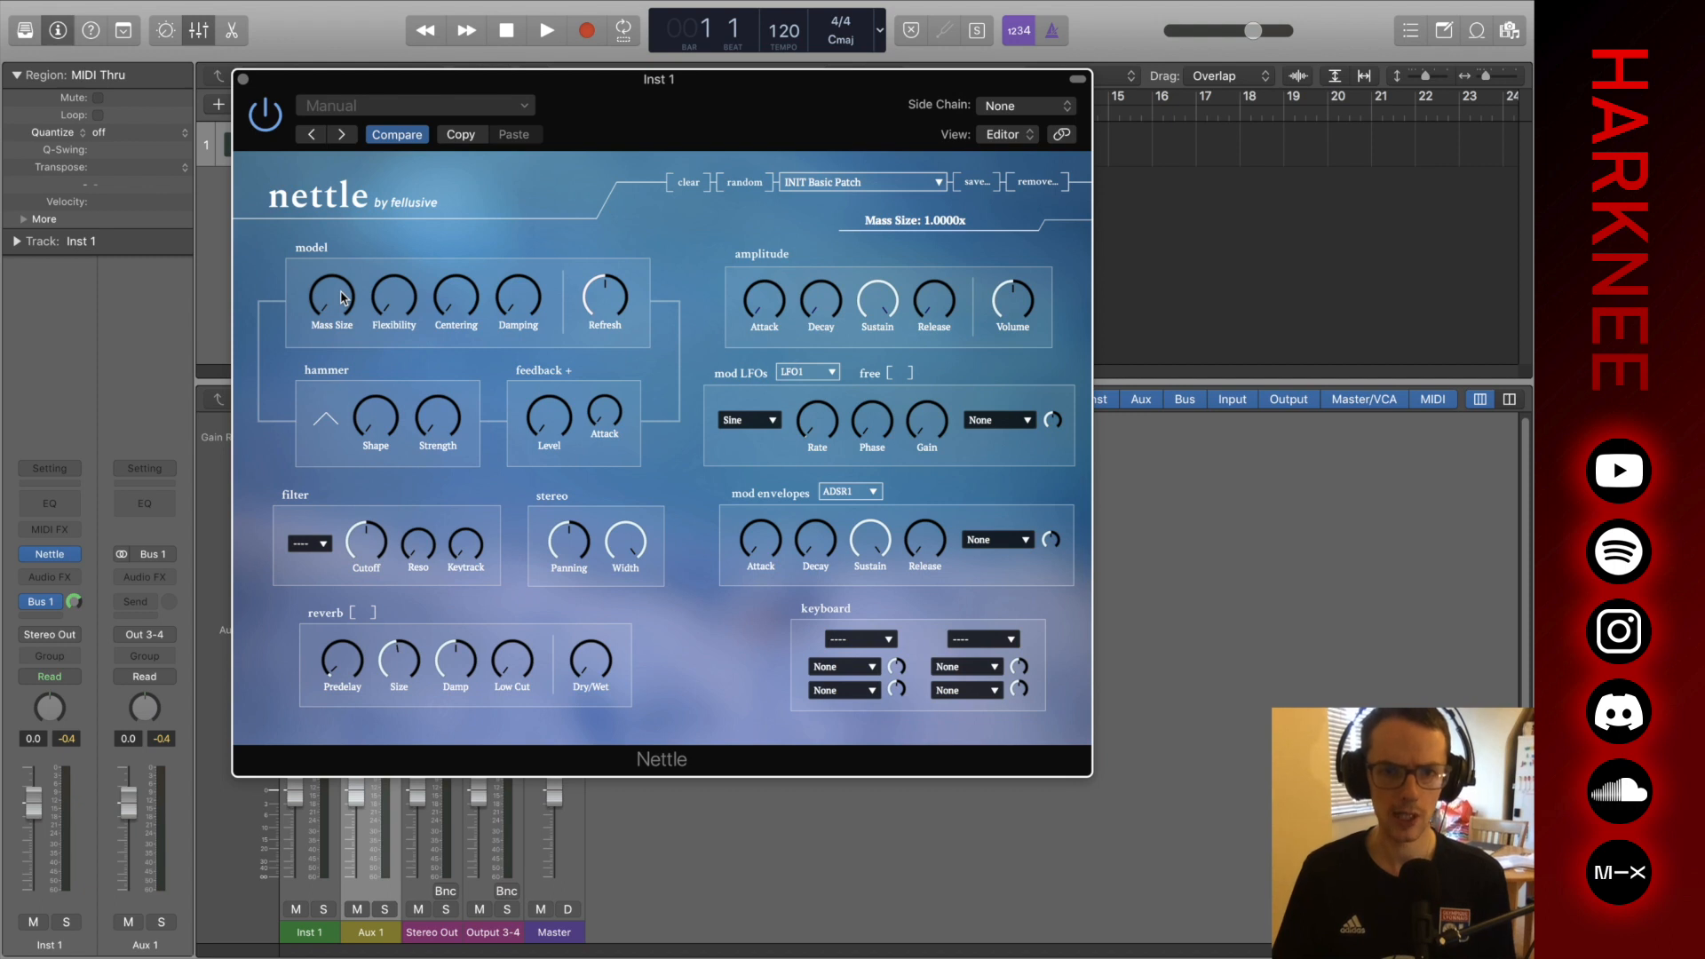
# Raise the model's Mass Size, Flexibility to about 0.28, Centering and Damping, and set the Refresh Rate to about 0.46 s.
pyautogui.moveTo(342, 297); pyautogui.dragTo(343, 338)
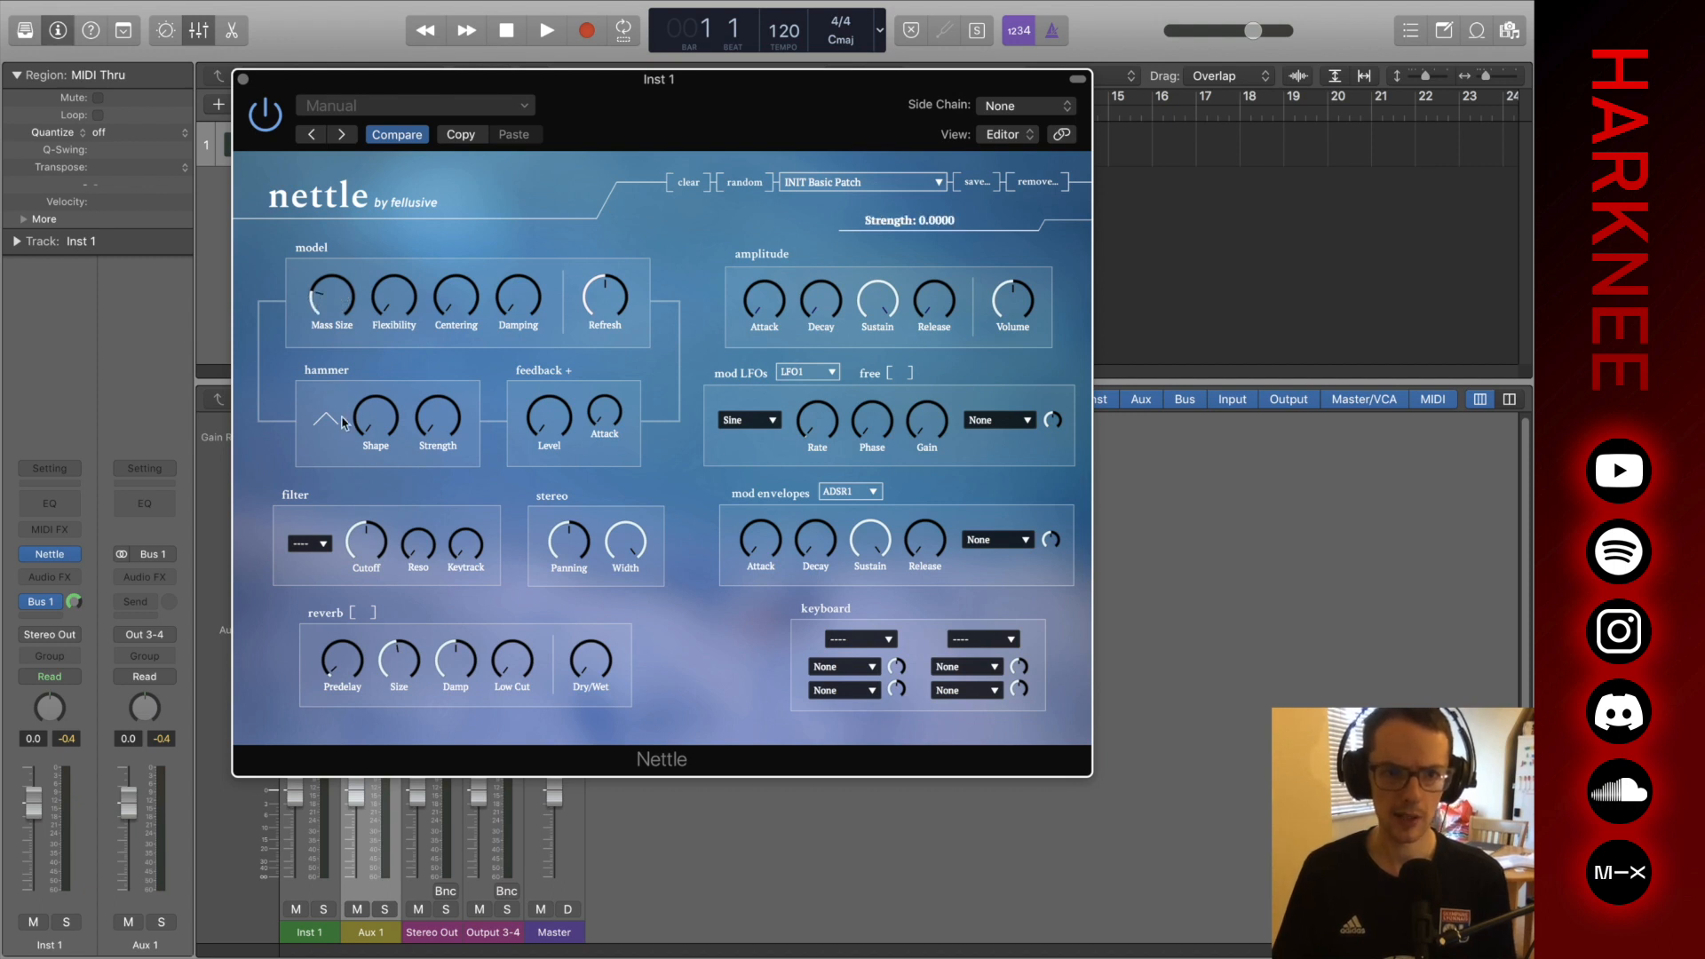
pyautogui.moveTo(392, 300); pyautogui.dragTo(410, 238)
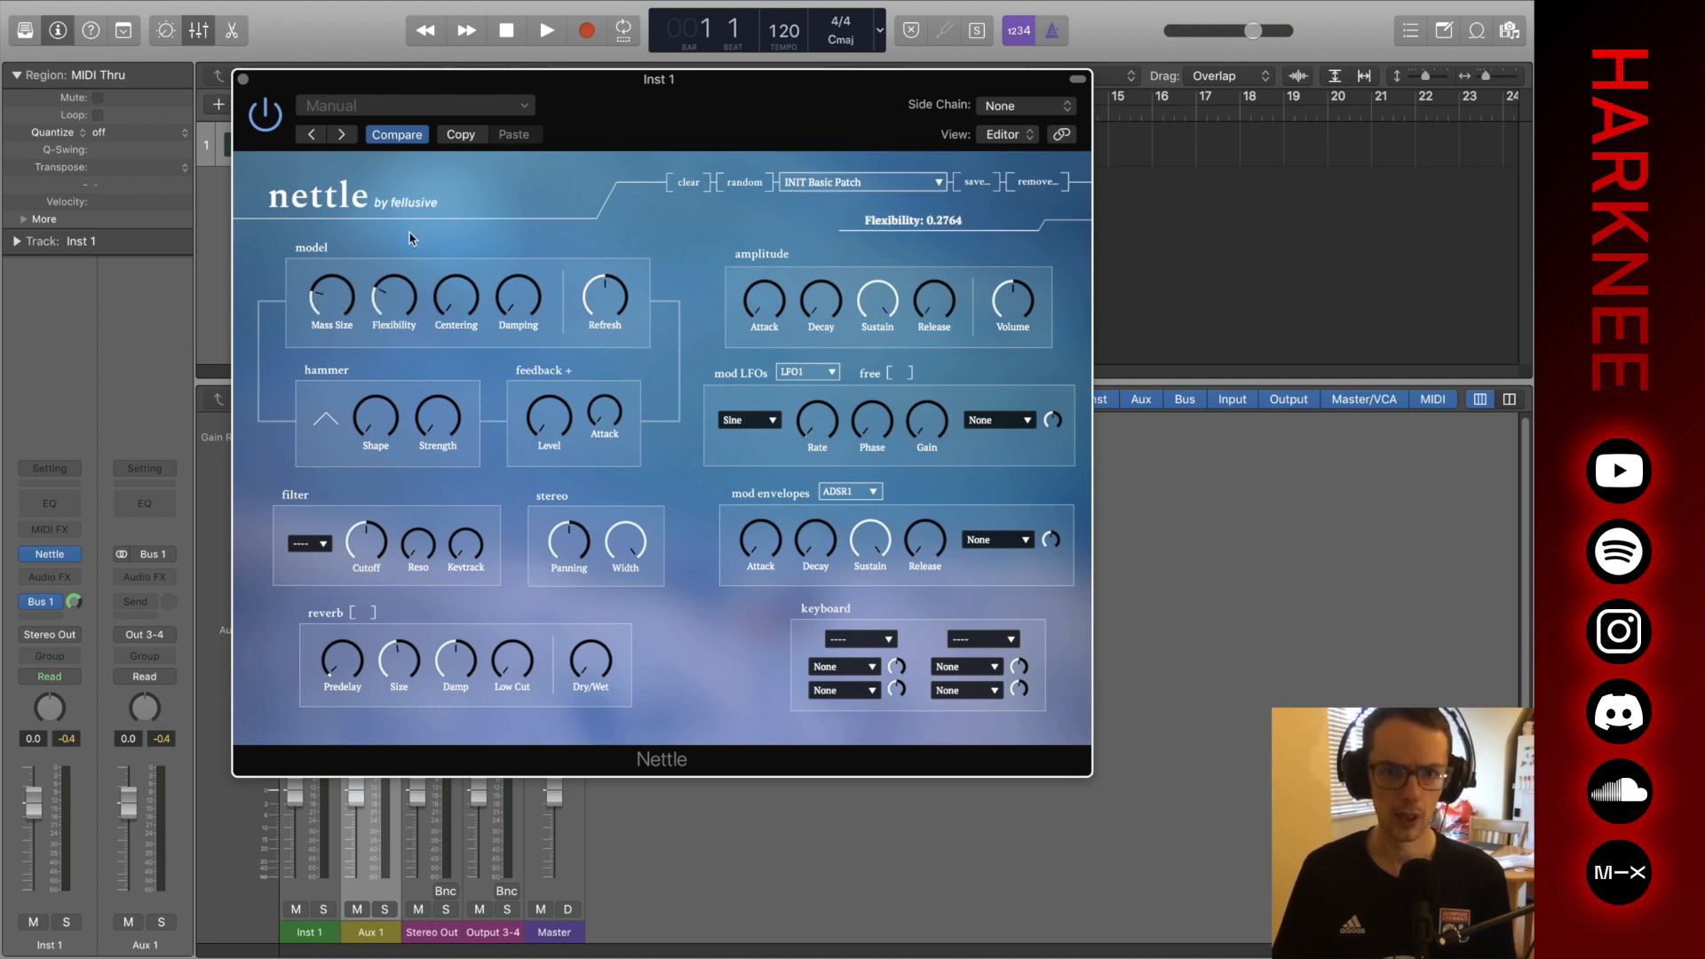
pyautogui.moveTo(453, 306); pyautogui.dragTo(480, 224)
pyautogui.click(521, 298)
pyautogui.moveTo(522, 298); pyautogui.dragTo(533, 197)
pyautogui.moveTo(608, 281); pyautogui.dragTo(603, 262)
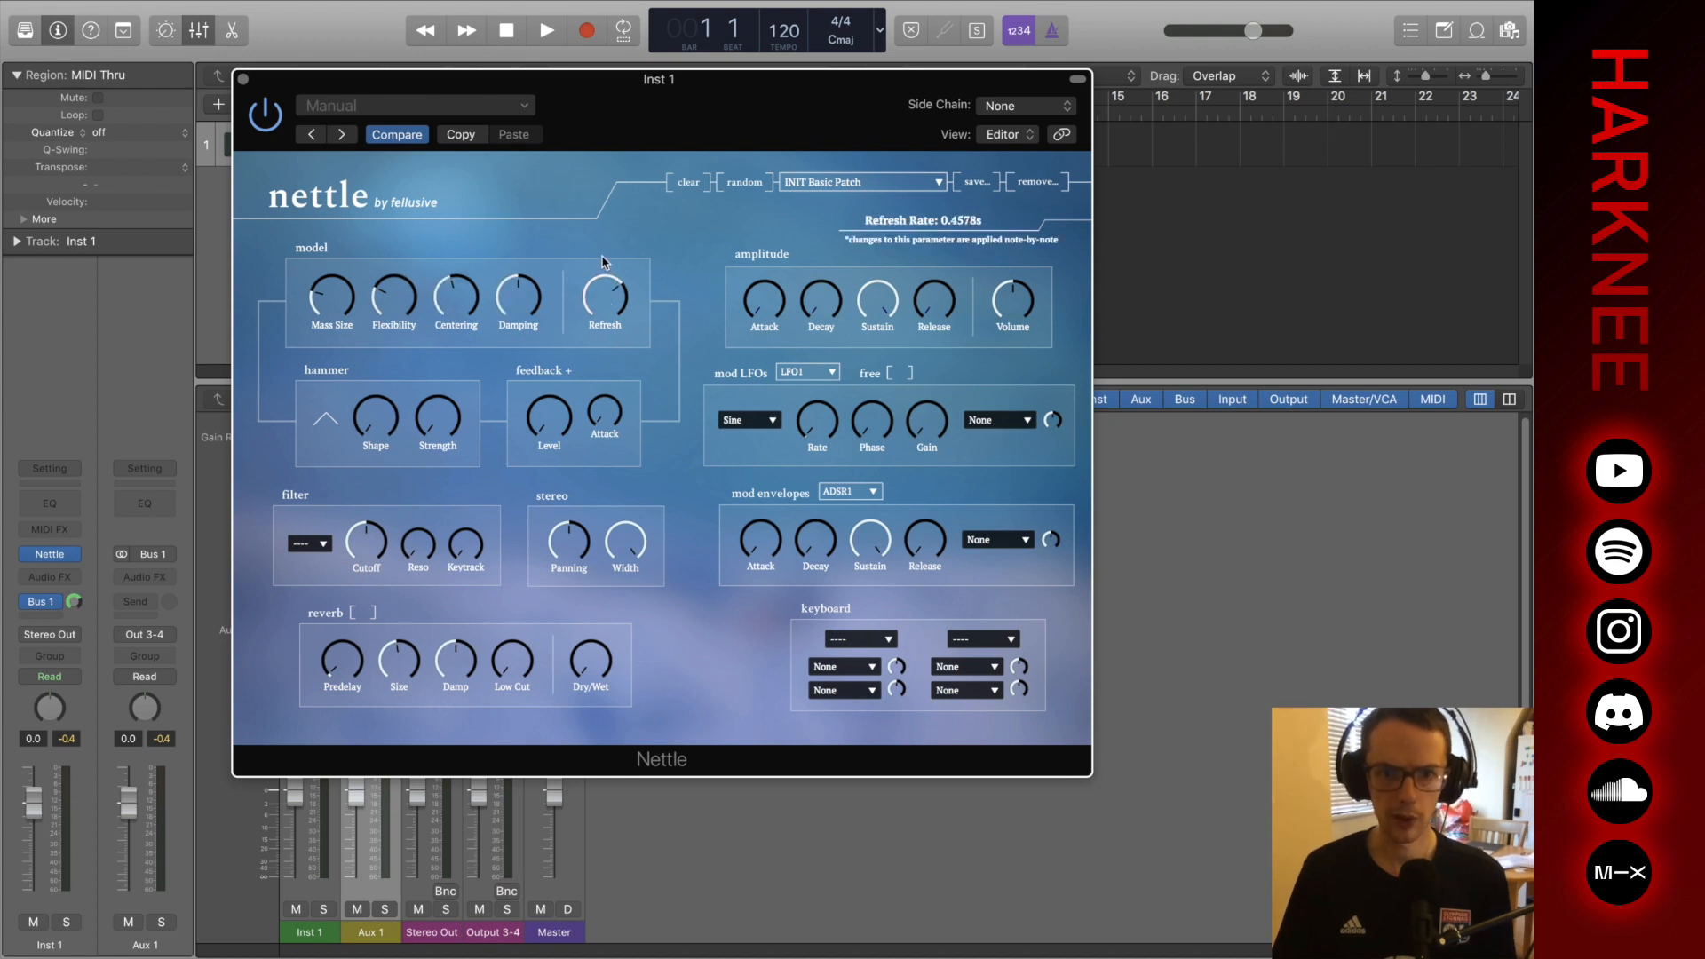
# Raise the feedback Level and set the feedback Attack to about 2.91 s.
pyautogui.moveTo(564, 440); pyautogui.dragTo(562, 353)
pyautogui.click(611, 433)
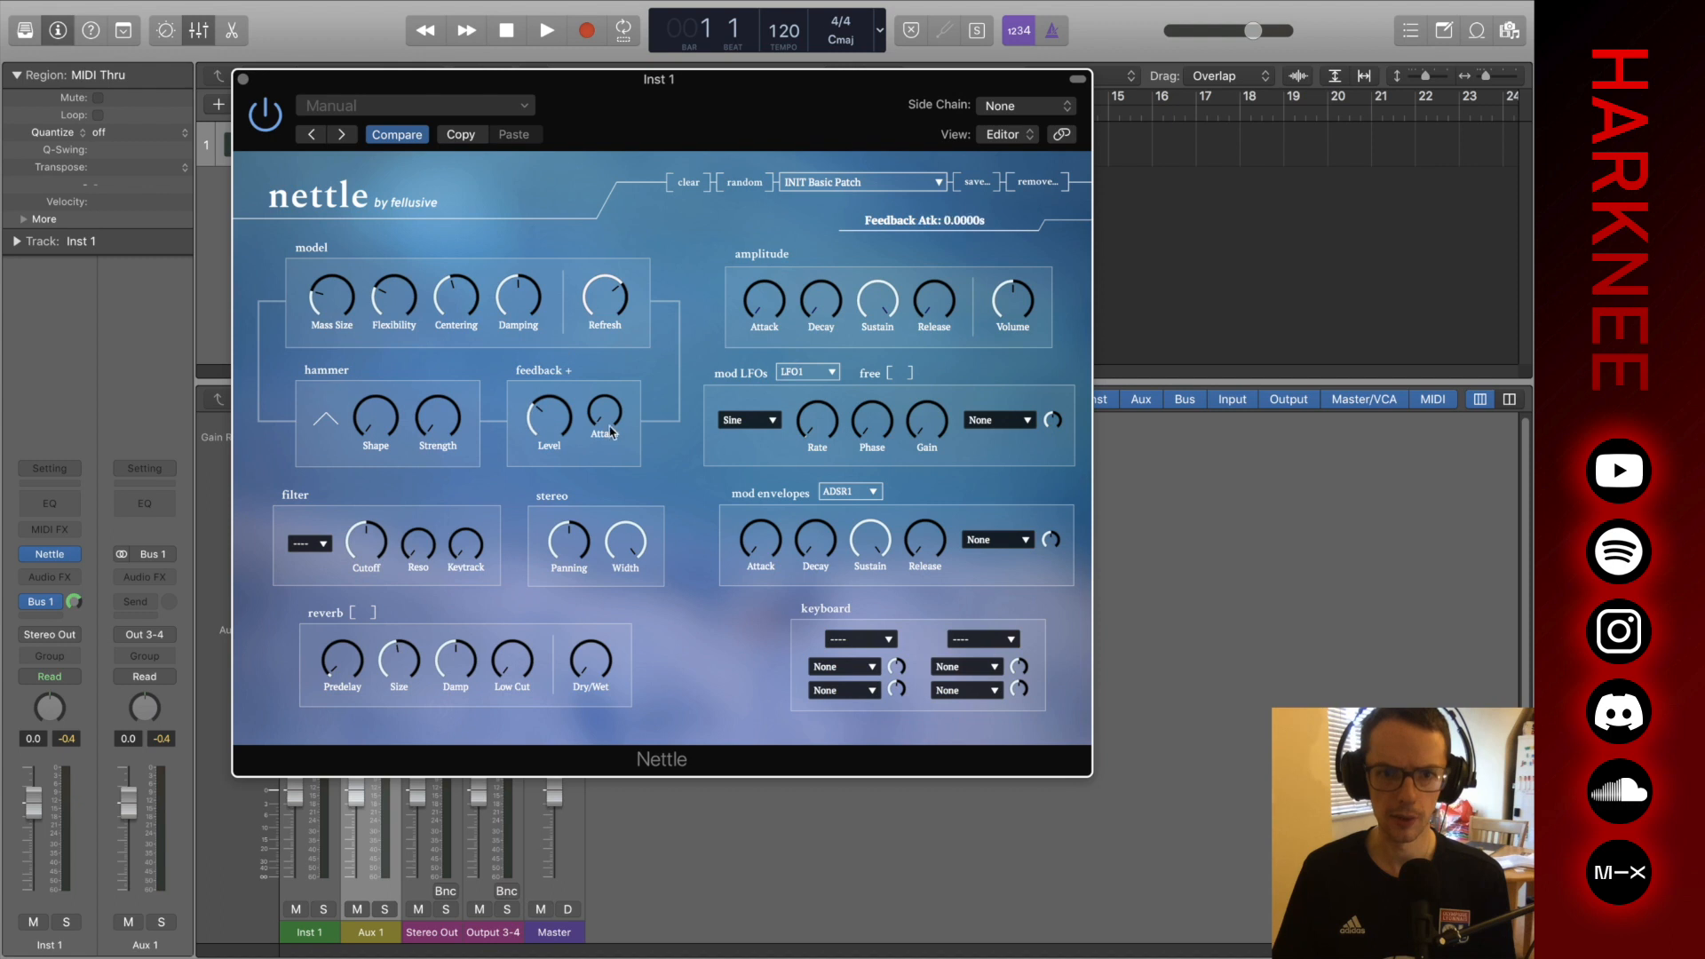
pyautogui.moveTo(604, 415); pyautogui.dragTo(611, 376)
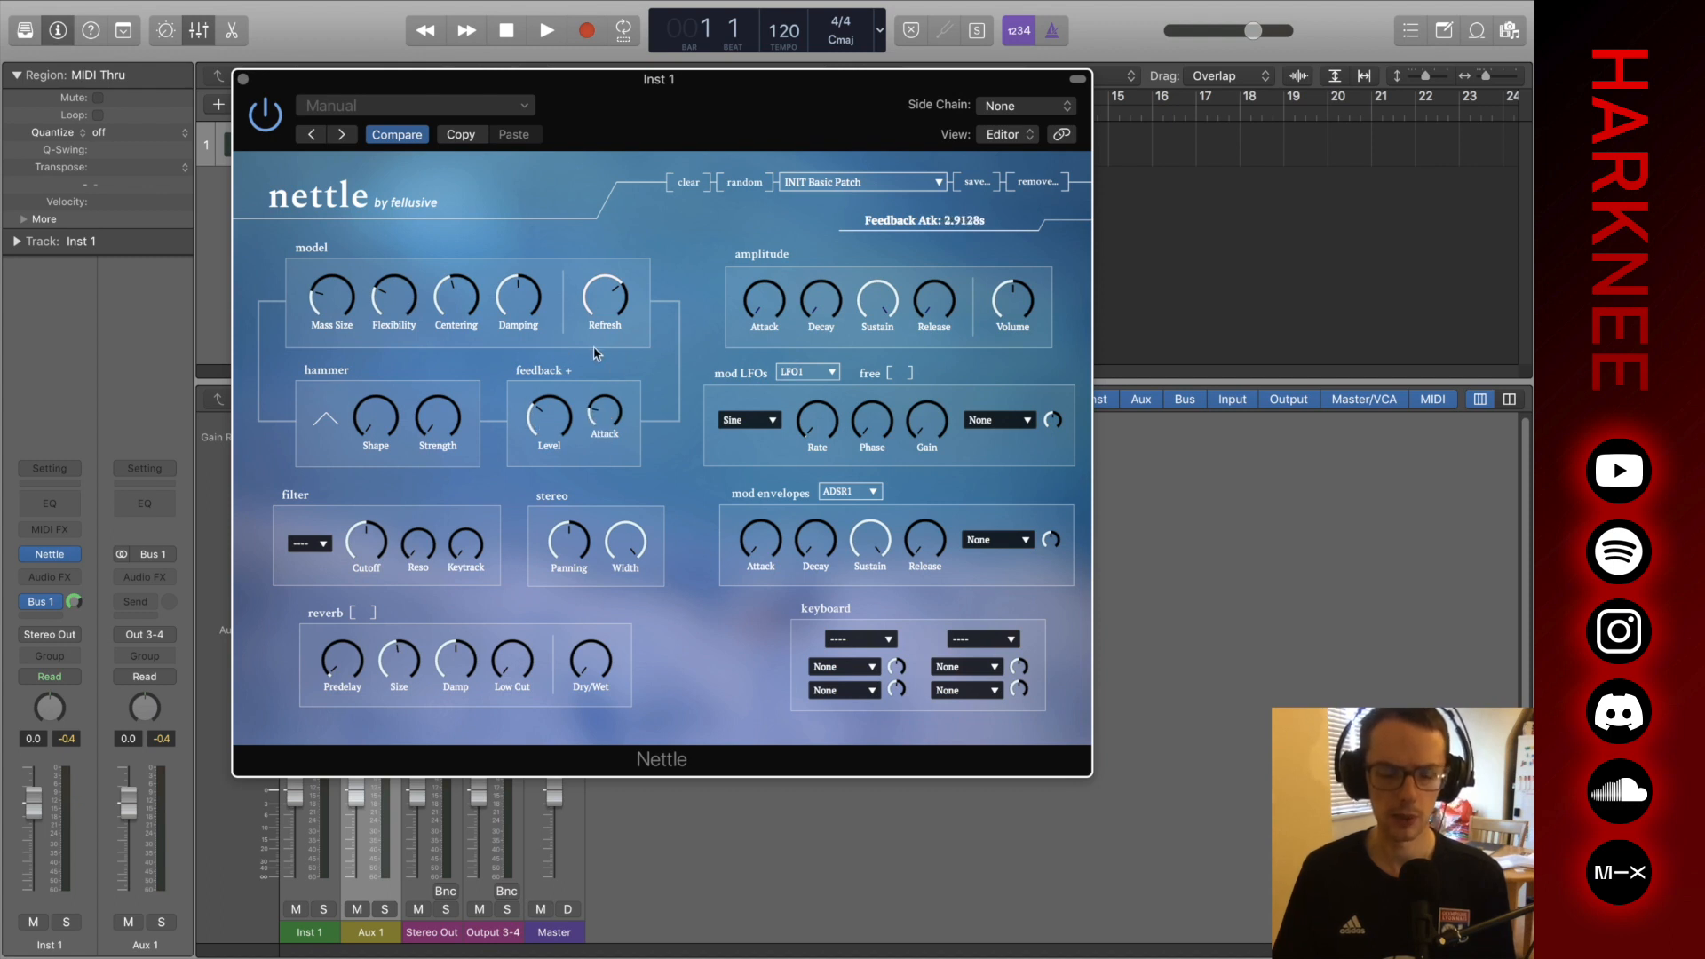
# Sweep the hammer Shape up to its maximum and set the hammer Strength to about 0.44.
pyautogui.moveTo(374, 417)
pyautogui.mouseDown()
pyautogui.moveTo(386, 348)
pyautogui.moveTo(392, 438)
pyautogui.mouseUp()
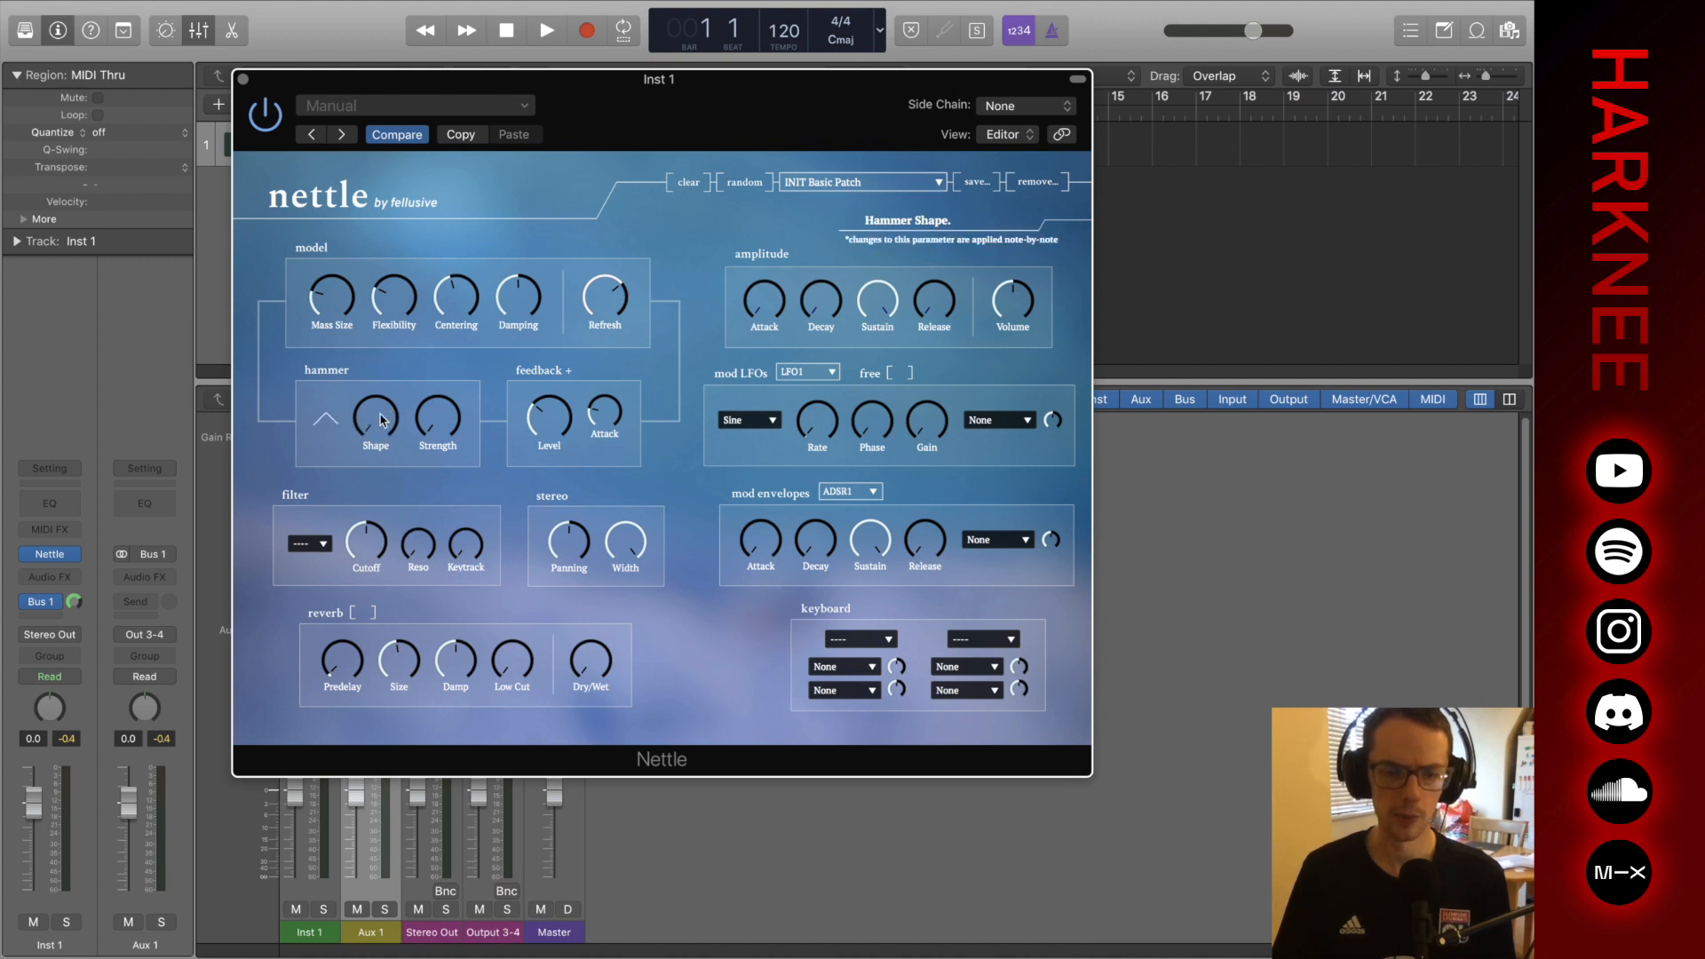
pyautogui.moveTo(383, 420); pyautogui.dragTo(400, 310)
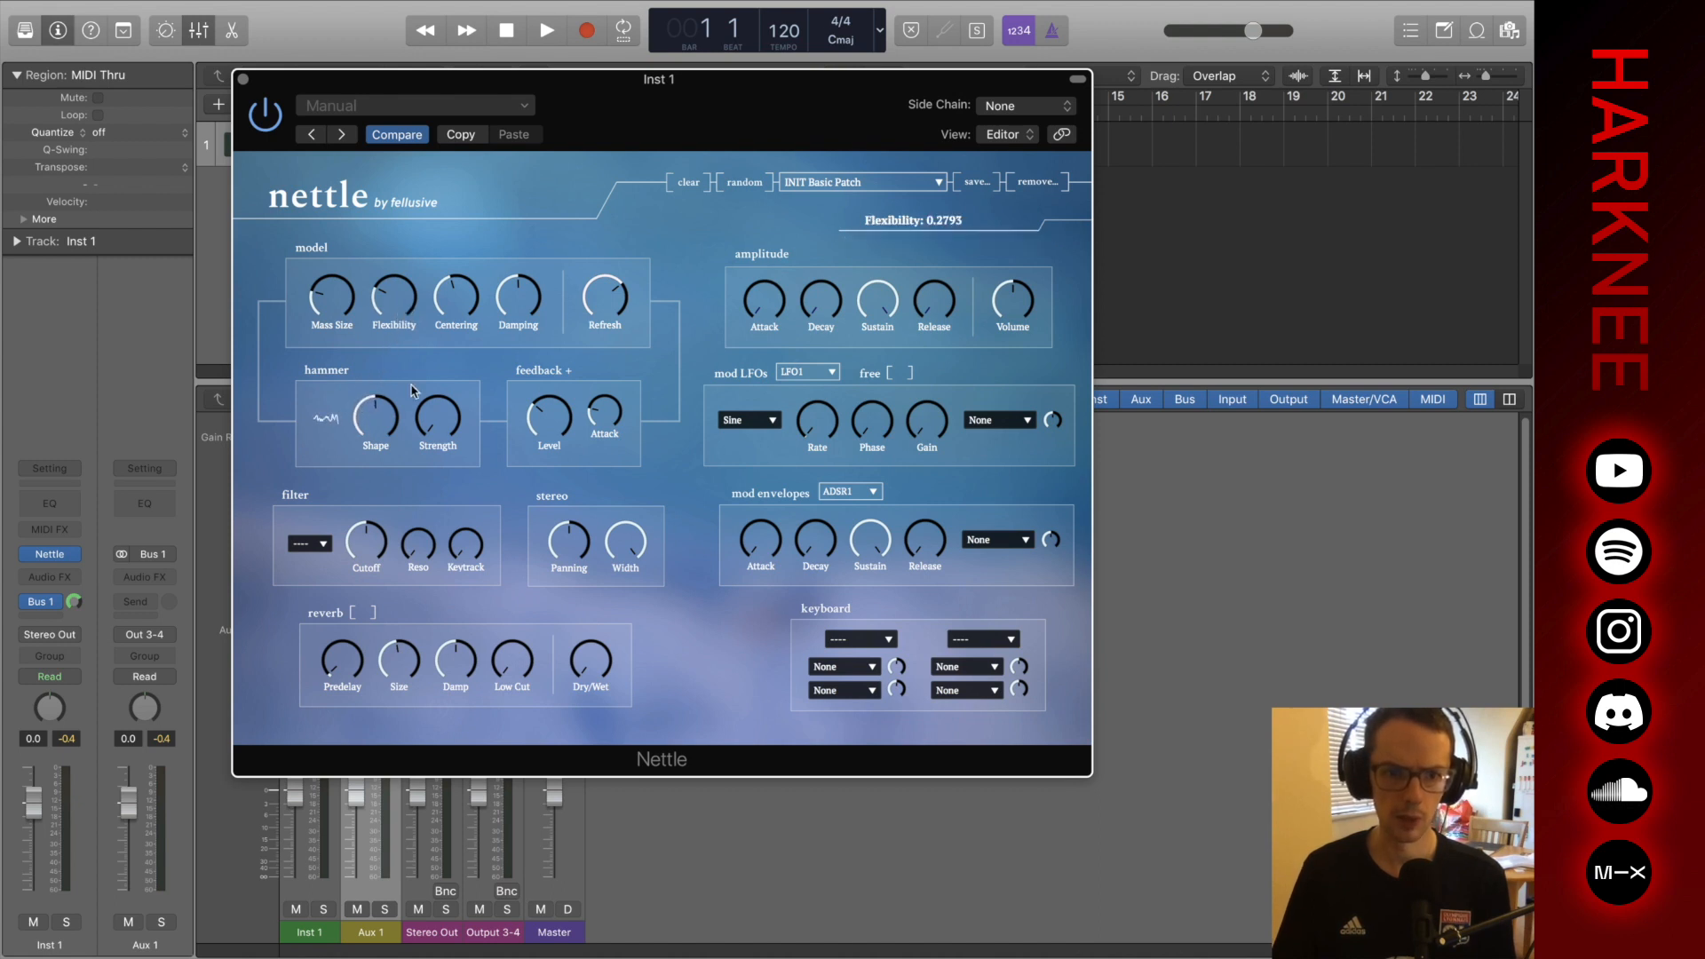
pyautogui.moveTo(389, 399); pyautogui.dragTo(463, 335)
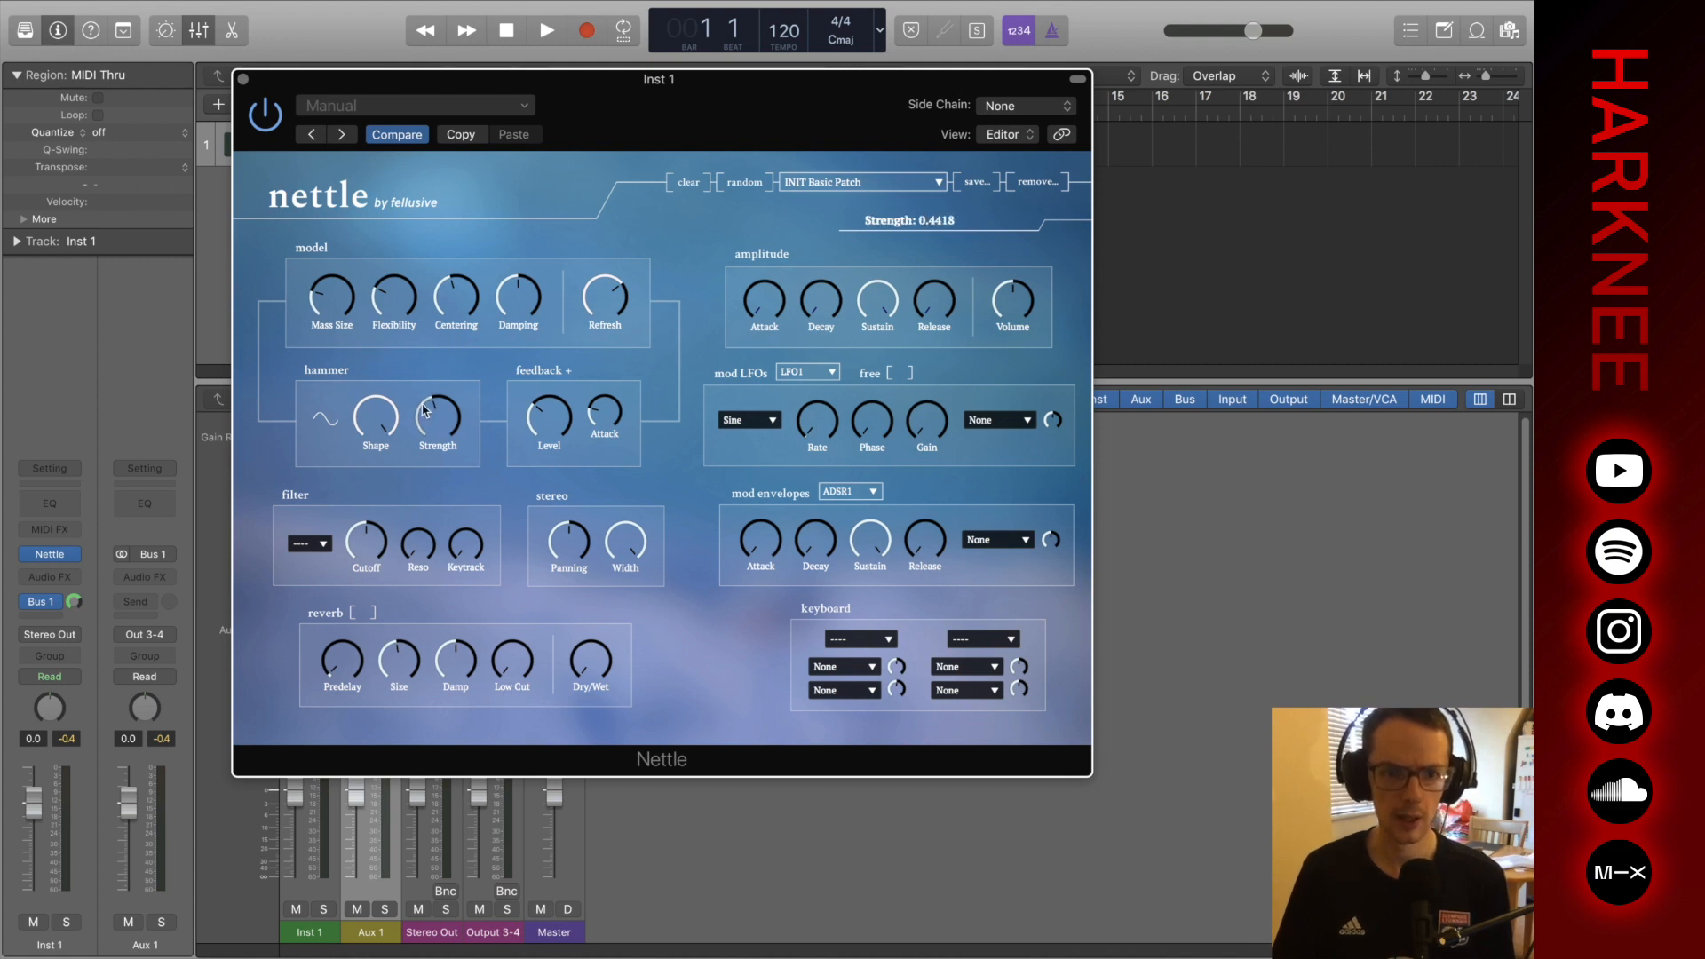
# Look through the filter types without changing the filter, and briefly enable the reverb with Dry/Wet at maximum.
pyautogui.click(320, 551)
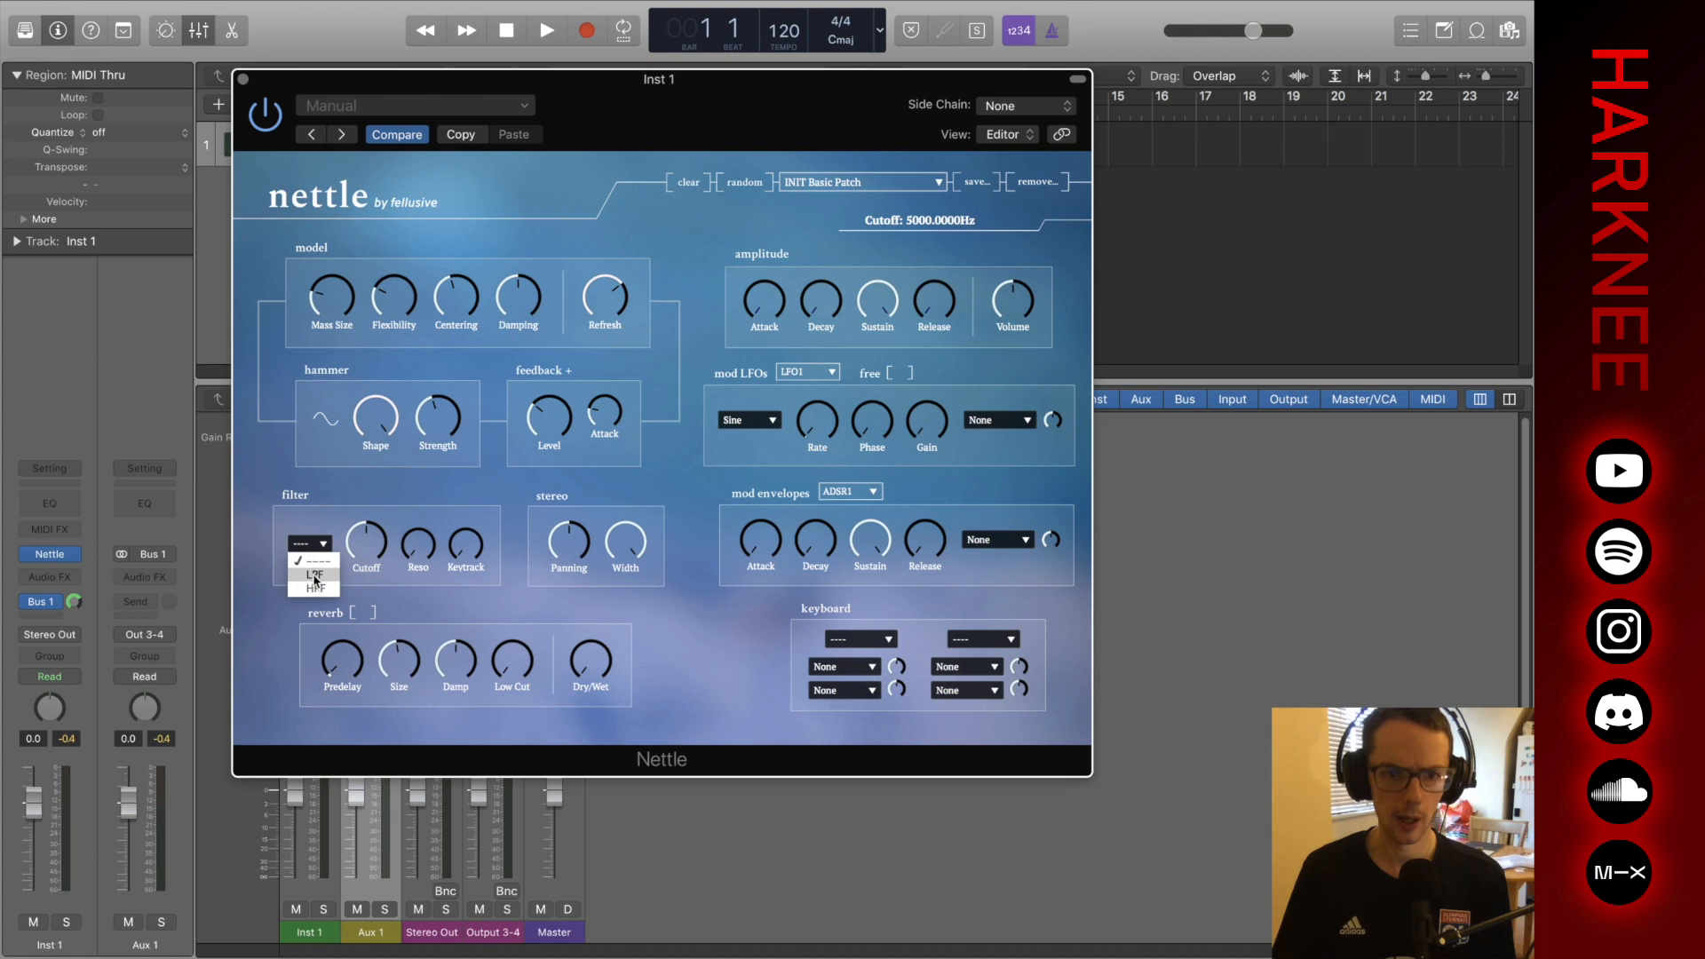
pyautogui.click(419, 554)
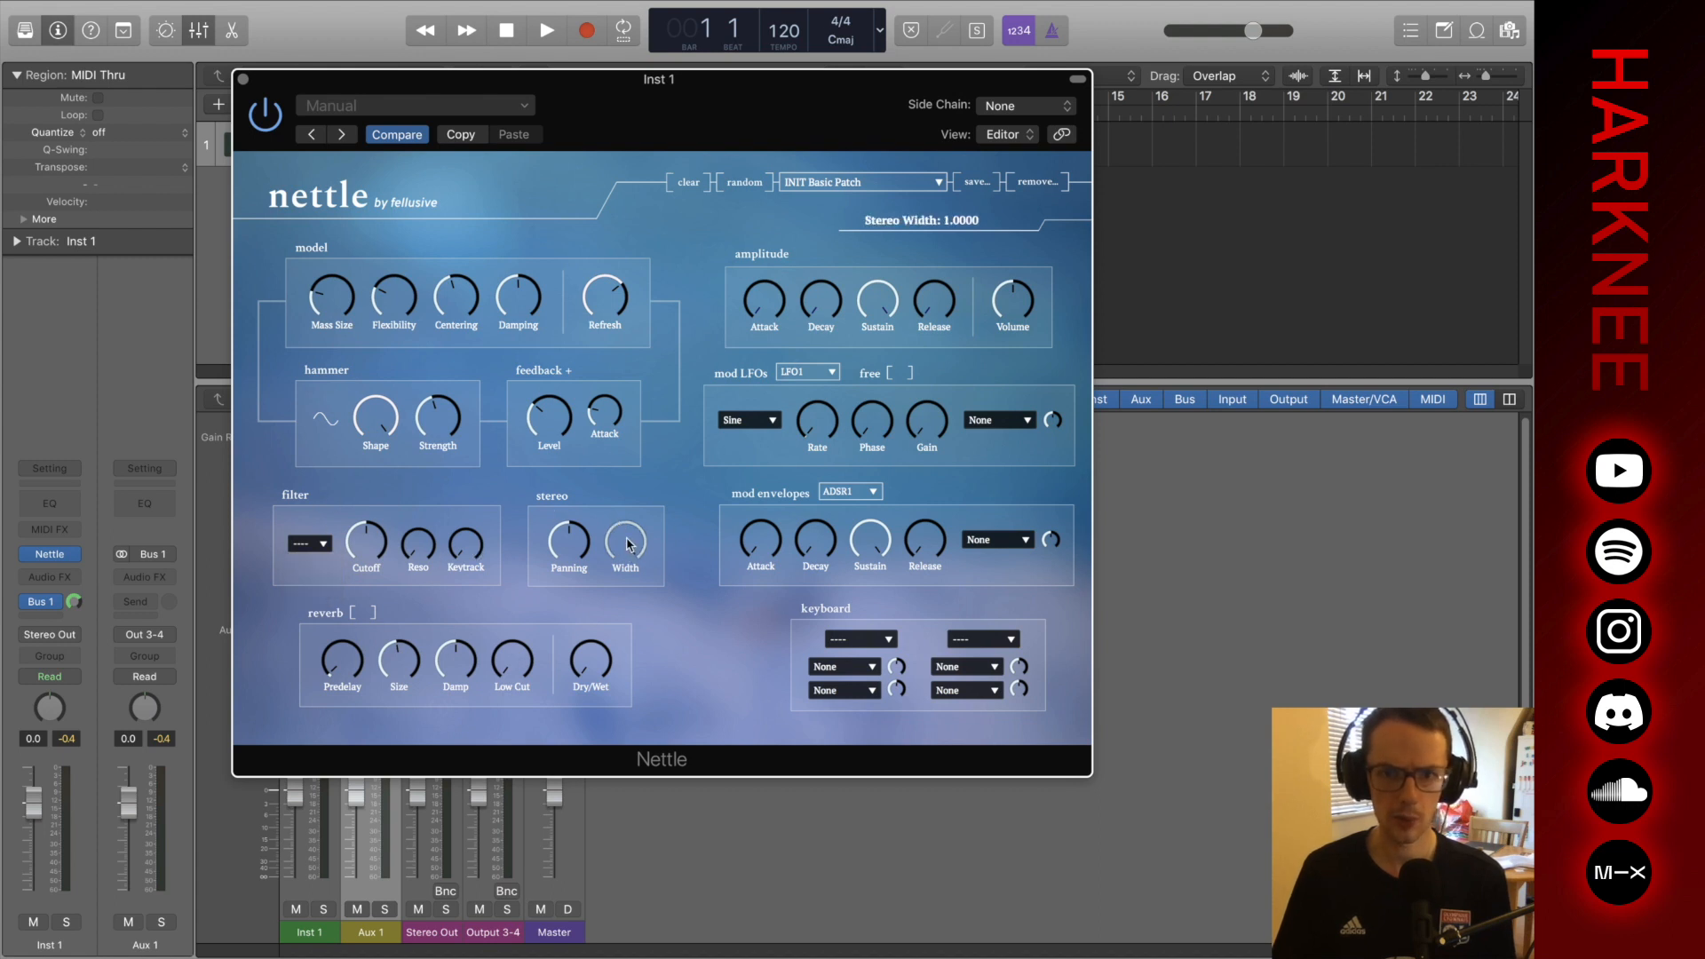
pyautogui.click(363, 612)
pyautogui.click(361, 613)
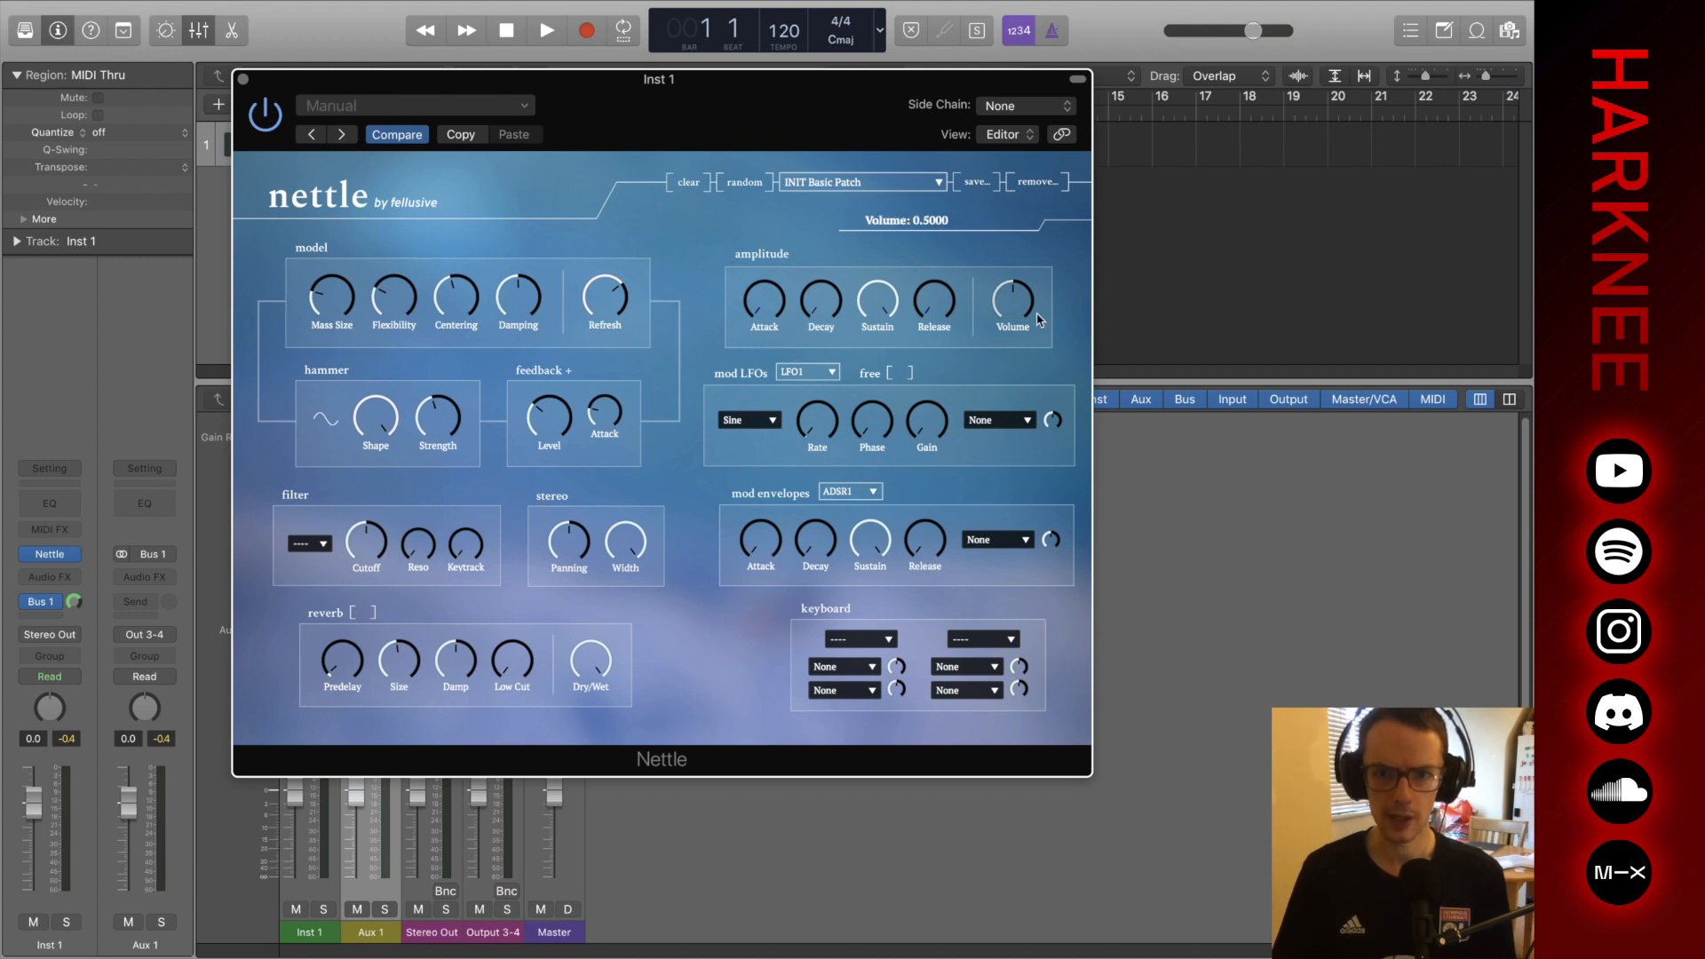
# Examine the LFO slots, the waveform choices and the modulation destinations available for LFO1.
pyautogui.click(821, 371)
pyautogui.click(950, 372)
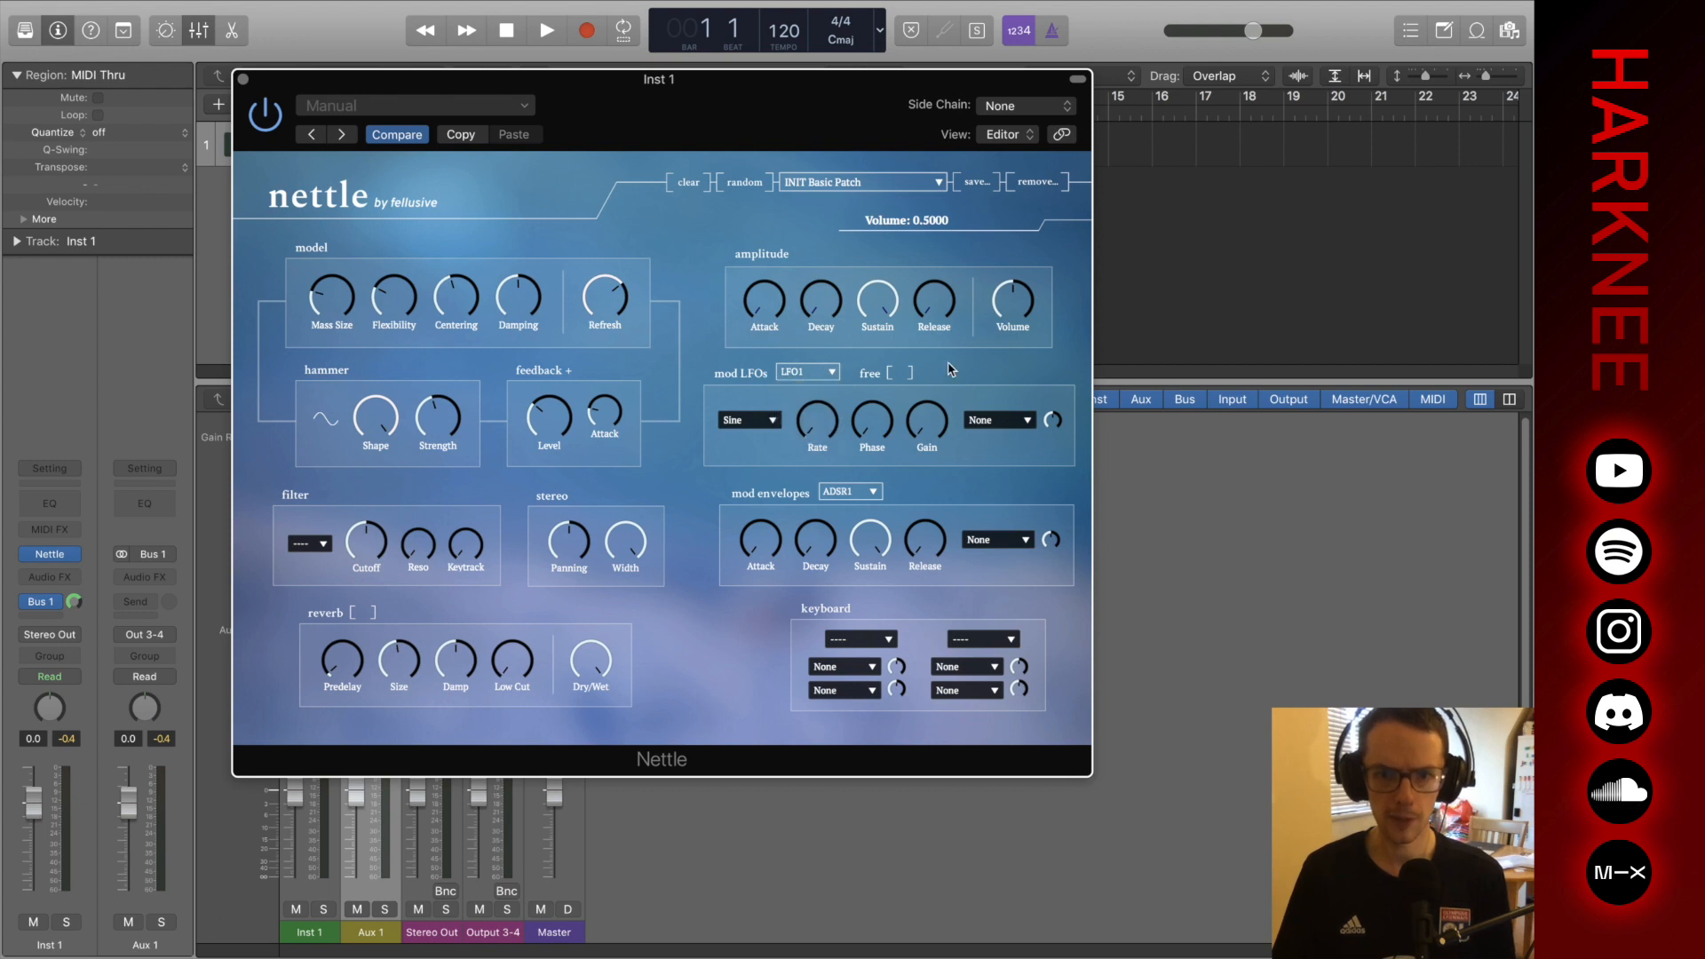
pyautogui.click(760, 420)
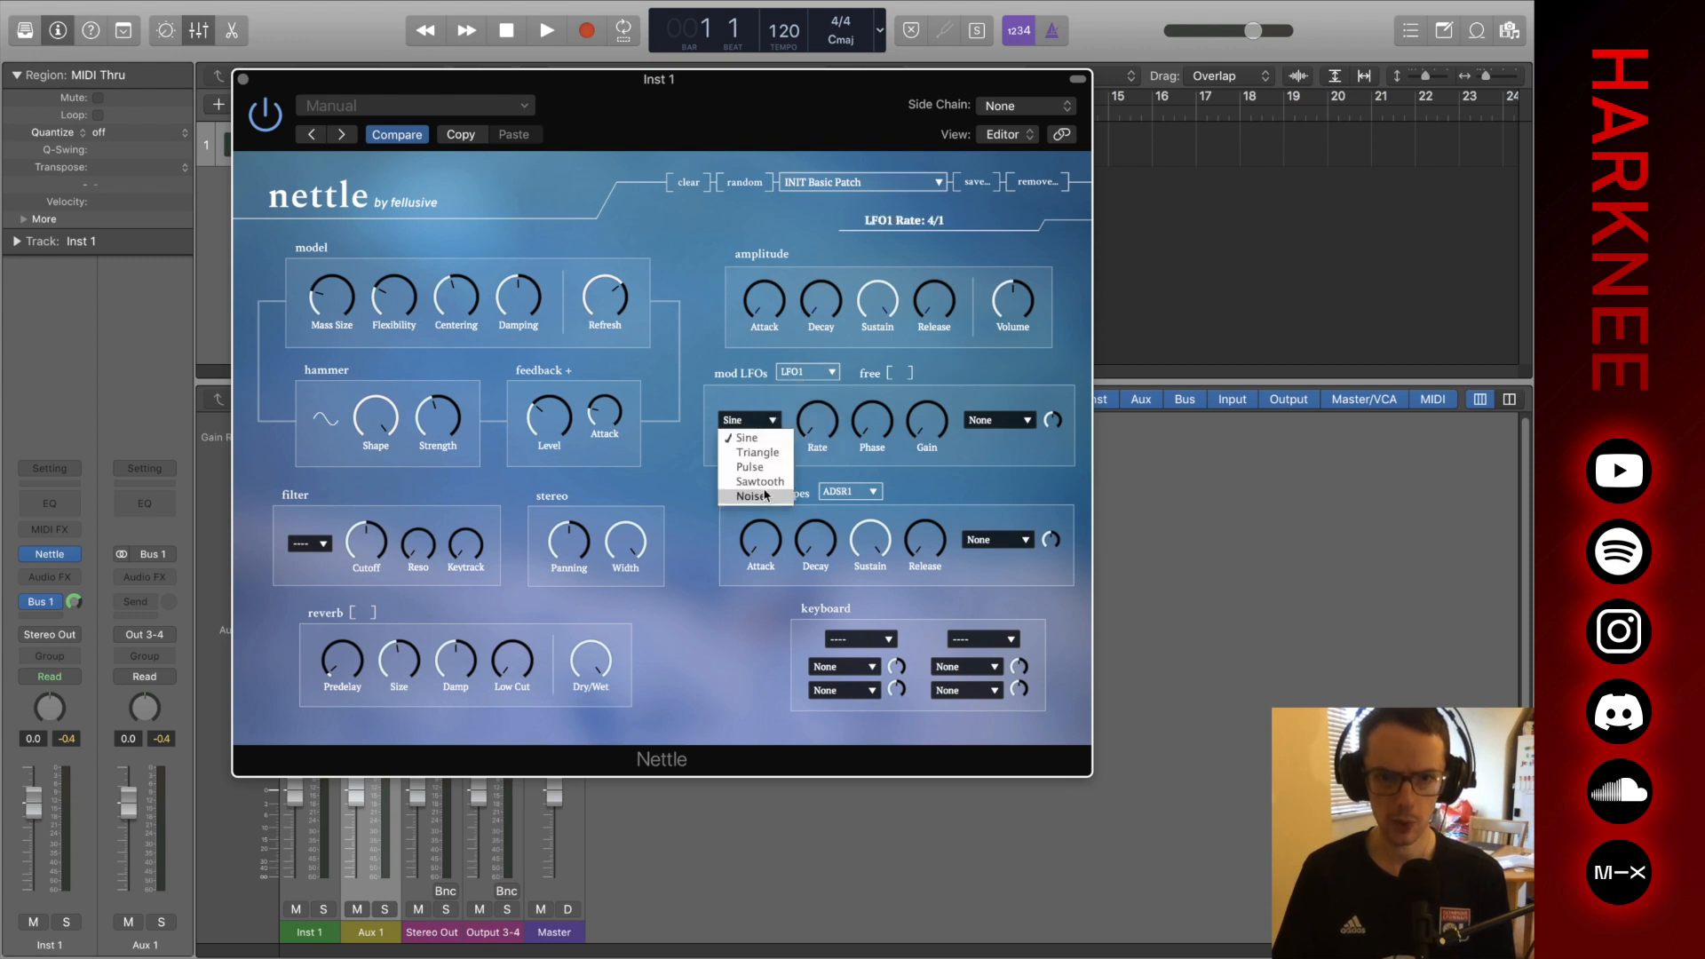
pyautogui.click(770, 420)
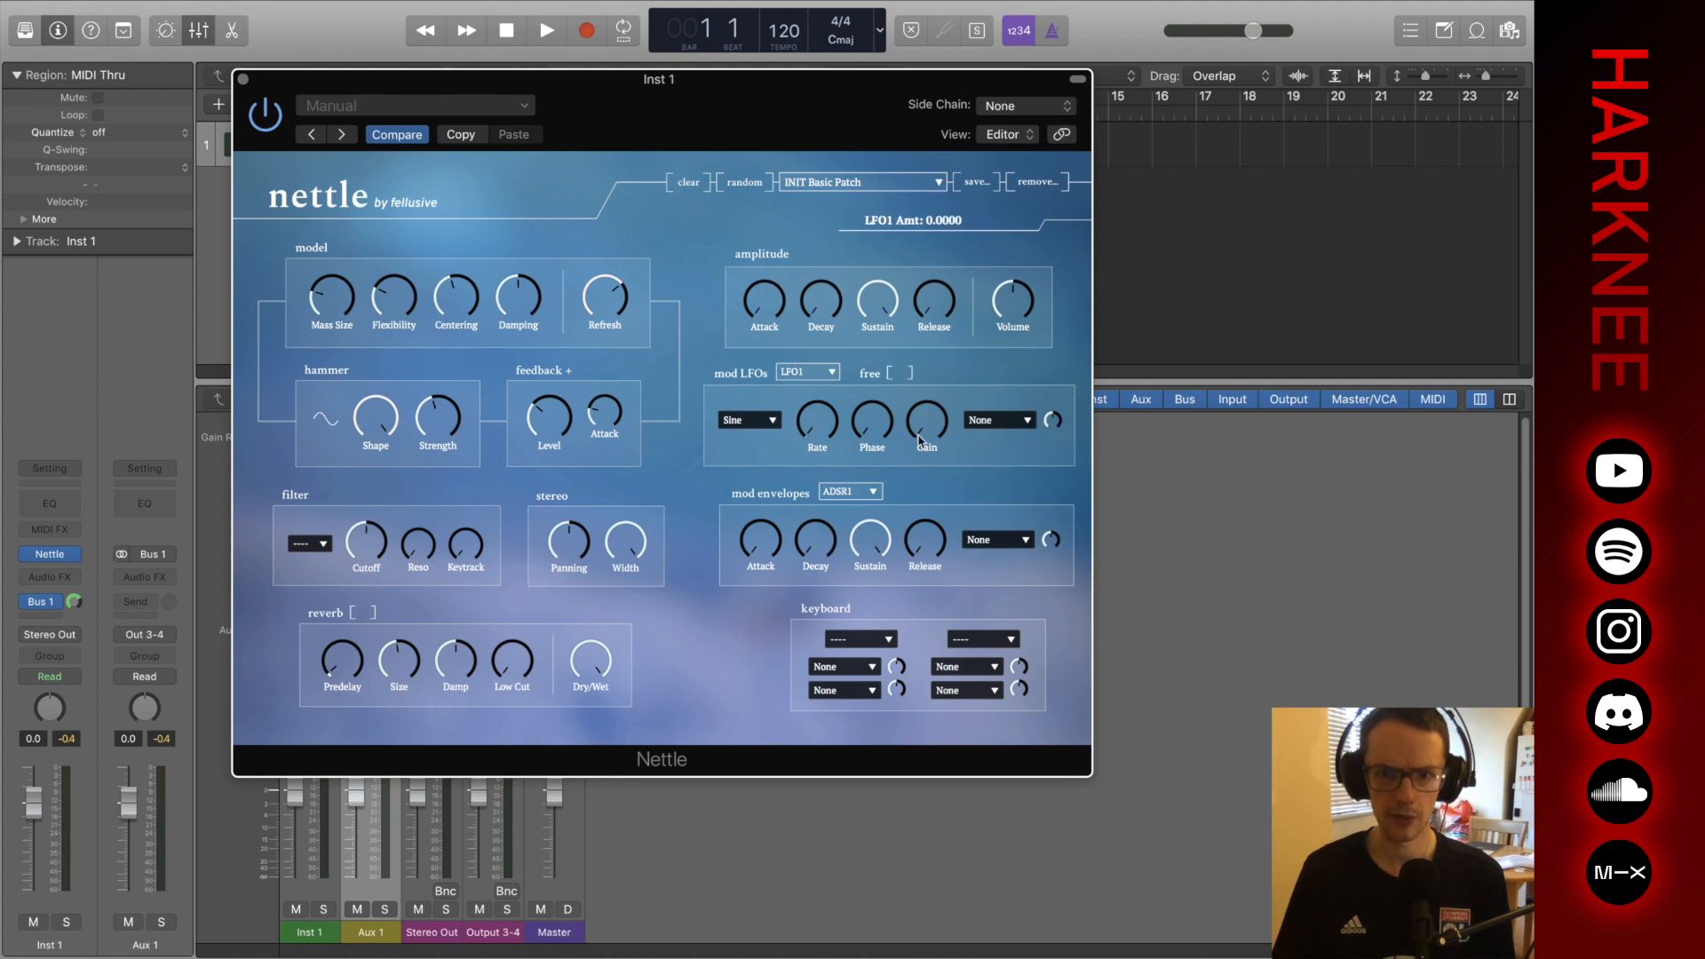
pyautogui.click(996, 422)
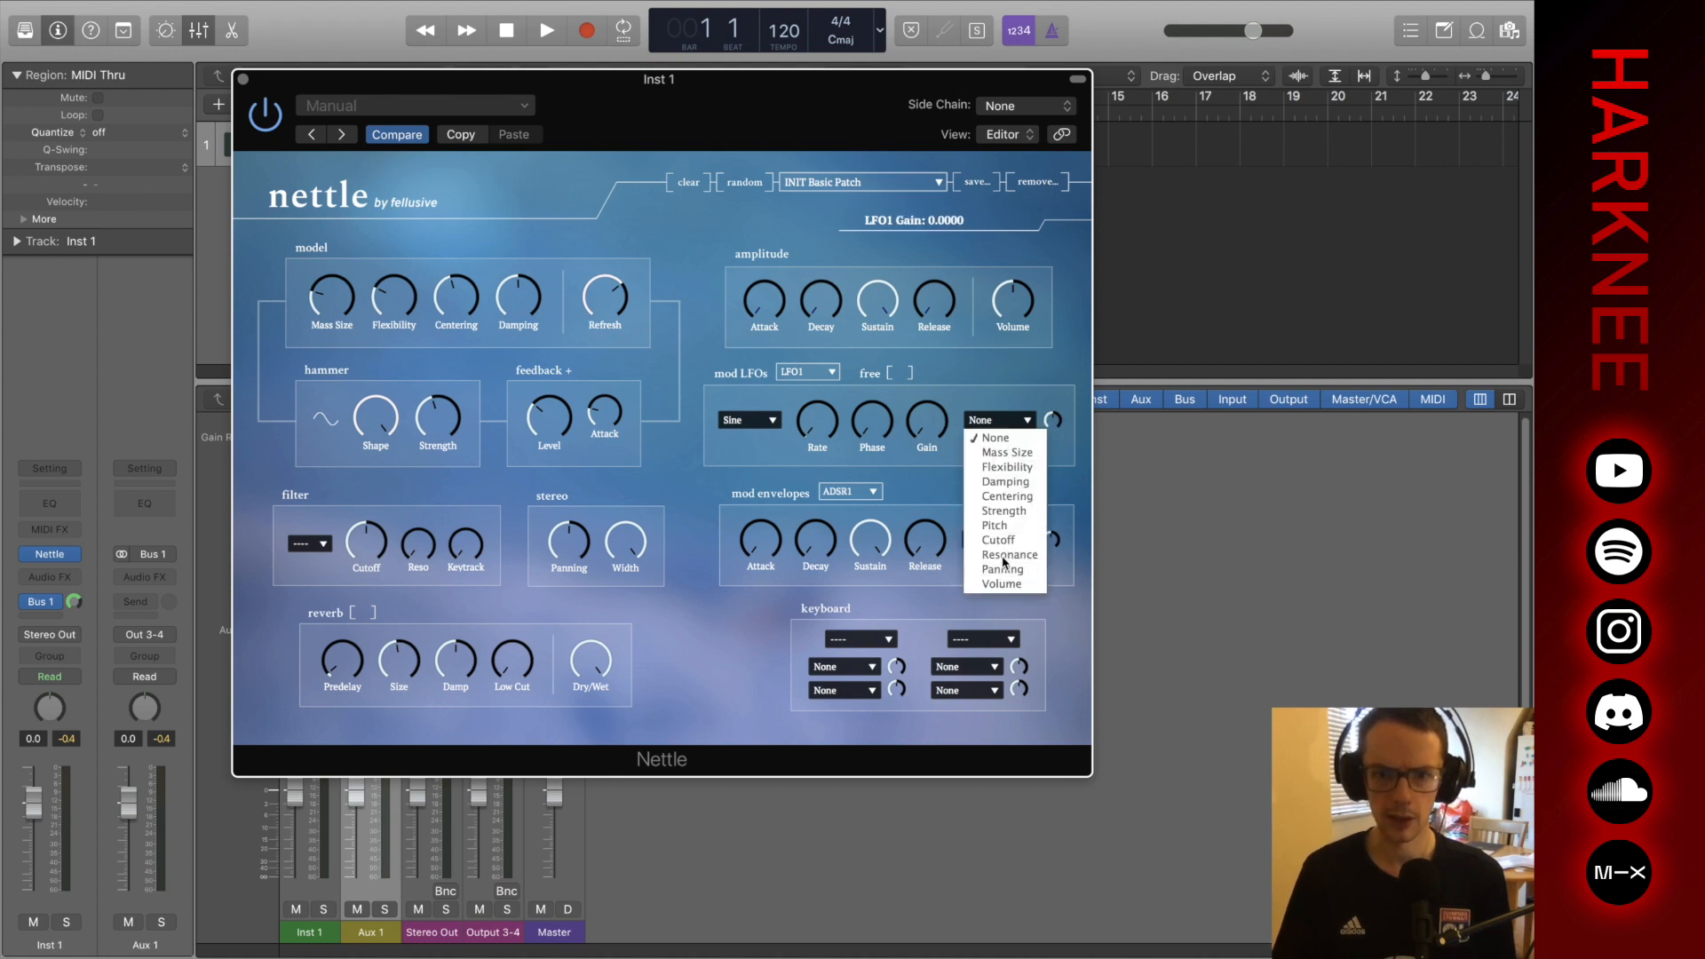
# Examine the selectable modulation envelopes and the destinations available for ADSR1.
pyautogui.click(849, 491)
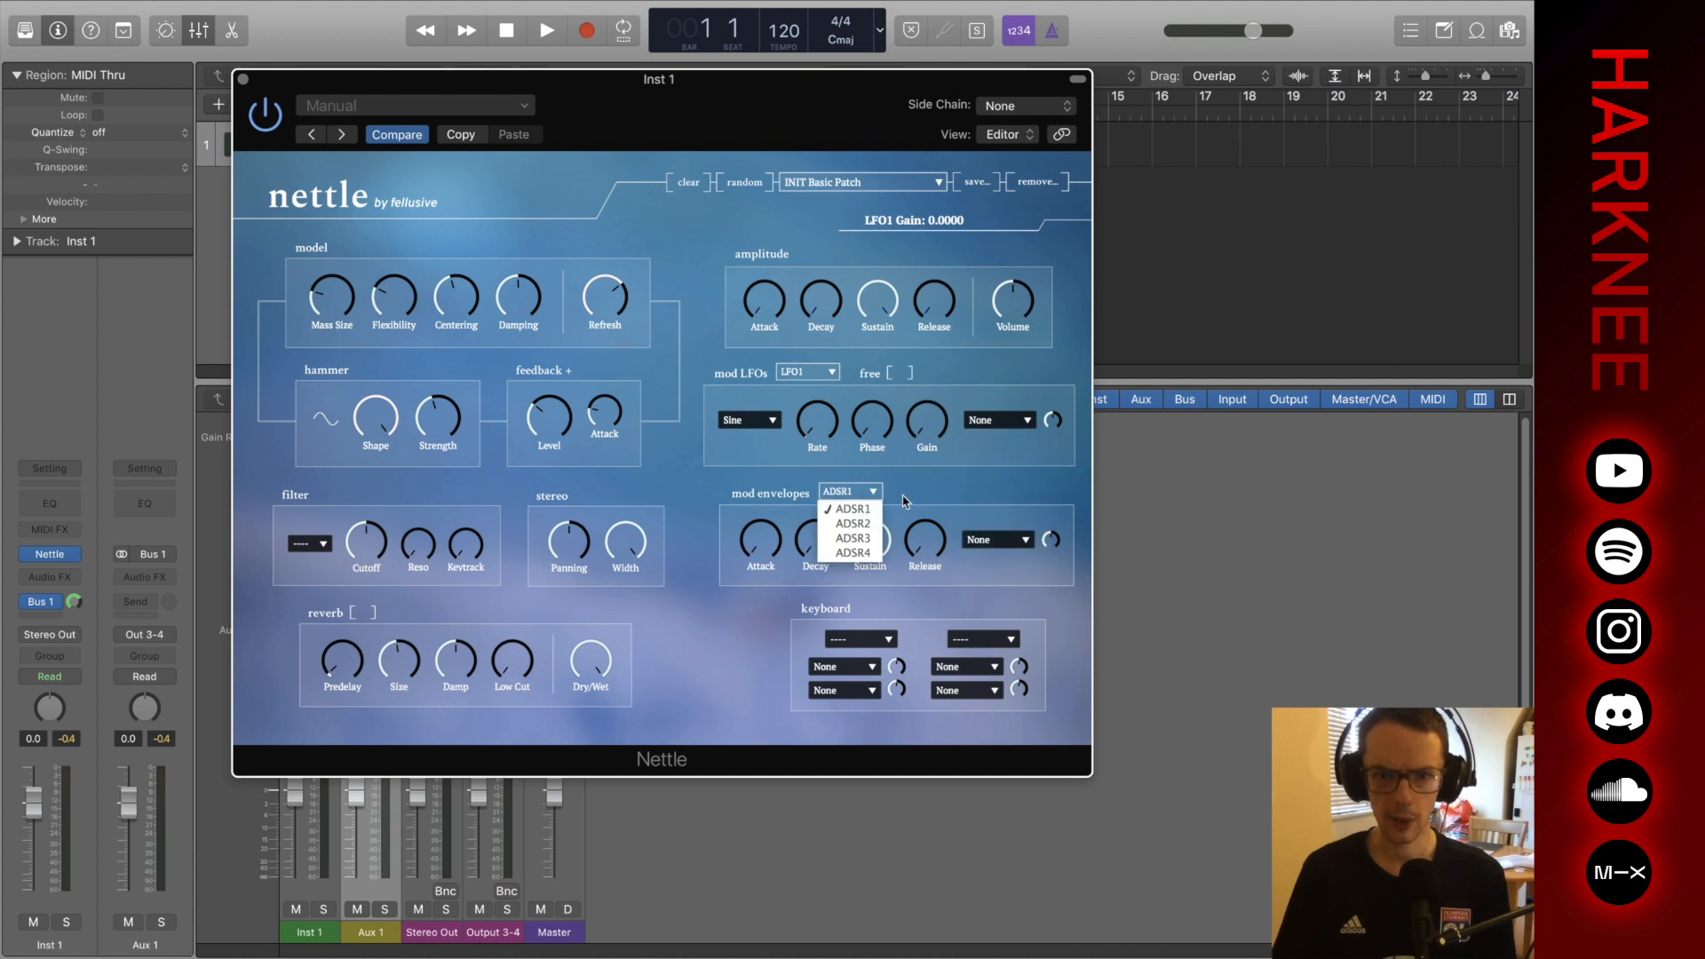
pyautogui.click(904, 502)
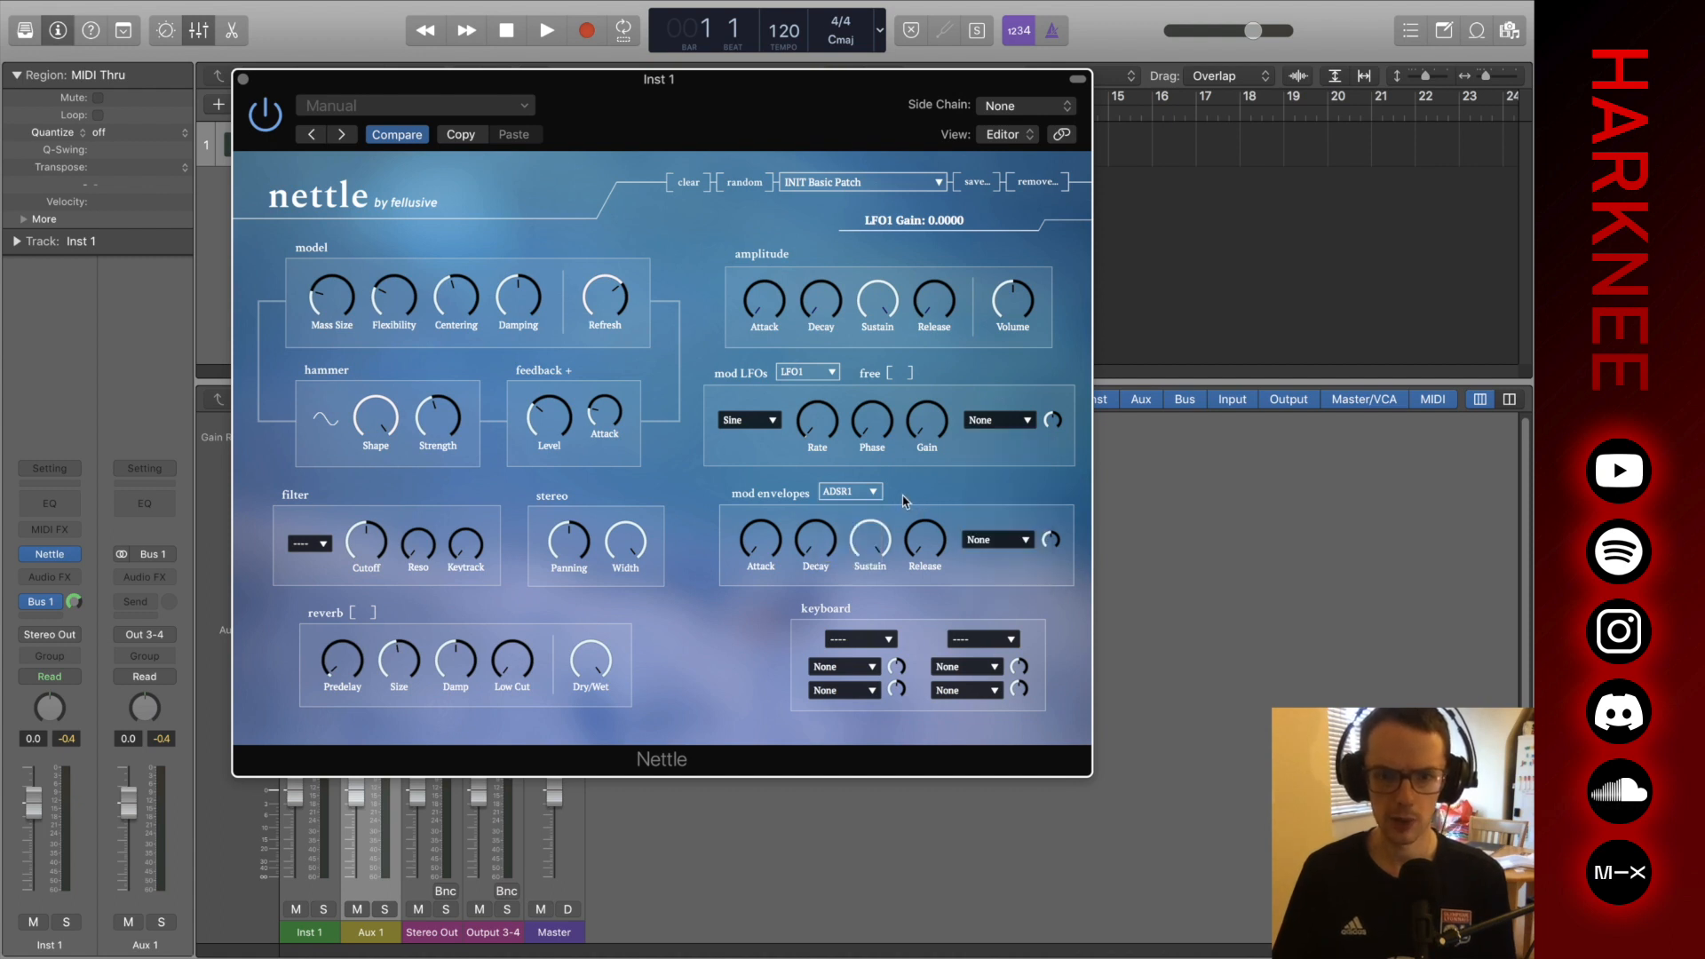
pyautogui.click(996, 539)
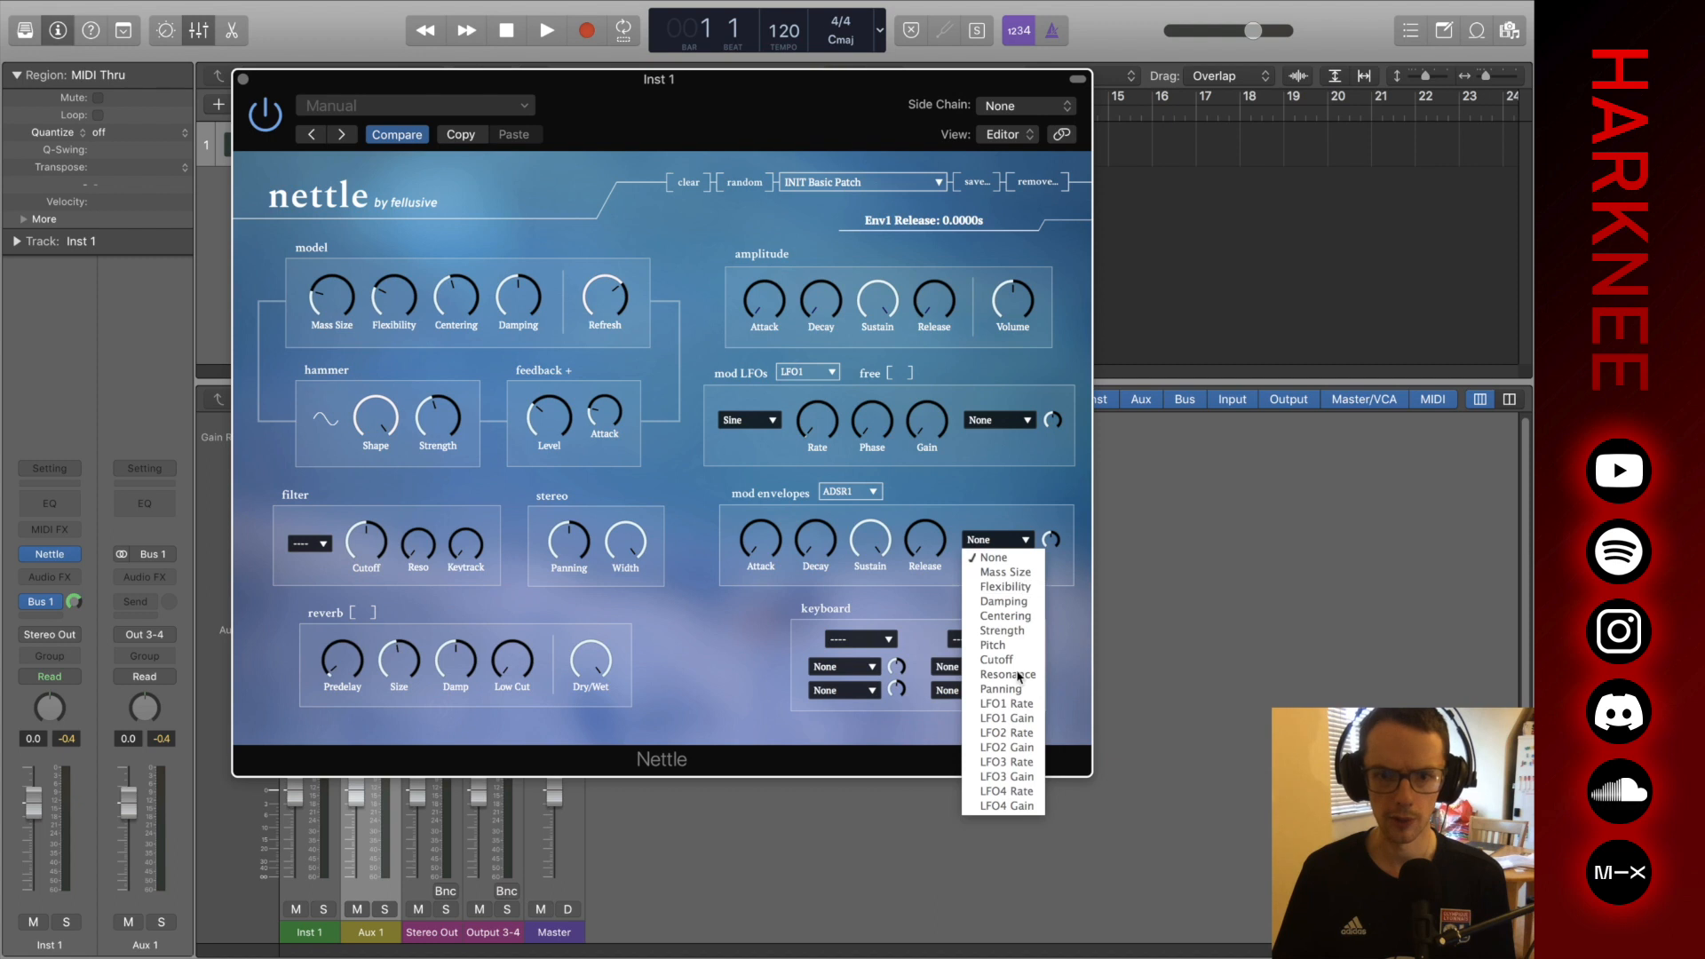
pyautogui.click(1059, 599)
# Examine the keyboard section's modulation sources and the destinations they can be routed to.
pyautogui.click(888, 641)
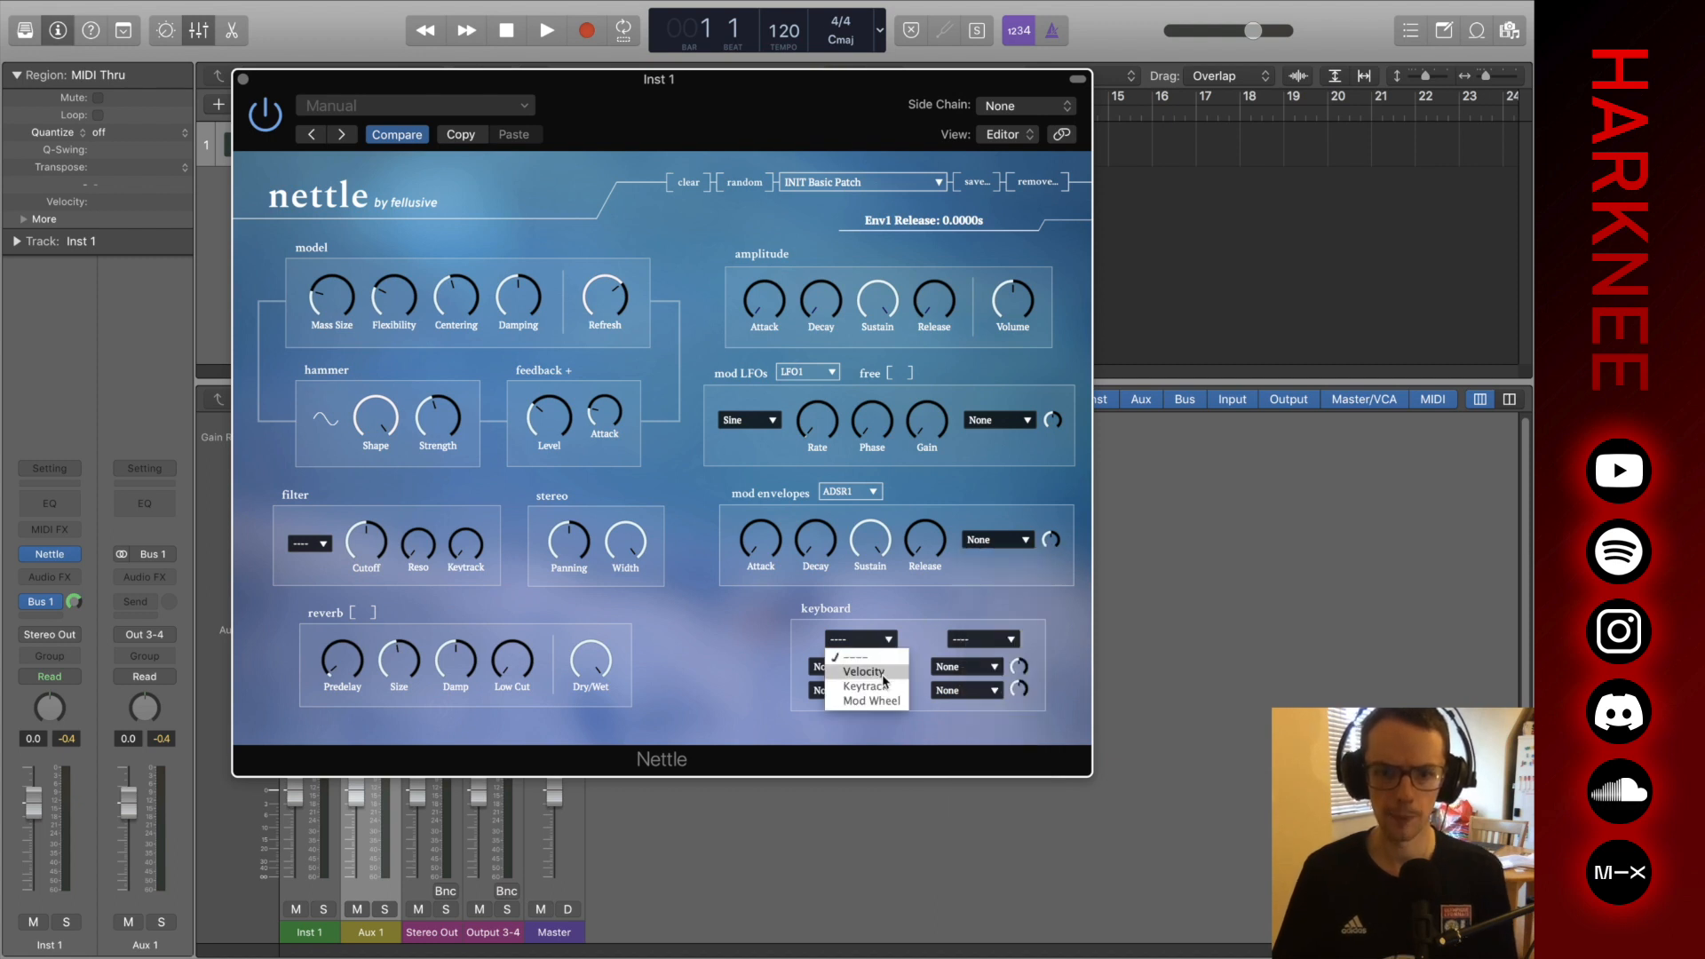
pyautogui.click(885, 679)
pyautogui.click(843, 666)
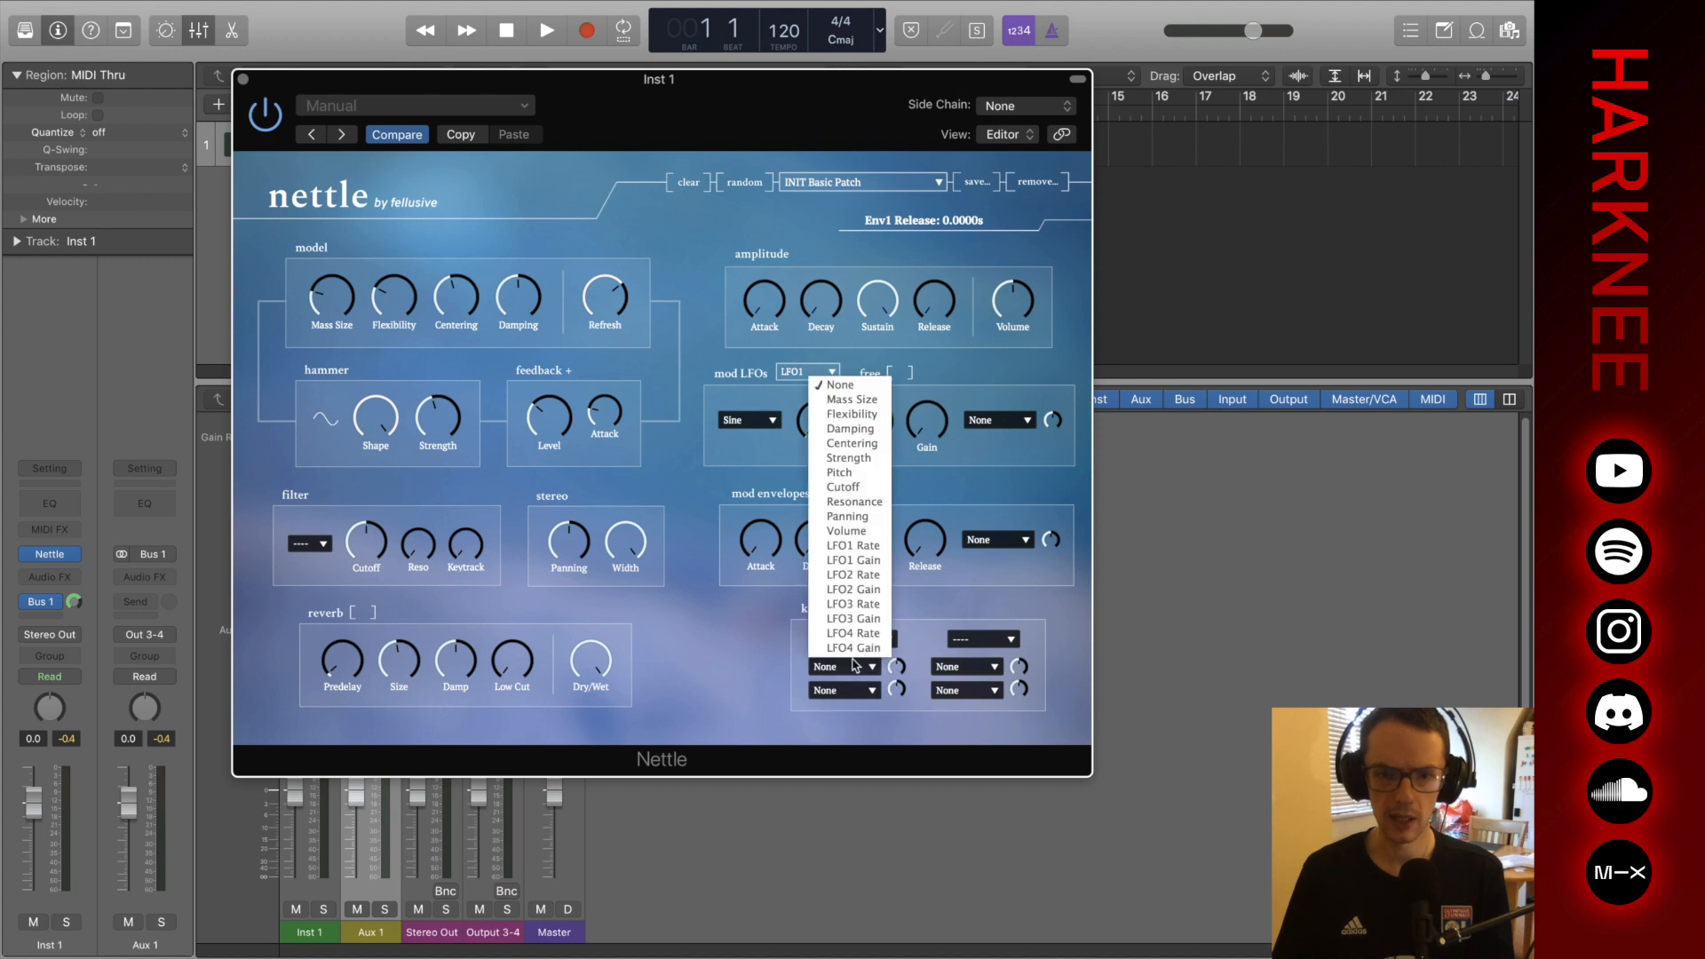
pyautogui.click(882, 657)
pyautogui.click(882, 643)
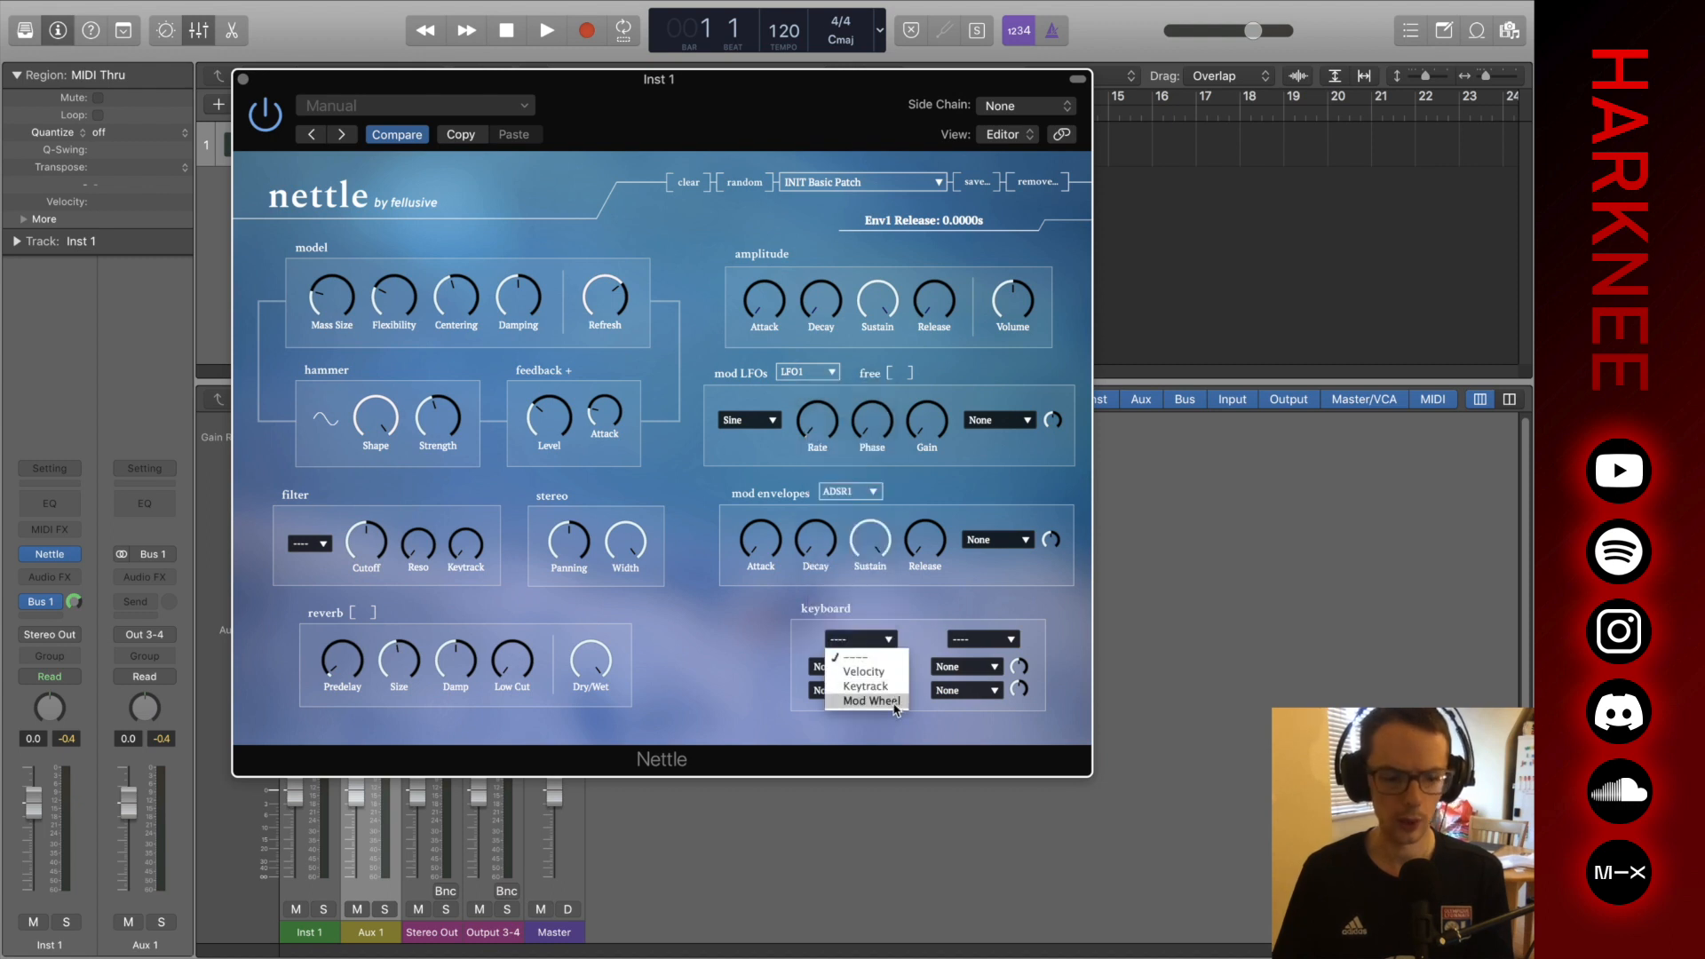
pyautogui.click(973, 634)
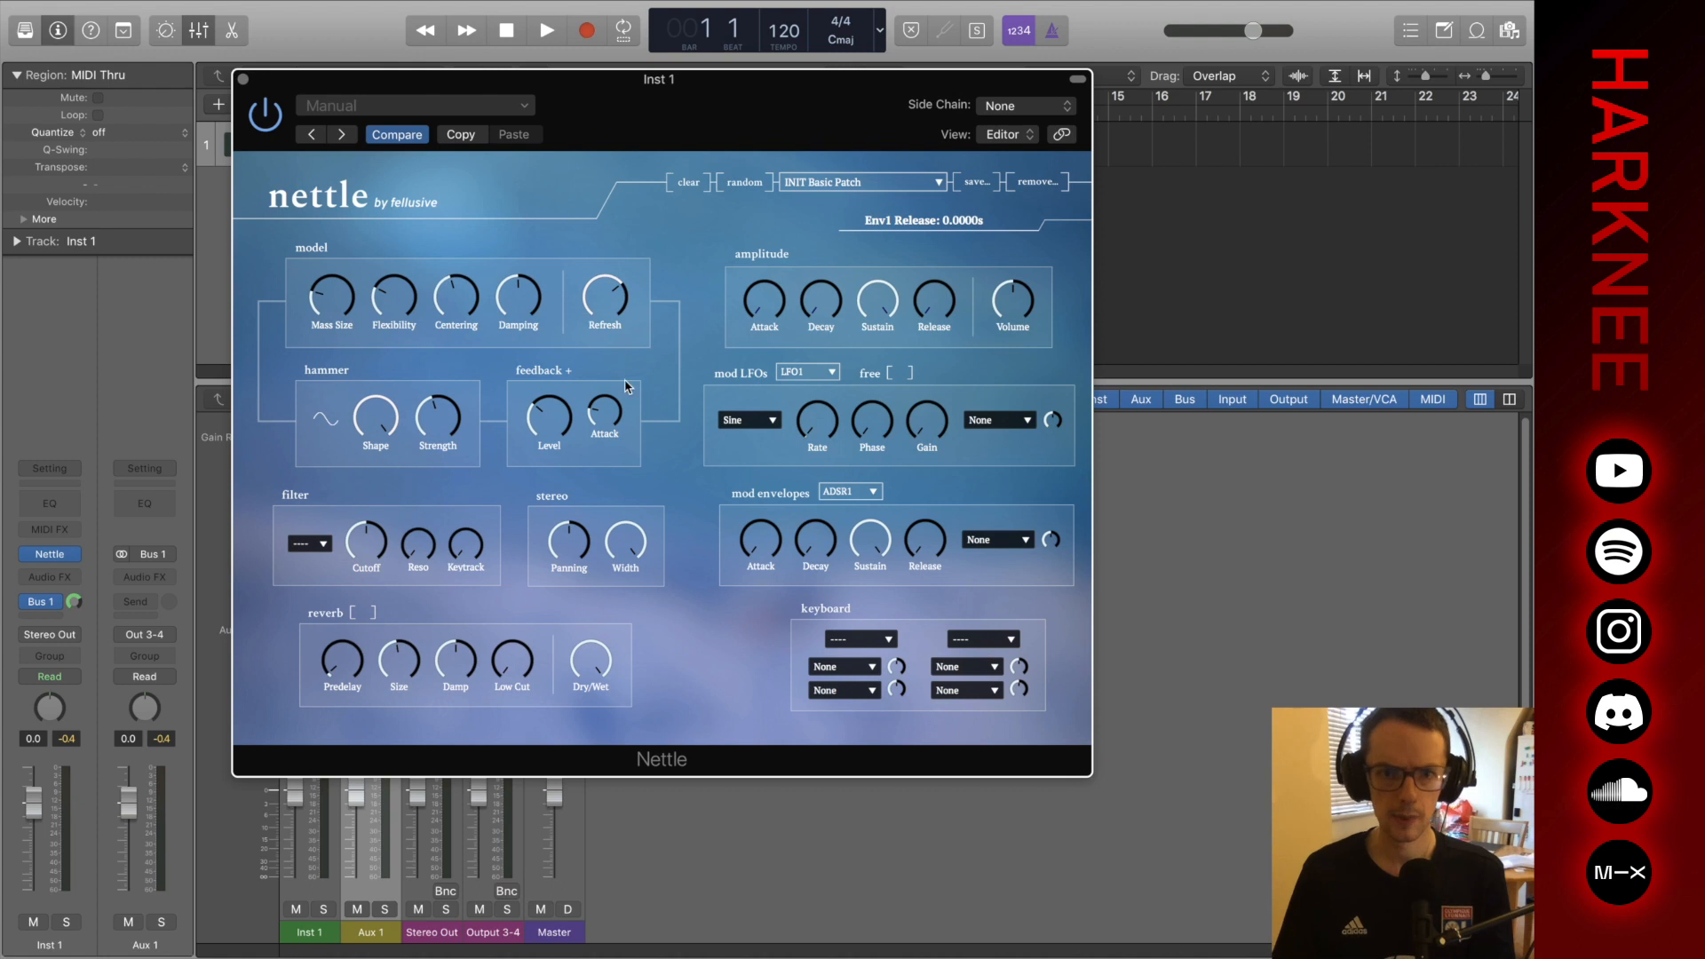
# Reload INIT Basic Patch and shape its model with raised Mass Size, slight Flexibility, high Centering and Damping at 0.
pyautogui.click(874, 184)
pyautogui.click(850, 210)
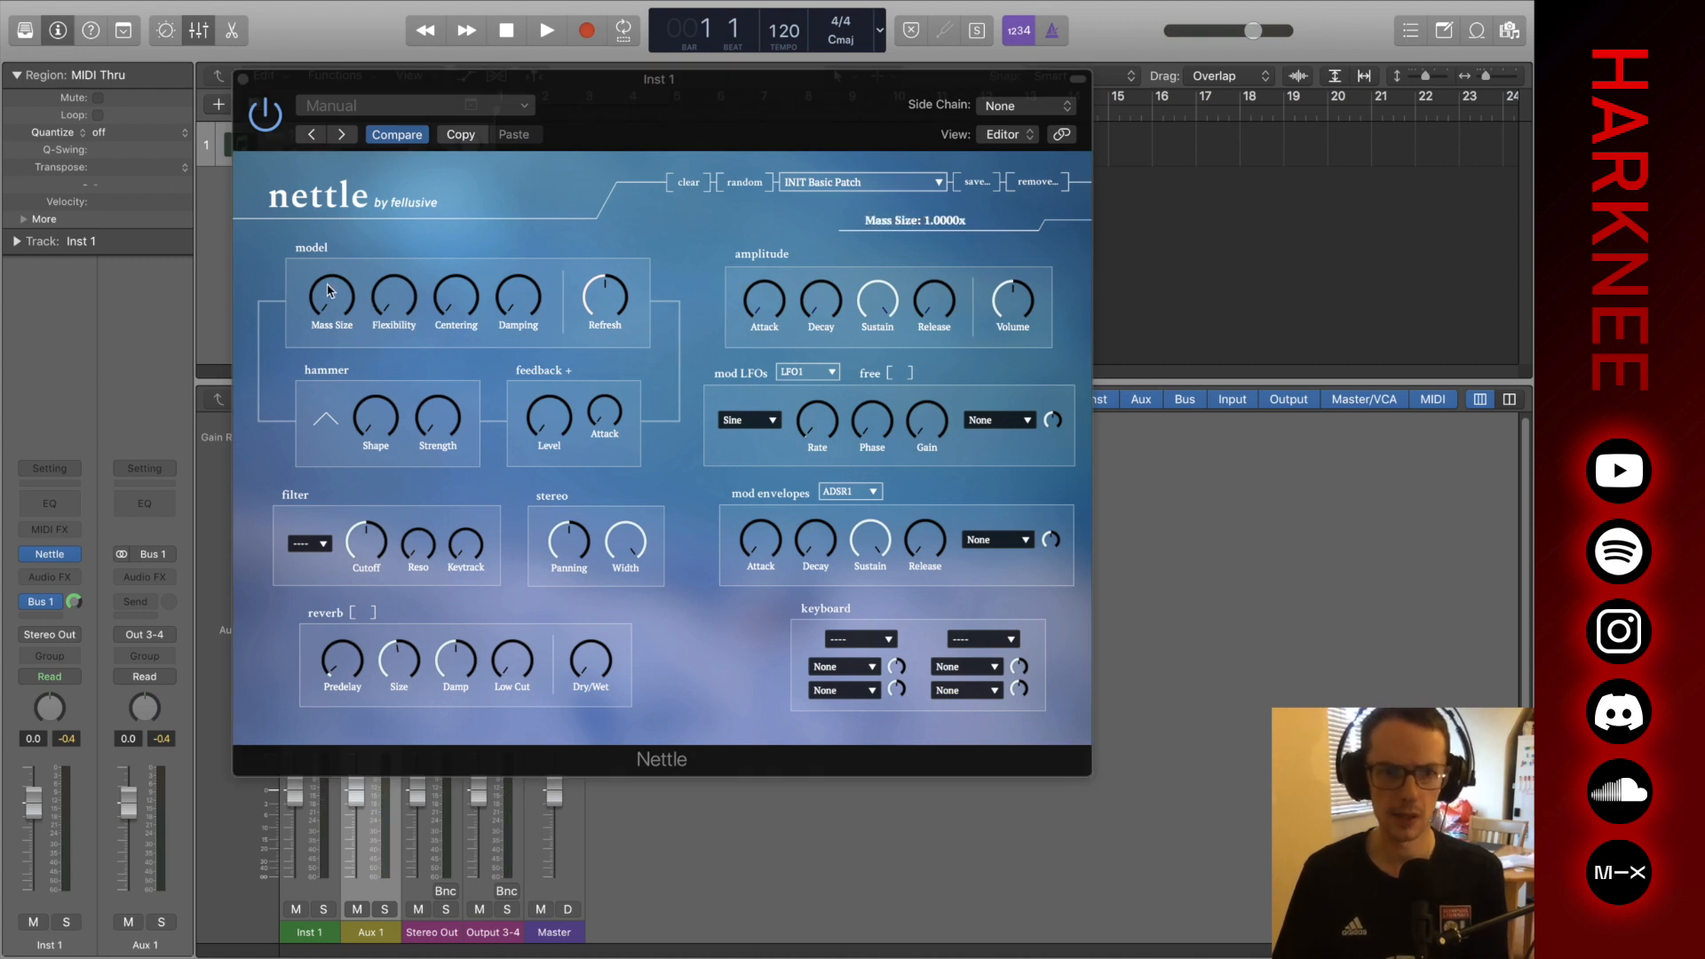
pyautogui.moveTo(316, 291); pyautogui.dragTo(357, 233)
pyautogui.moveTo(456, 300); pyautogui.dragTo(471, 133)
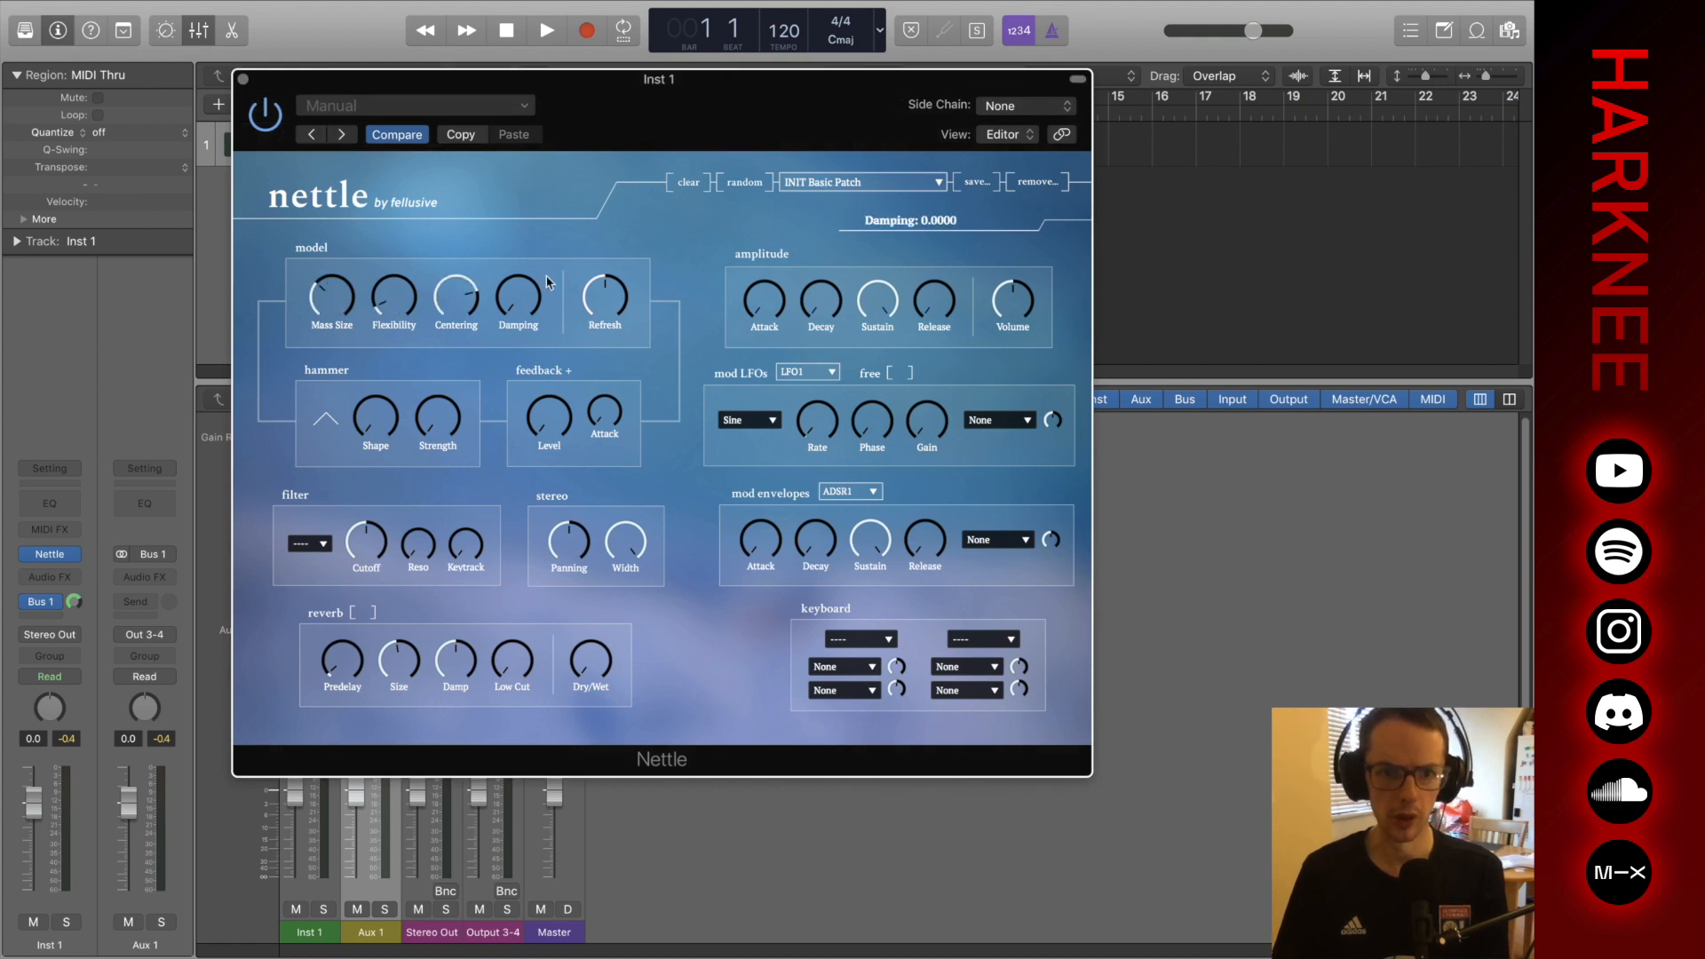
pyautogui.moveTo(515, 287); pyautogui.dragTo(515, 305)
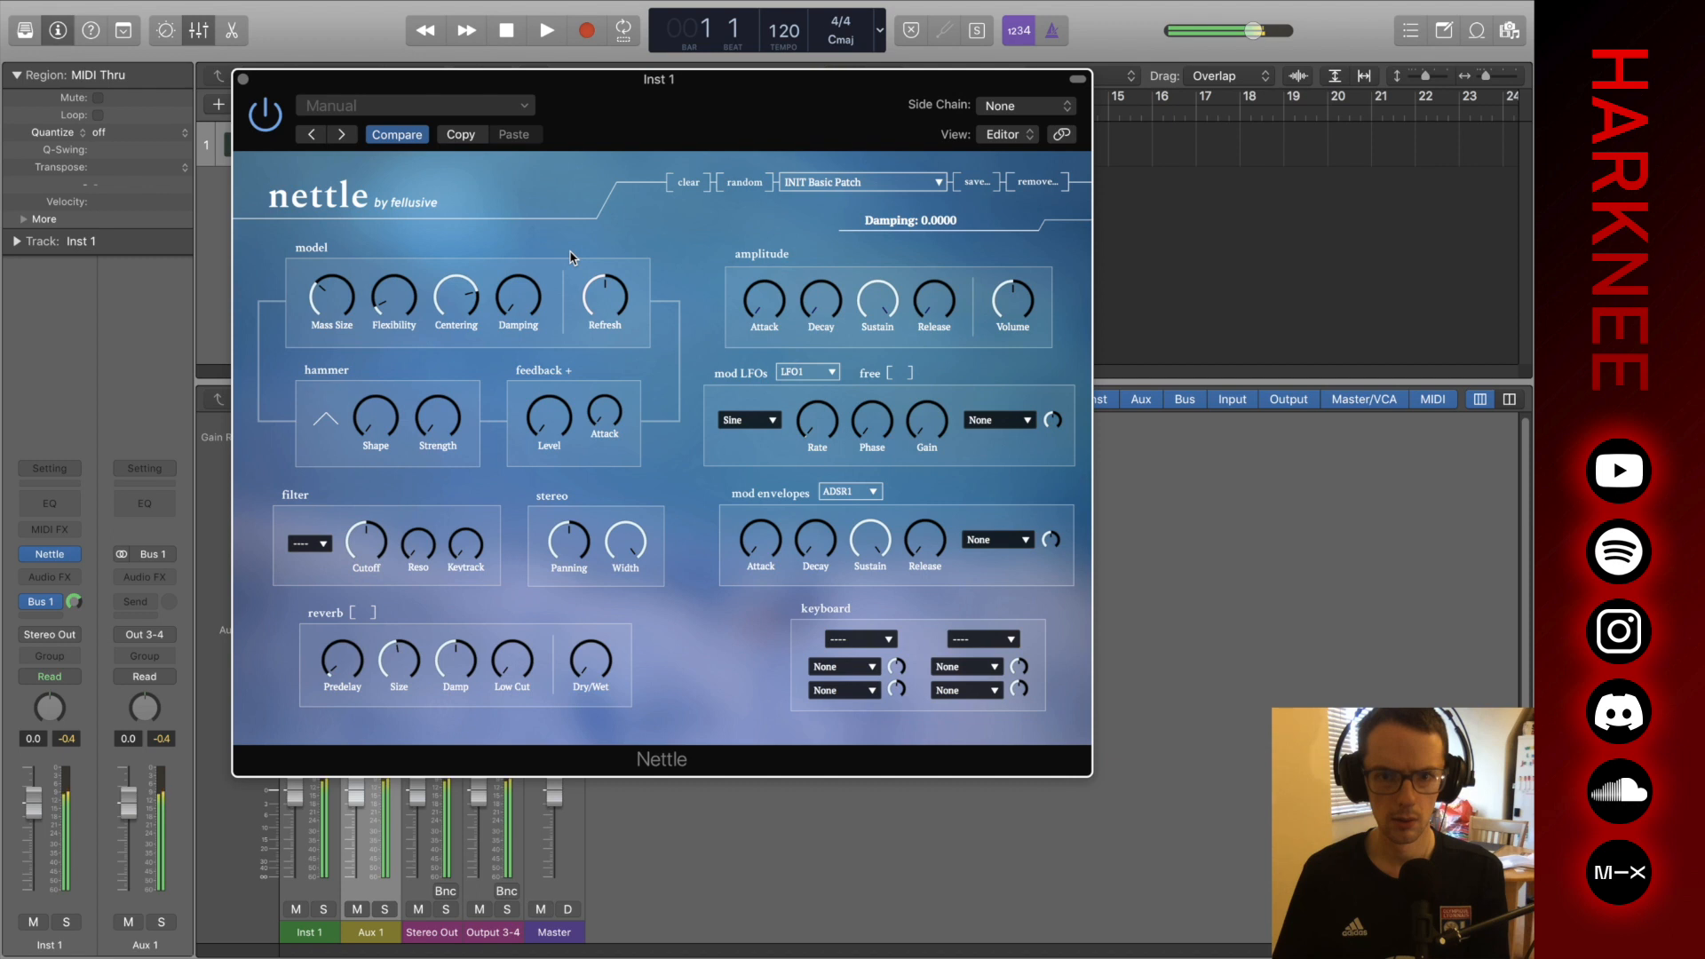
pyautogui.press('XF86AudioLowerVolume')
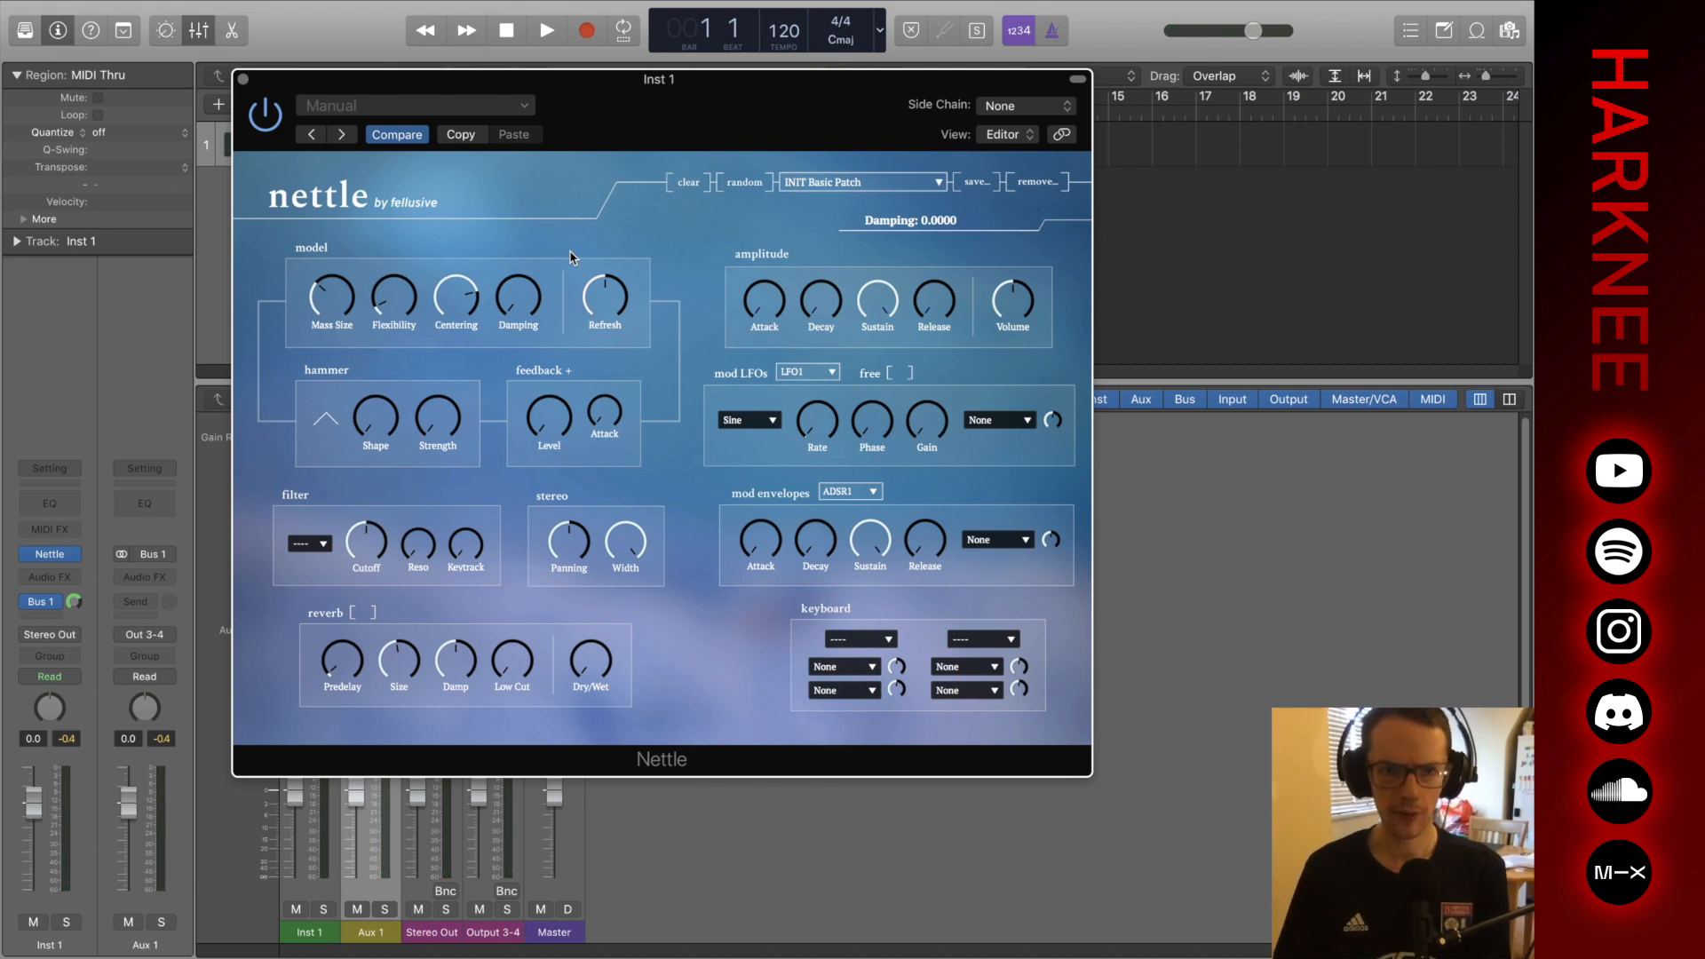
# Set the amplitude Decay to 15 s and Release to about 2.84 s with a short Attack, and raise the hammer Shape slightly and Strength moderately.
pyautogui.moveTo(934, 300); pyautogui.dragTo(934, 219)
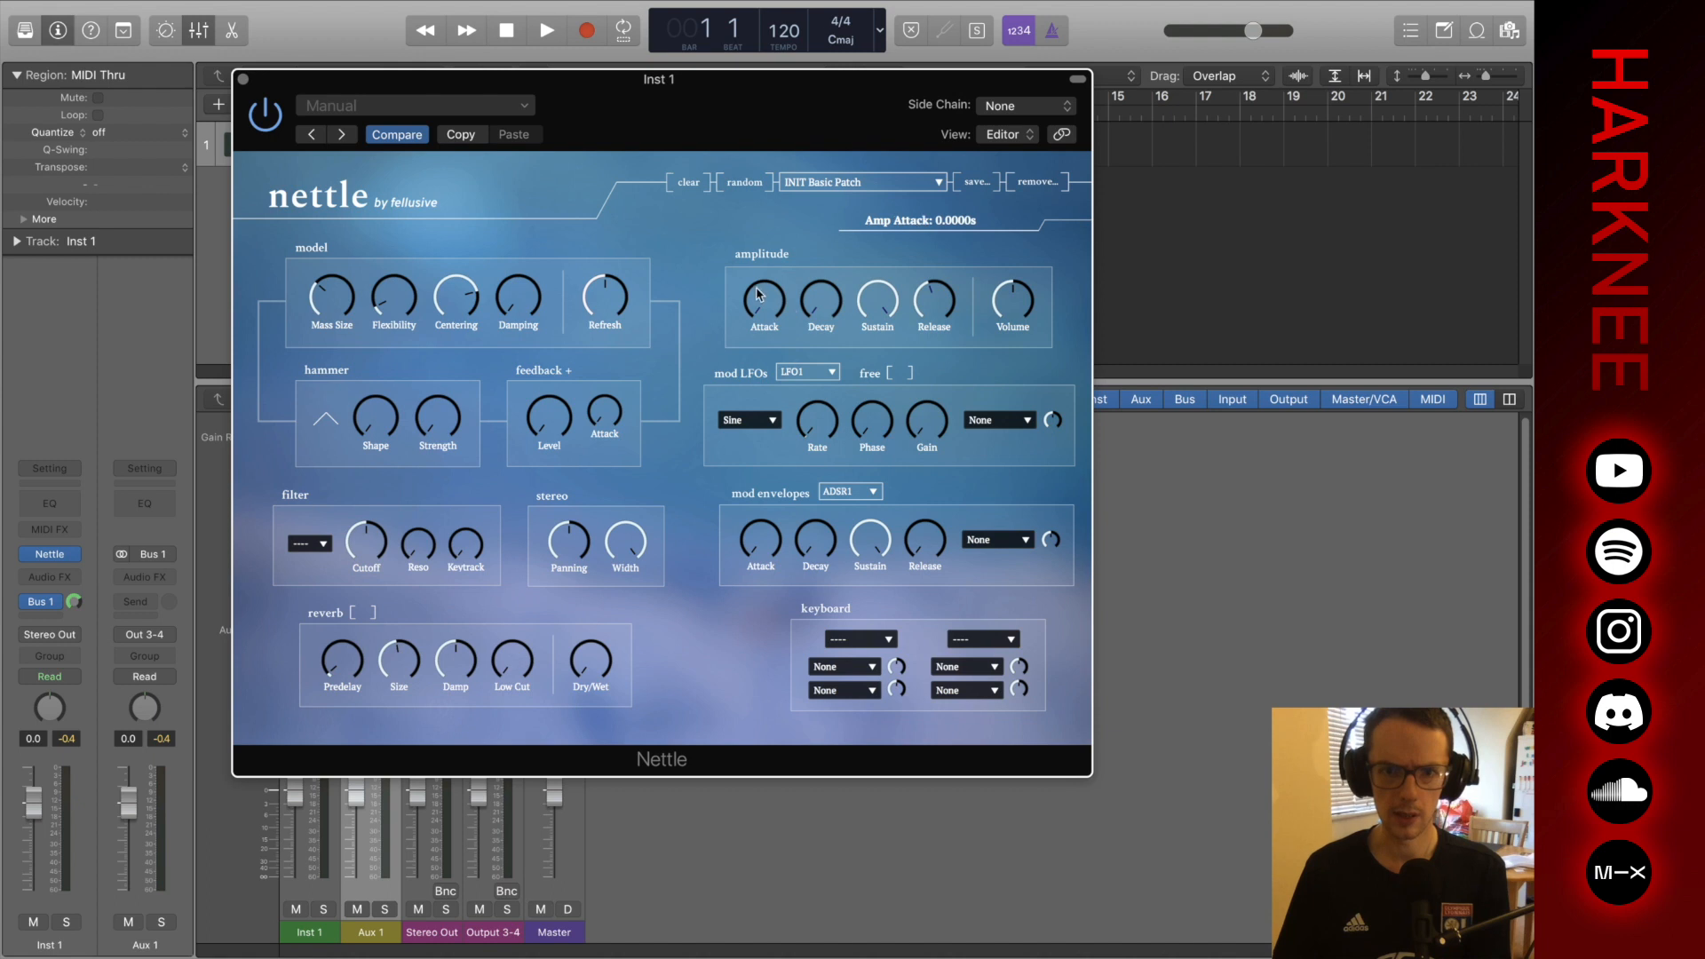
pyautogui.moveTo(822, 300); pyautogui.dragTo(804, 227)
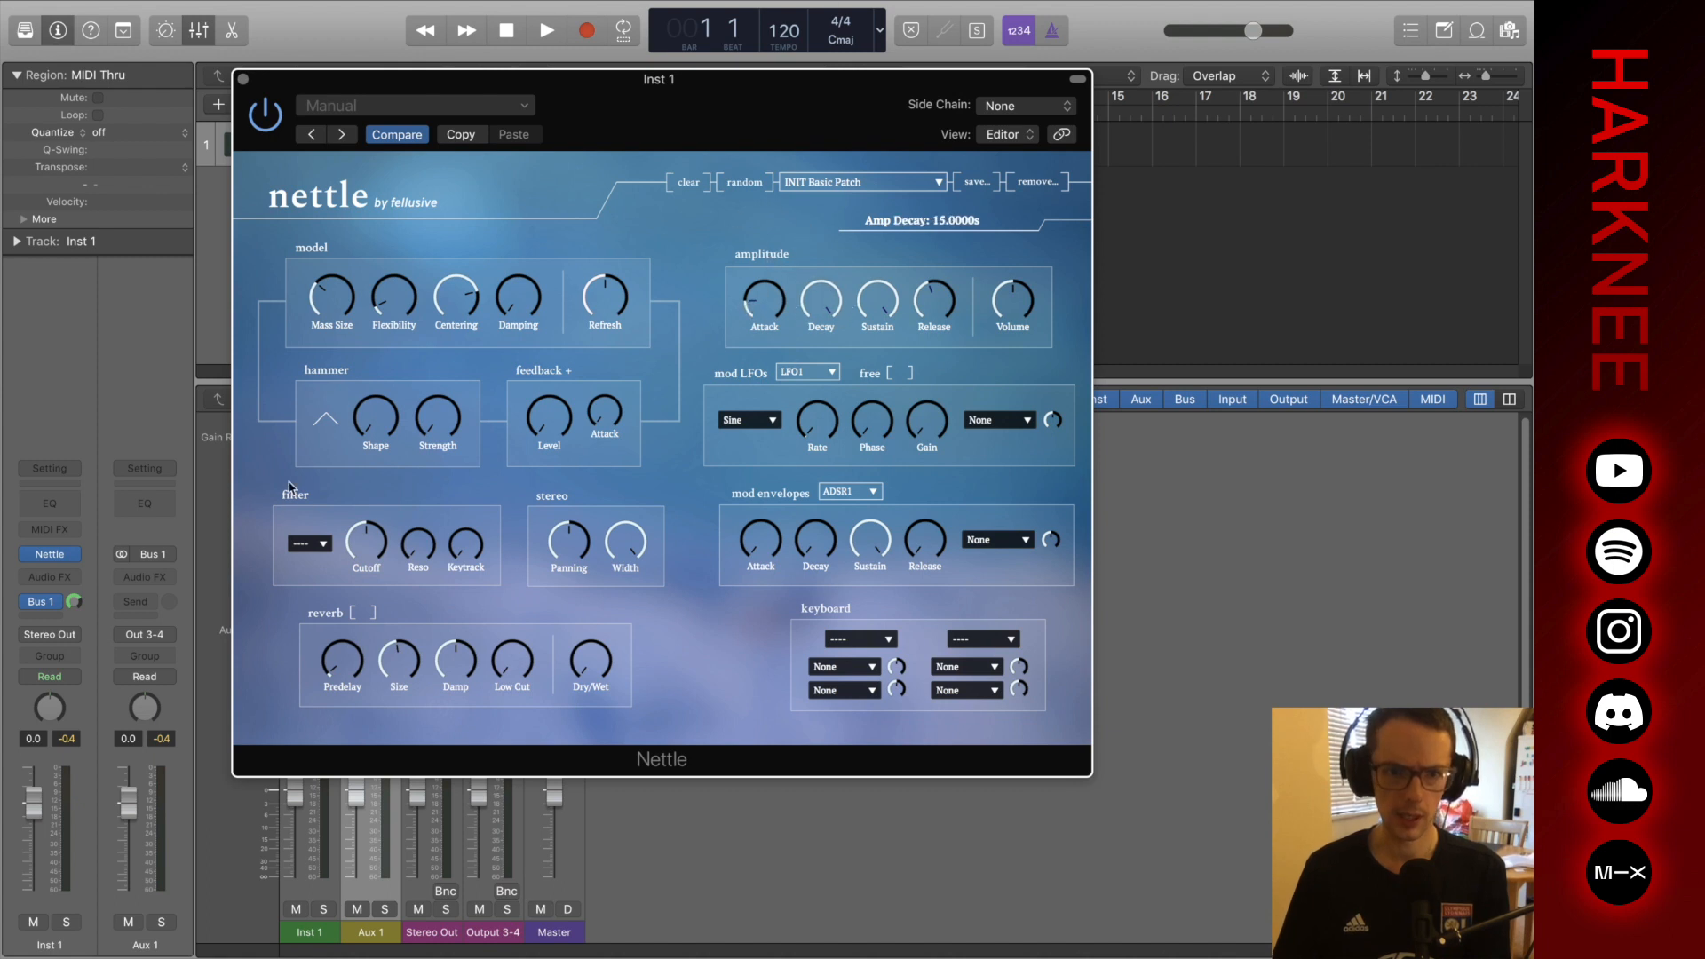
pyautogui.moveTo(375, 415)
pyautogui.mouseDown()
pyautogui.moveTo(386, 348)
pyautogui.moveTo(393, 410)
pyautogui.mouseUp()
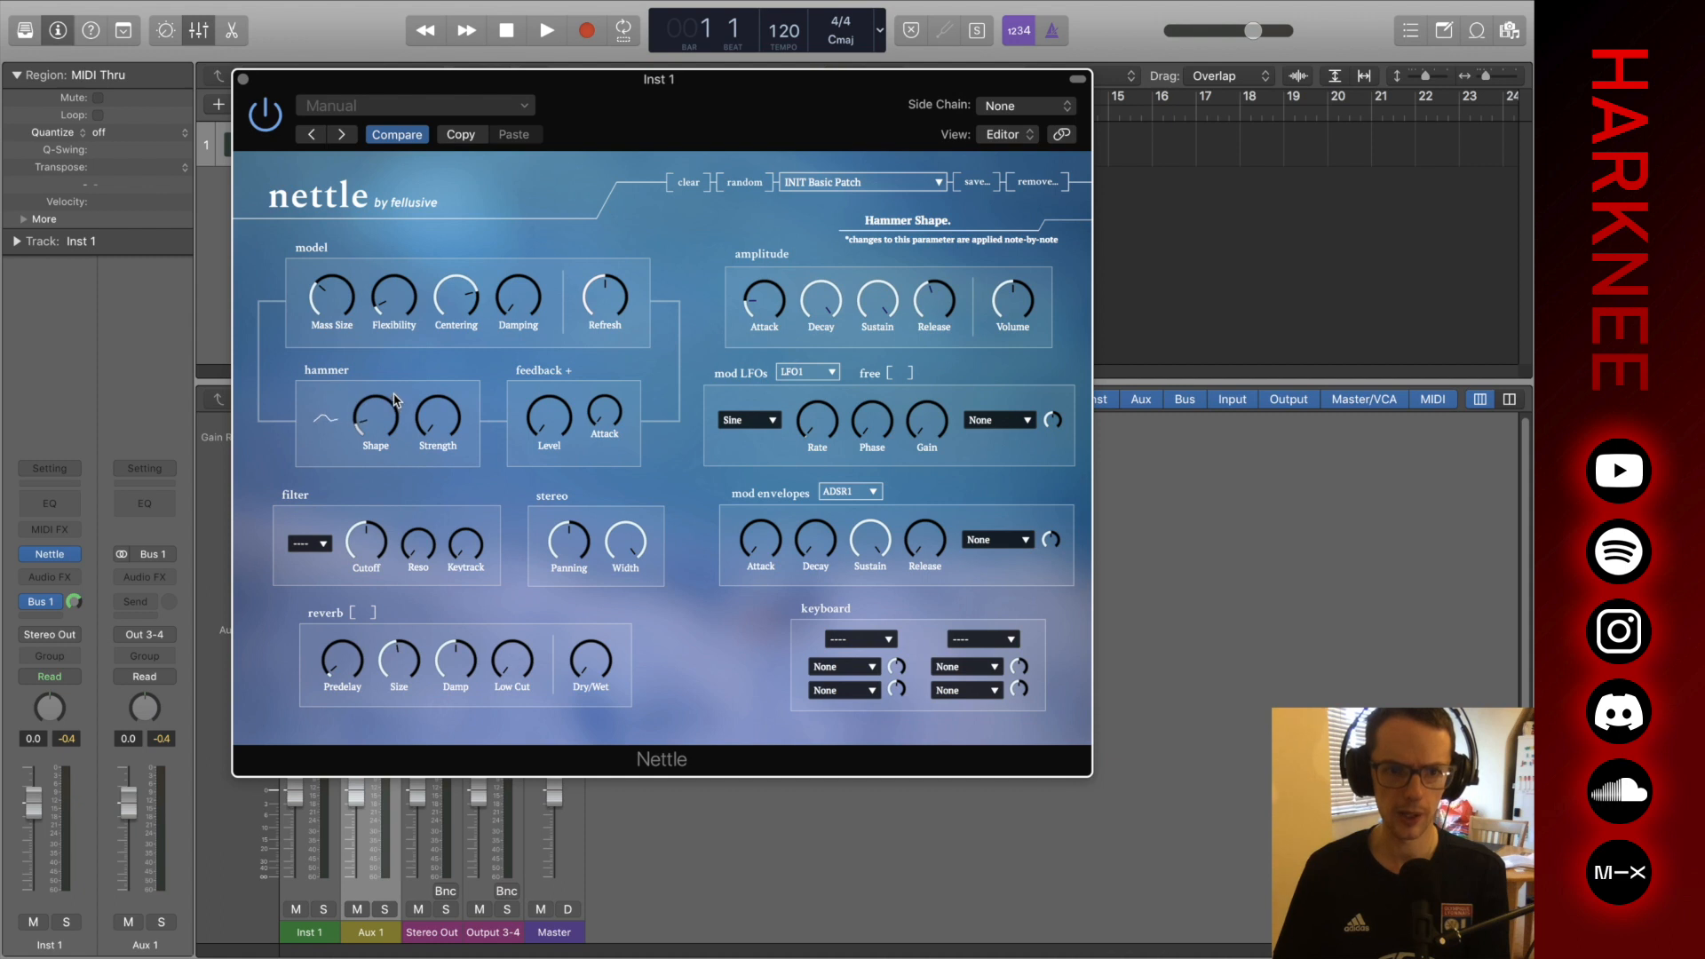
pyautogui.moveTo(453, 432); pyautogui.dragTo(464, 371)
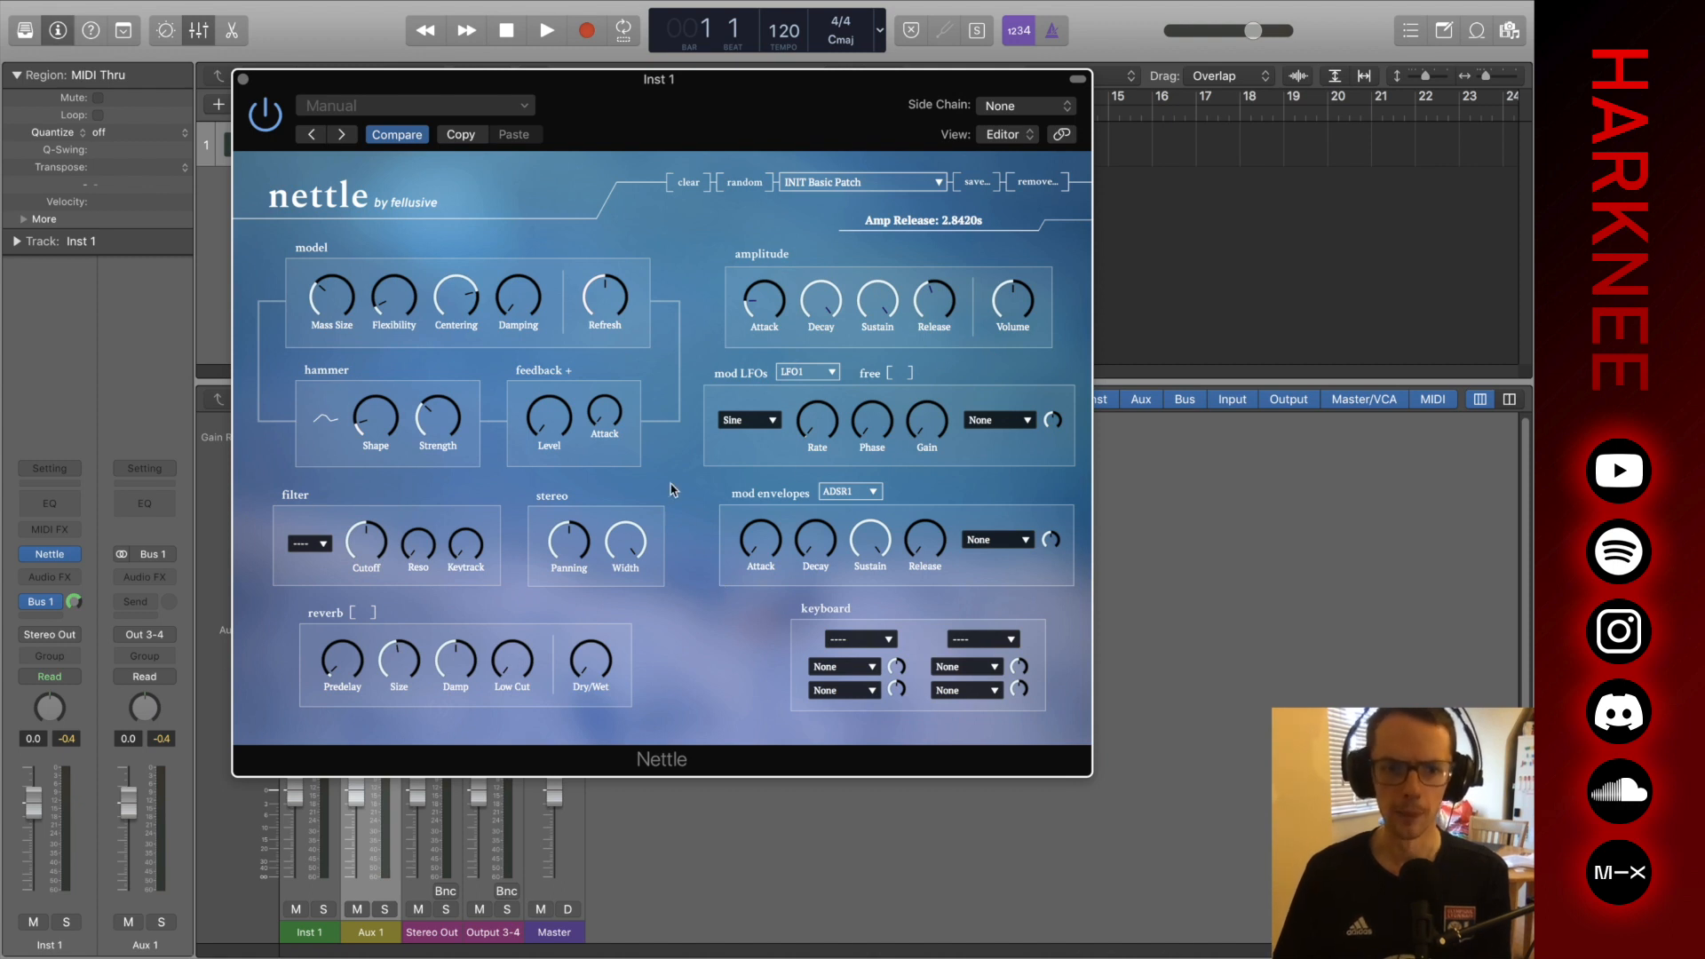
# Enable the reverb with a large Size, reduced Damp, Low Cut at about 408 Hz and Dry/Wet near halfway.
pyautogui.click(363, 612)
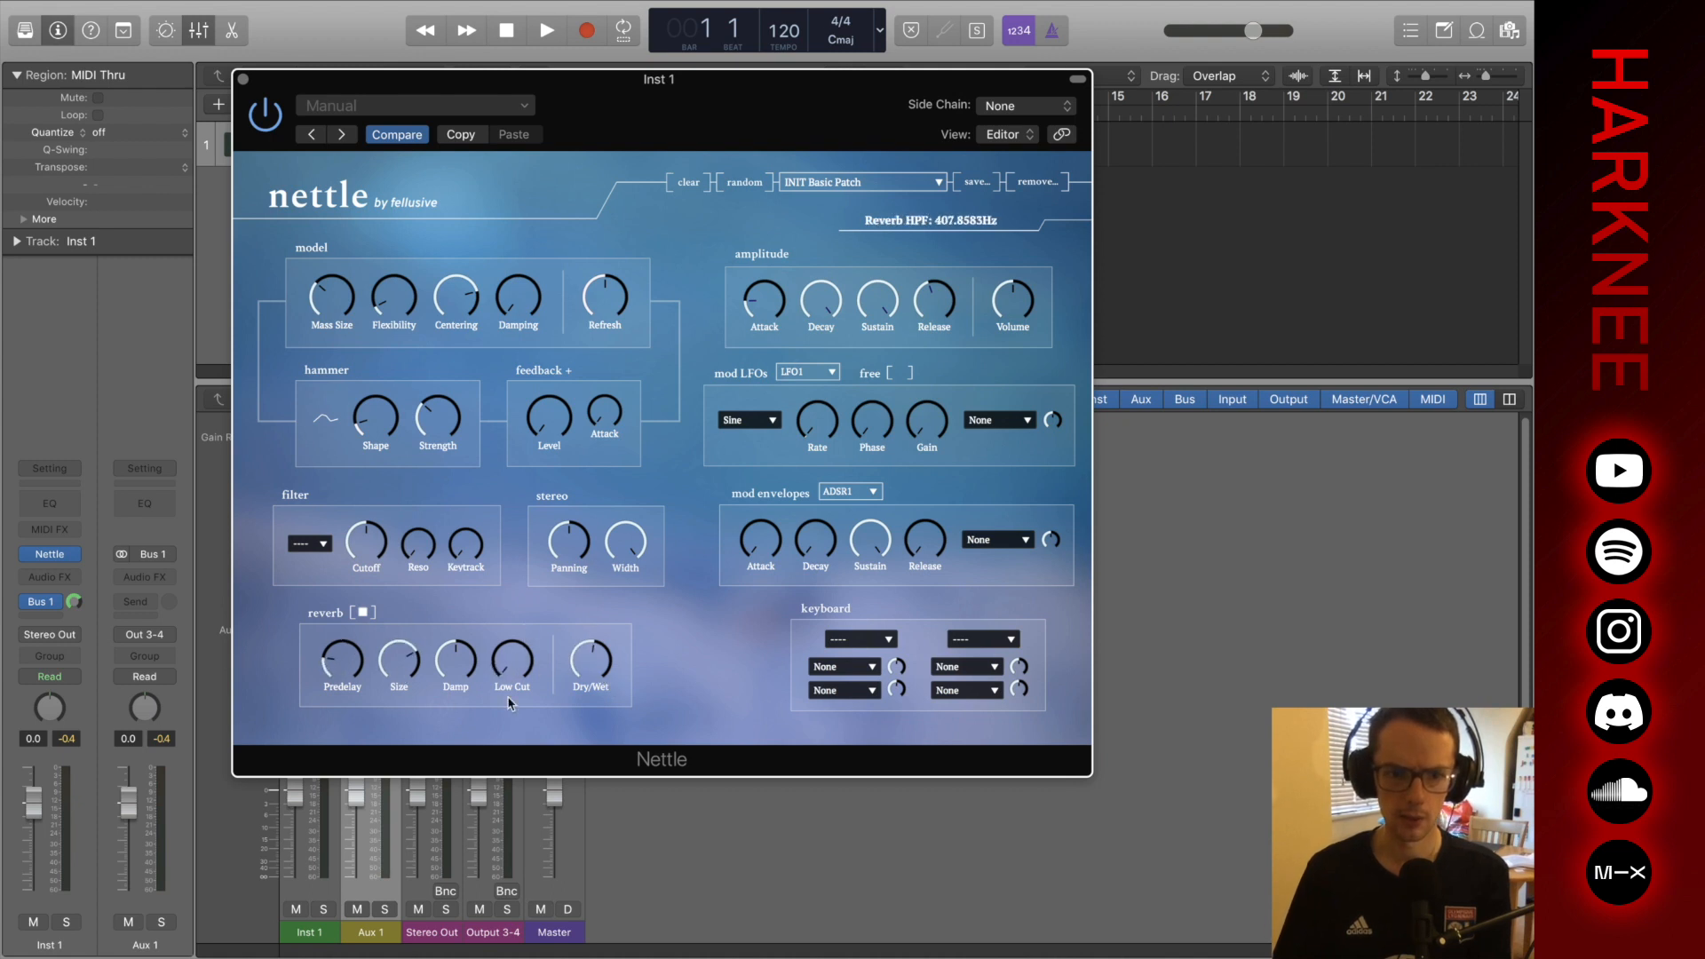
pyautogui.moveTo(449, 685); pyautogui.dragTo(450, 691)
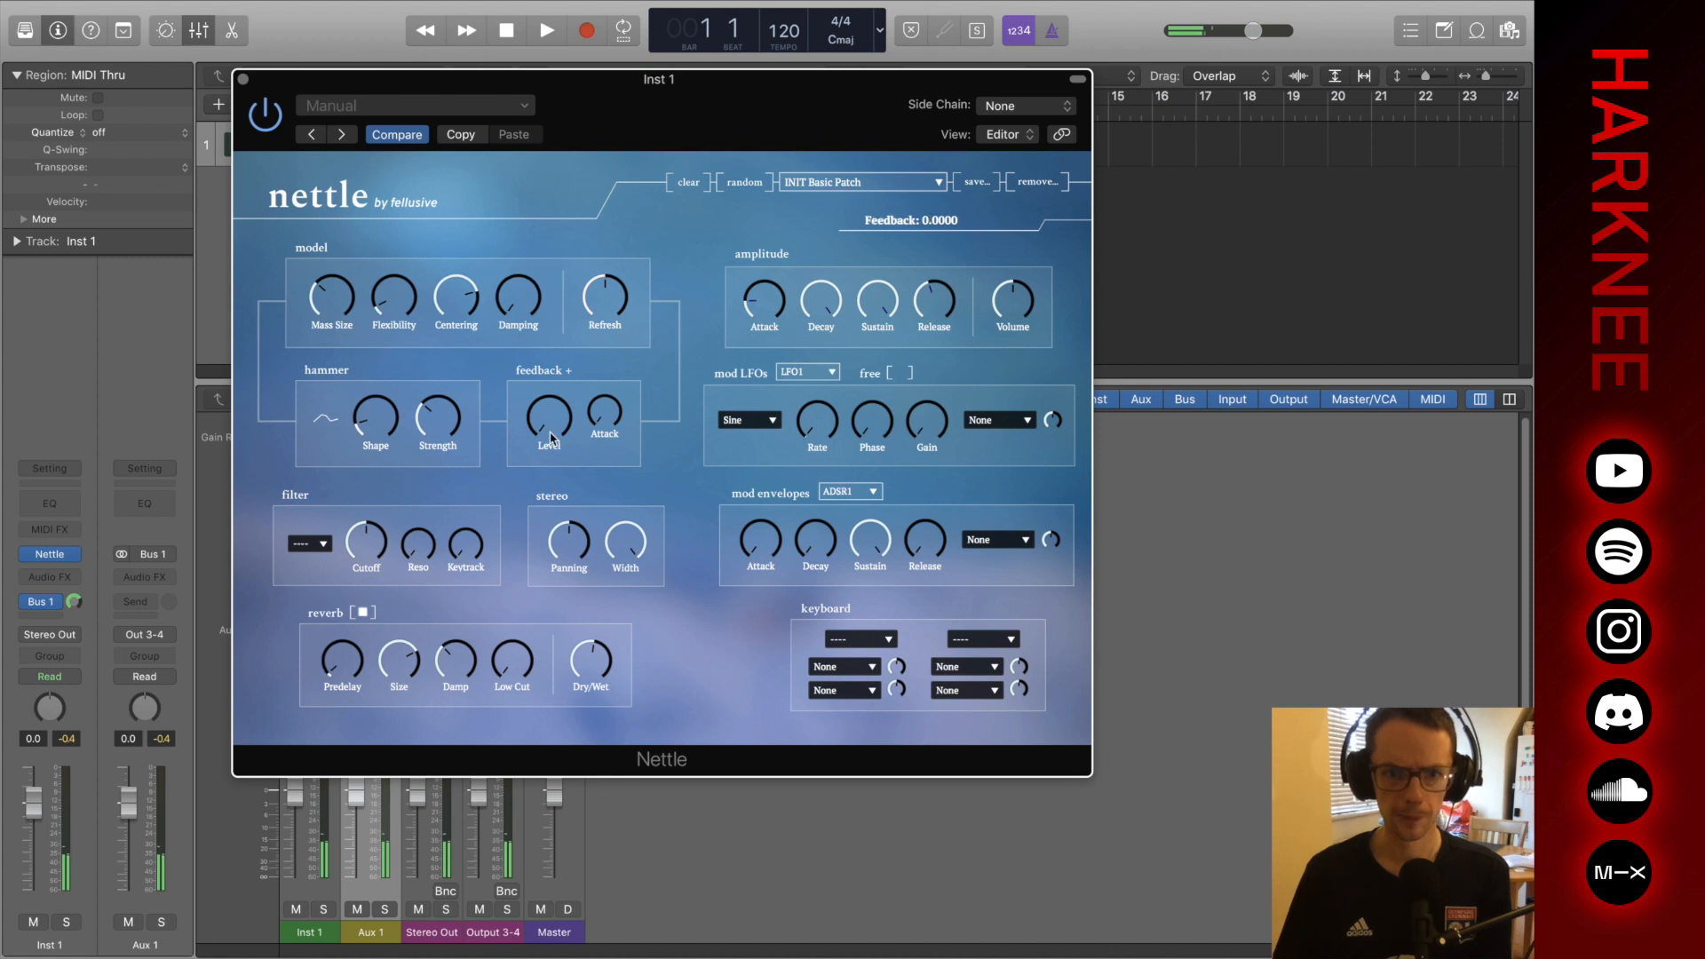
# Raise the feedback Level to around halfway and retune the model with lower Centering and higher Mass Size, Flexibility, Damping and Refresh.
pyautogui.moveTo(455, 298); pyautogui.dragTo(403, 266)
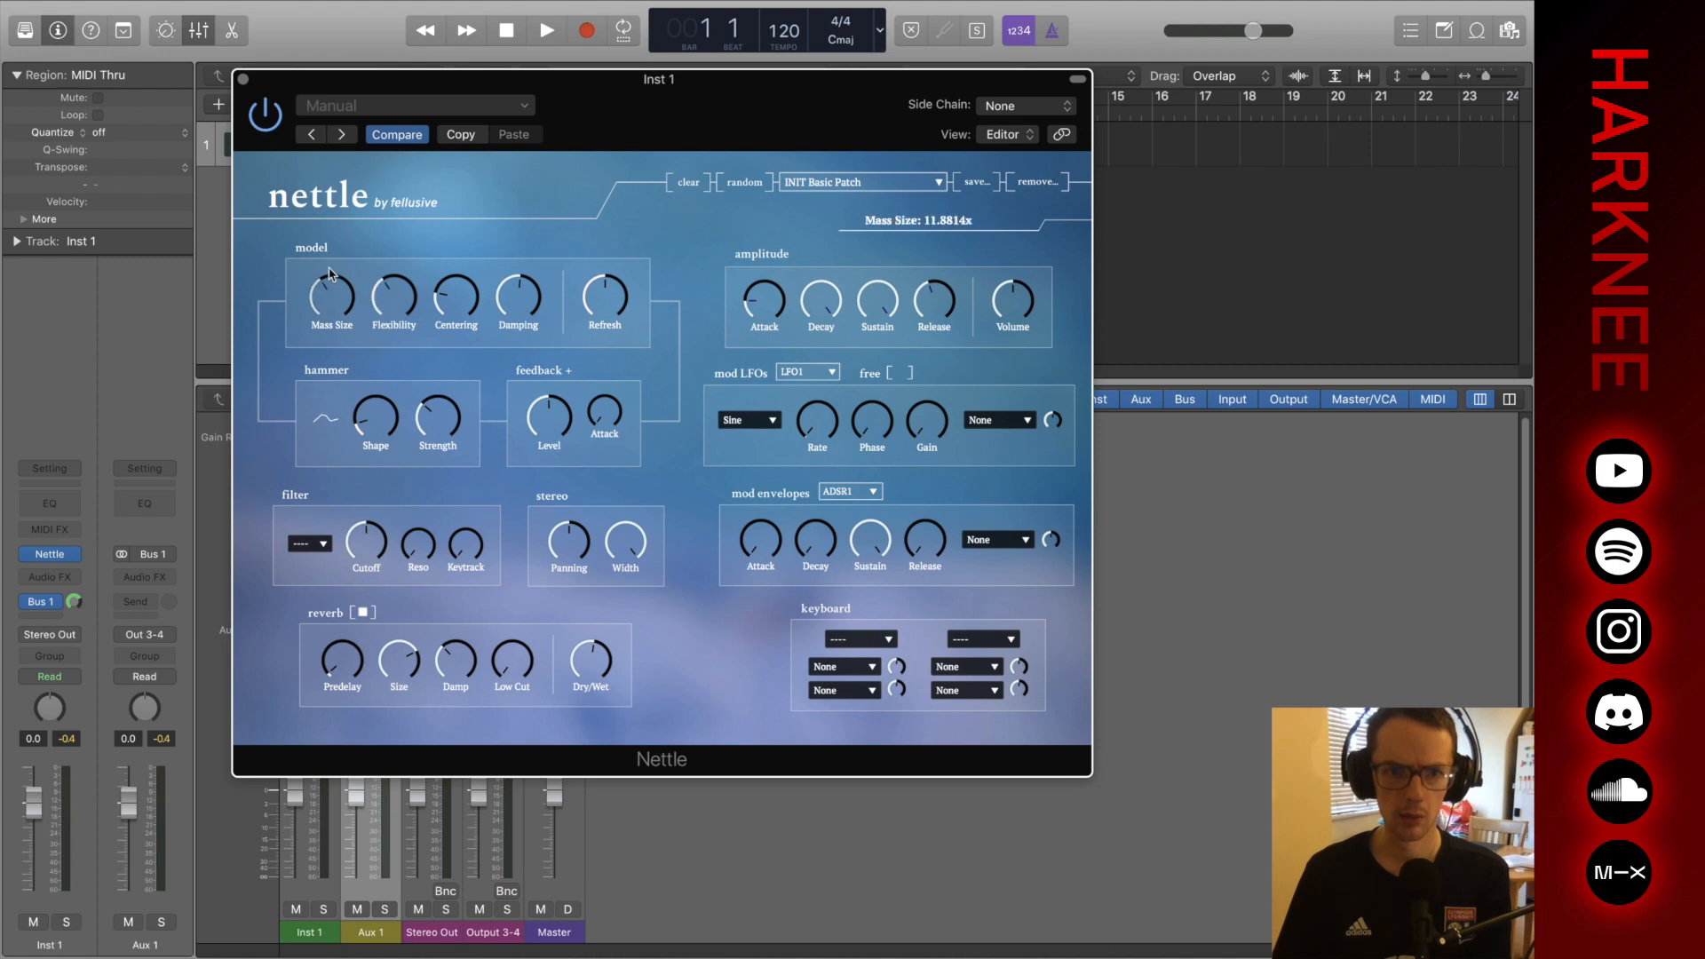
pyautogui.moveTo(606, 296); pyautogui.dragTo(619, 224)
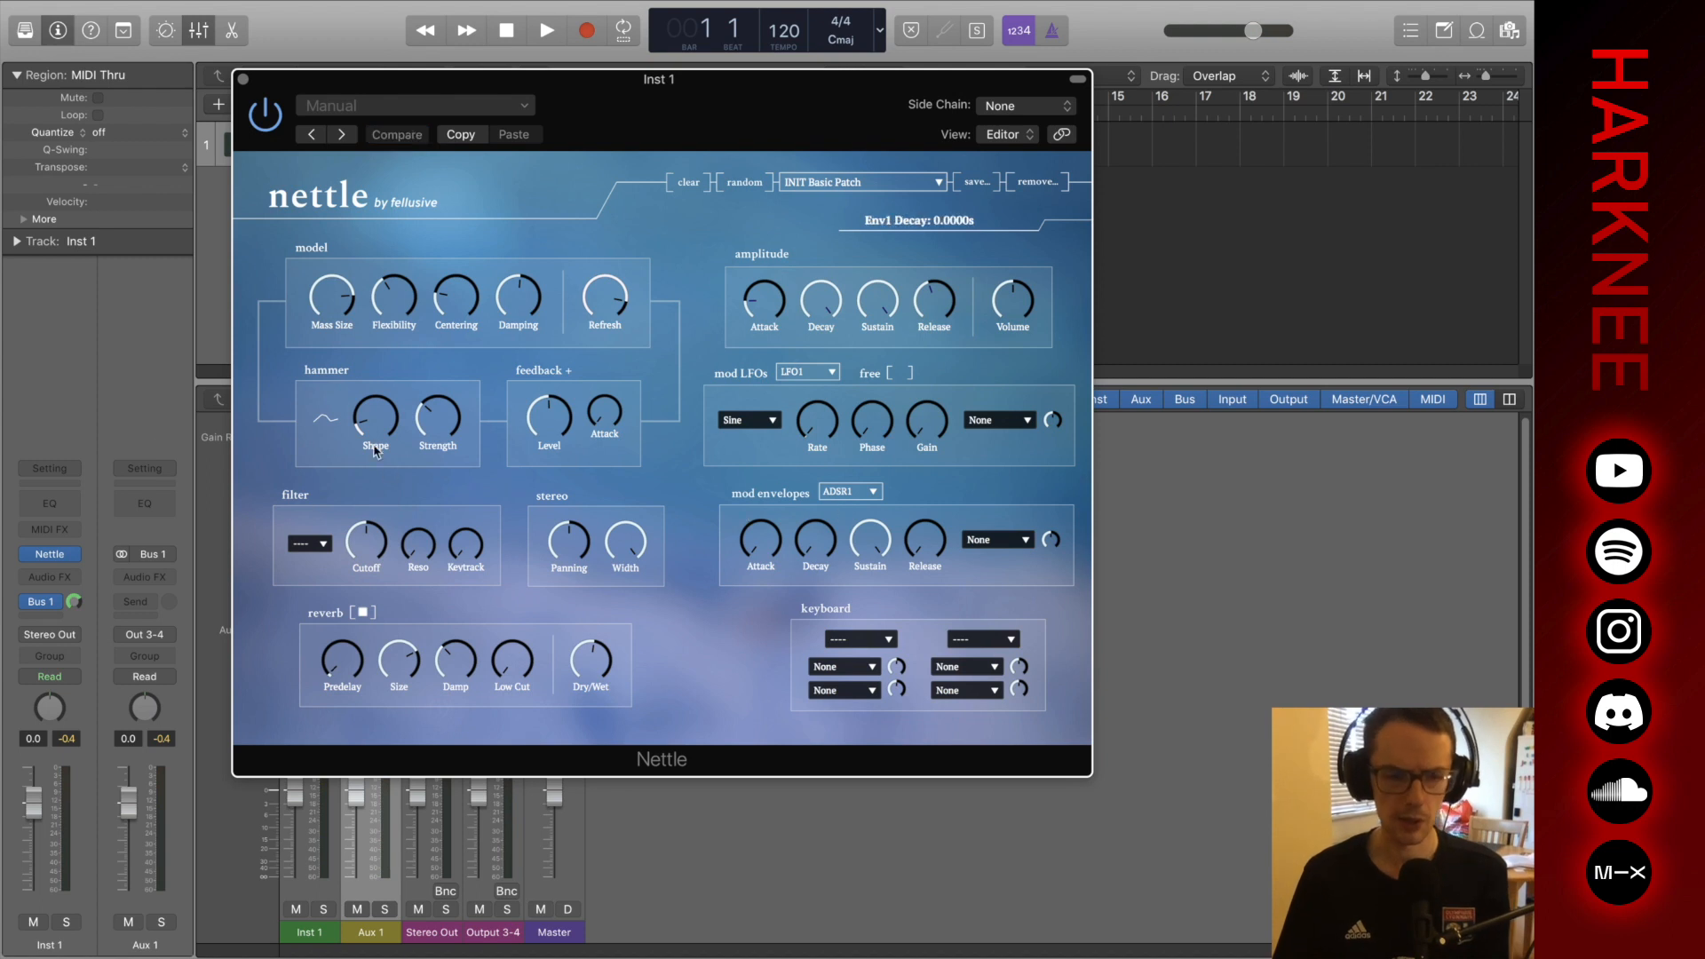
# Add the Chord Trigger MIDI effect to the Inst 1 channel and close its window.
pyautogui.click(50, 529)
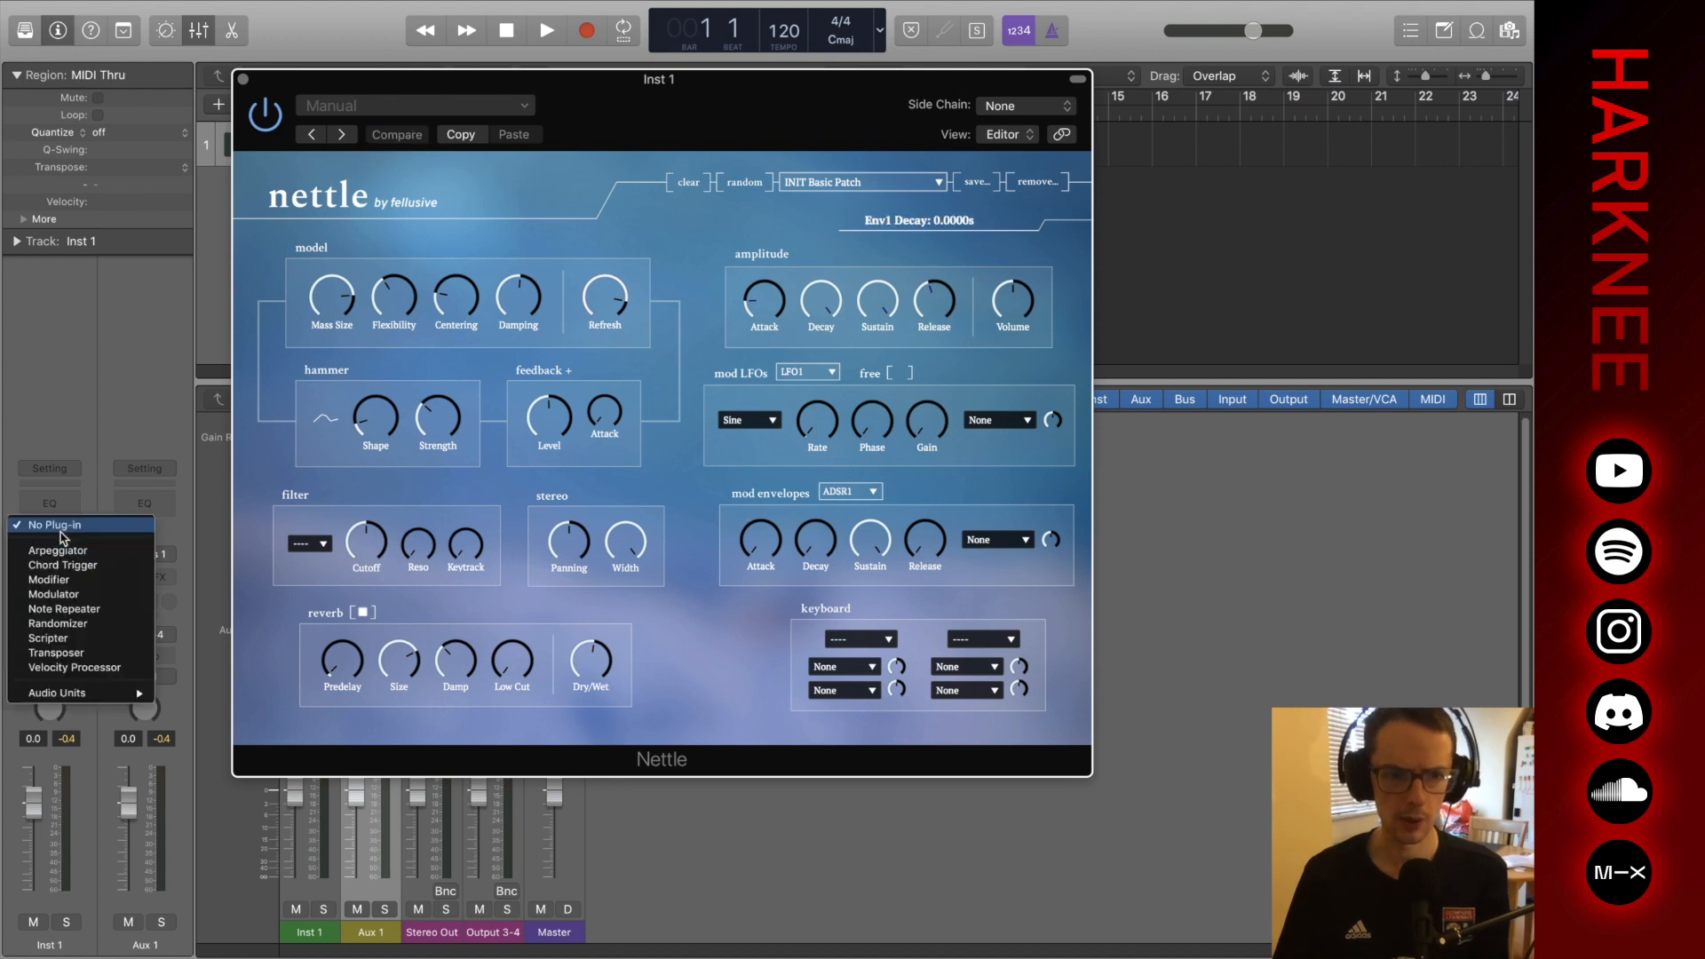
pyautogui.click(108, 571)
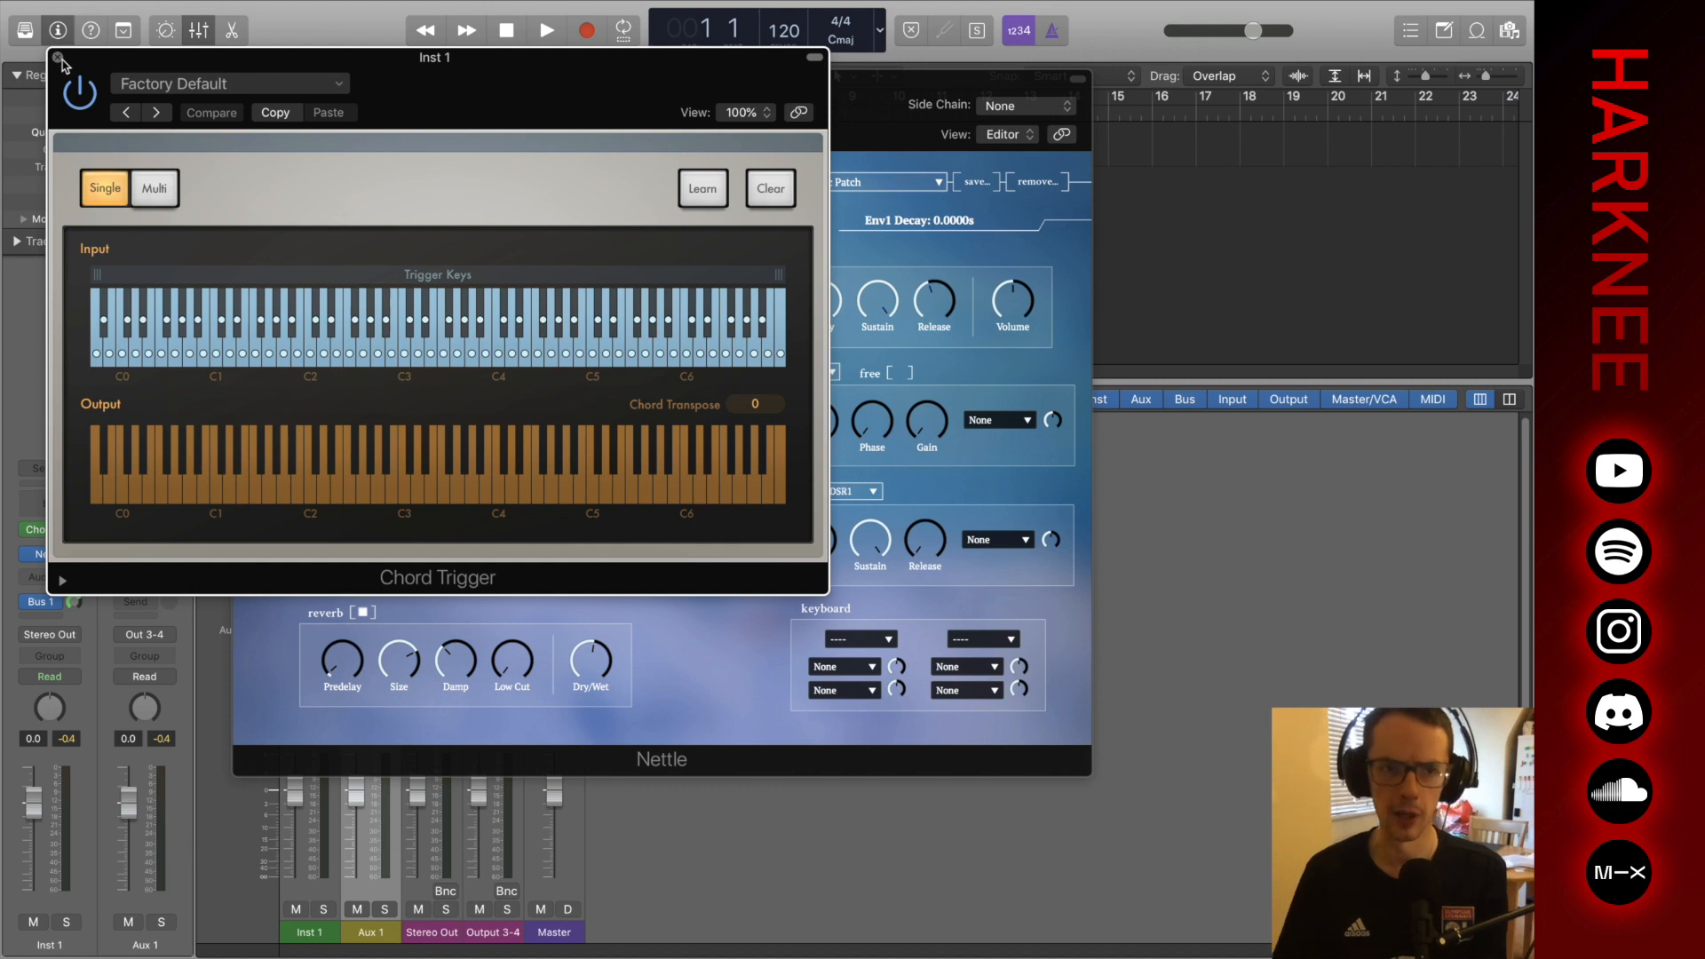
pyautogui.click(57, 57)
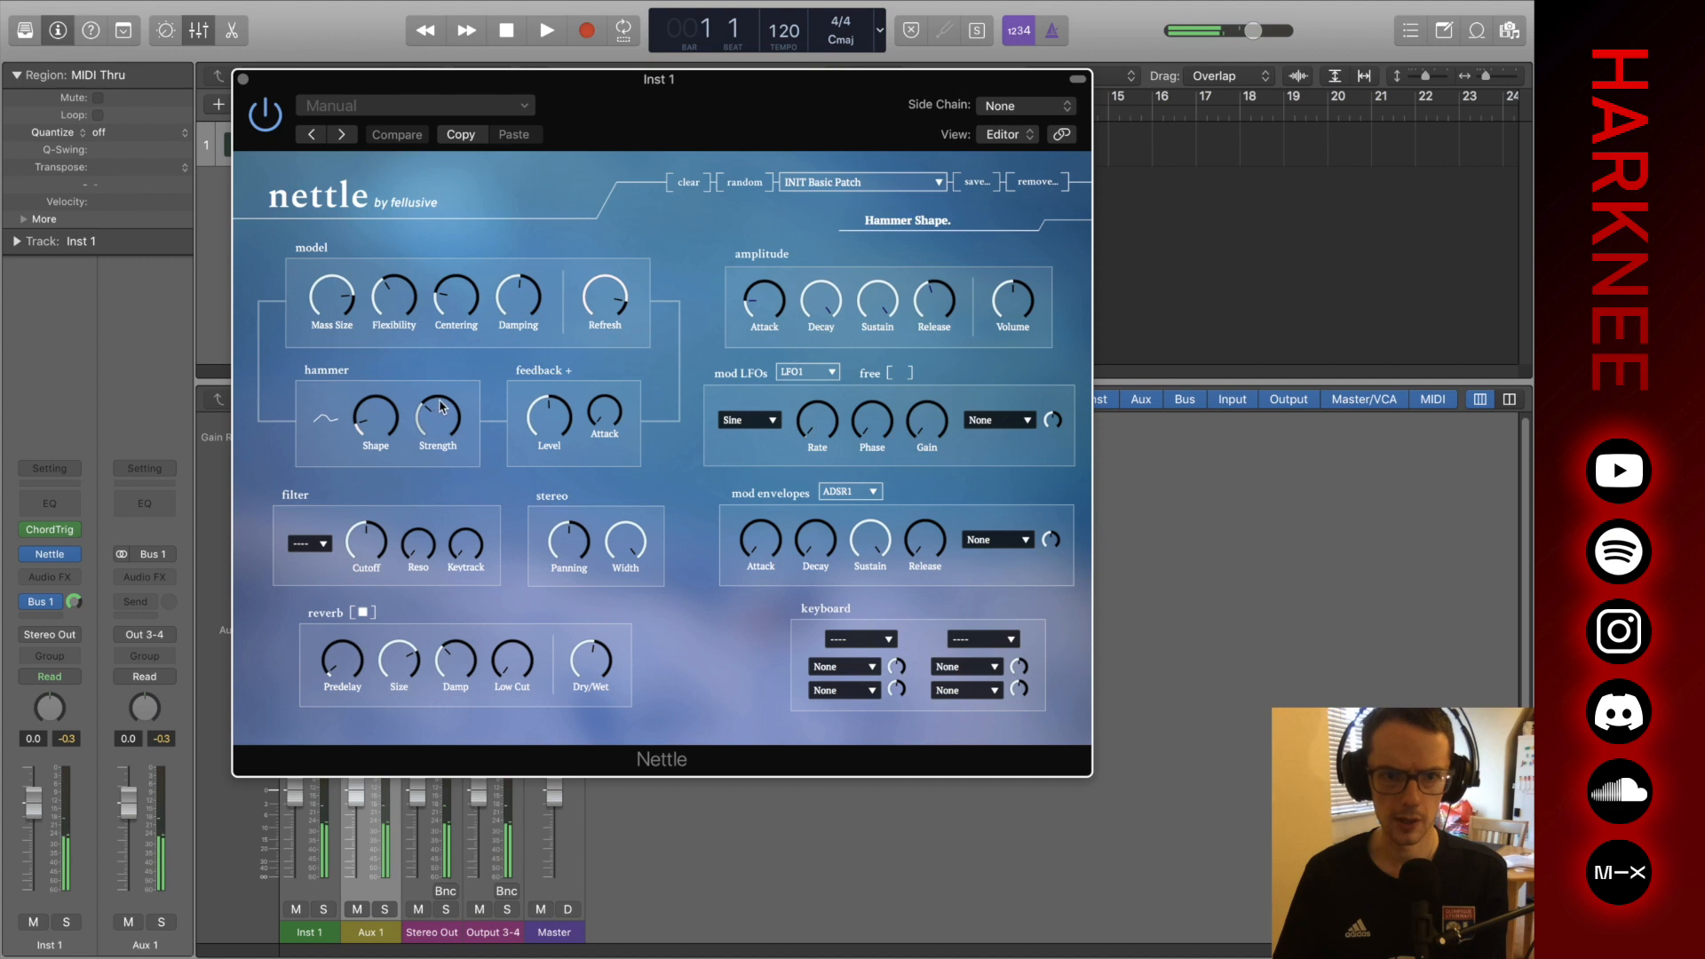
# Maximise hammer Shape and reverb Dry/Wet, cut Strength to about 0.17, lower model Damping and lengthen the amplitude Attack to about 3.62 s.
pyautogui.moveTo(376, 416); pyautogui.dragTo(422, 198)
pyautogui.moveTo(515, 281); pyautogui.dragTo(532, 384)
pyautogui.moveTo(804, 346); pyautogui.dragTo(775, 259)
pyautogui.moveTo(591, 646); pyautogui.dragTo(620, 462)
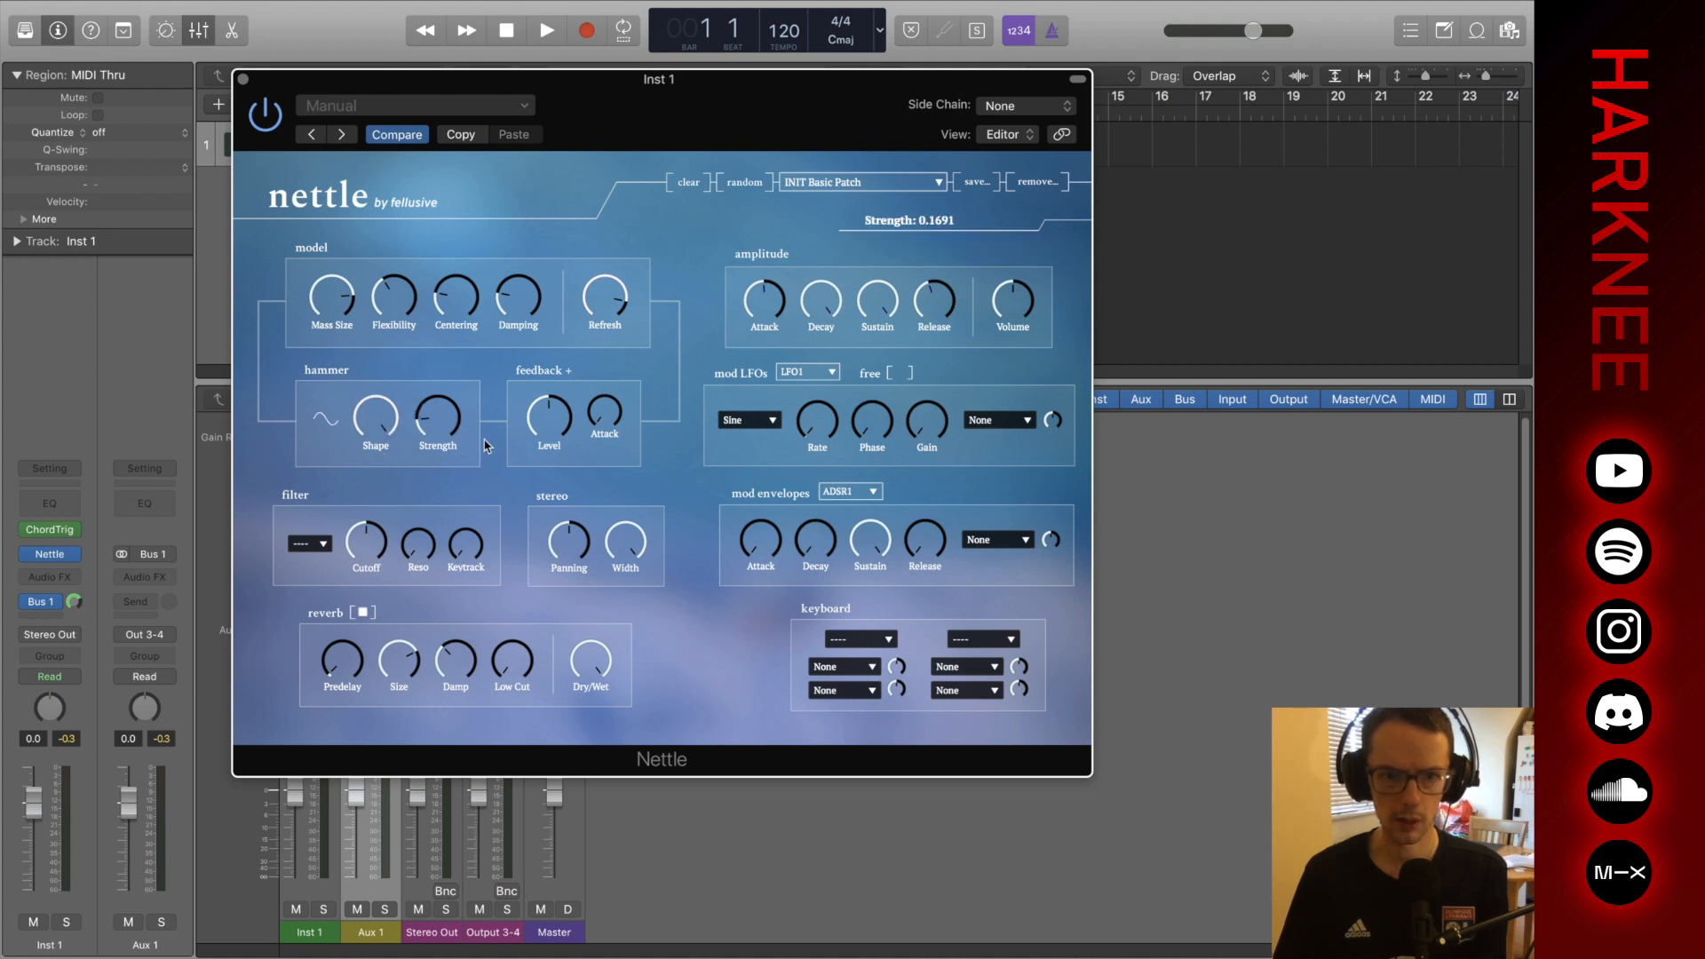
# Set the filter to HPF with Cutoff at about 13757 Hz and shorten the amplitude Attack to 0.88 s.
pyautogui.click(309, 543)
pyautogui.click(316, 589)
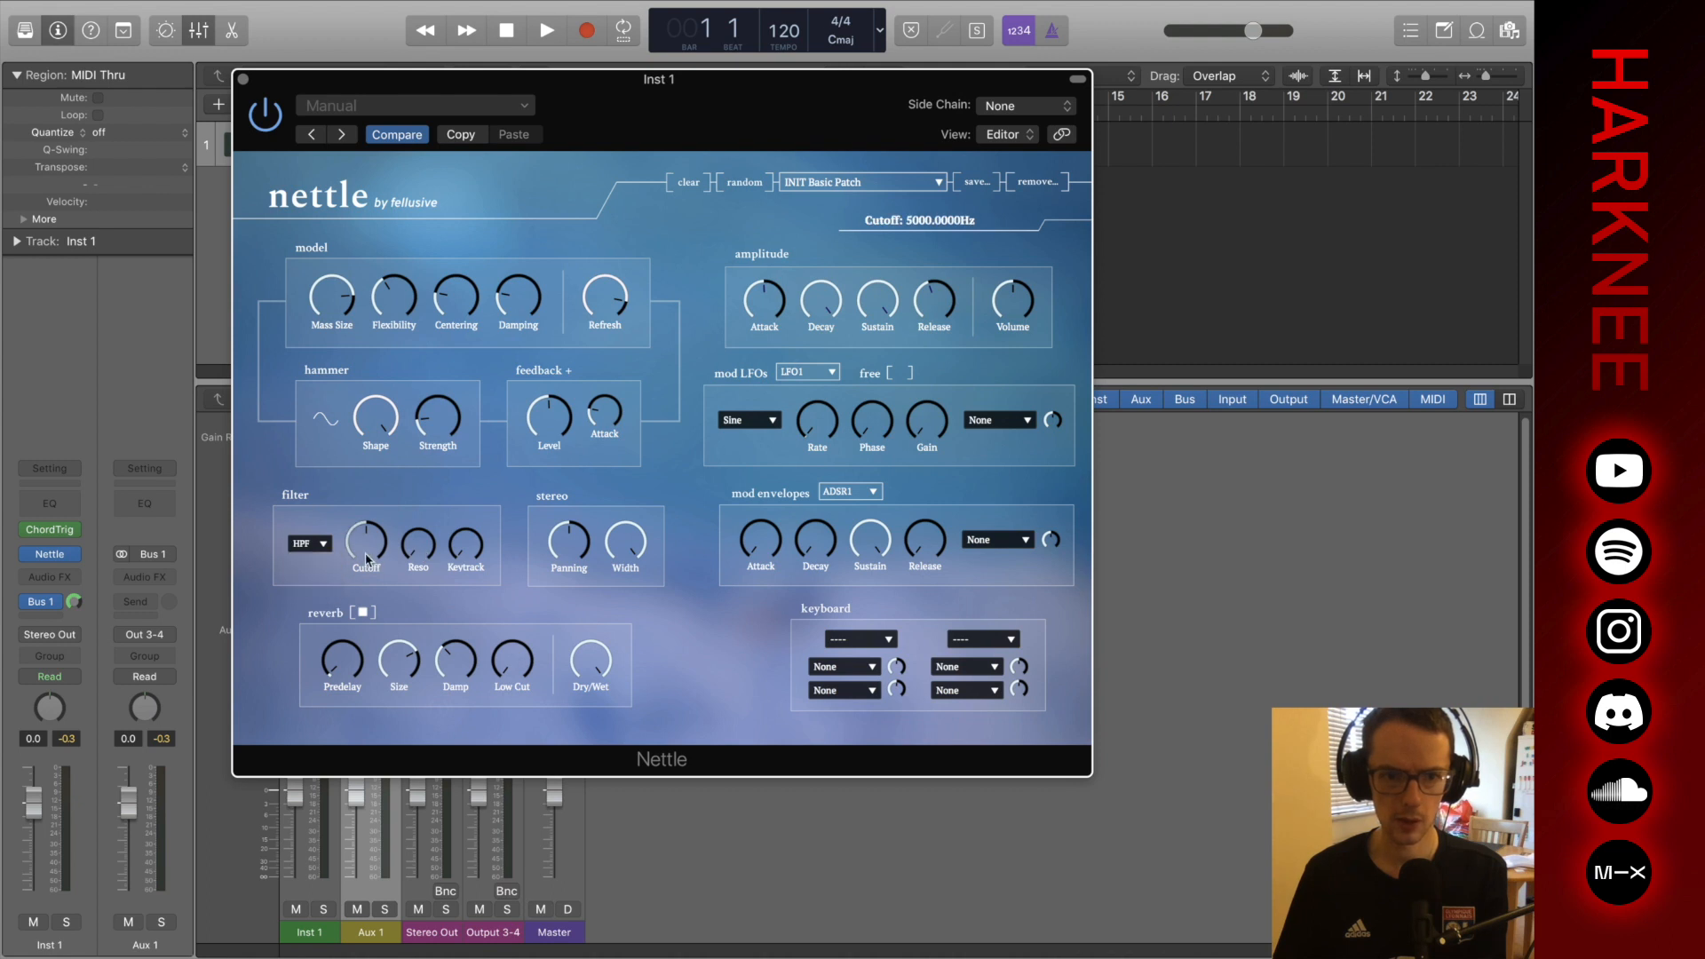
pyautogui.moveTo(367, 557); pyautogui.dragTo(383, 479)
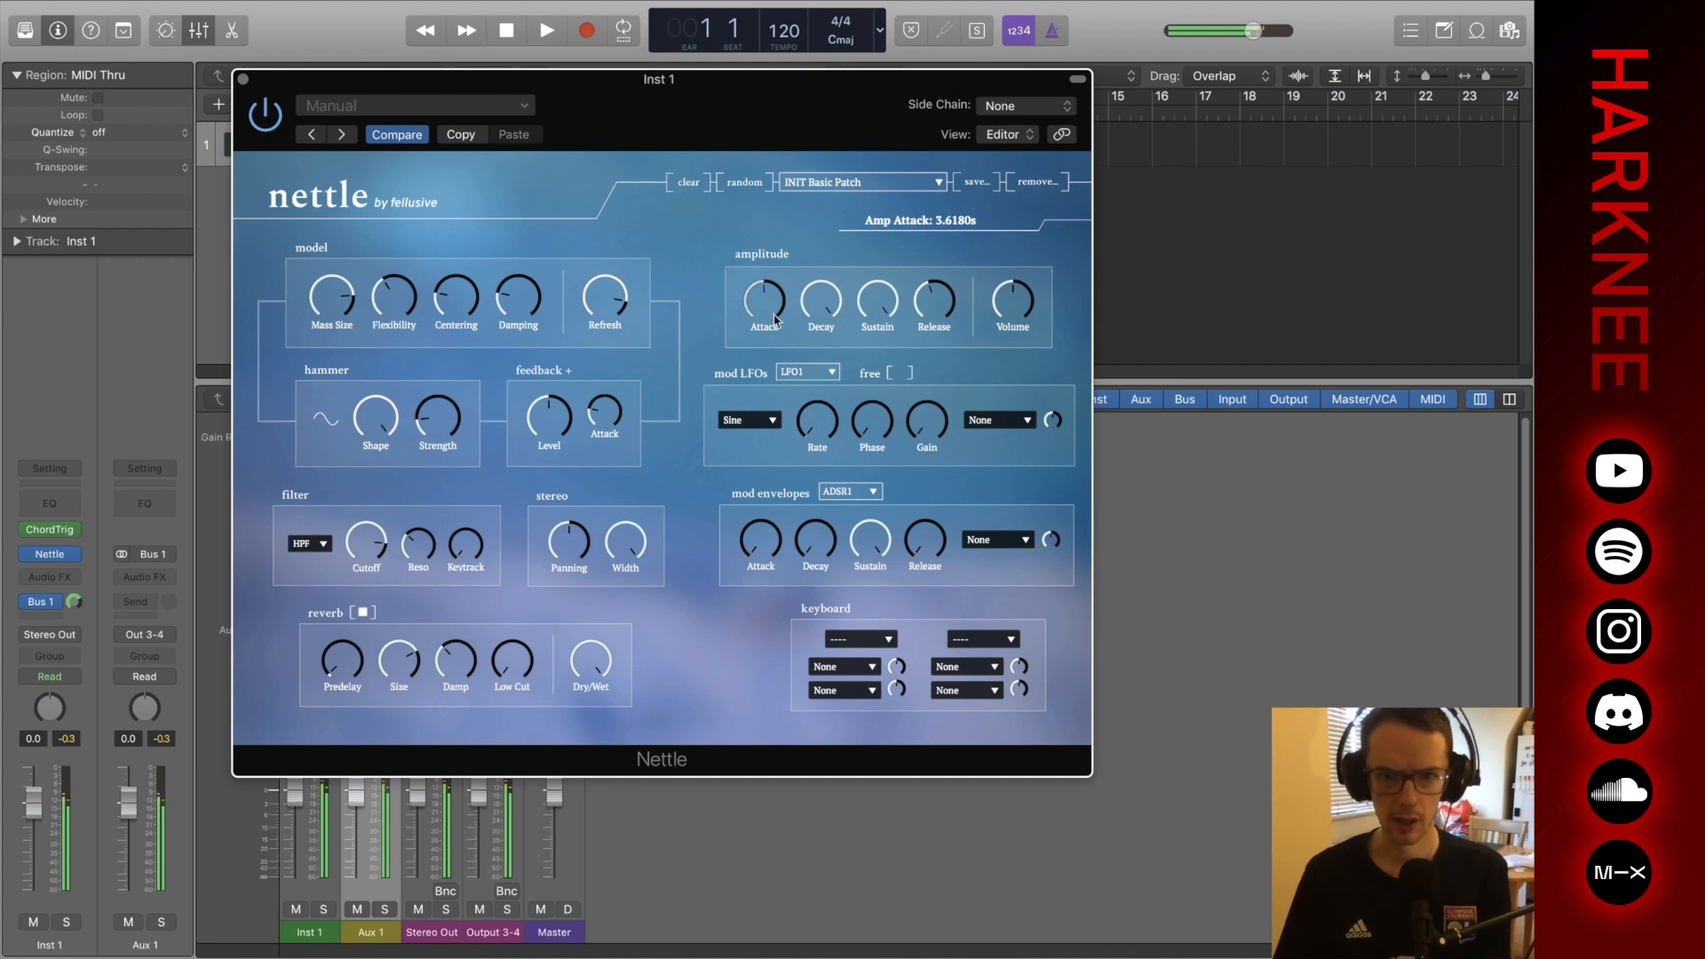
pyautogui.moveTo(760, 309); pyautogui.dragTo(736, 411)
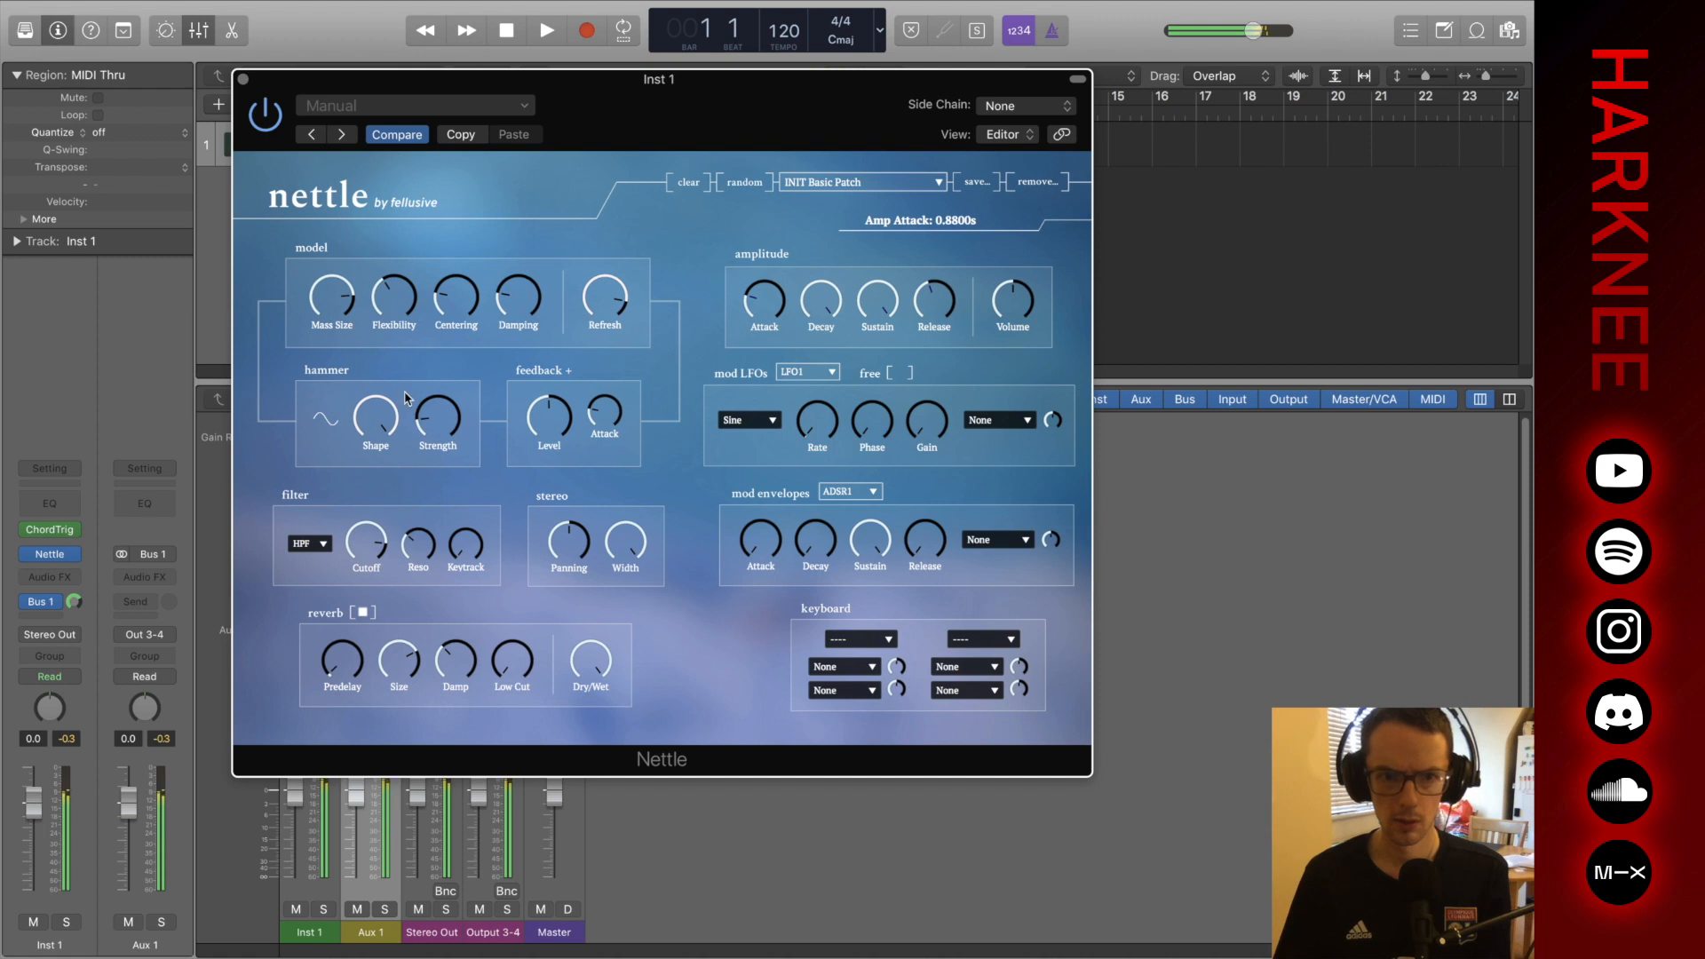
# Retune the model with higher Damping and Centering and lower Mass Size, then set hammer Strength to about 0.54 and reduce its Shape.
pyautogui.moveTo(520, 313); pyautogui.dragTo(531, 227)
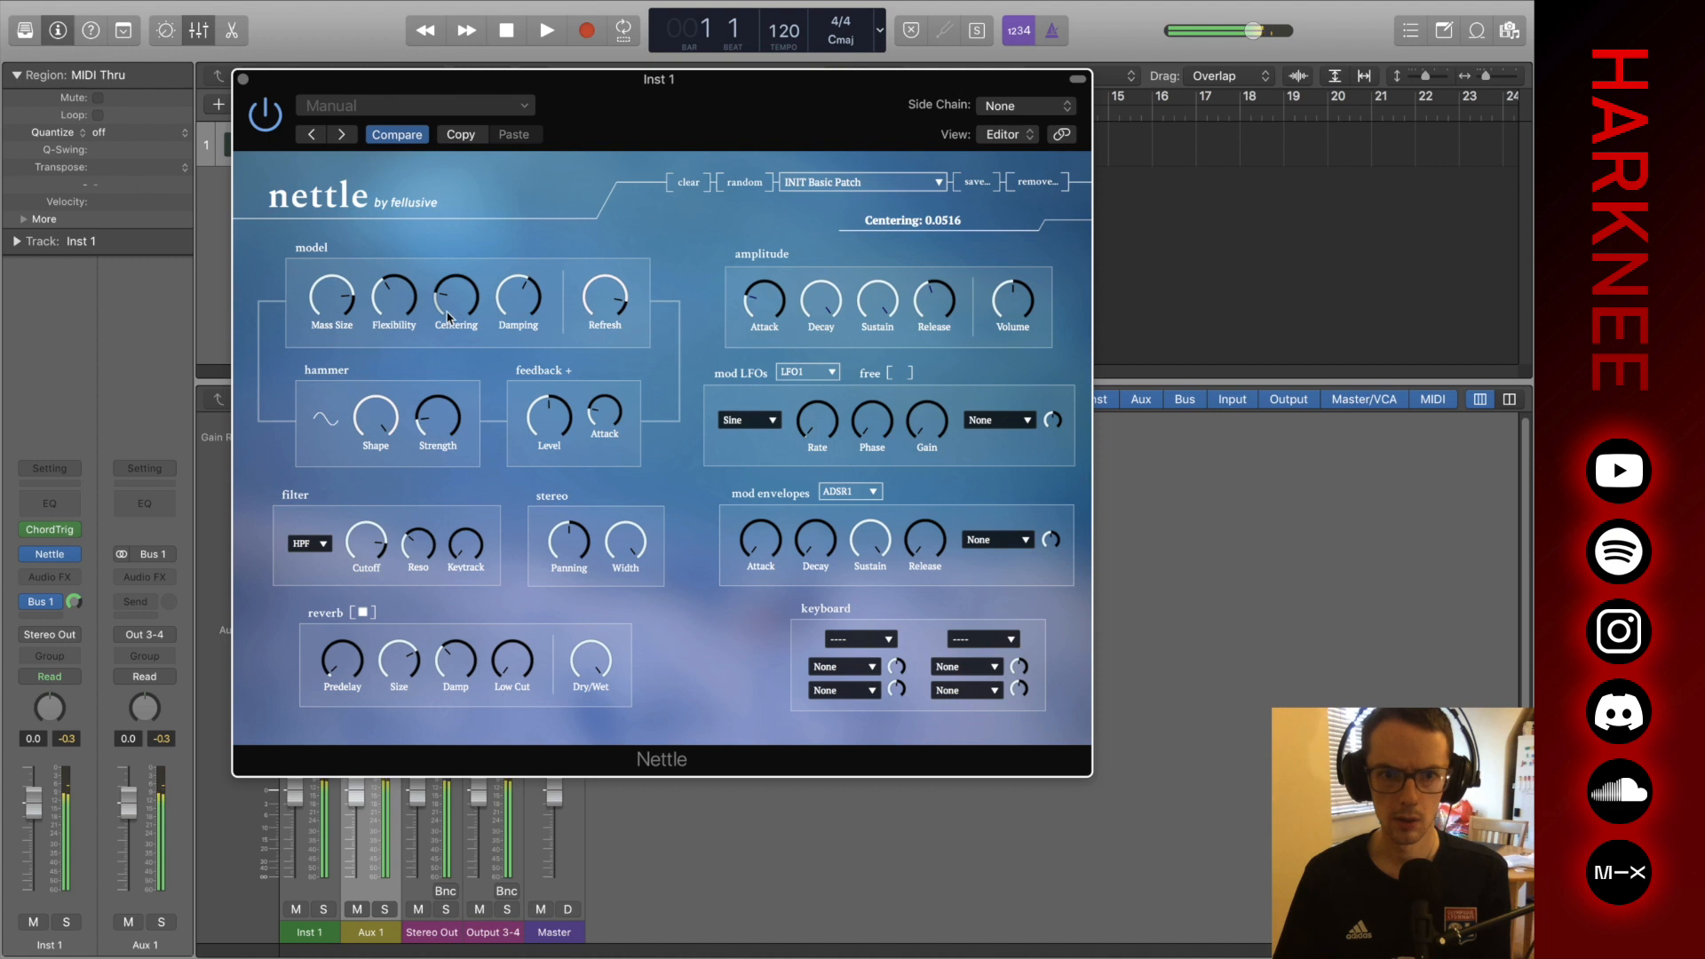
pyautogui.moveTo(448, 317); pyautogui.dragTo(452, 267)
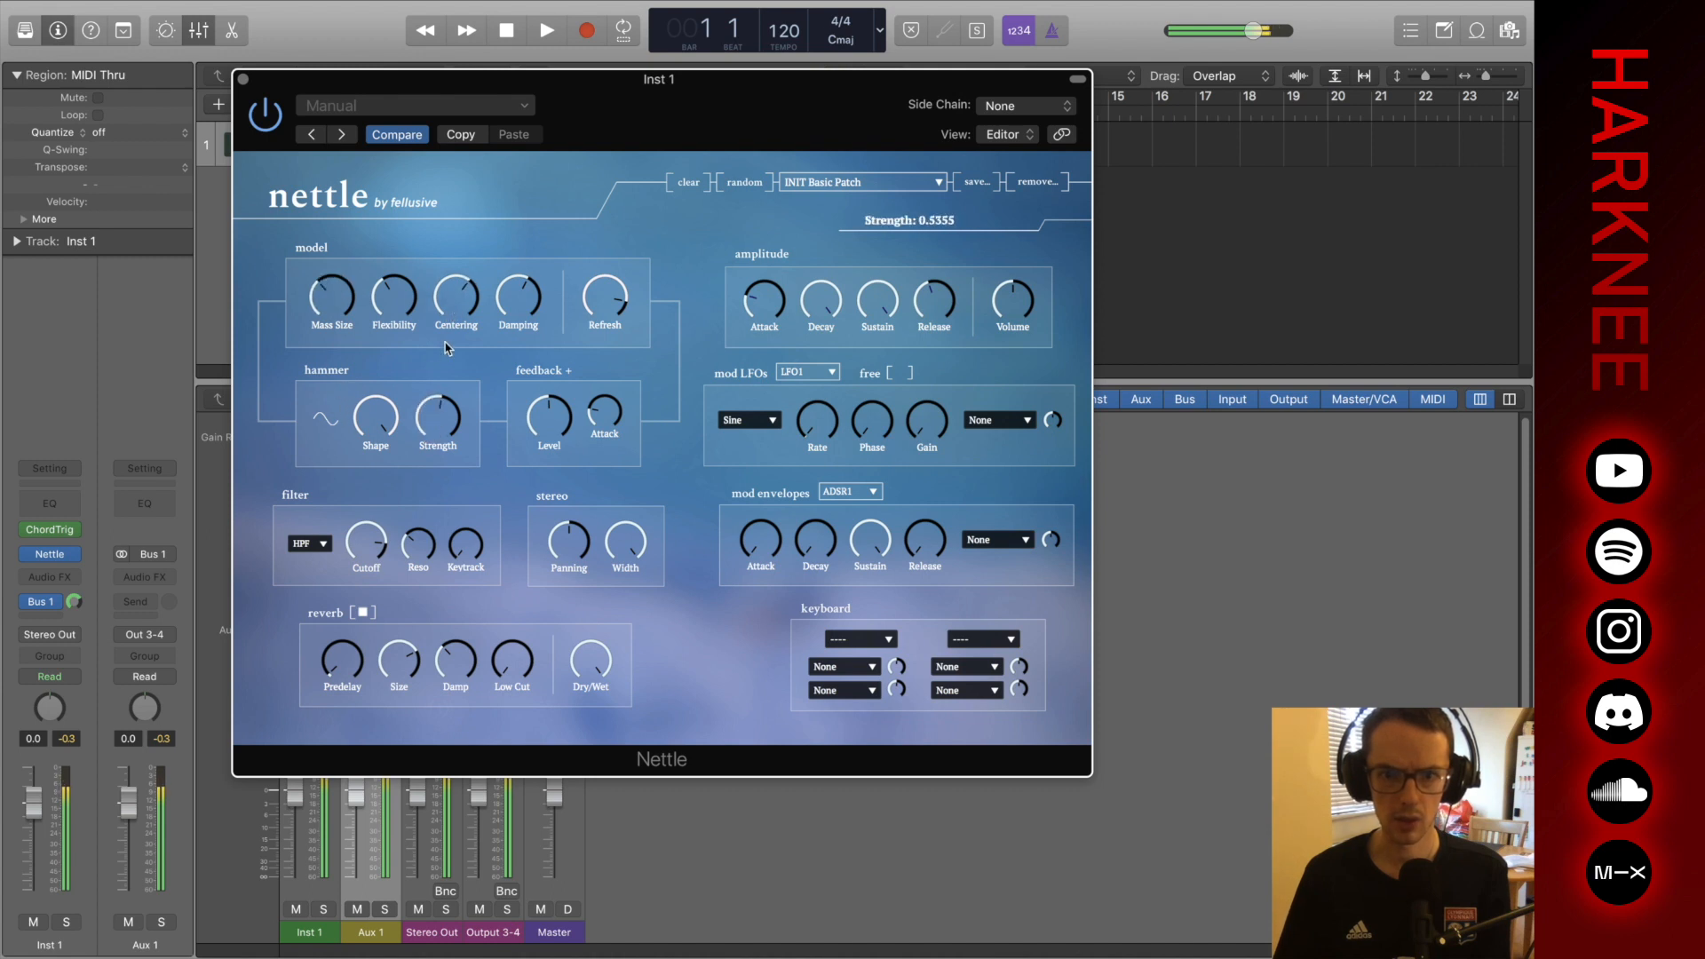
pyautogui.moveTo(359, 427); pyautogui.dragTo(384, 557)
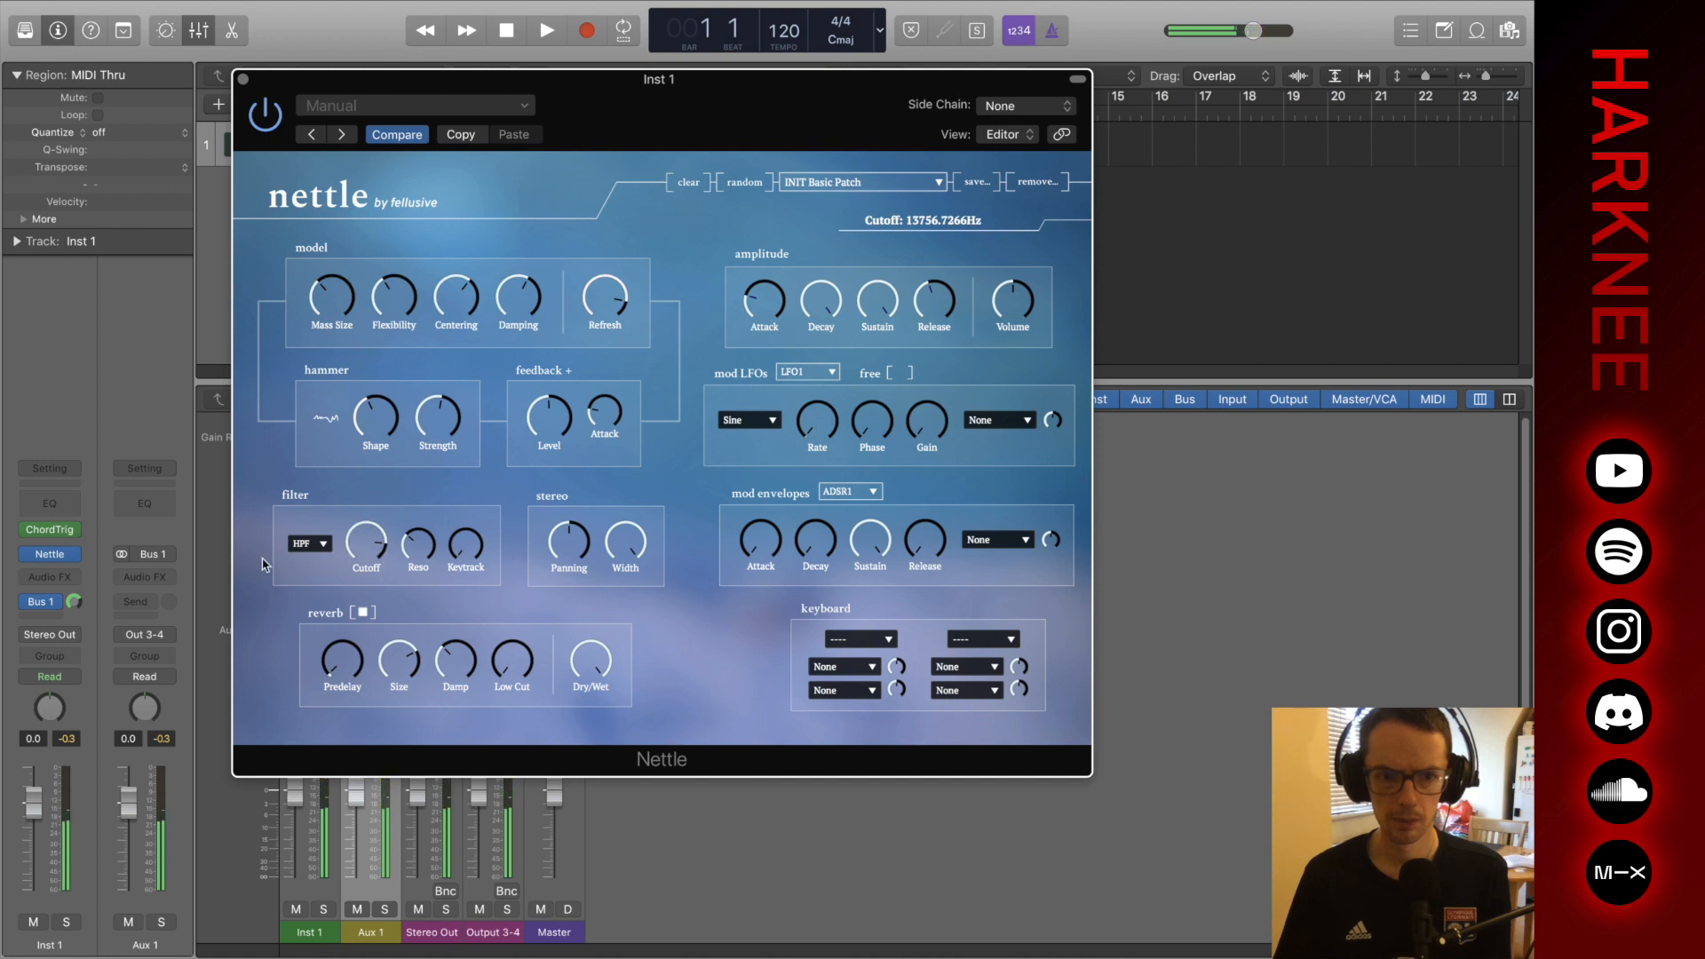
# Switch the filter to LPF, raise hammer Shape to its maximum and lower the model Refresh rate to about 0.07 s.
pyautogui.click(317, 550)
pyautogui.click(322, 586)
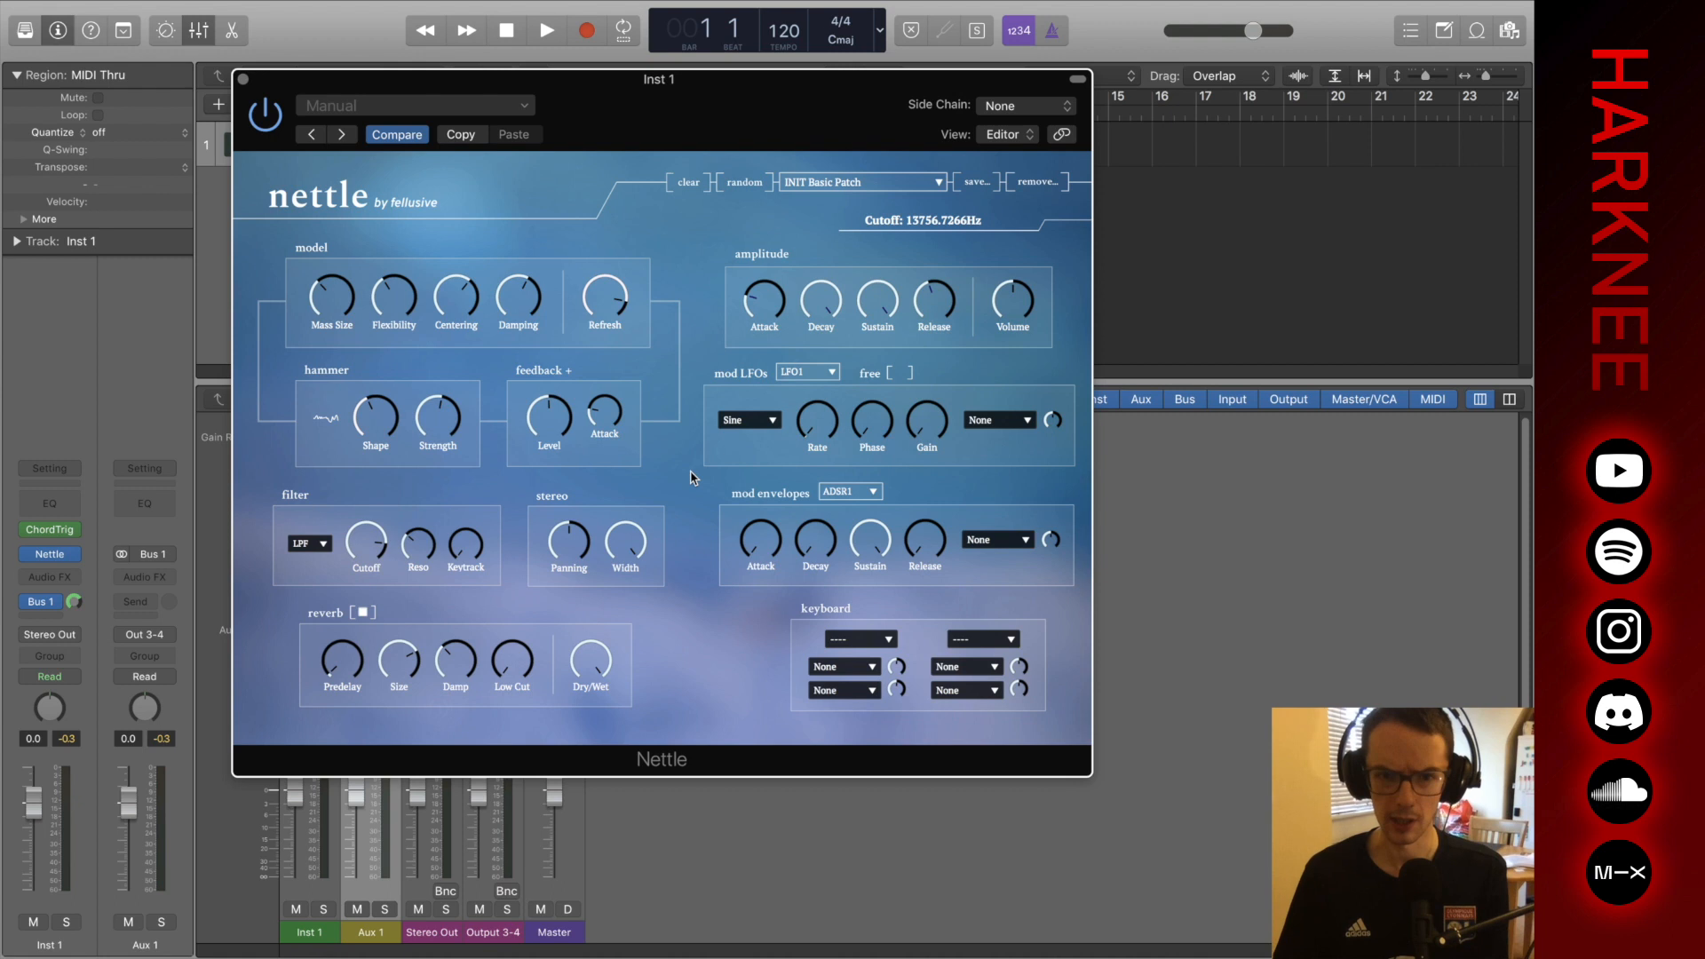
pyautogui.moveTo(376, 415); pyautogui.dragTo(390, 324)
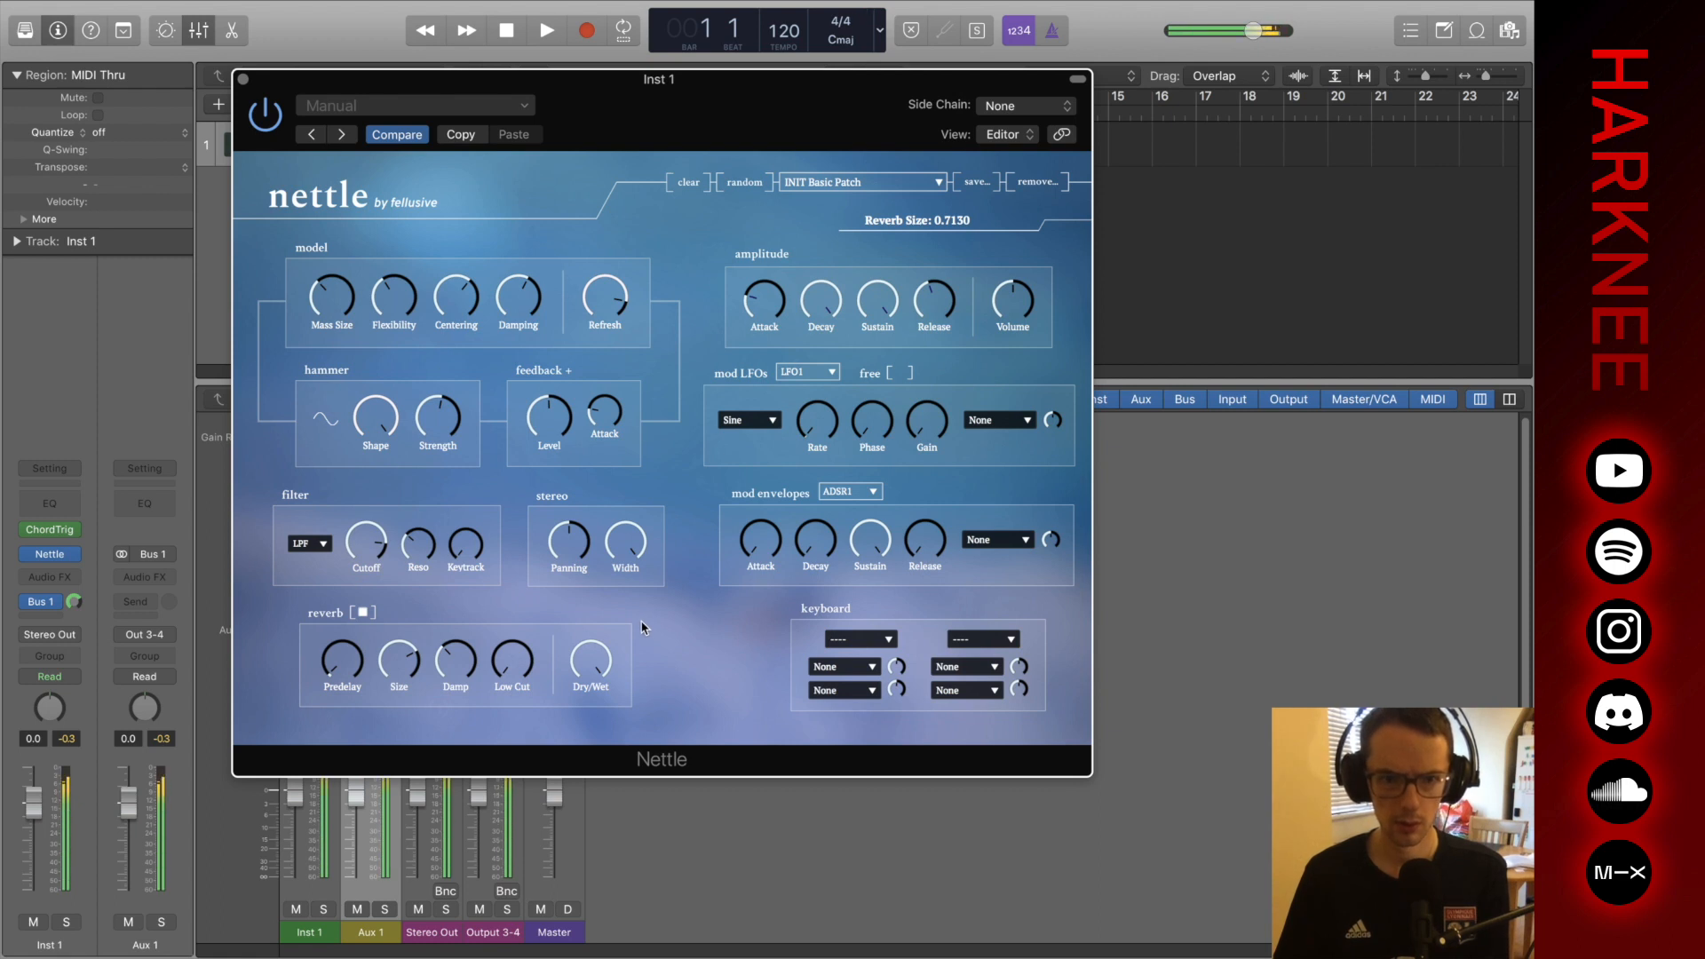
pyautogui.moveTo(607, 330)
pyautogui.moveTo(608, 331); pyautogui.dragTo(636, 426)
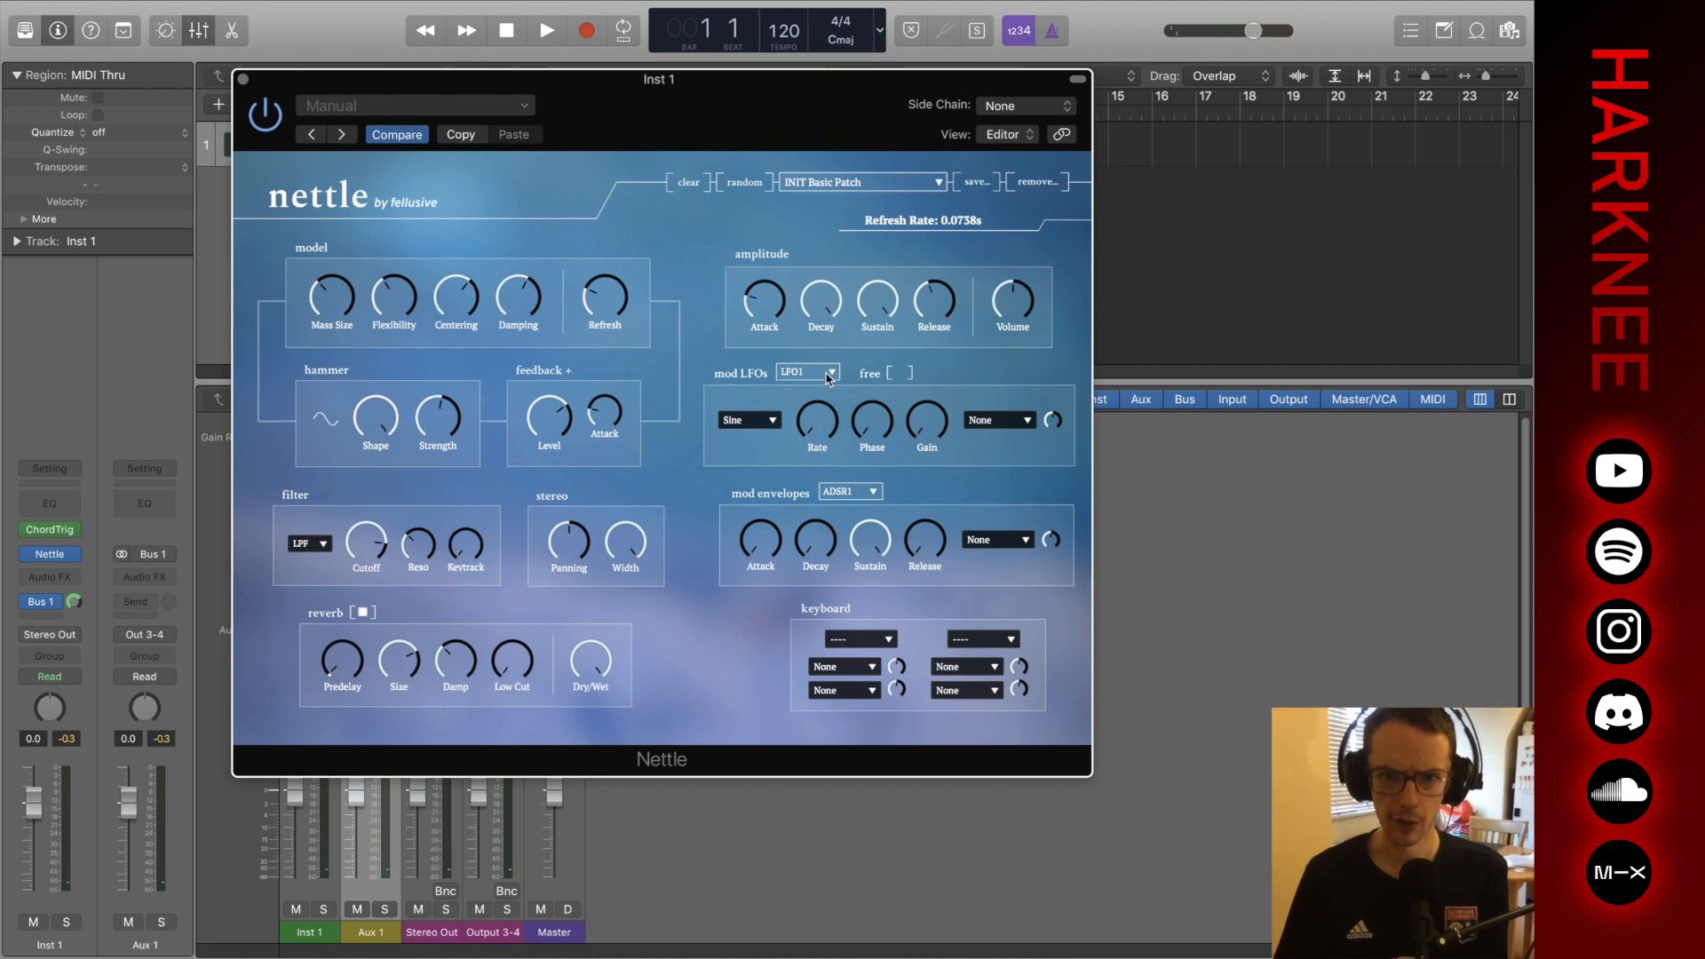
# Assign LFO1 to modulate Centering and set its Rate to 2/1.
pyautogui.click(992, 423)
pyautogui.click(992, 422)
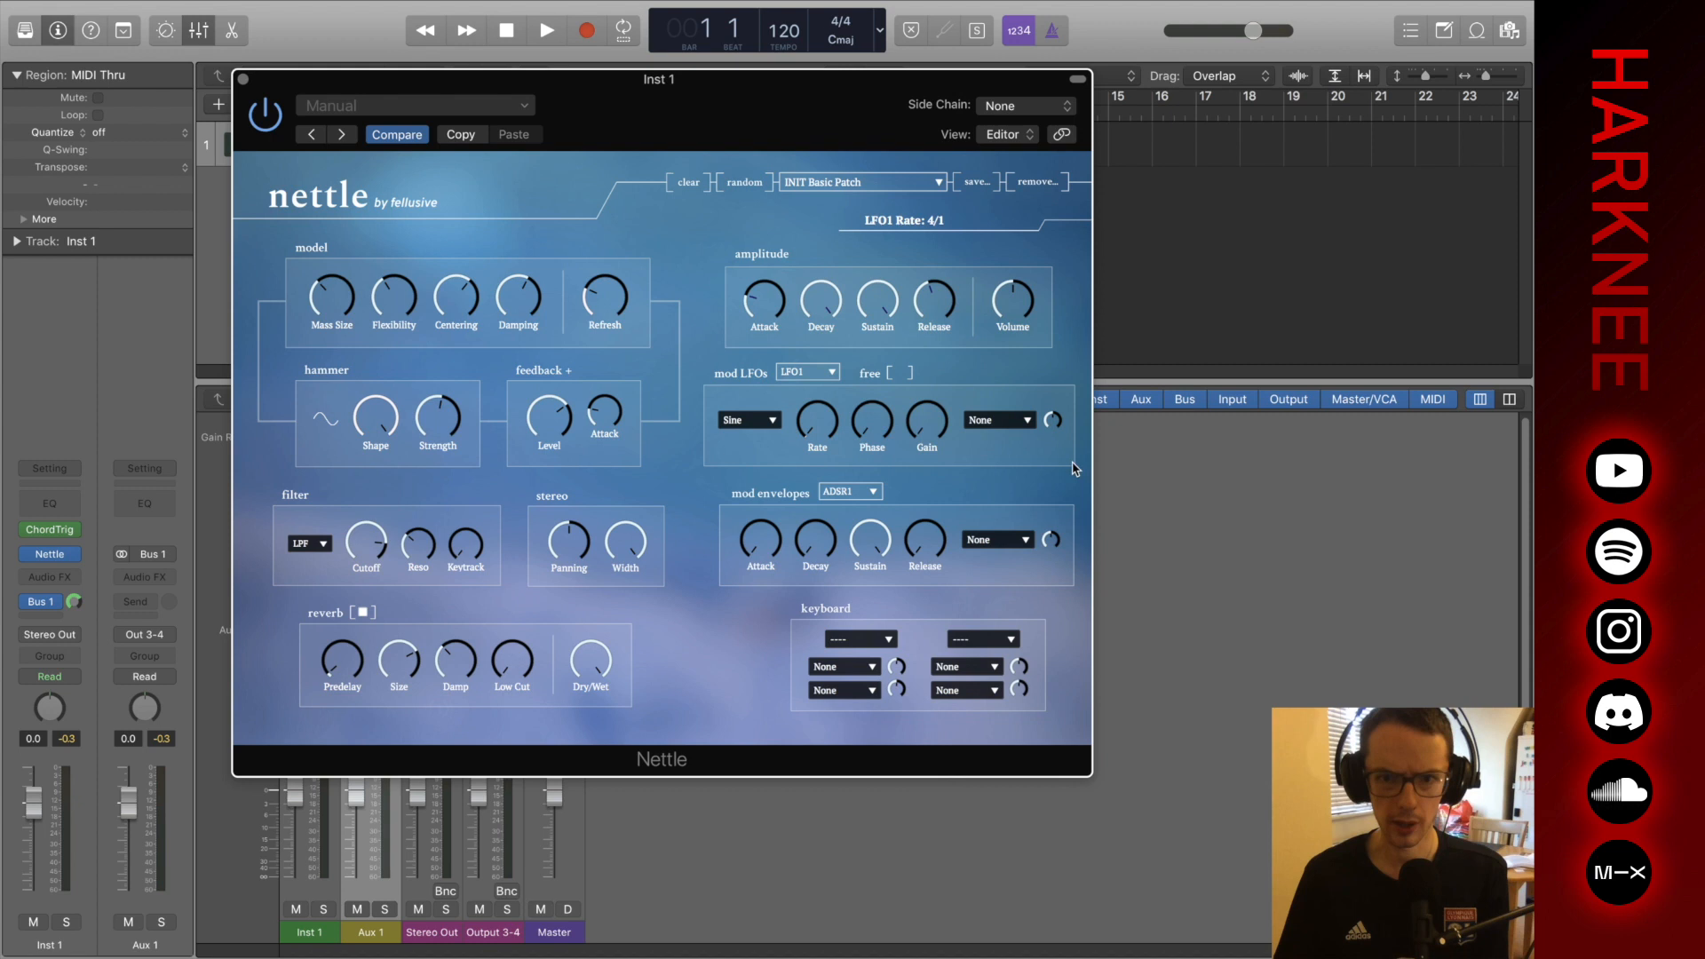
pyautogui.click(992, 420)
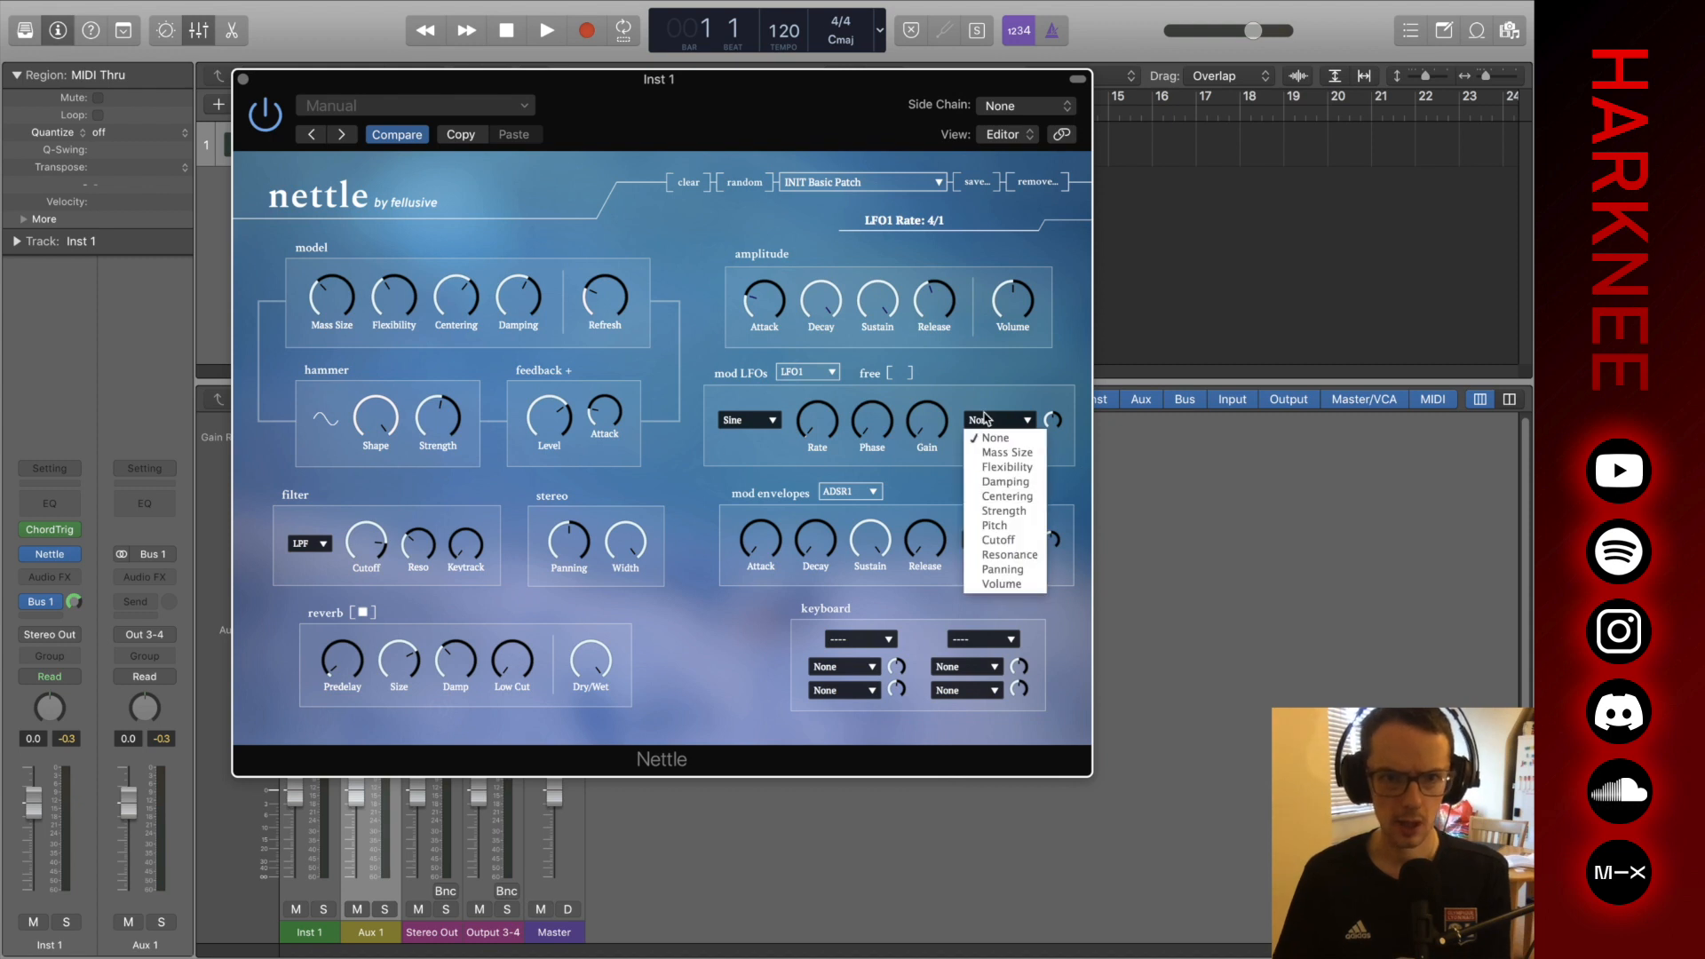
pyautogui.click(1009, 502)
pyautogui.moveTo(829, 426); pyautogui.dragTo(839, 320)
pyautogui.moveTo(835, 416); pyautogui.dragTo(824, 449)
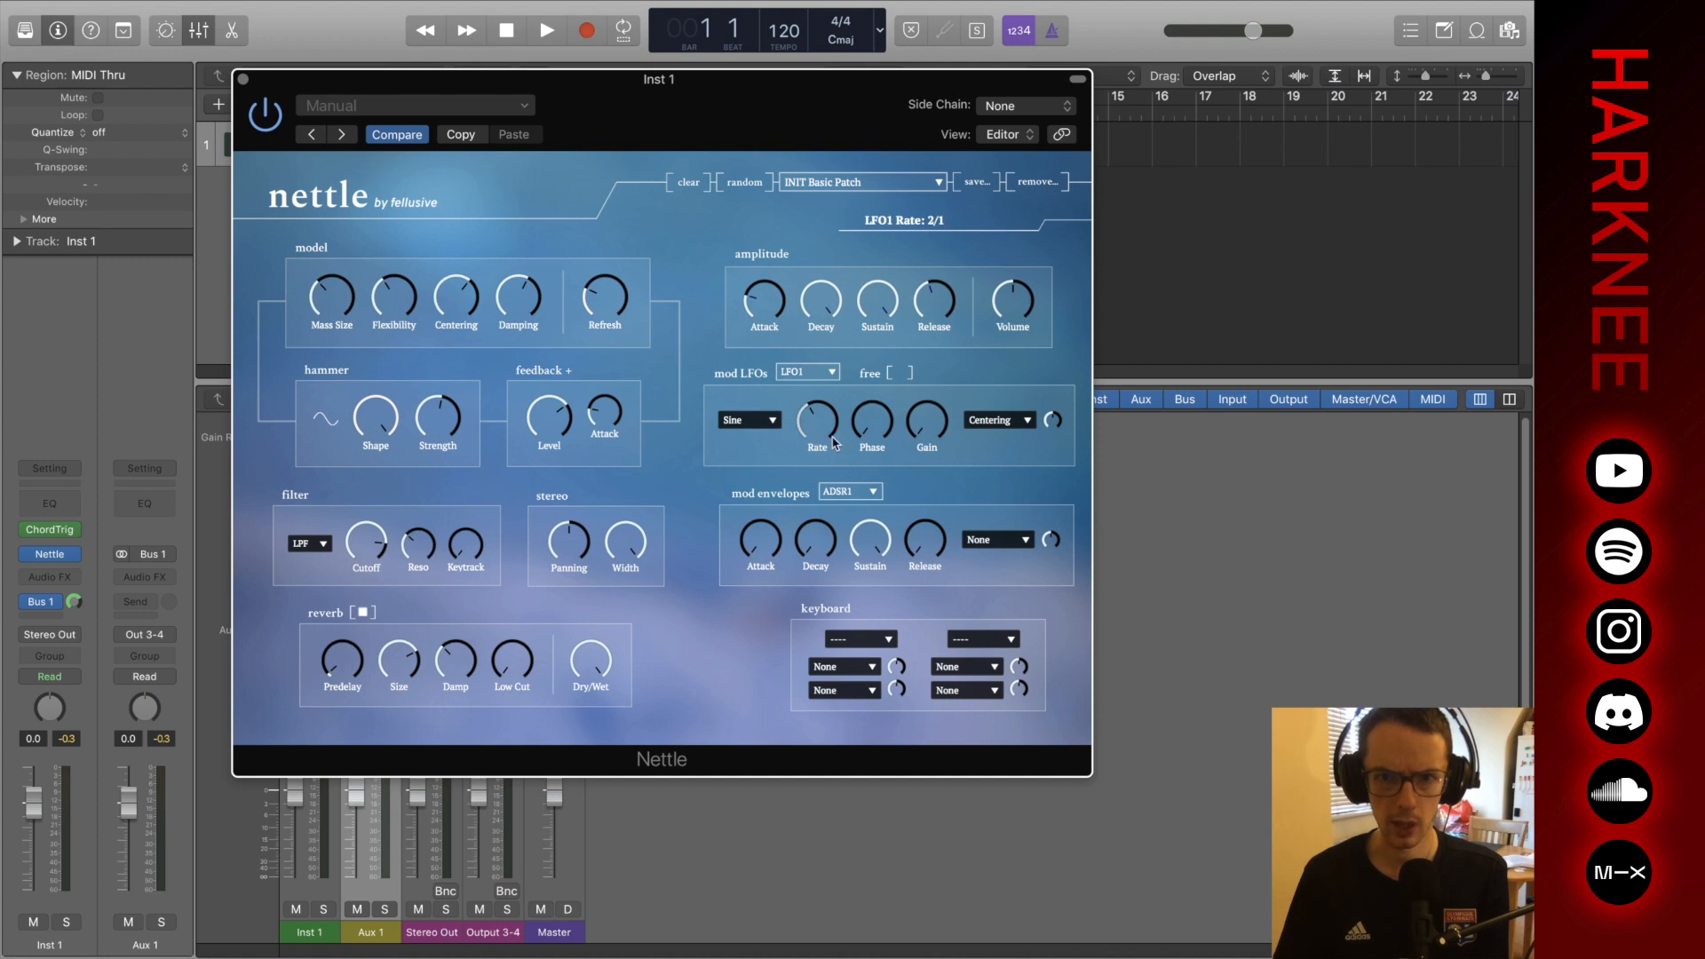
# Make LFO1 free-running with the Sine waveform and raise its Phase to about 0.29.
pyautogui.click(898, 373)
pyautogui.moveTo(818, 433)
pyautogui.mouseDown()
pyautogui.moveTo(828, 371)
pyautogui.moveTo(827, 433)
pyautogui.mouseUp()
pyautogui.click(750, 420)
pyautogui.click(737, 436)
pyautogui.moveTo(872, 433)
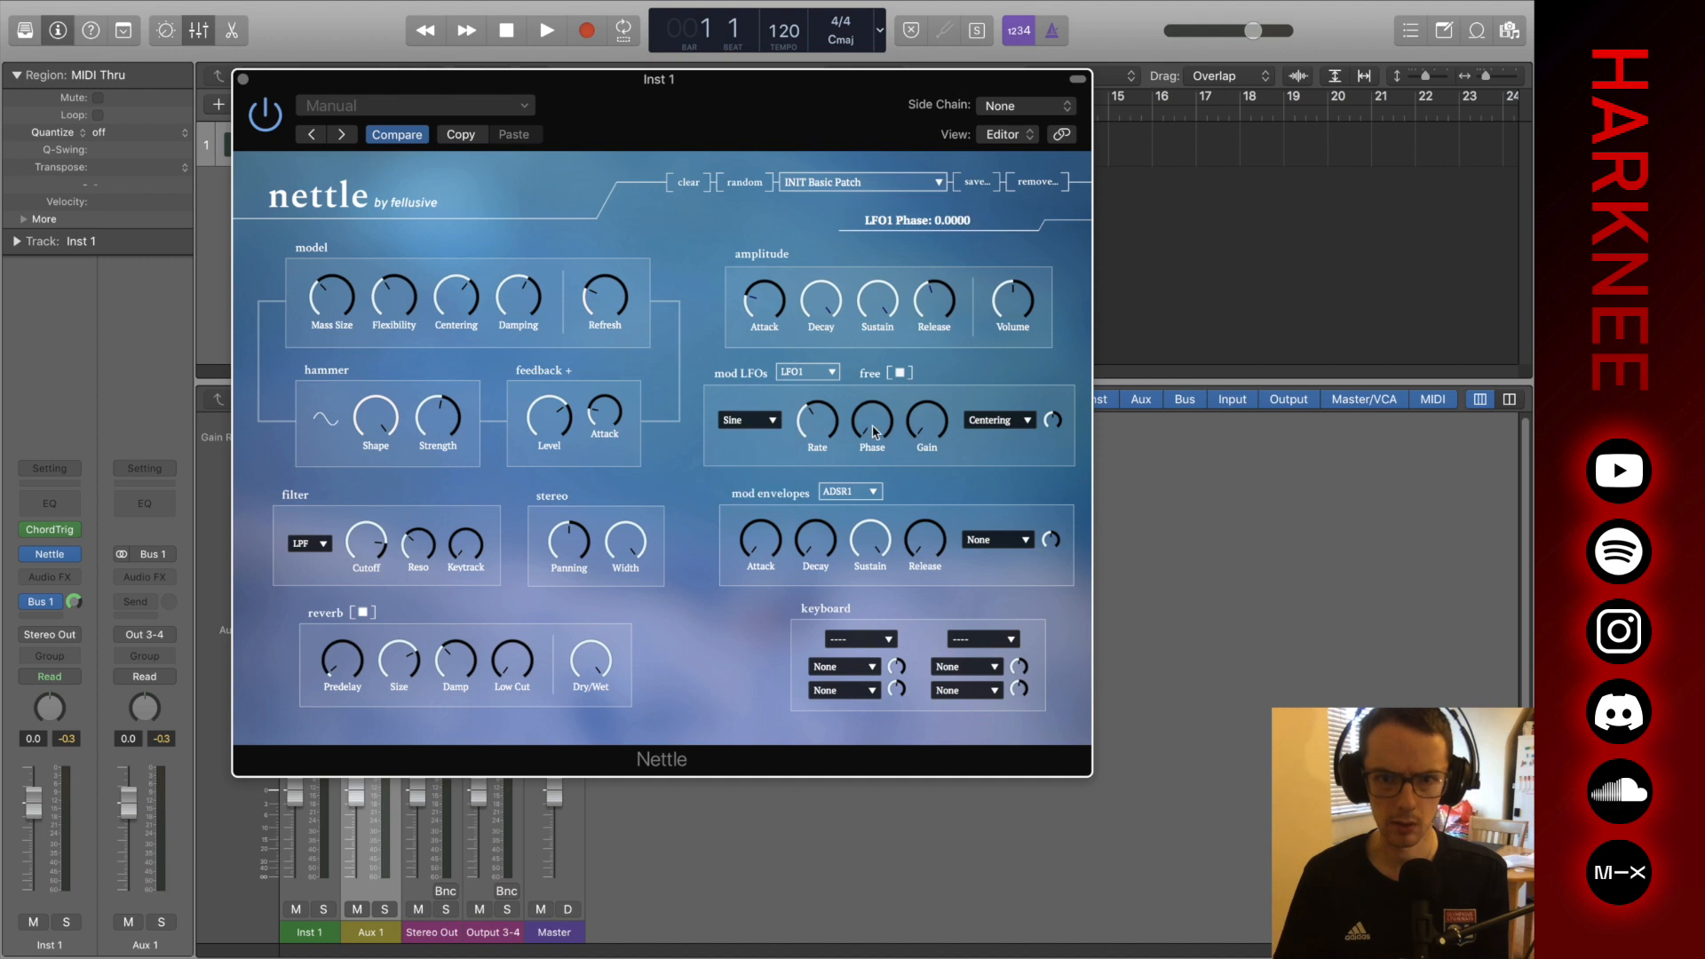
# Assign LFO2 to modulate Mass Size and make it free-running with a high Rate.
pyautogui.click(807, 373)
pyautogui.click(804, 400)
pyautogui.click(998, 421)
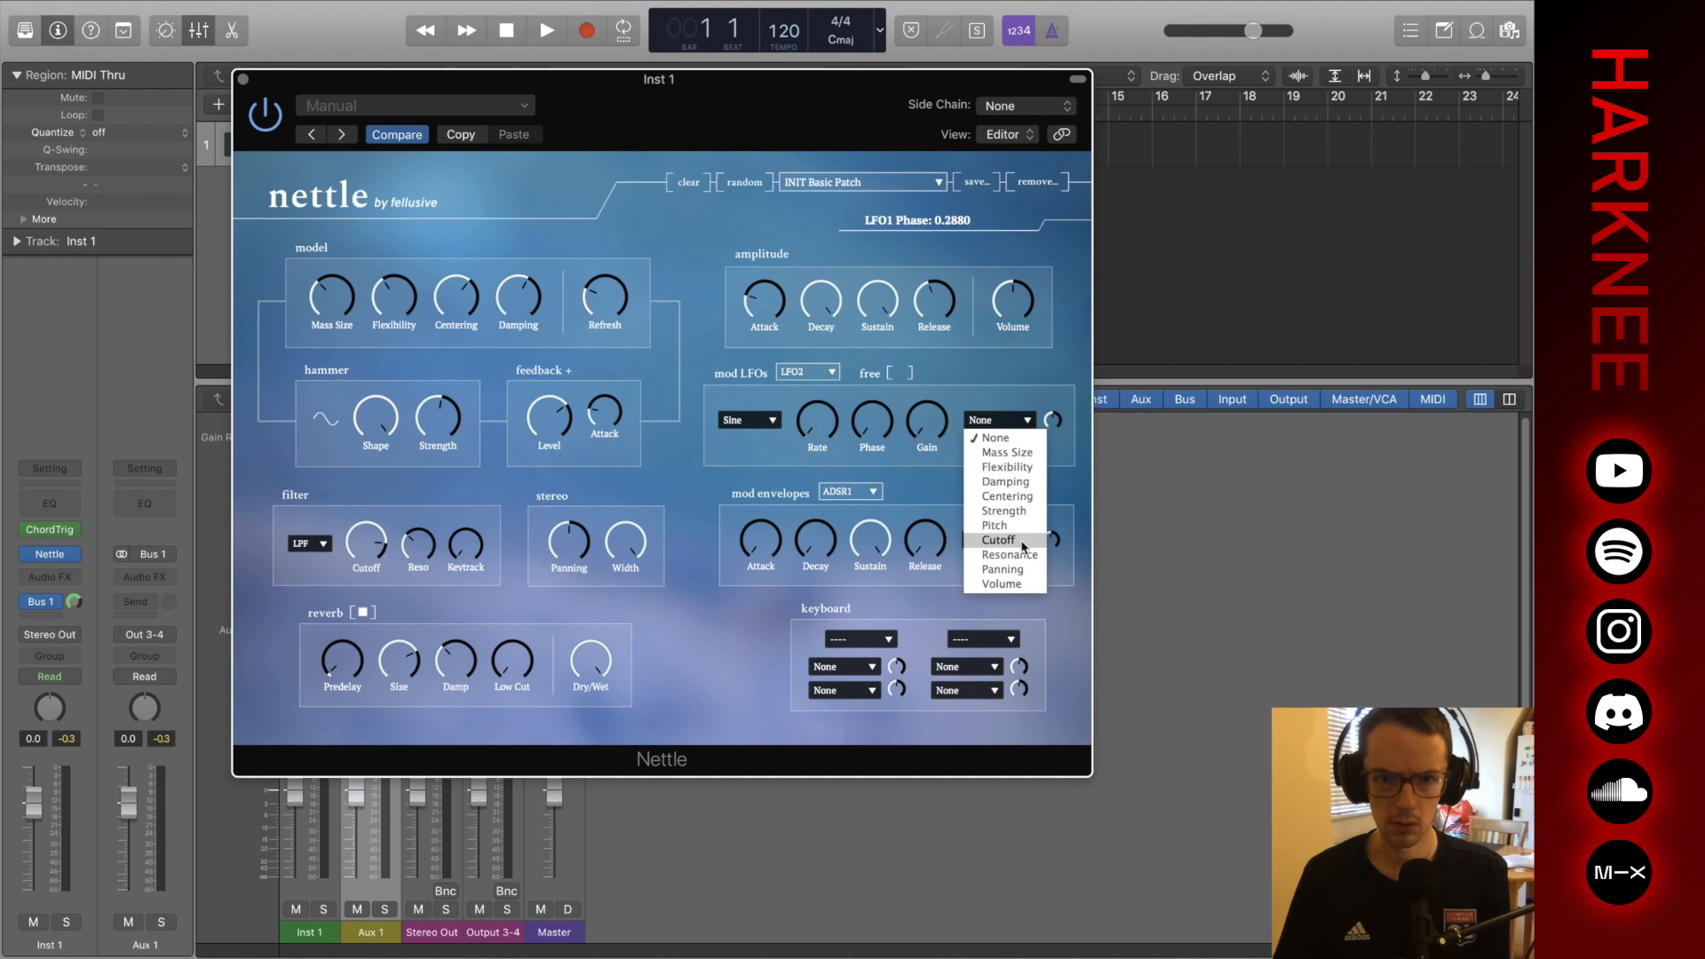
pyautogui.click(1007, 452)
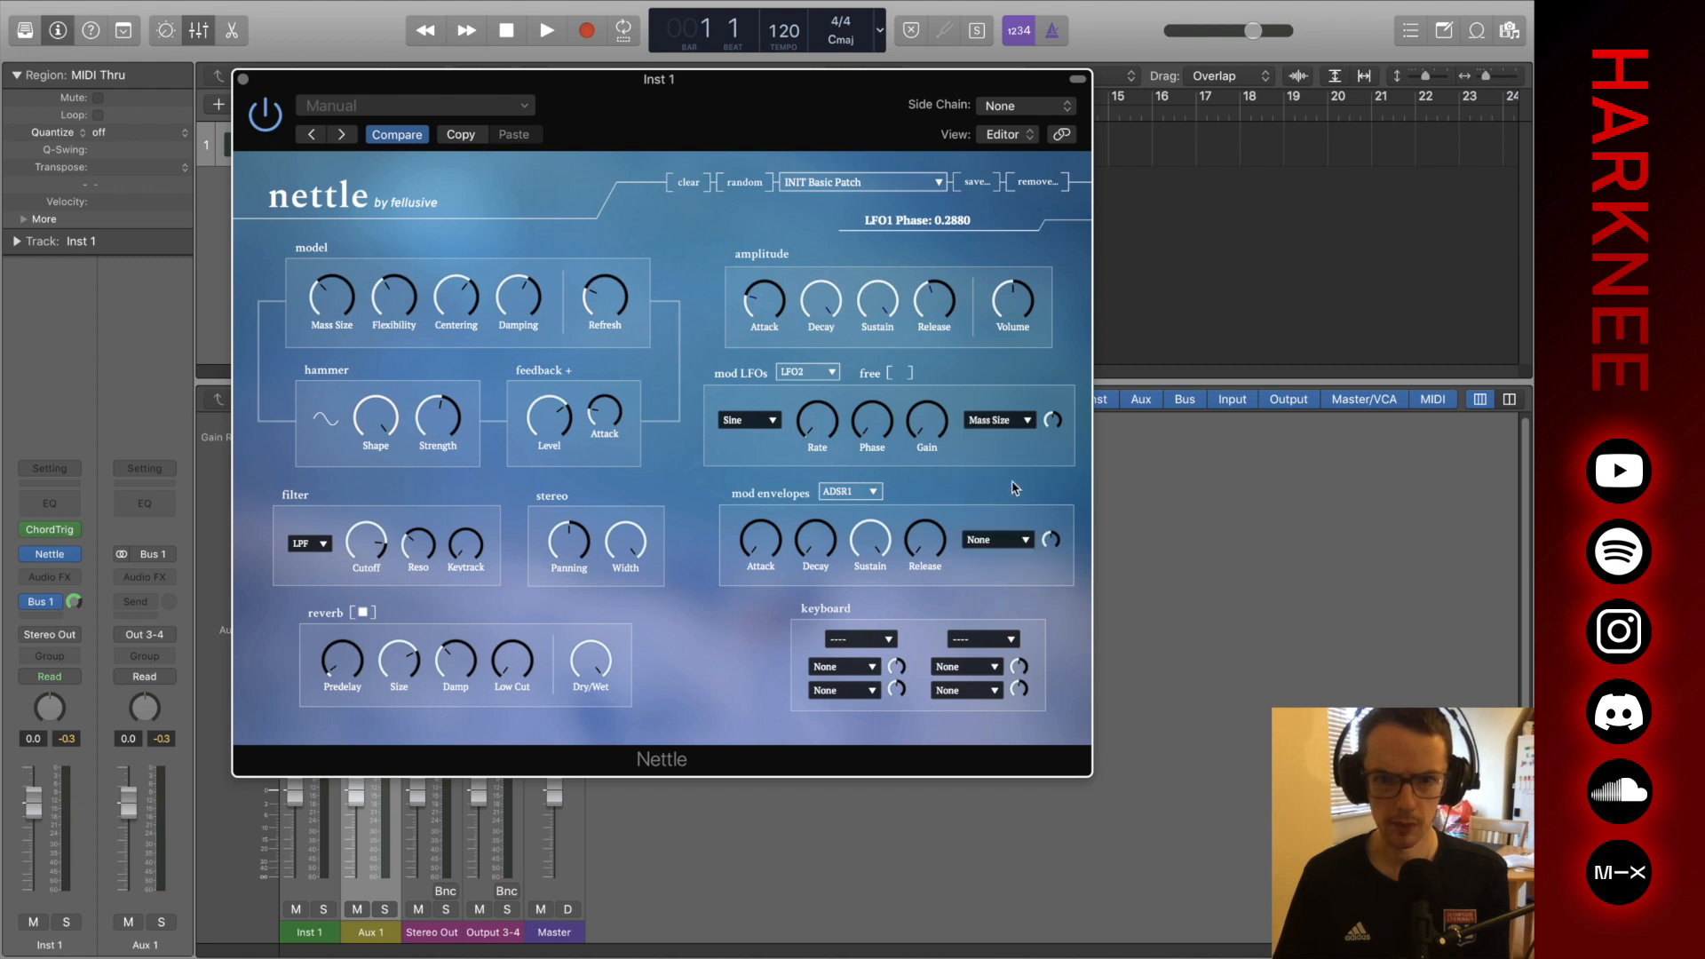
pyautogui.moveTo(815, 435)
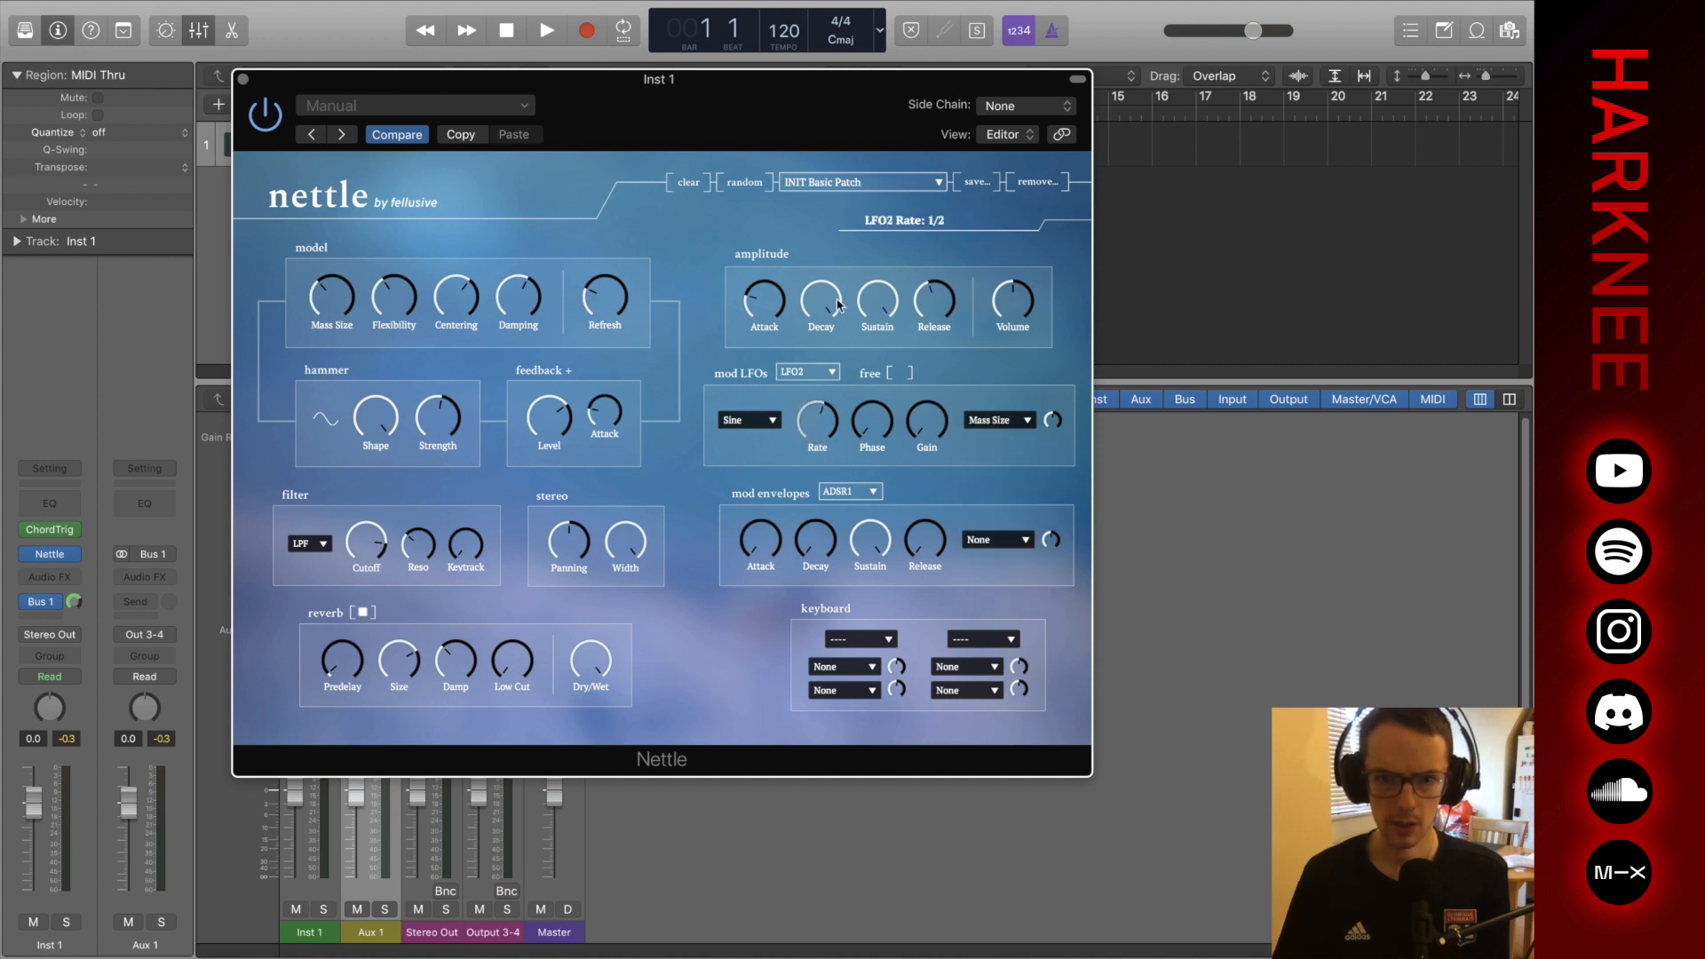
pyautogui.click(907, 375)
pyautogui.moveTo(813, 438); pyautogui.dragTo(744, 422)
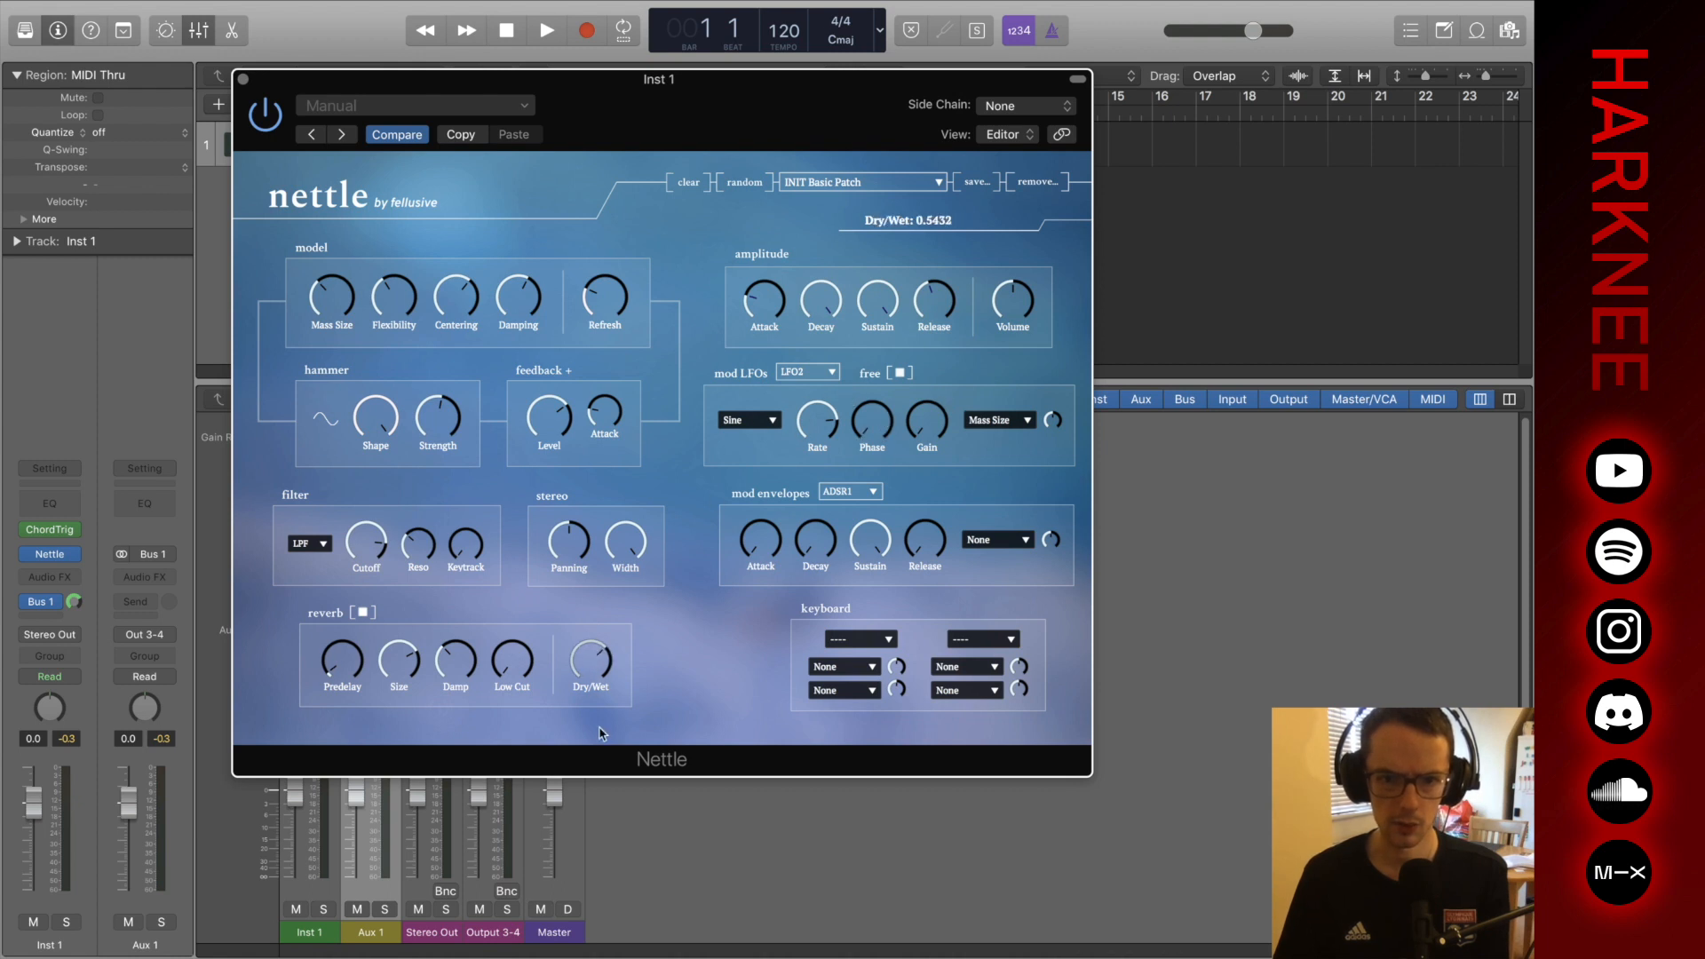
# Reduce the reverb Size, lower the filter Cutoff and raise the filter Resonance to about 0.60.
pyautogui.moveTo(410, 673)
pyautogui.moveTo(339, 668); pyautogui.dragTo(391, 473)
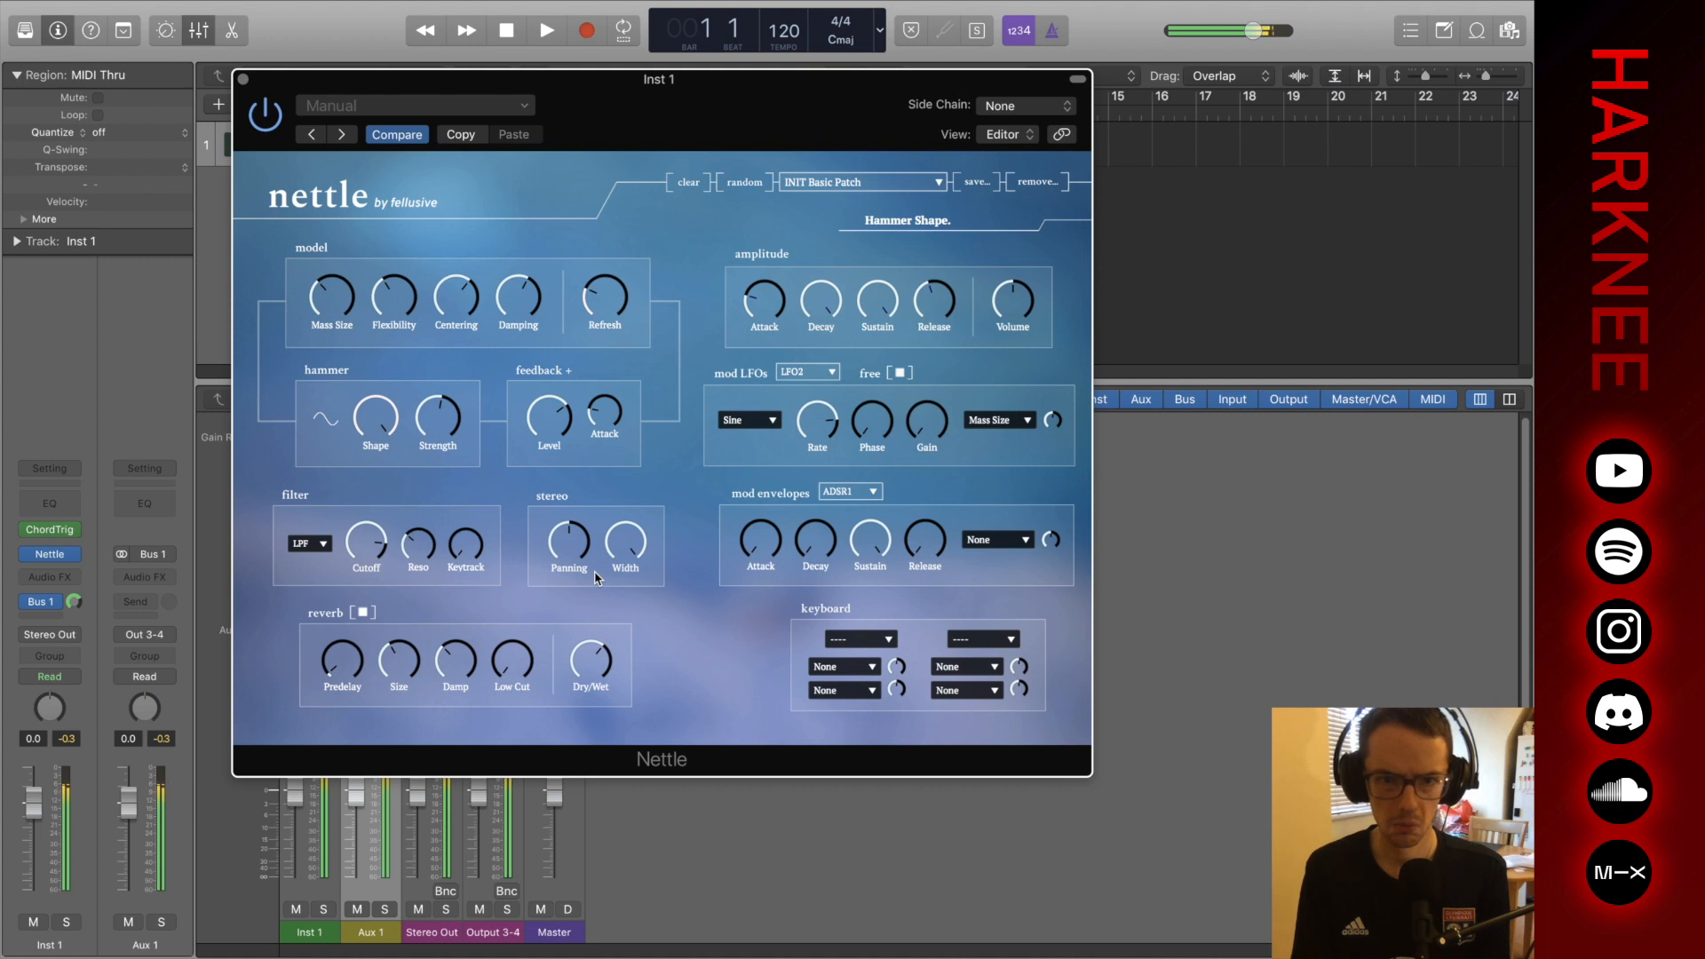
pyautogui.moveTo(583, 539)
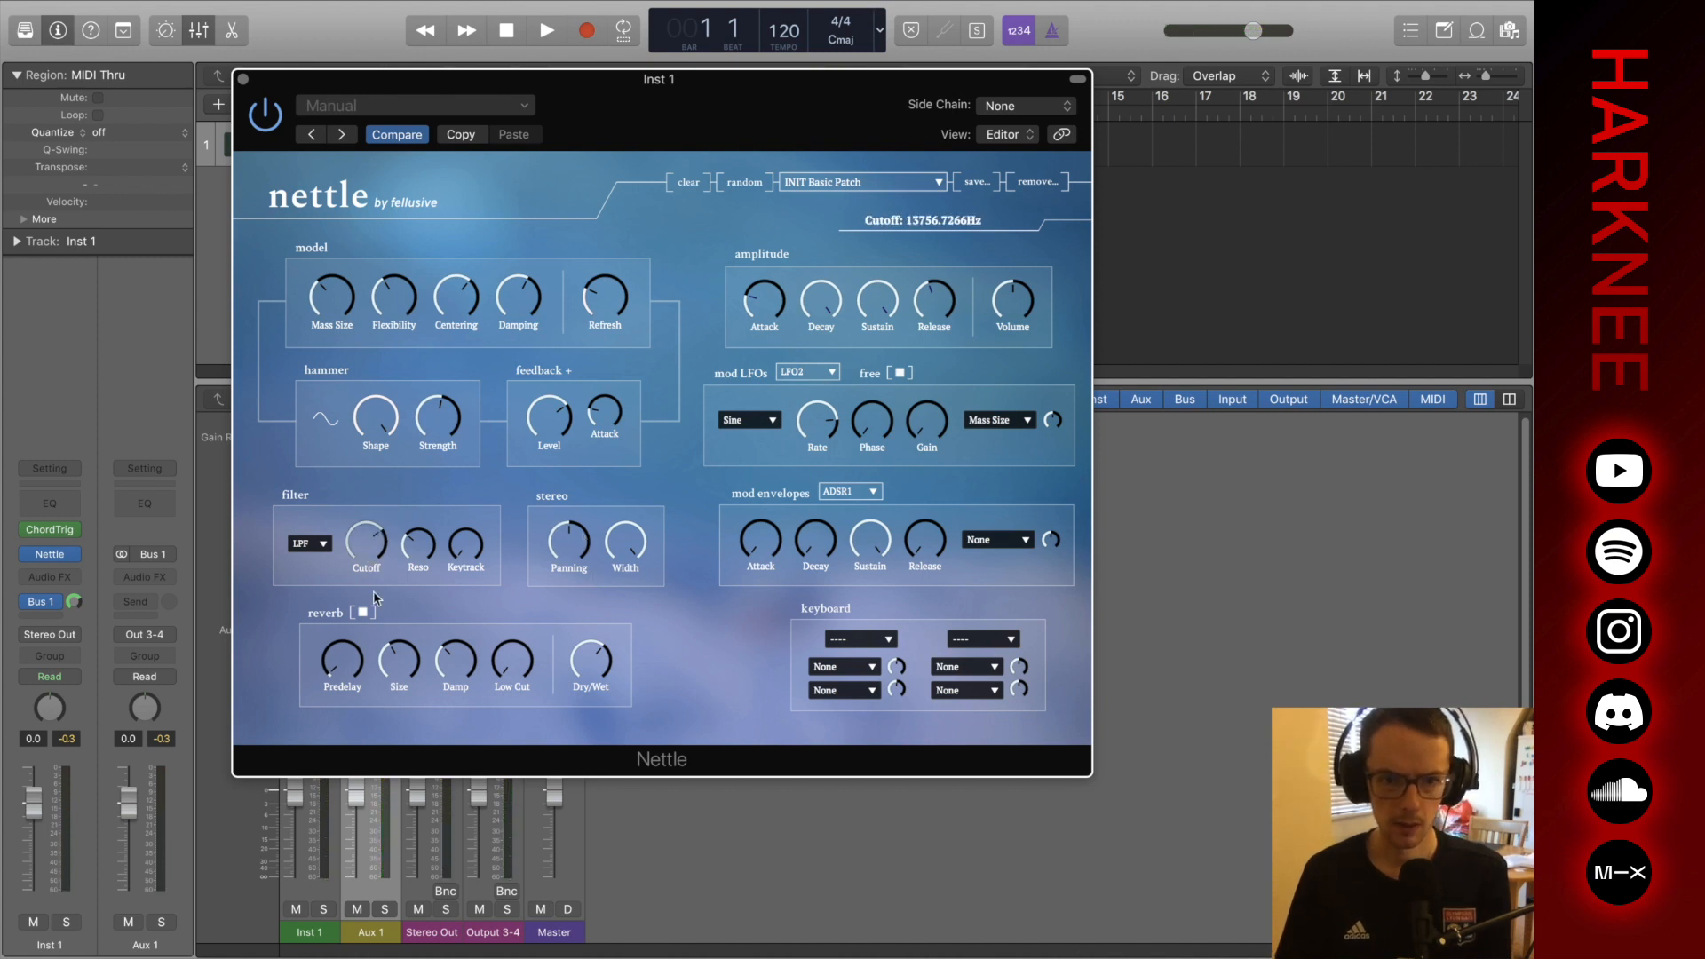
pyautogui.moveTo(414, 552)
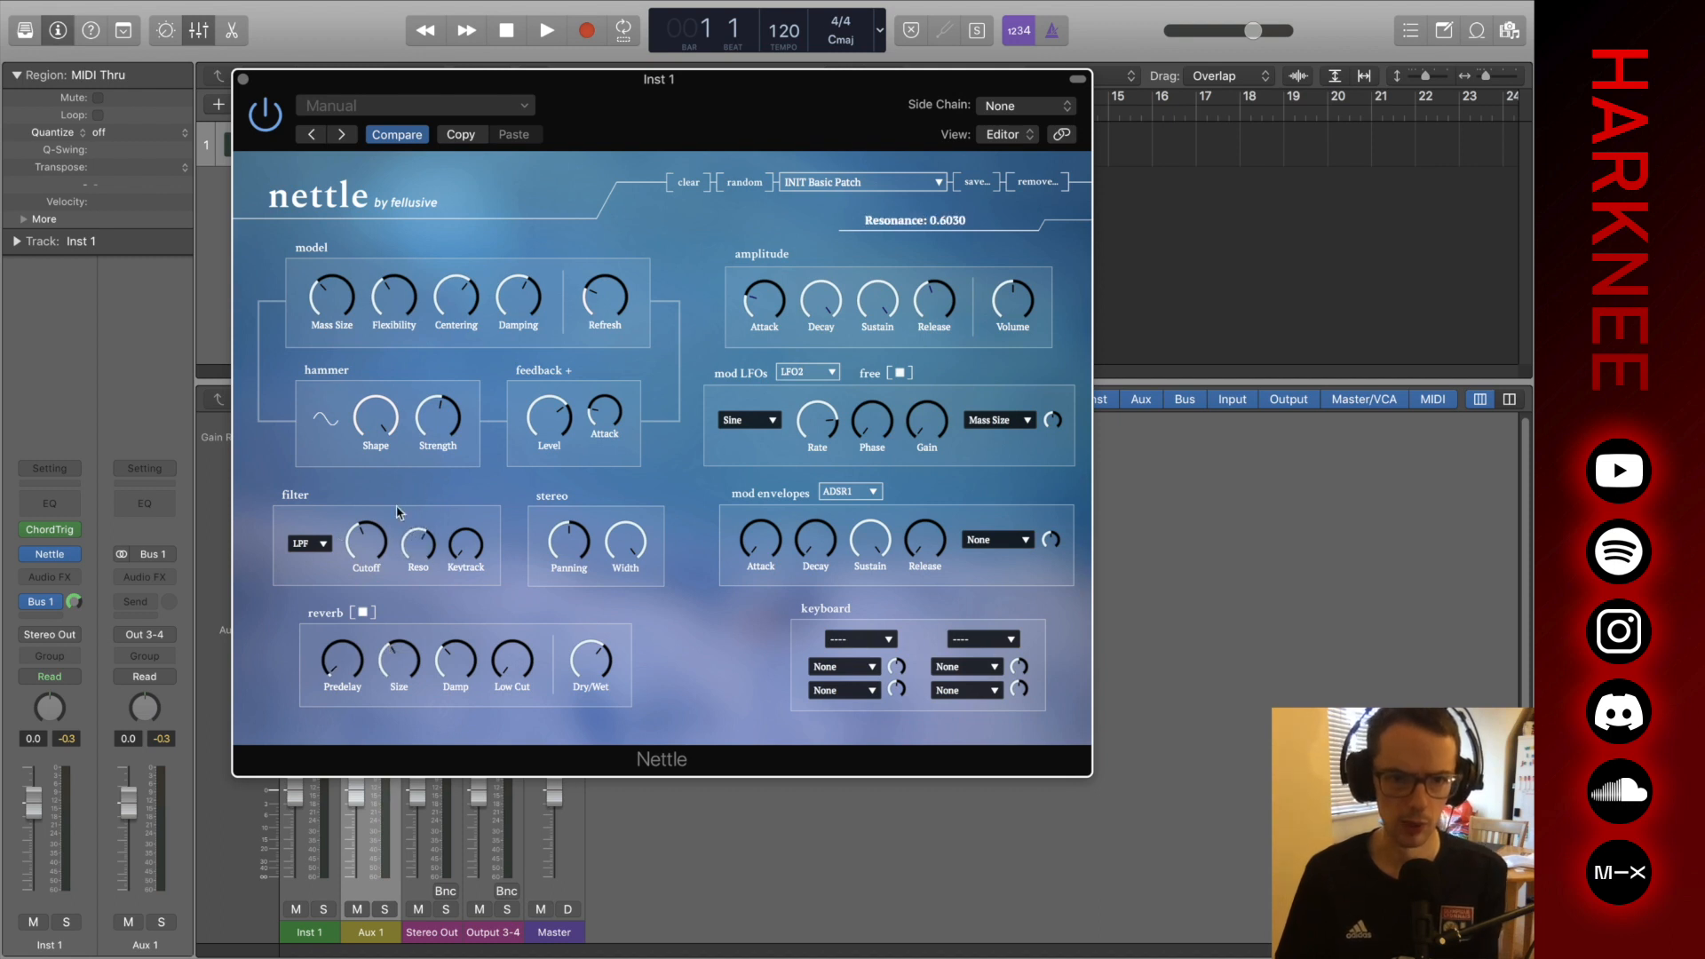
# Lower the hammer Shape, raise the model Refresh, and reduce feedback Level with its Attack at about 4.69 s.
pyautogui.scroll(2, 385, 469)
pyautogui.scroll(3, 386, 468)
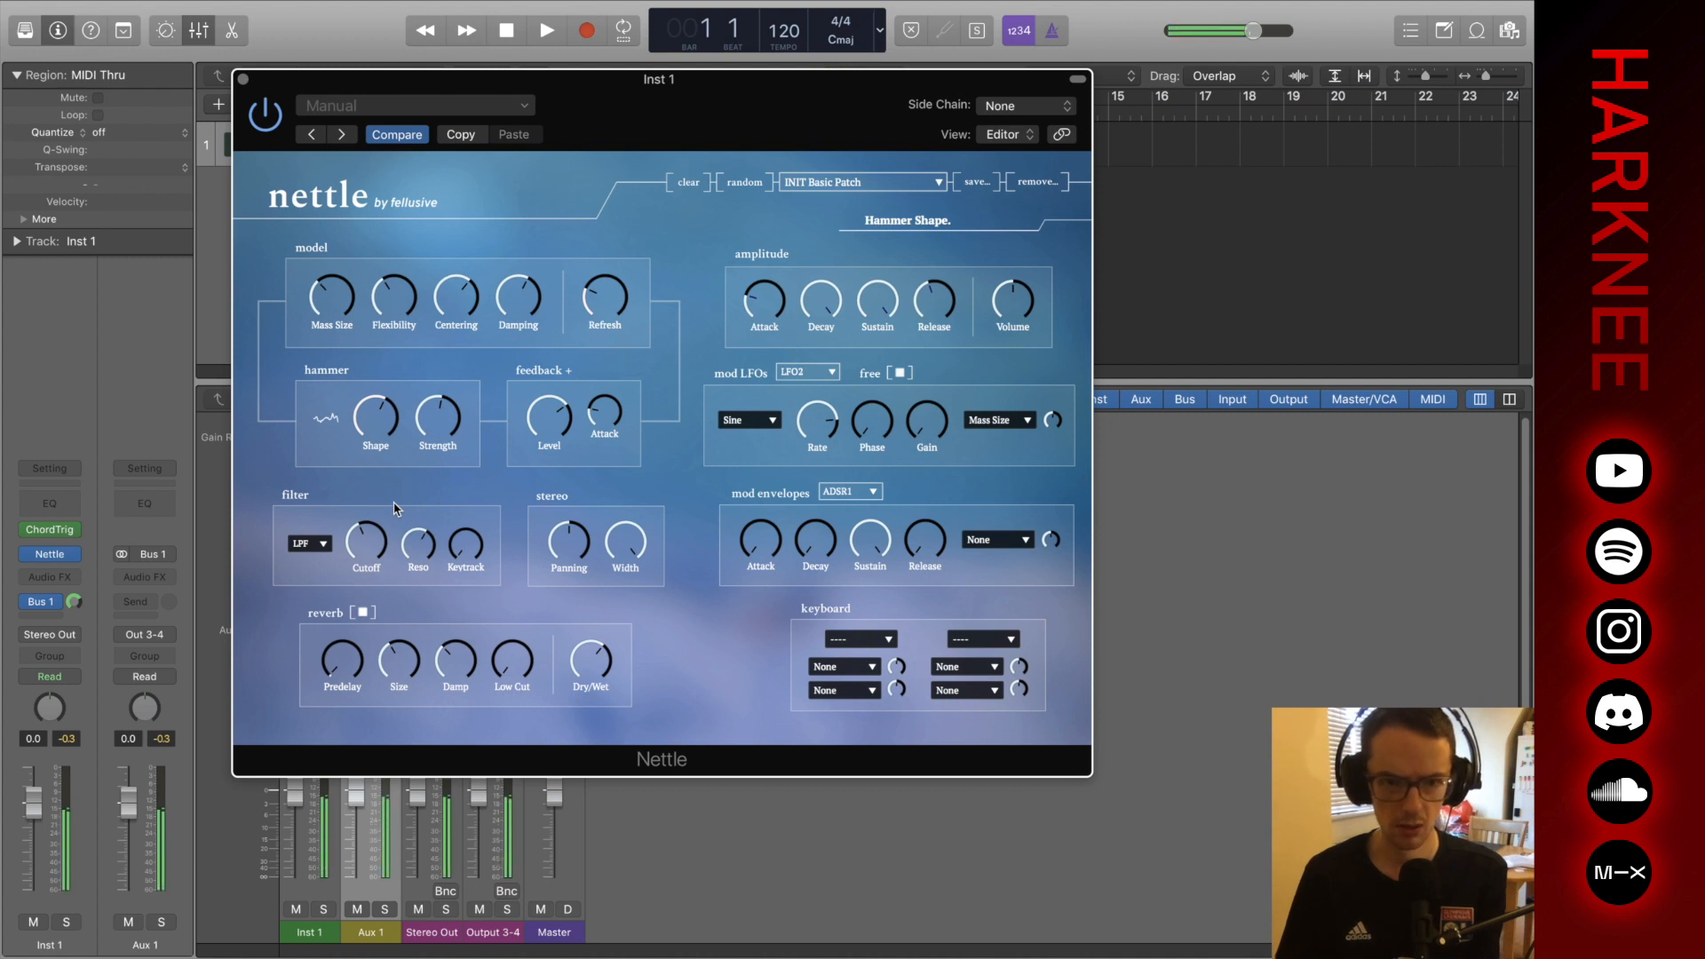
pyautogui.moveTo(630, 338); pyautogui.dragTo(621, 214)
pyautogui.moveTo(561, 409); pyautogui.dragTo(569, 494)
pyautogui.moveTo(596, 437); pyautogui.dragTo(671, 459)
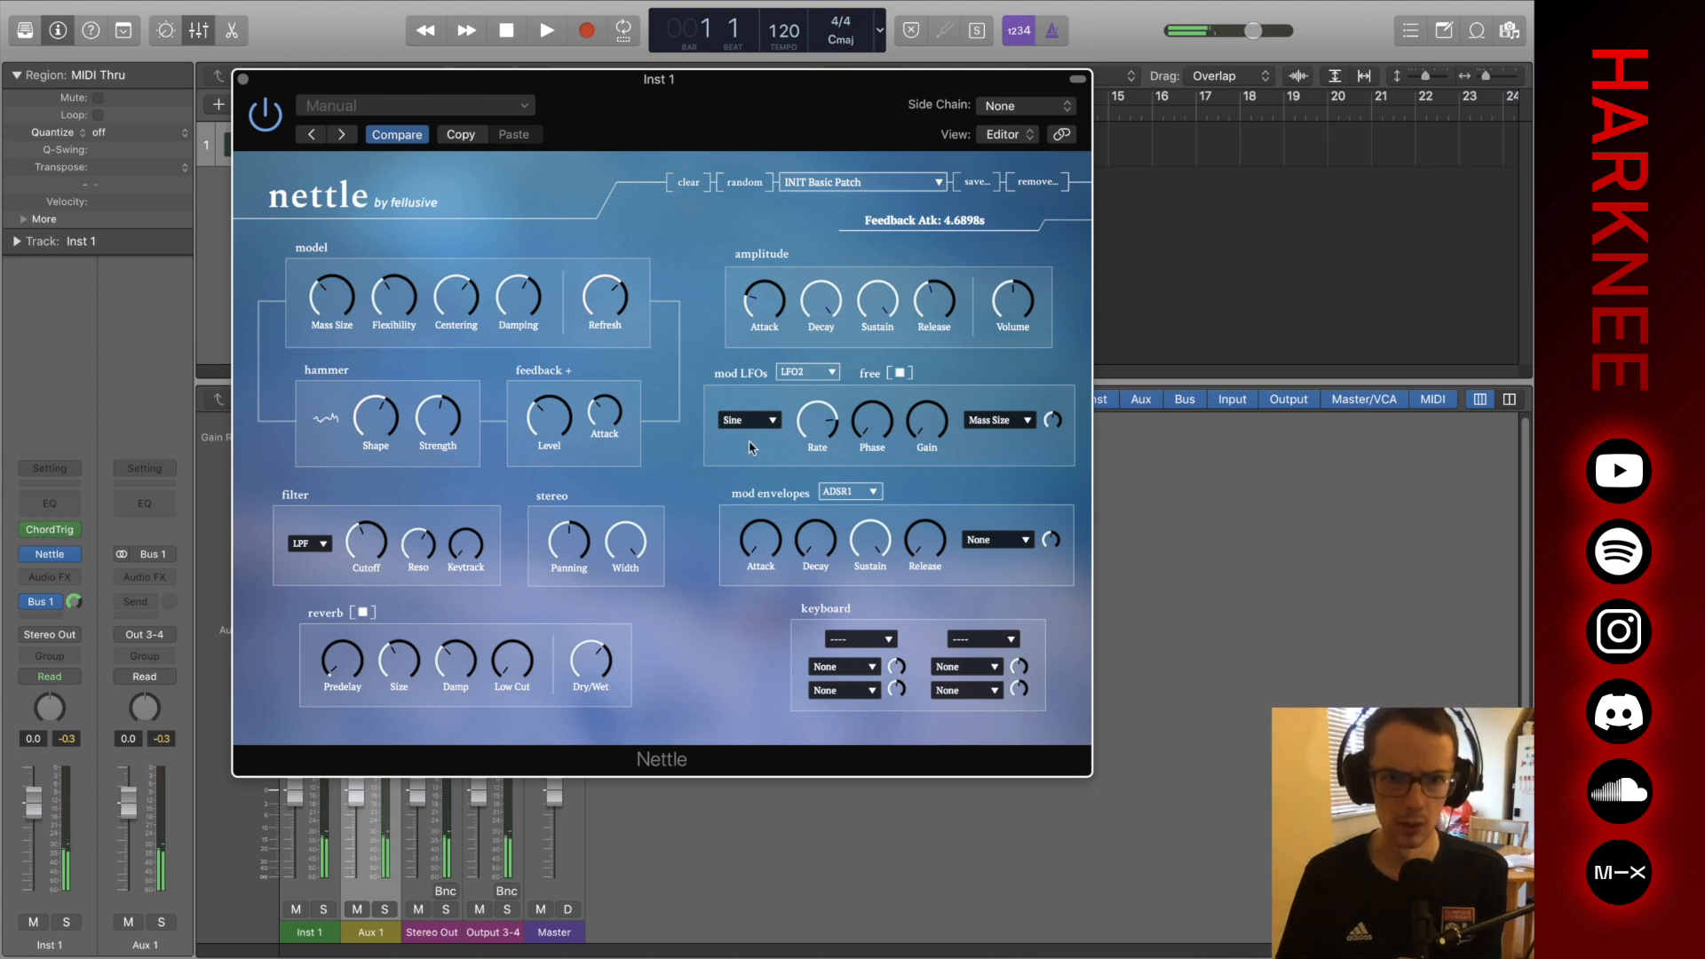
# Route mod envelope ADSR1 to the filter Cutoff at full amount with a longer Release, and raise filter Resonance to about 0.81.
pyautogui.click(1010, 542)
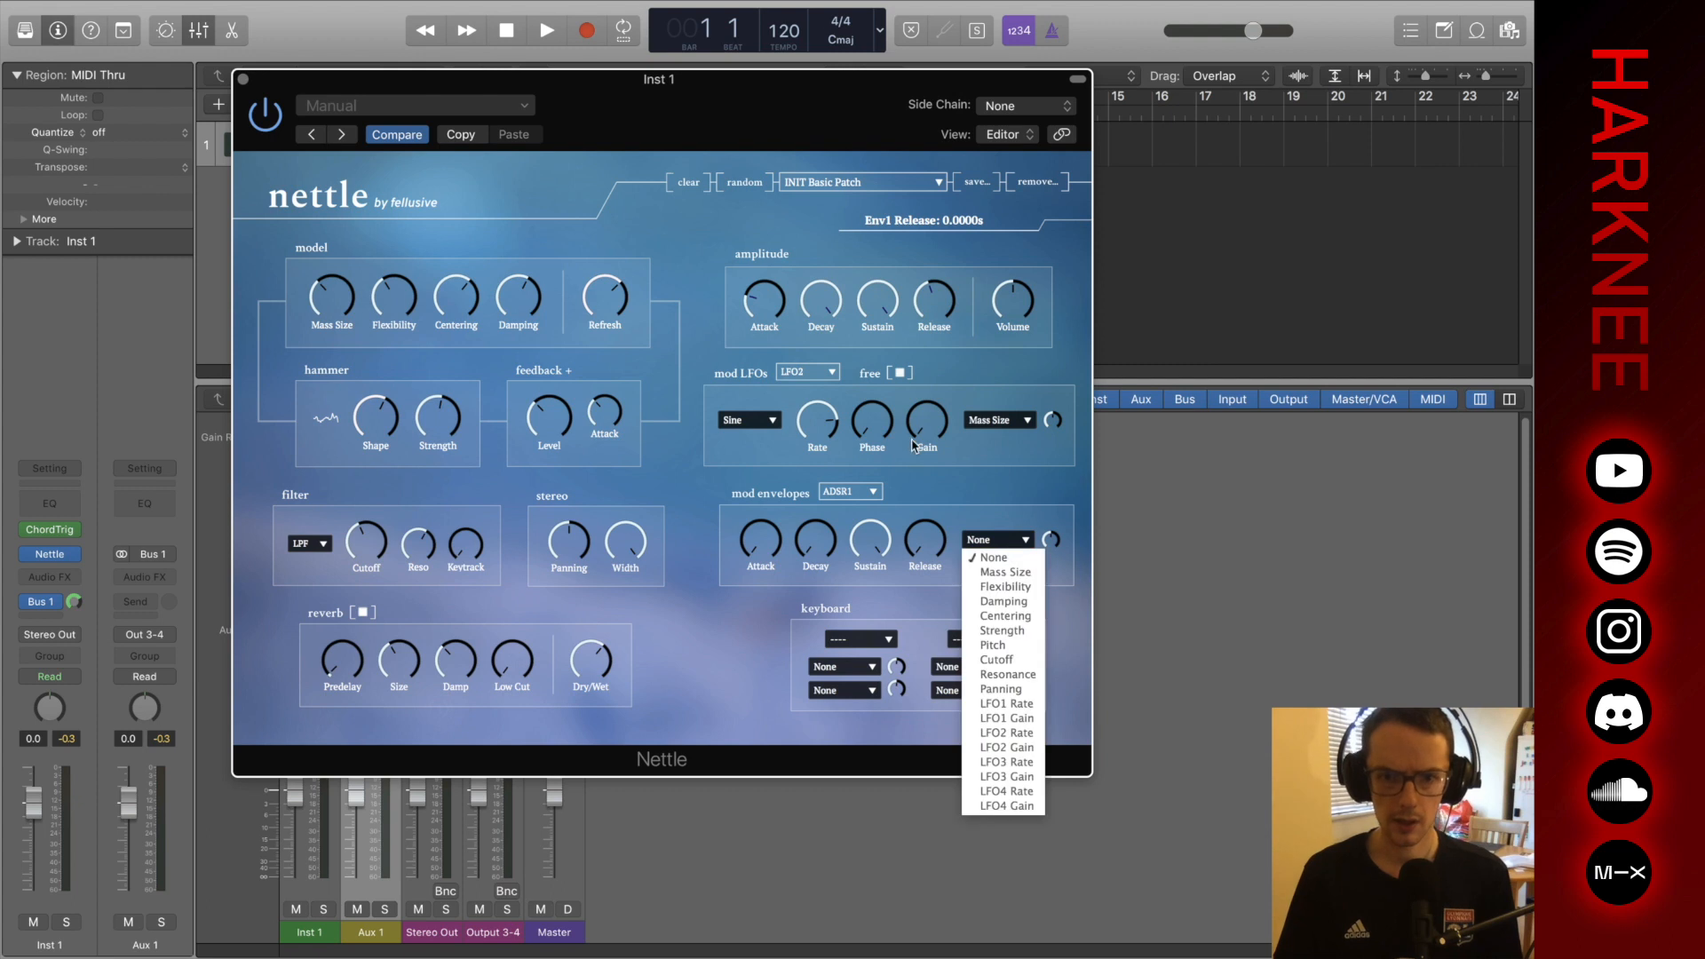
pyautogui.click(1025, 660)
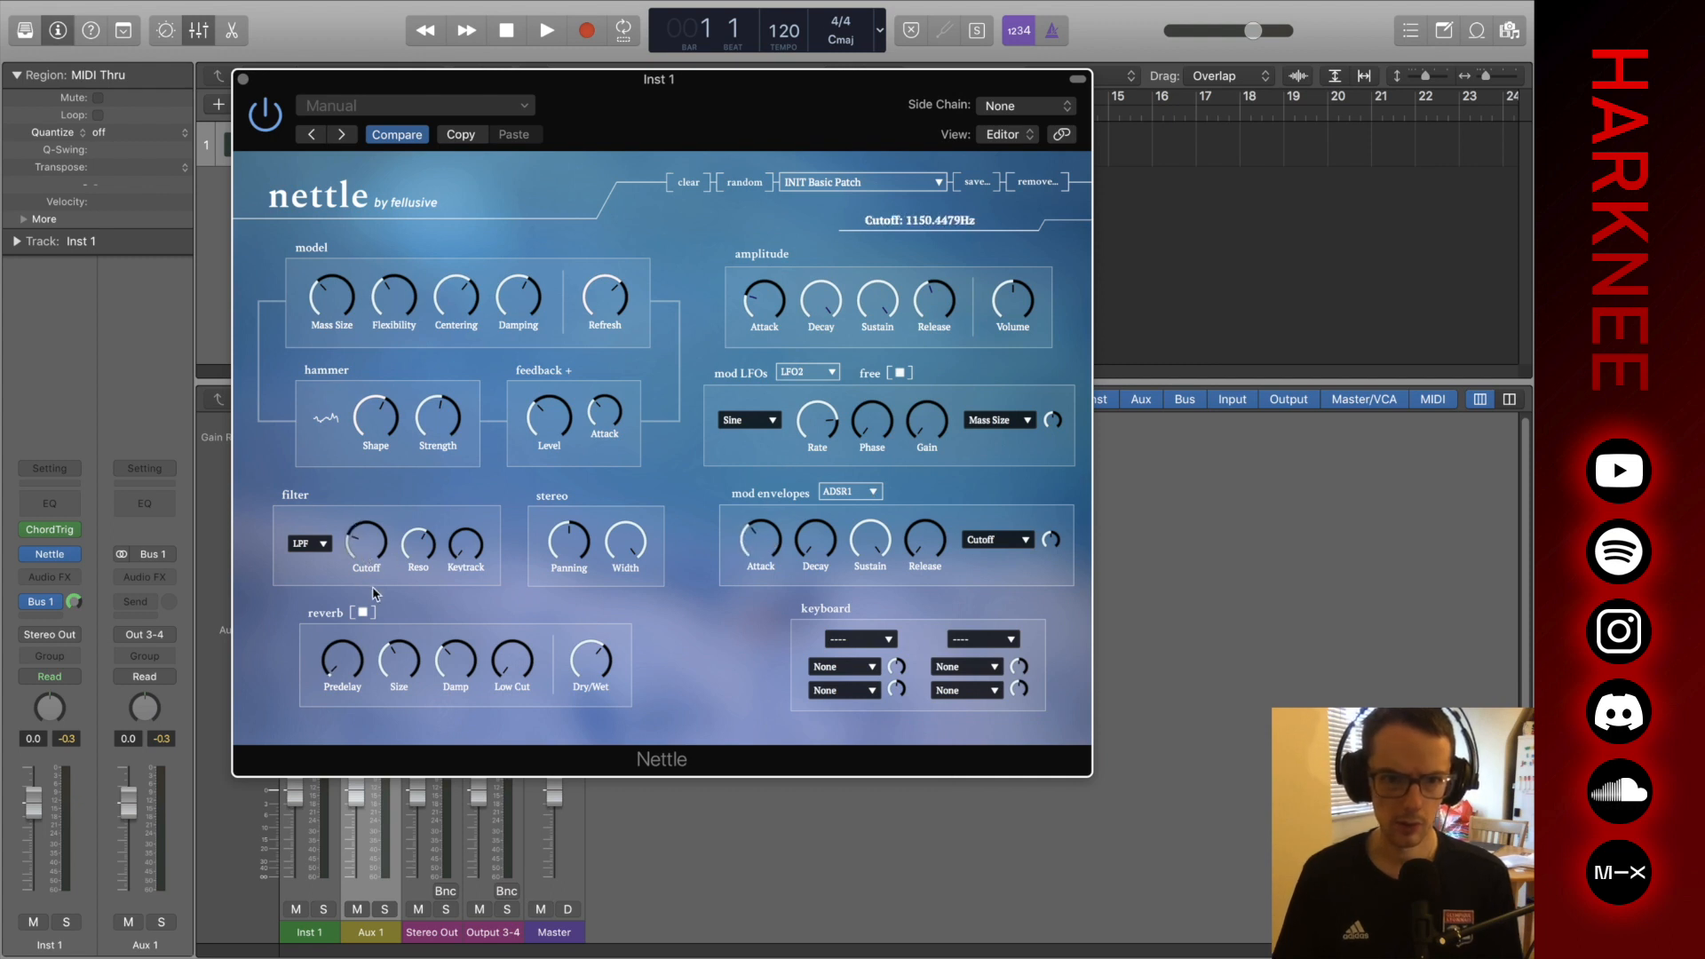
pyautogui.moveTo(935, 488); pyautogui.dragTo(955, 454)
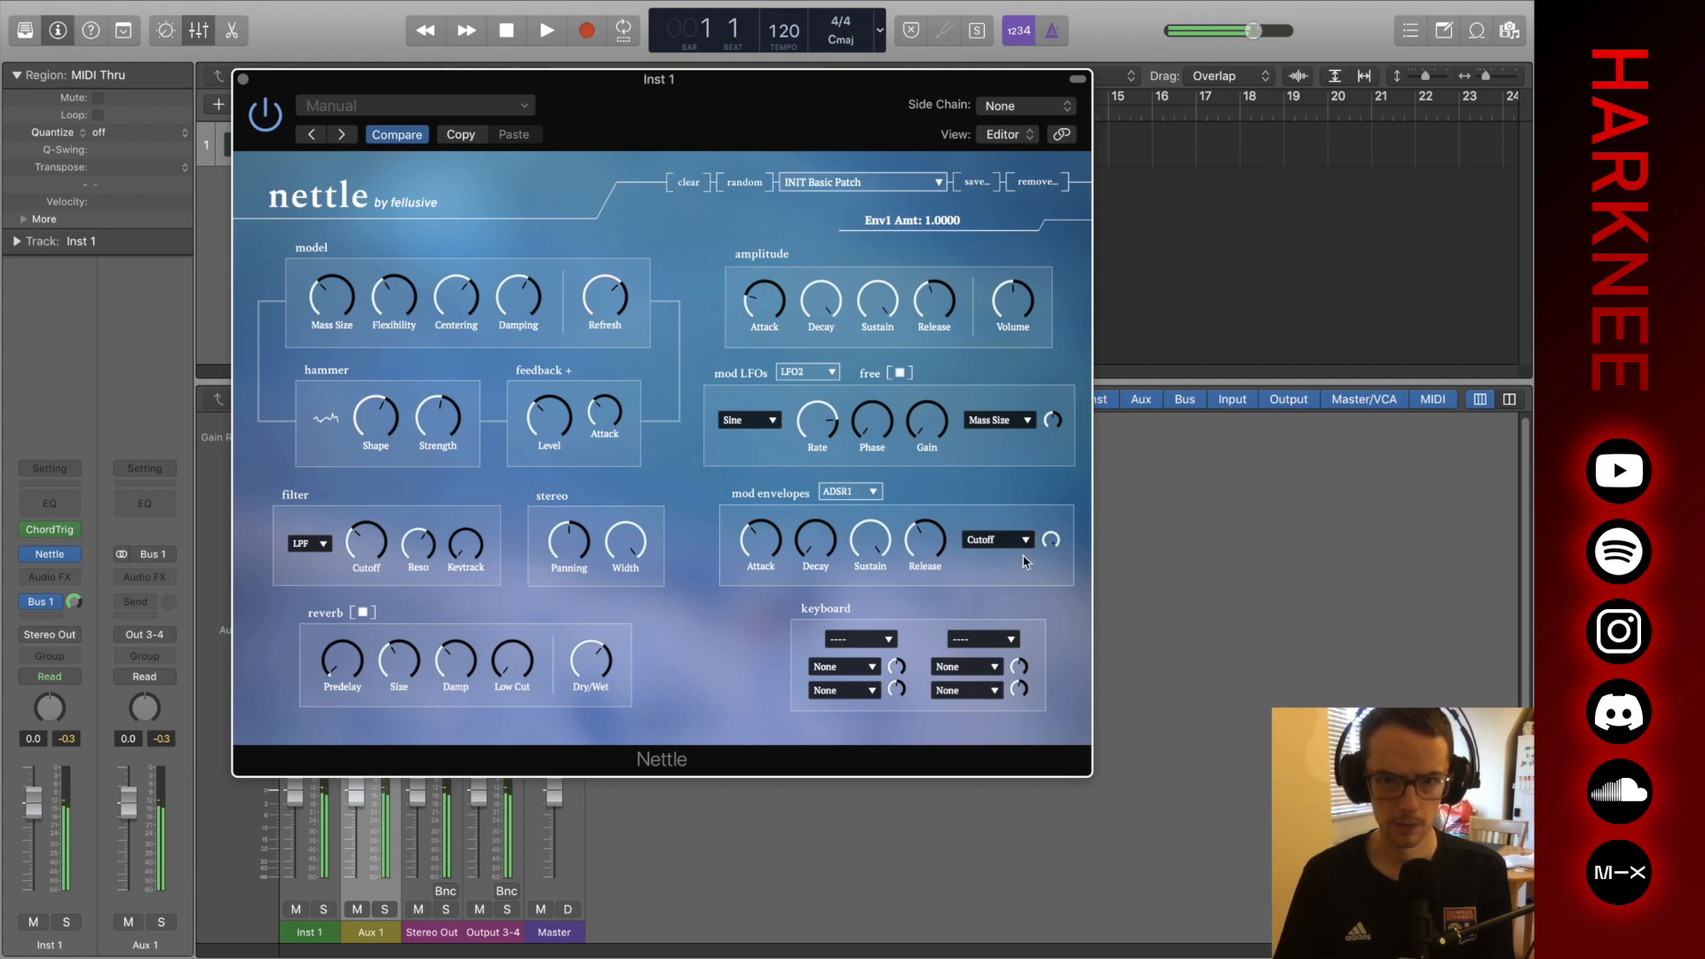
pyautogui.moveTo(425, 524); pyautogui.dragTo(438, 502)
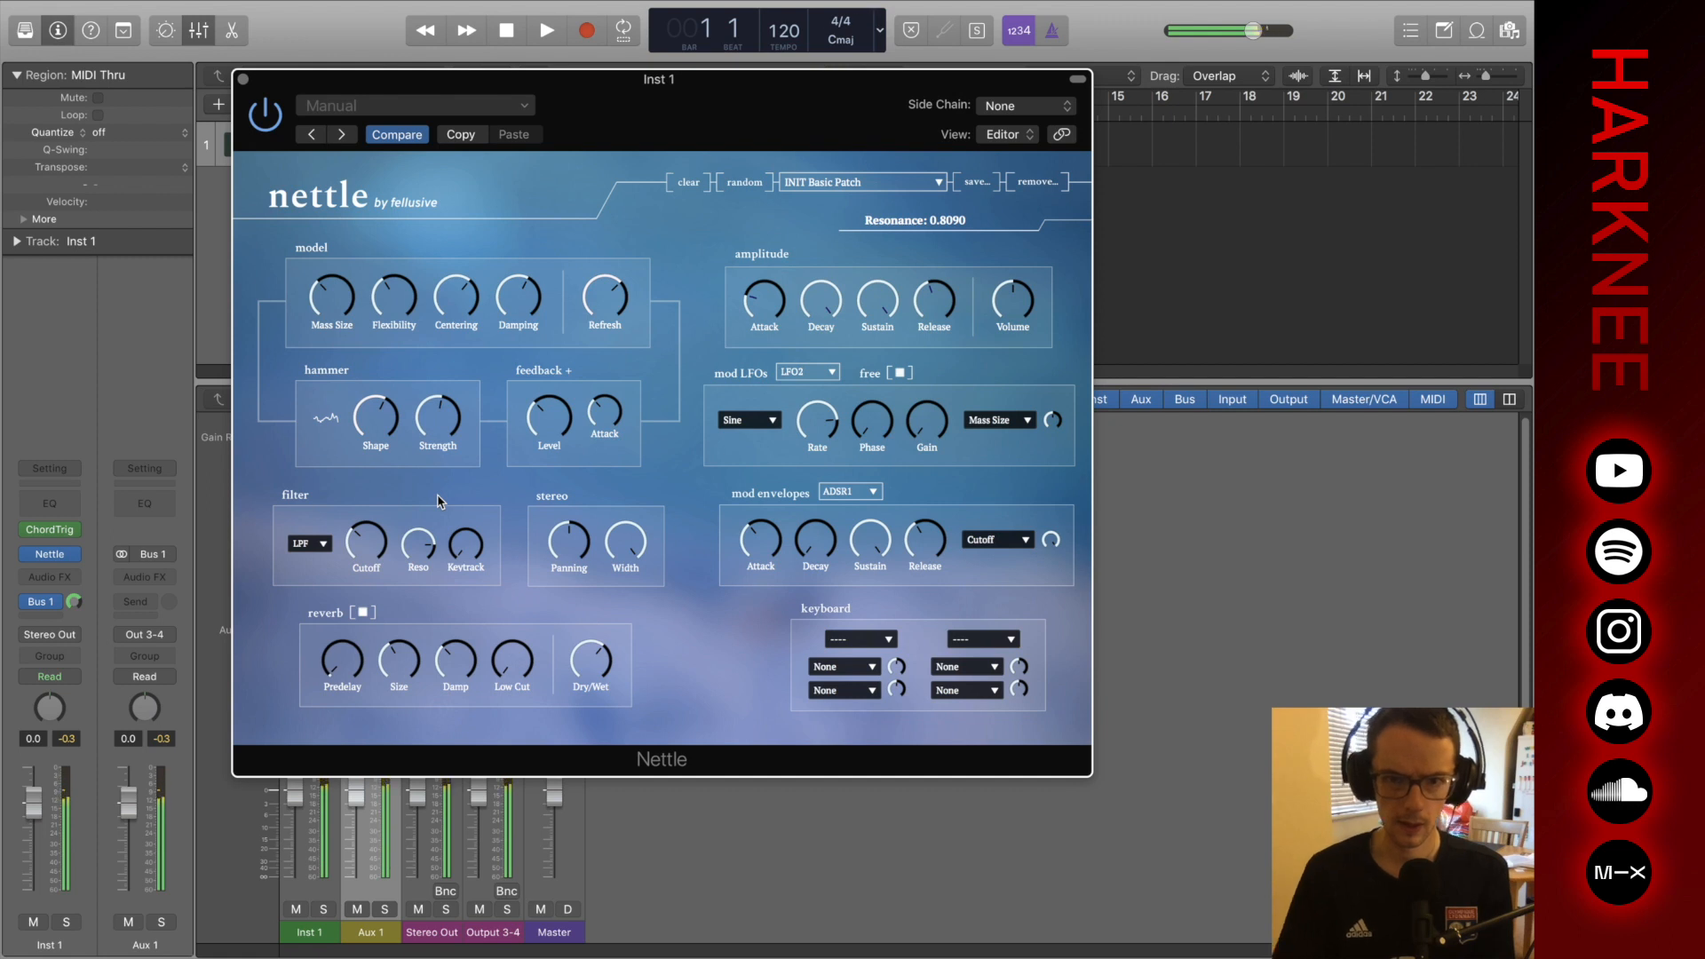
pyautogui.moveTo(871, 534)
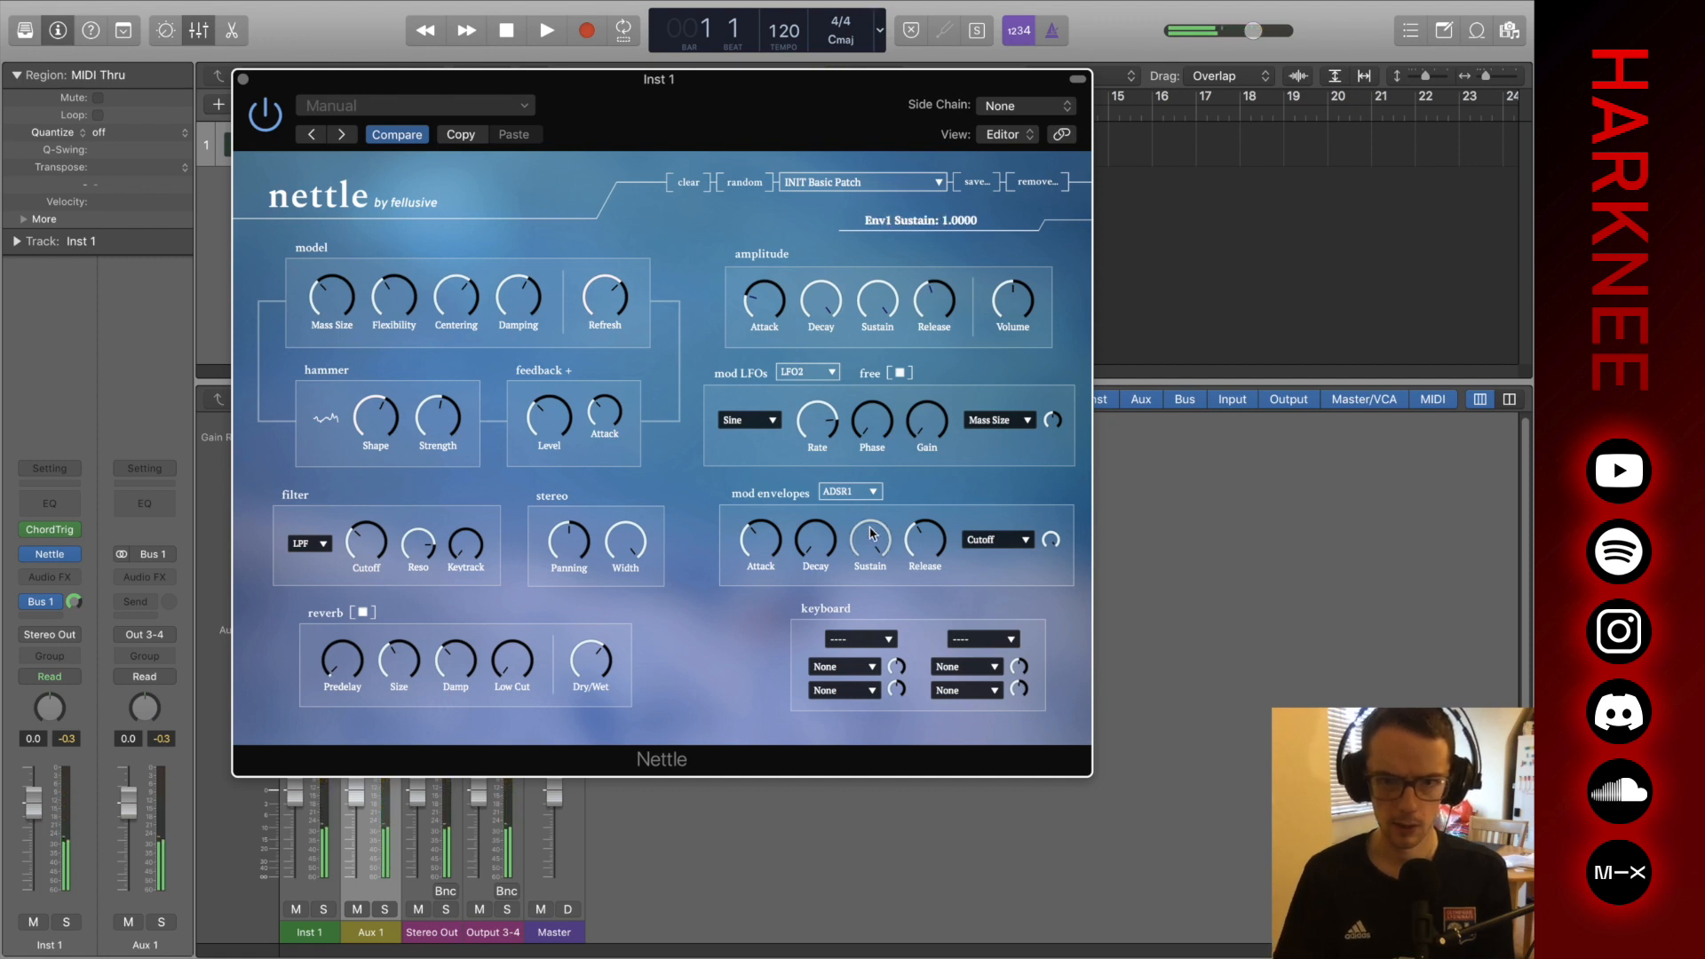
pyautogui.click(994, 538)
pyautogui.click(948, 518)
# Assign mod envelope ADSR2 to modulate Damping, and bring up LFO1's settings in the LFO section.
pyautogui.click(850, 492)
pyautogui.click(851, 518)
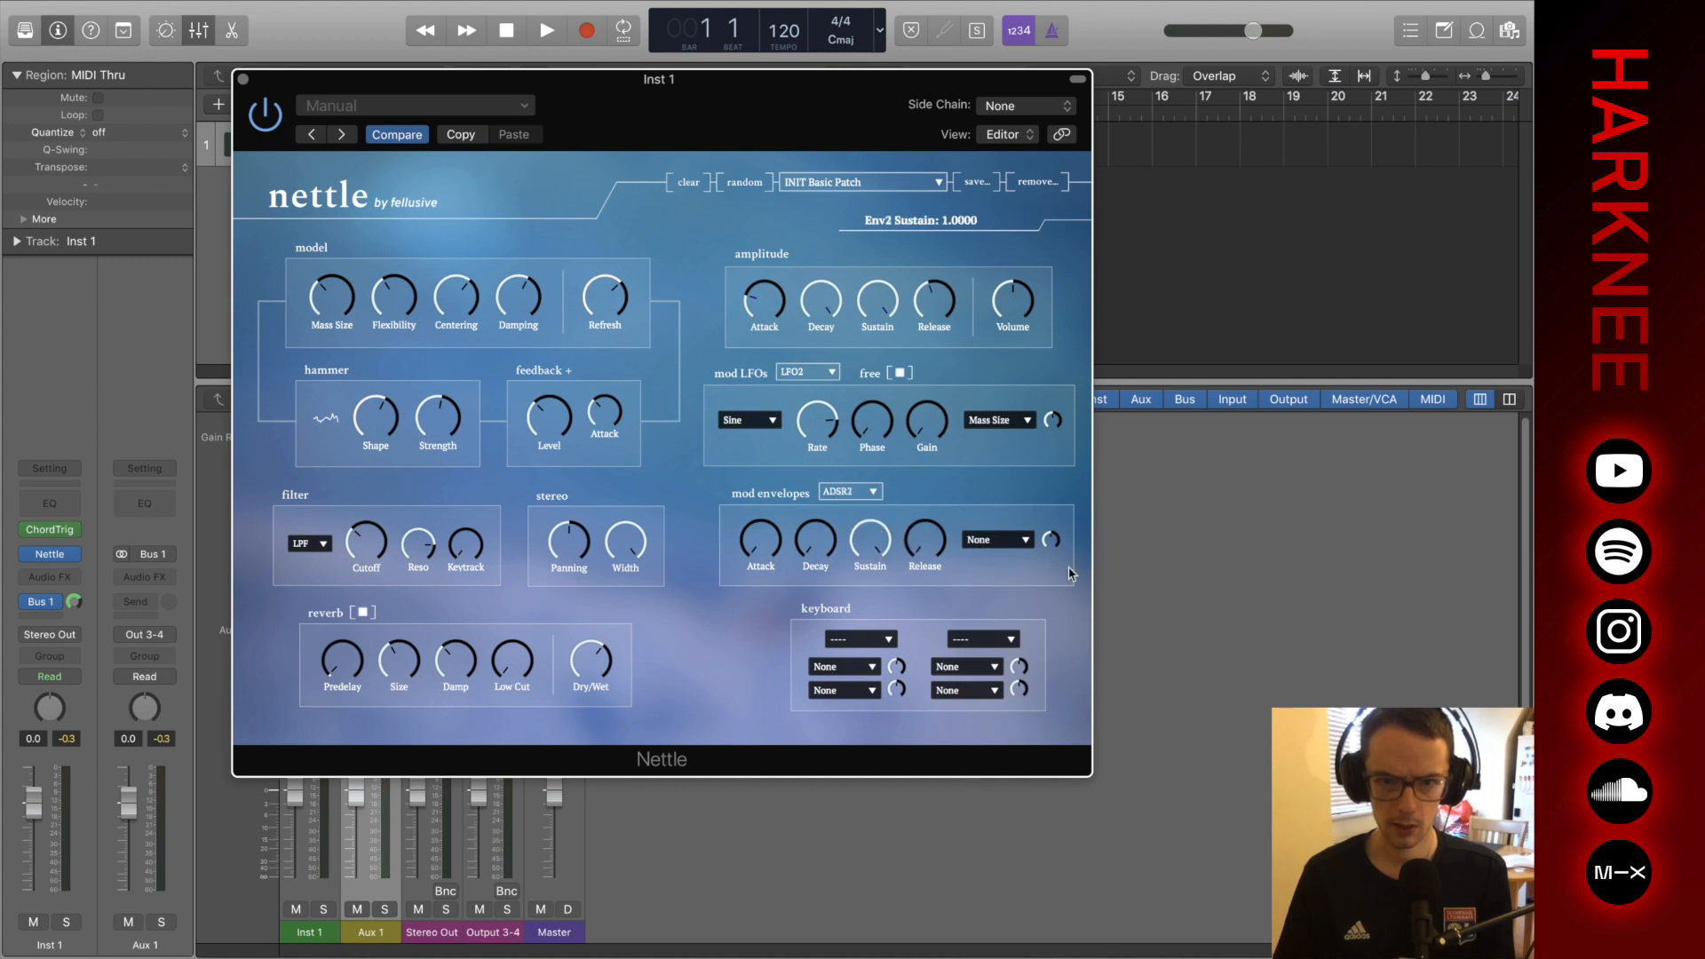
pyautogui.click(988, 540)
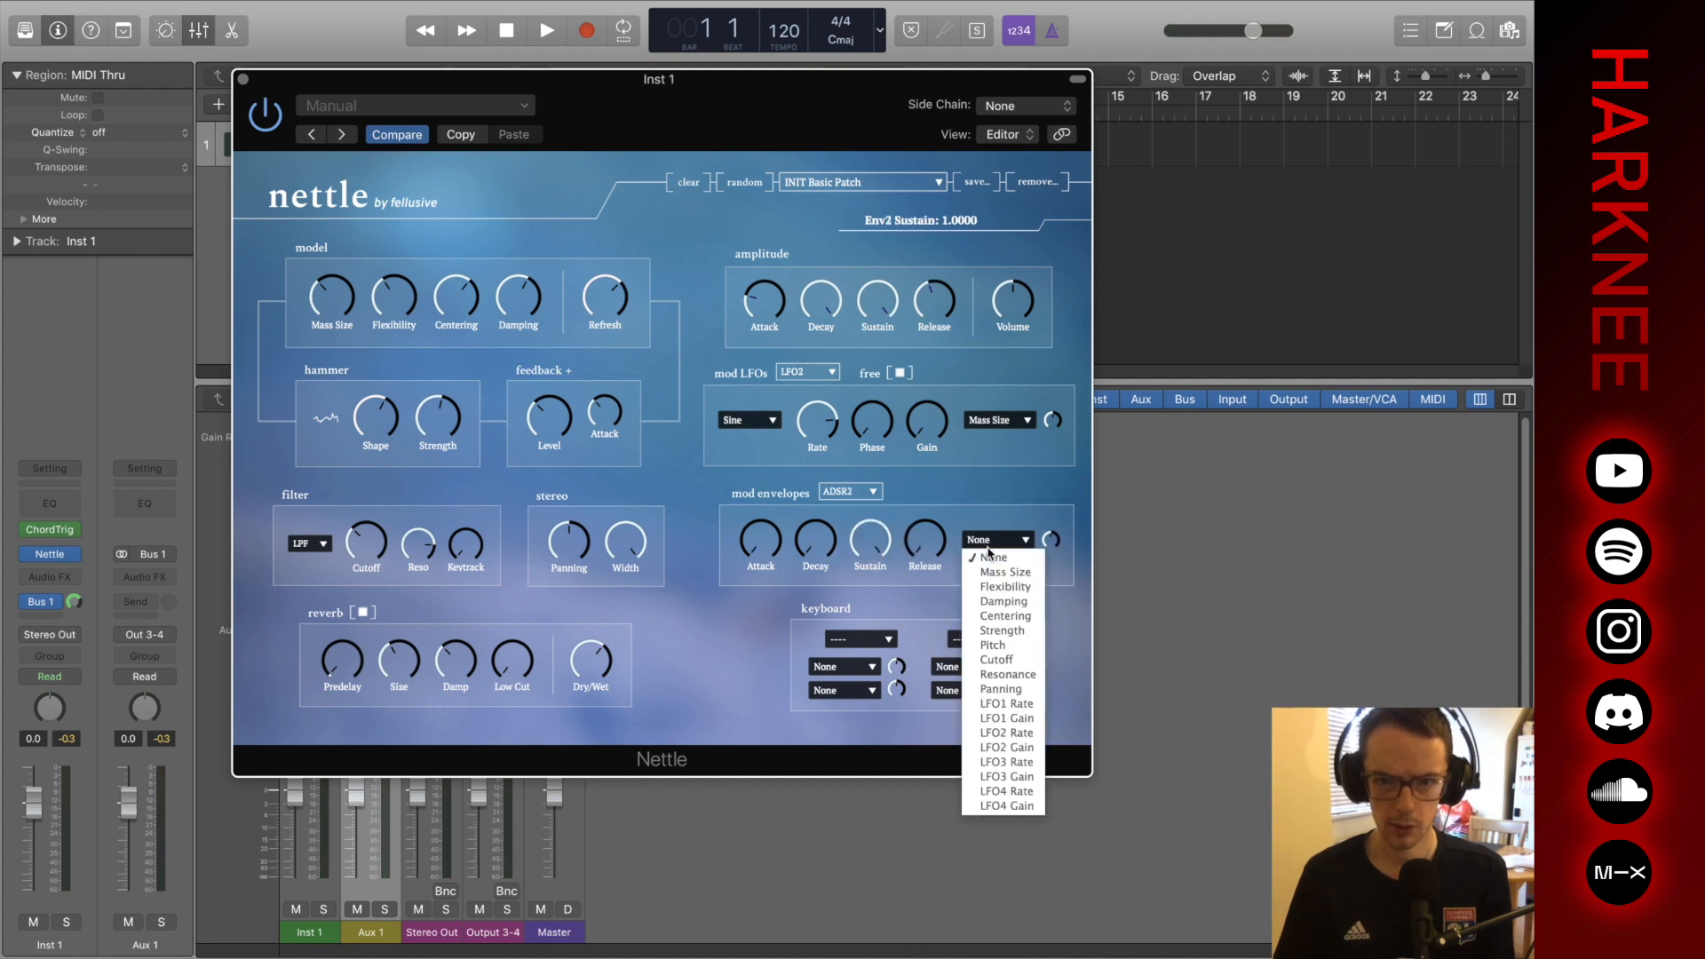
pyautogui.click(1004, 601)
pyautogui.click(1014, 423)
pyautogui.click(992, 391)
pyautogui.click(812, 372)
pyautogui.click(812, 385)
pyautogui.click(990, 543)
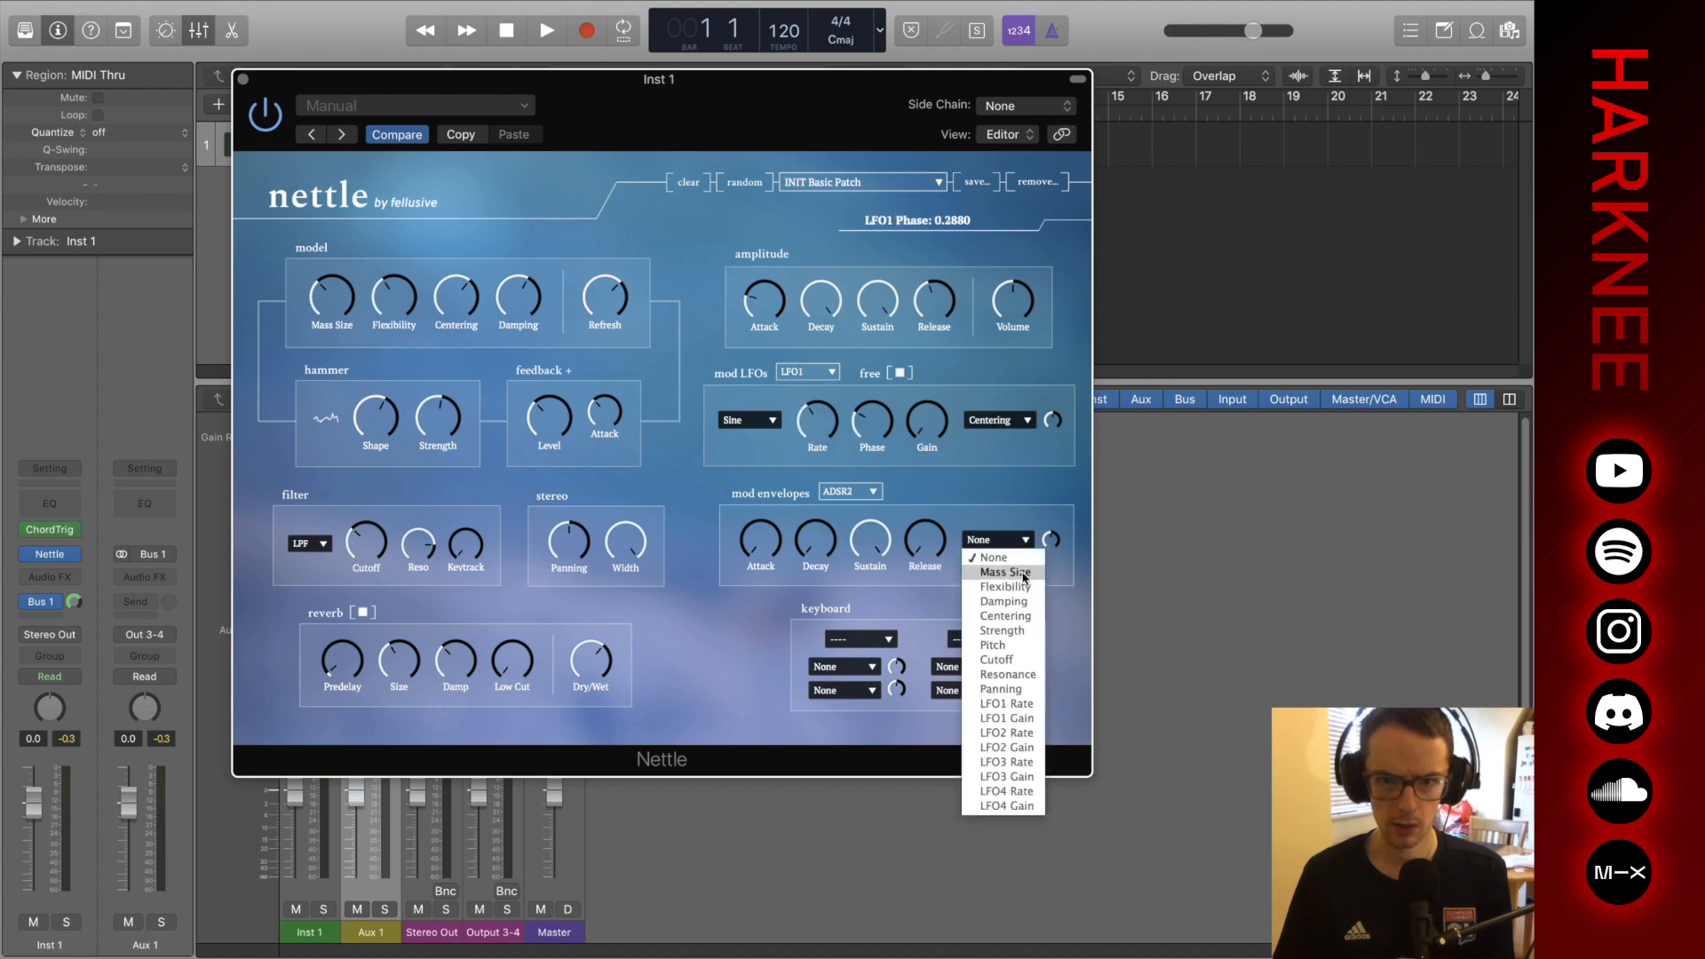
pyautogui.click(1004, 602)
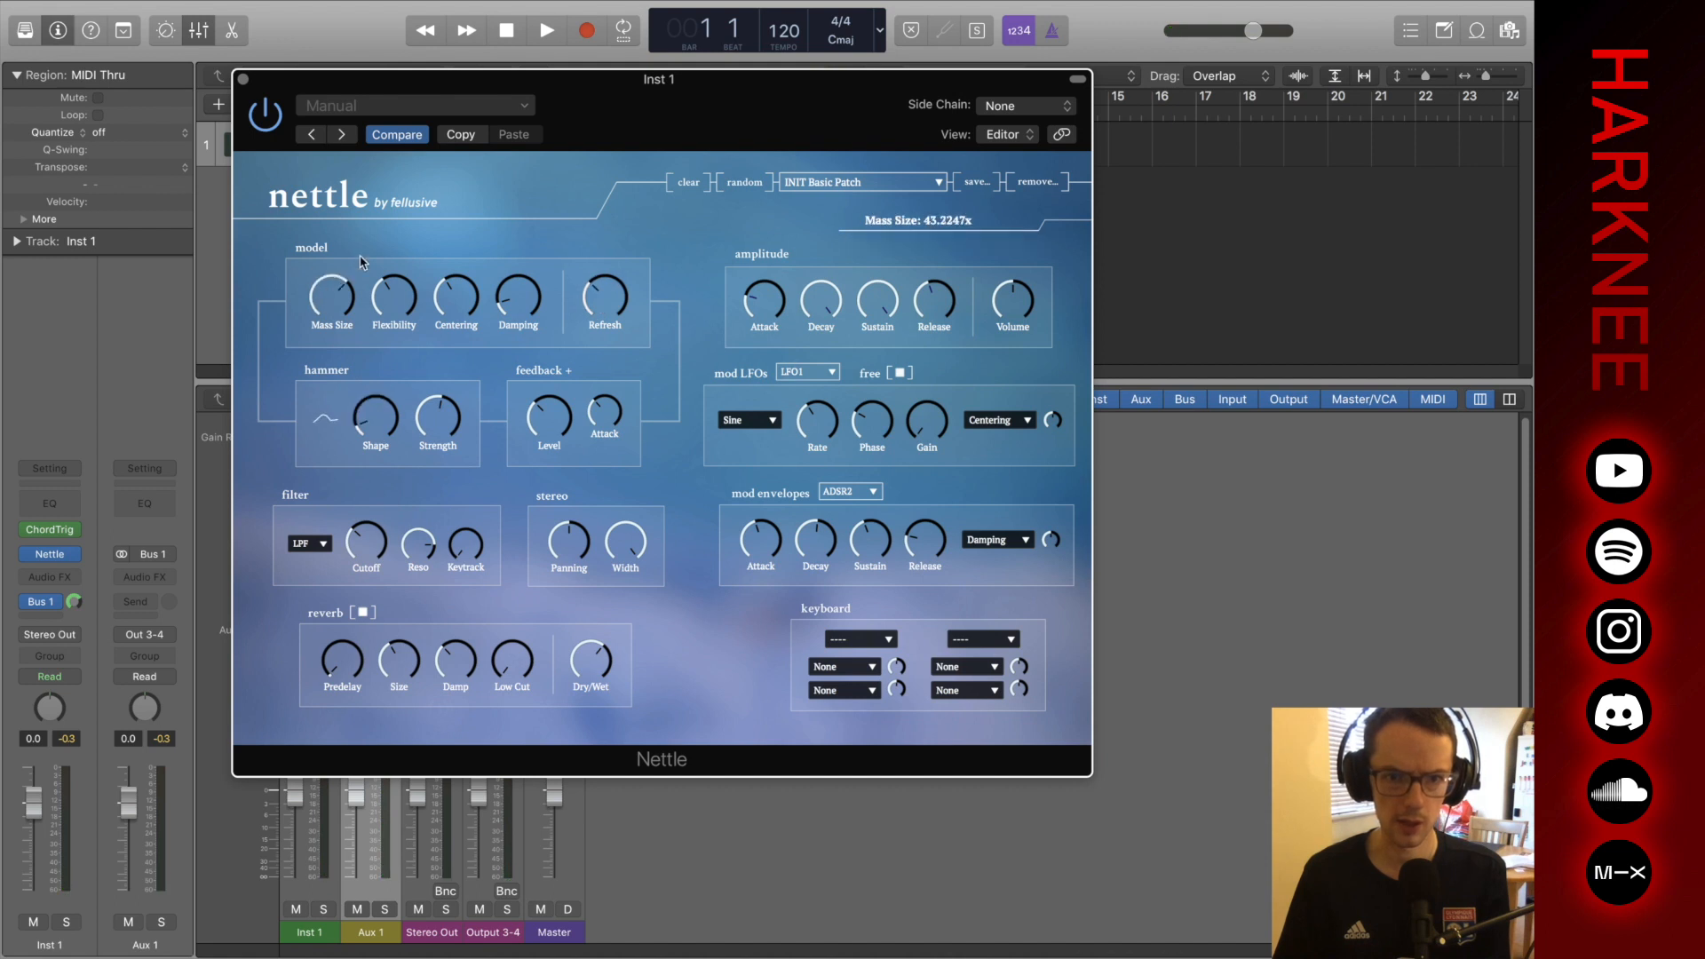
# Raise the hammer Strength to about 0.89, and try the model Damping at about 0.57 before lowering it again.
pyautogui.moveTo(443, 392); pyautogui.dragTo(449, 340)
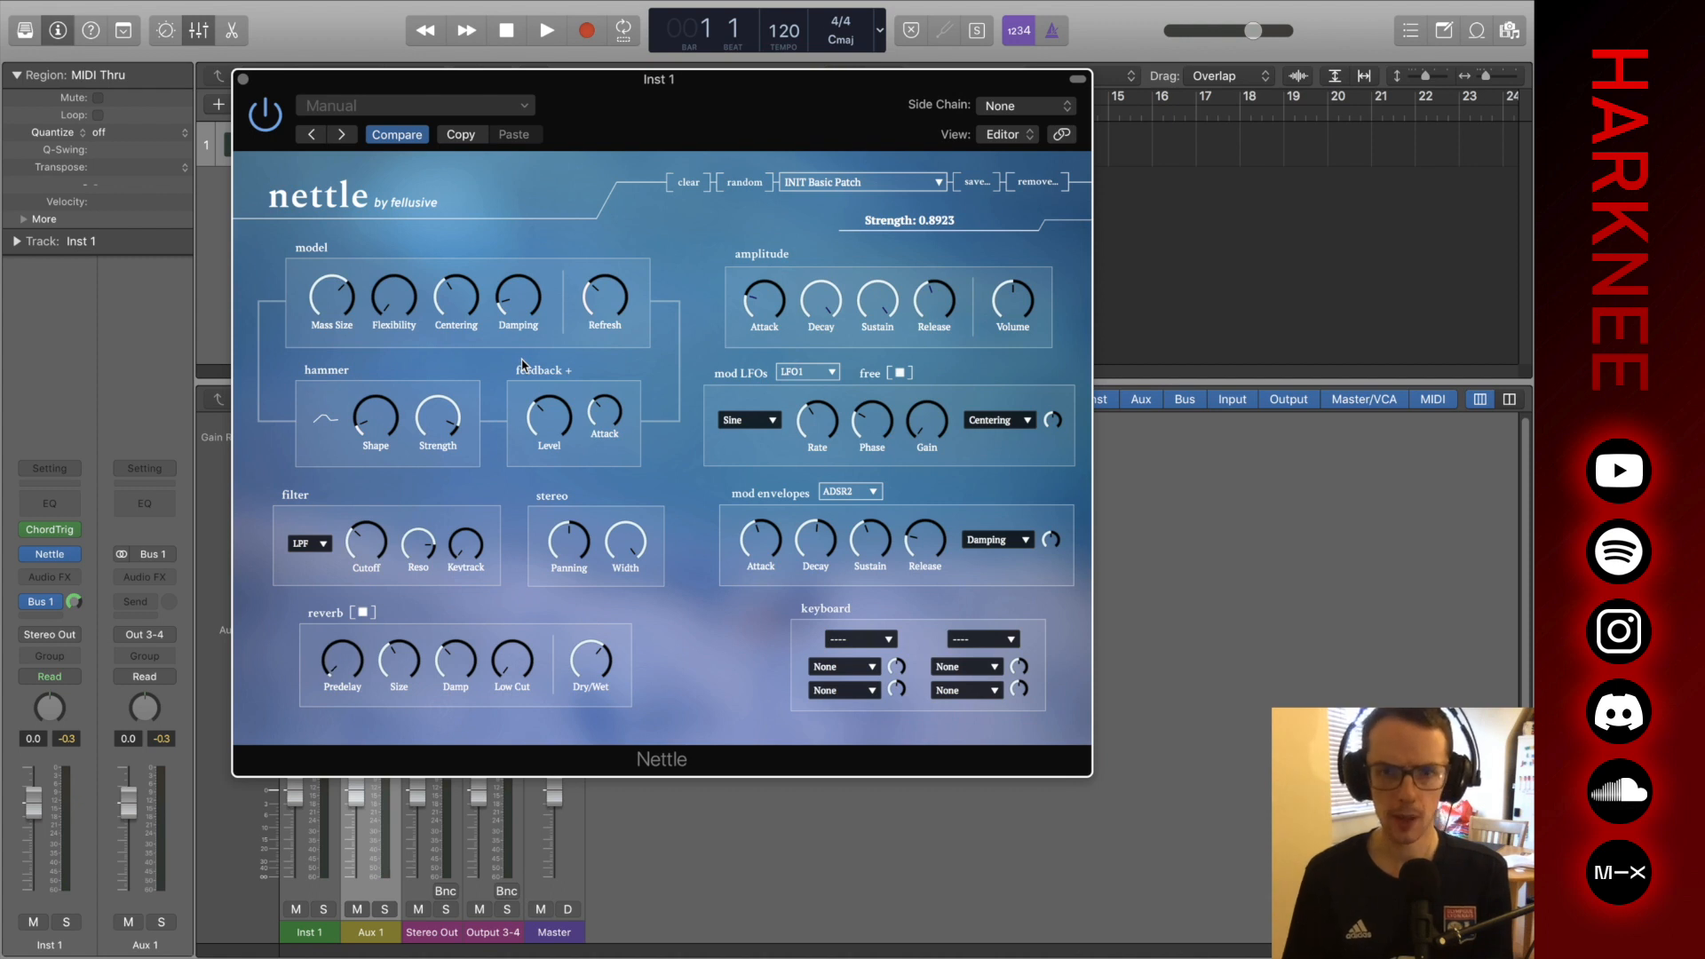
pyautogui.moveTo(503, 294)
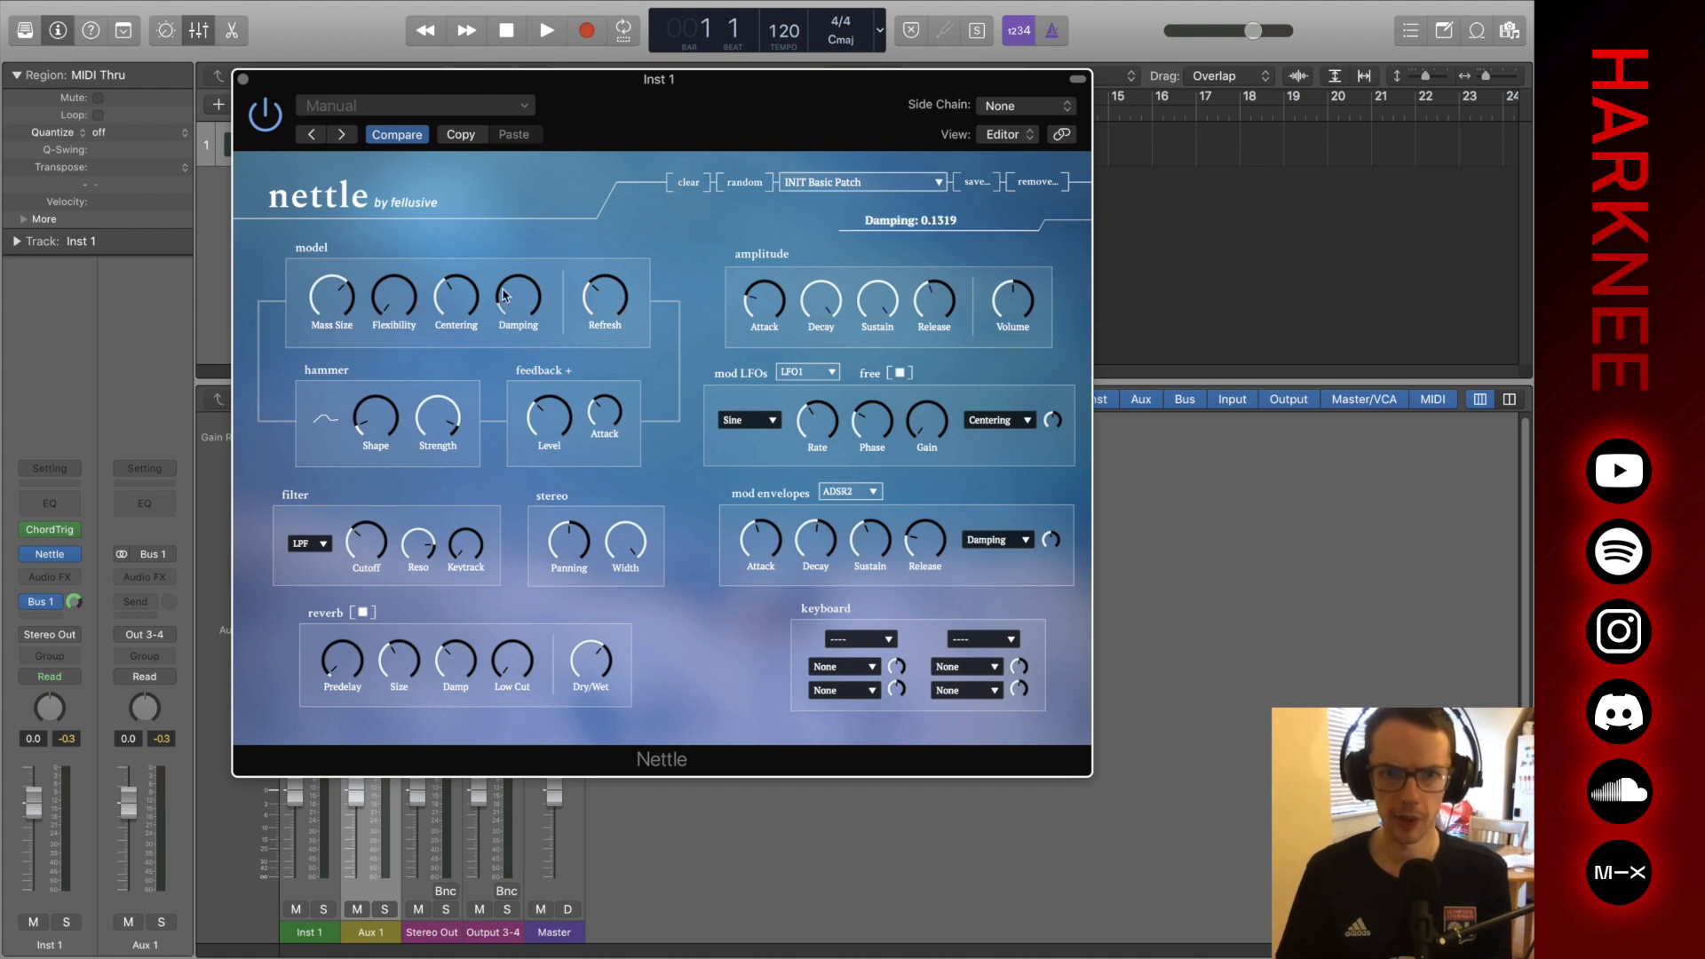
pyautogui.moveTo(524, 309); pyautogui.dragTo(530, 210)
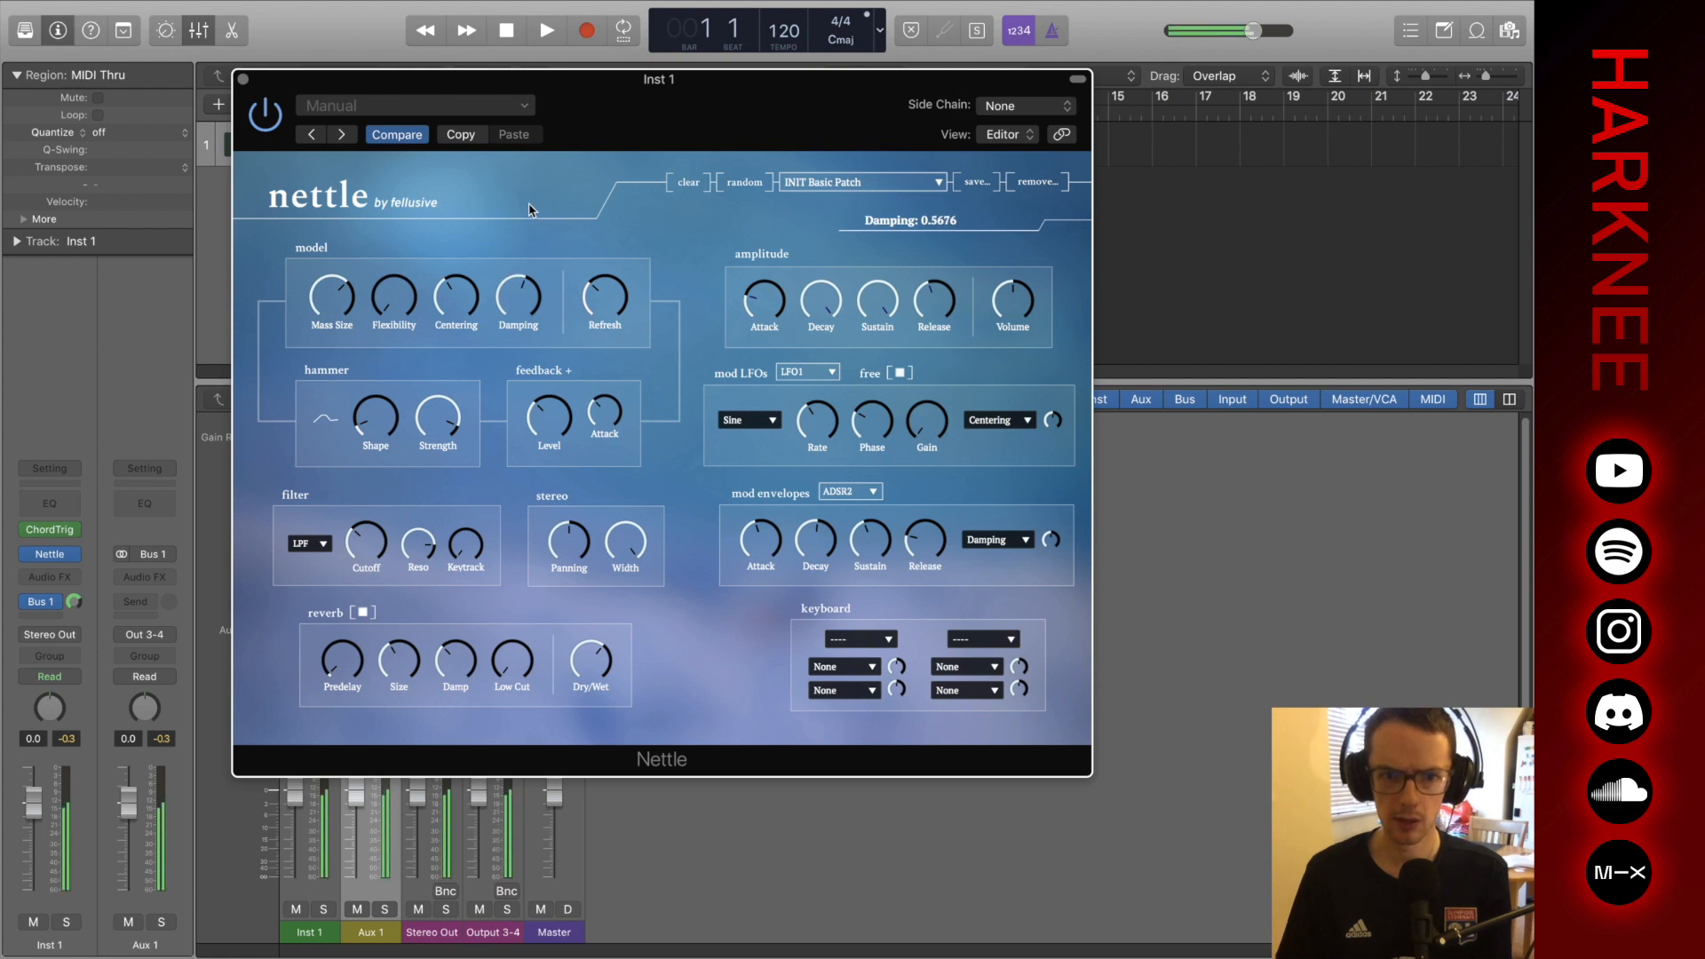
pyautogui.moveTo(529, 290); pyautogui.dragTo(533, 388)
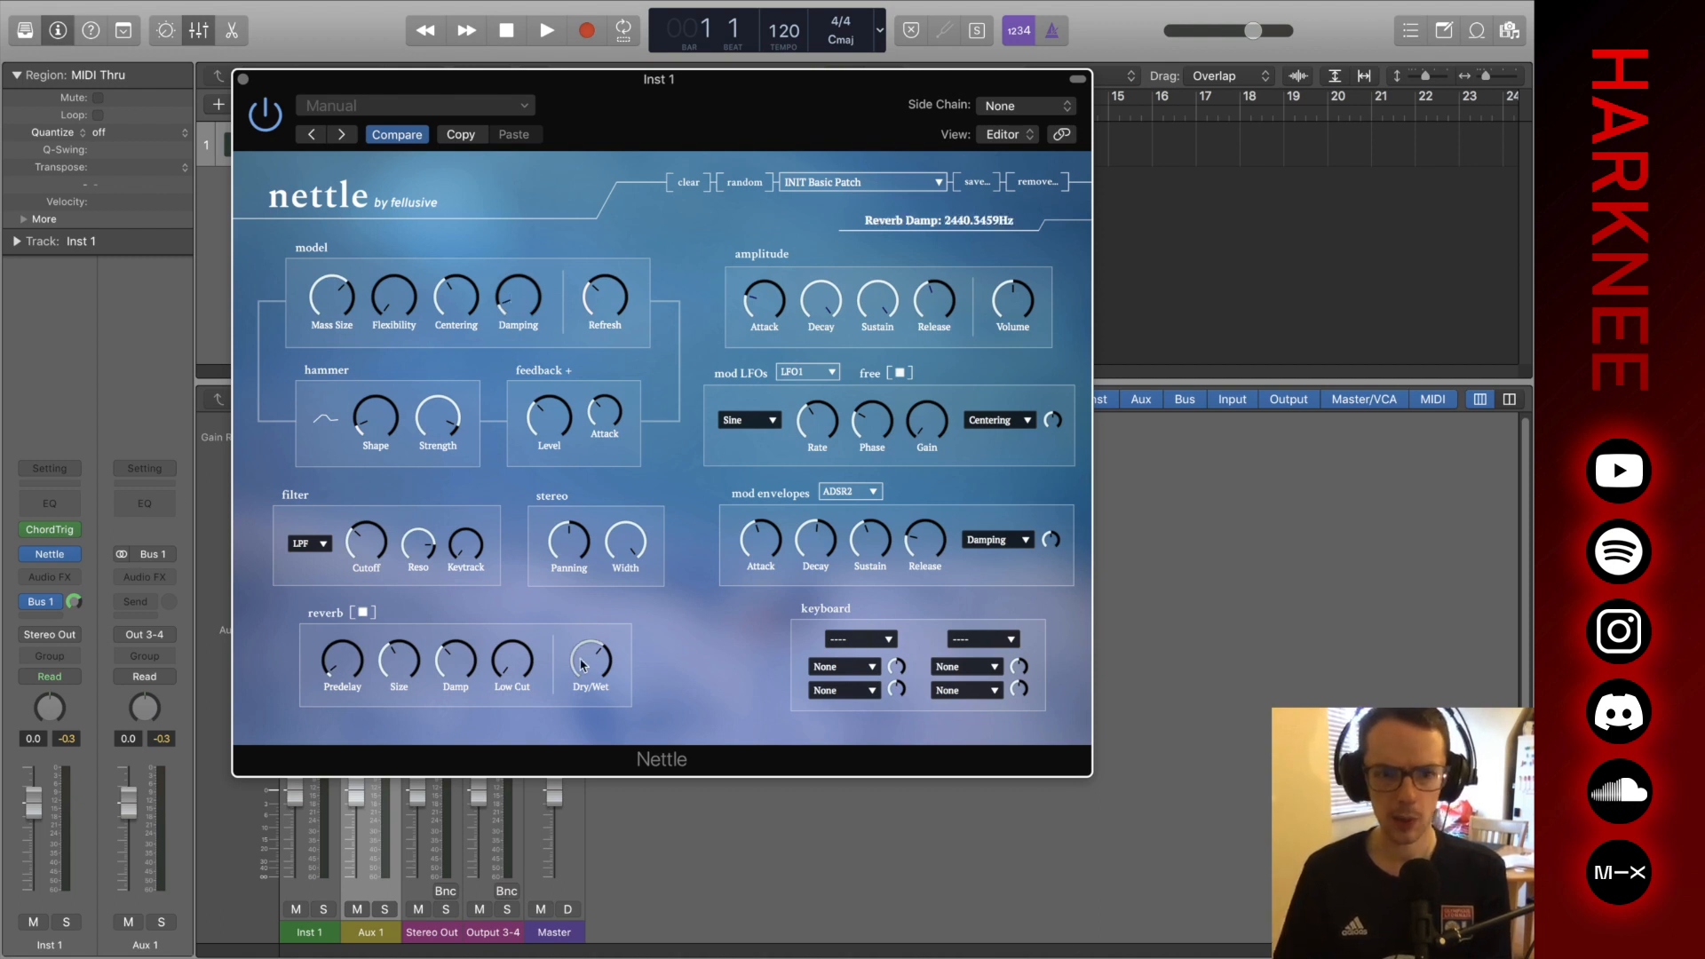
# Insert ValhallaSupermassive on Inst 1 with Density at 100%, EQ High at 16260 Hz and EQ Low at 530 Hz.
pyautogui.click(50, 577)
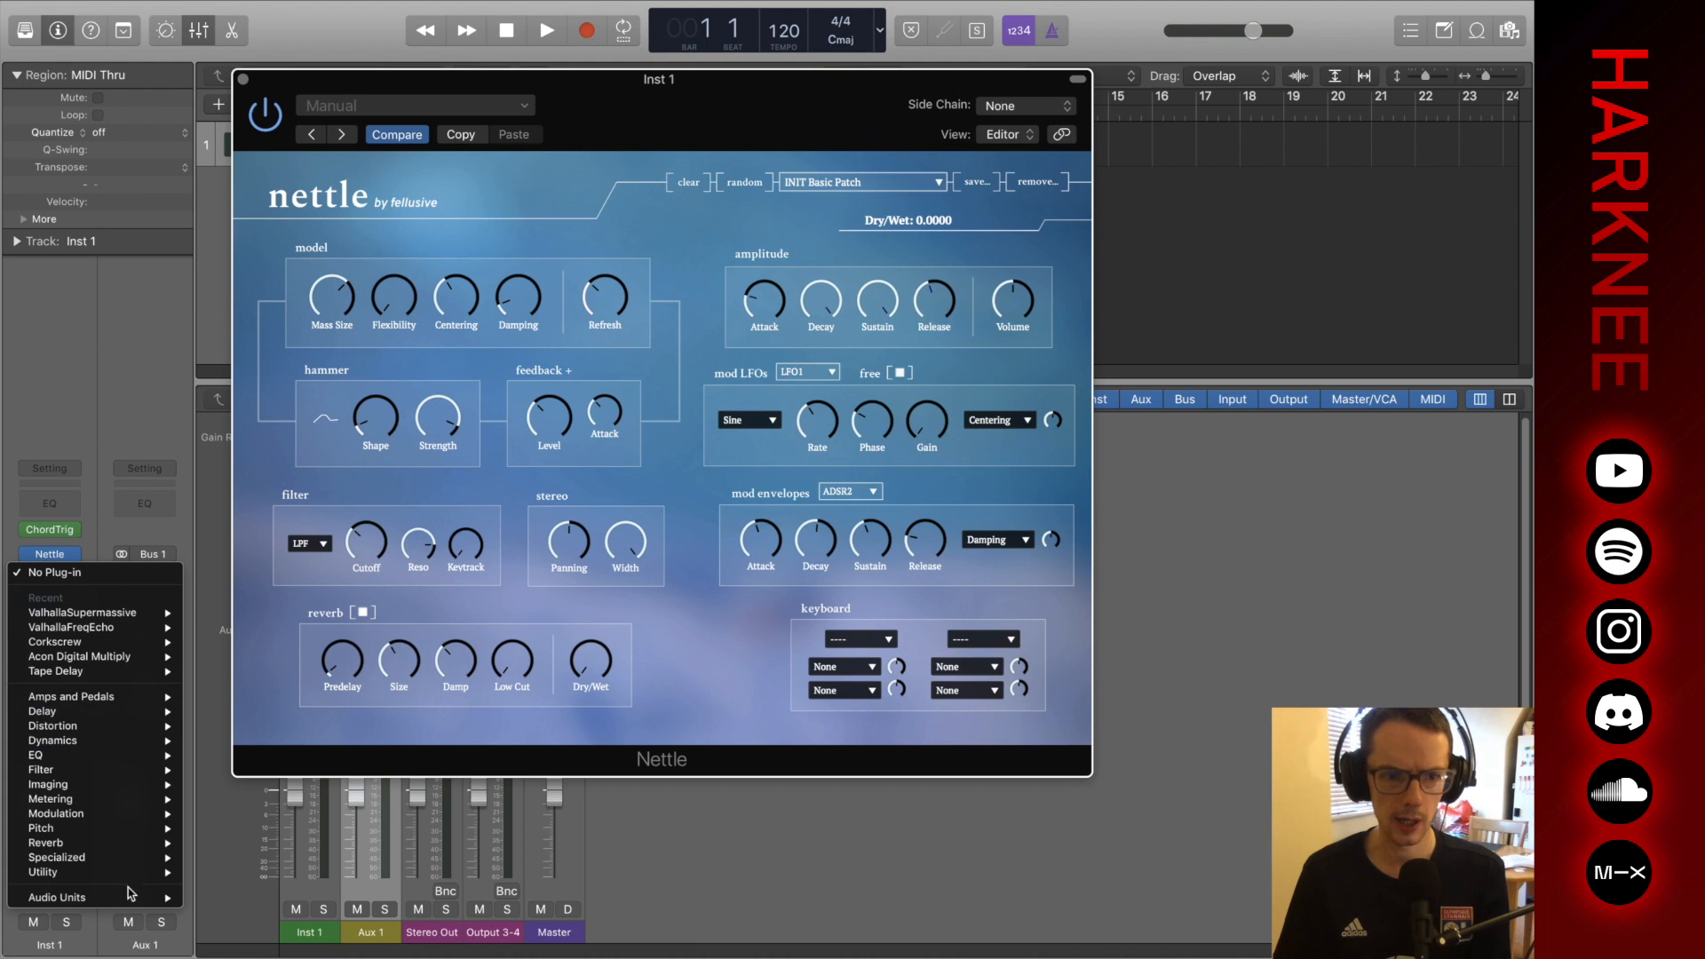
pyautogui.press('Escape')
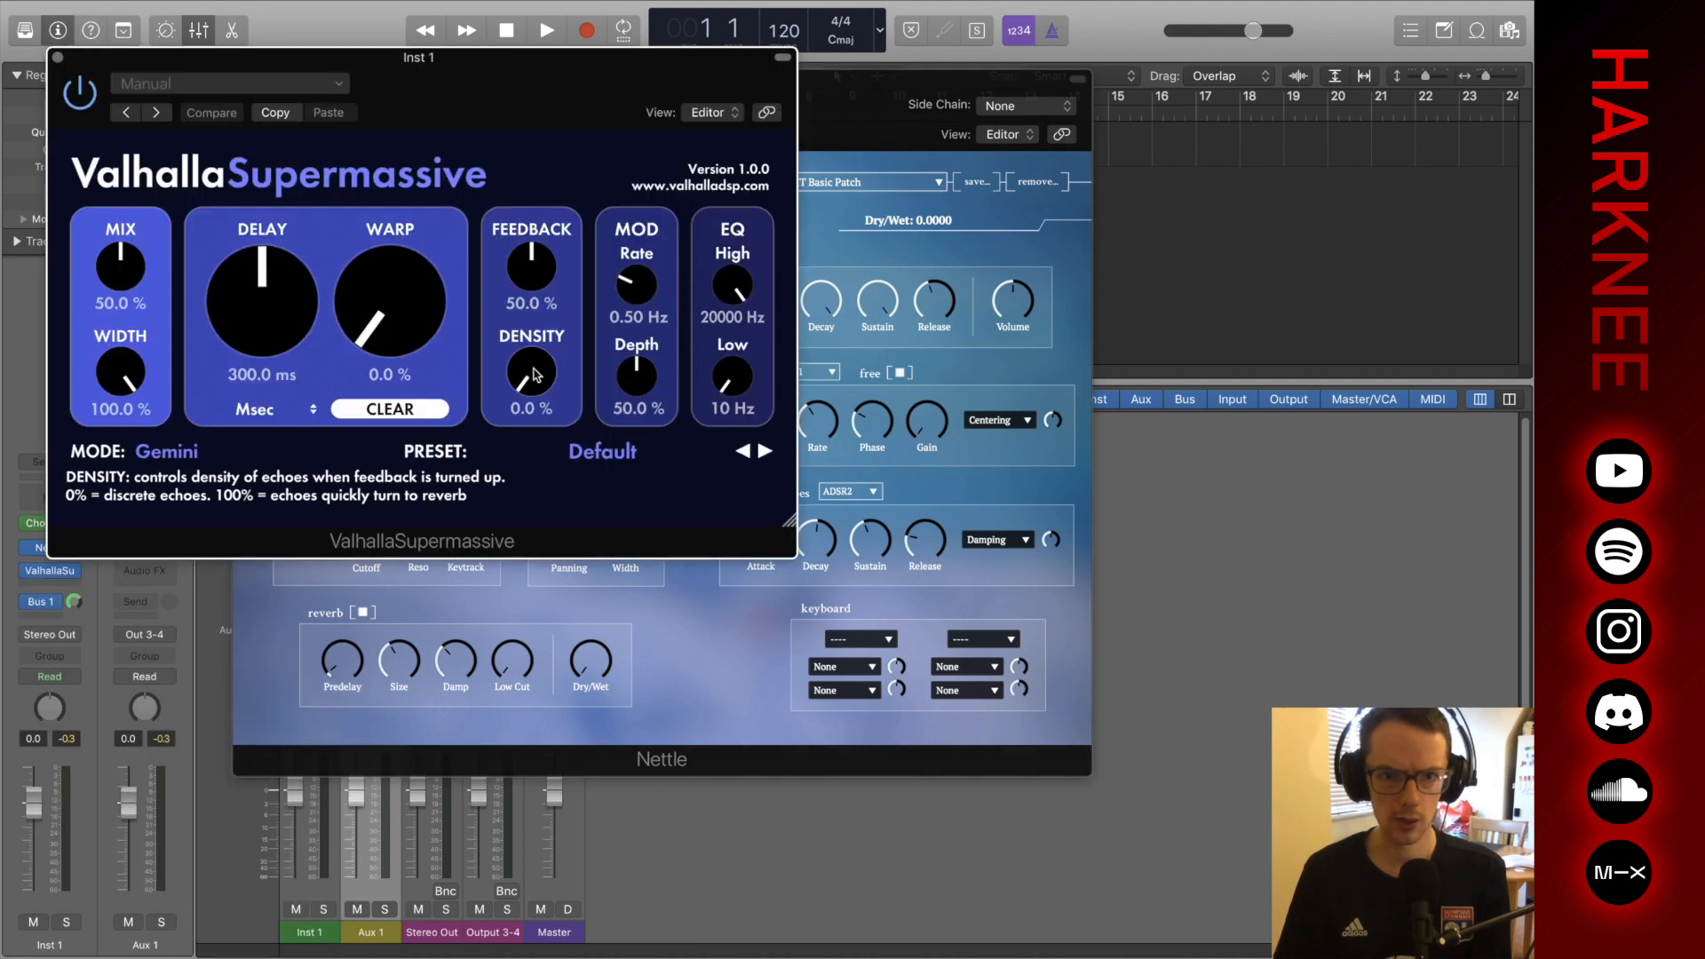
pyautogui.moveTo(744, 319); pyautogui.dragTo(744, 311)
pyautogui.moveTo(539, 364); pyautogui.dragTo(535, 279)
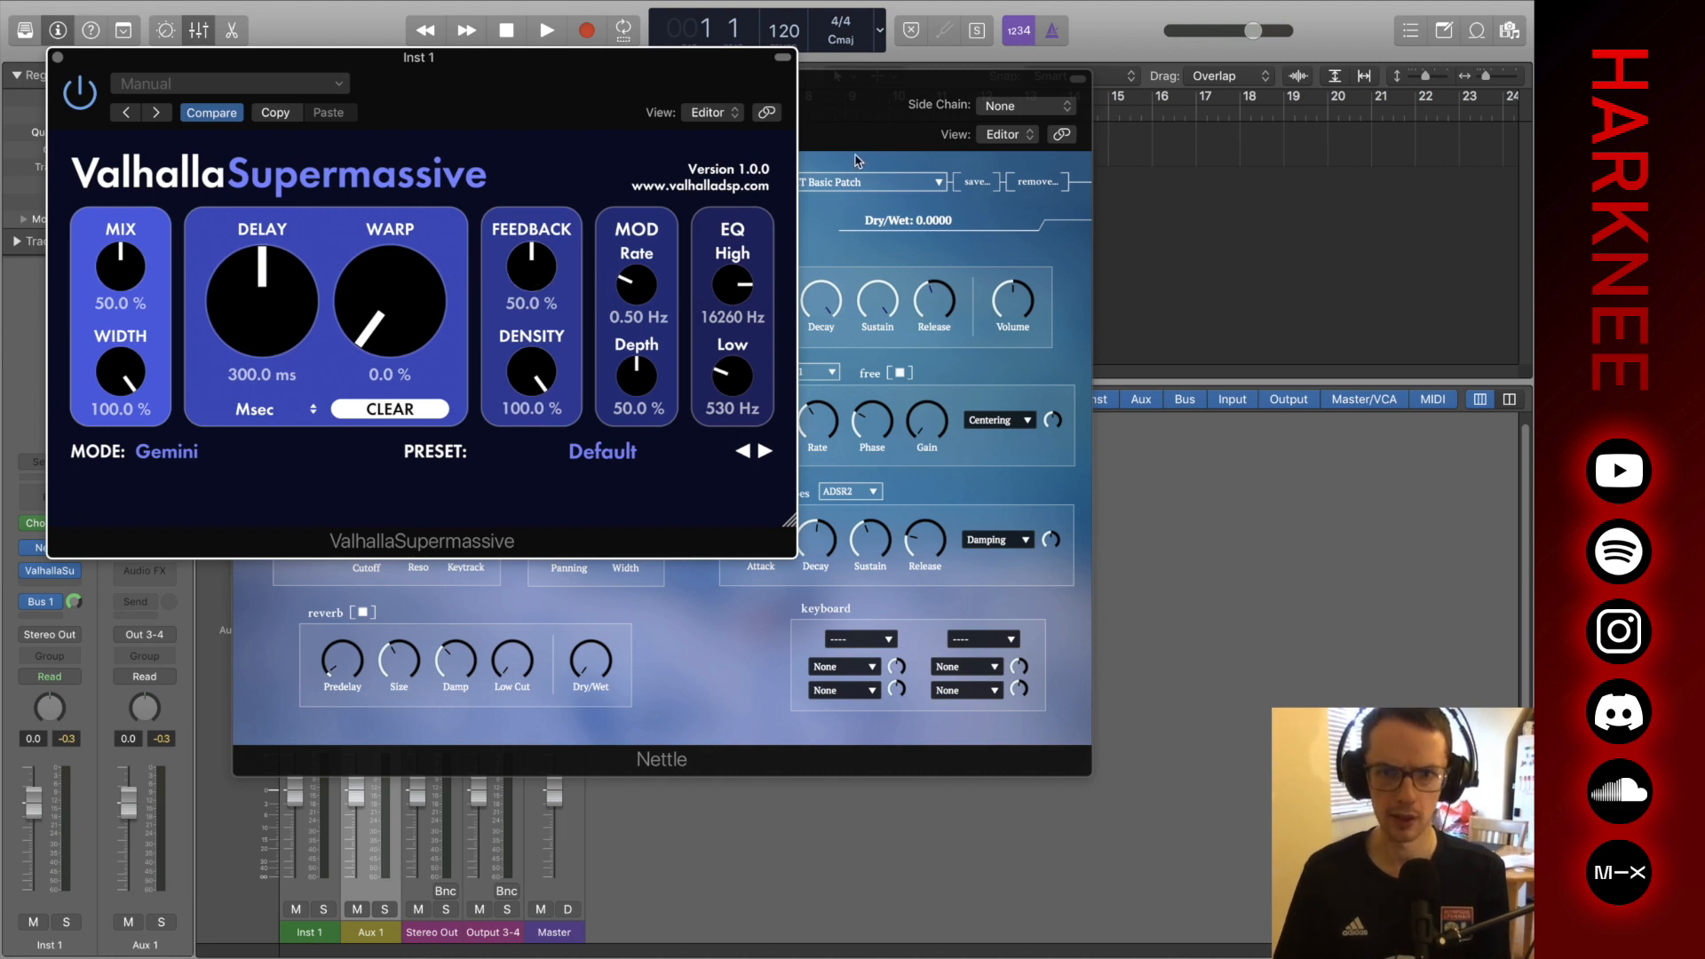
# Set the ValhallaSupermassive Mix to 63.5%, Delay to about 955 ms and Warp to 84.3%.
pyautogui.moveTo(122, 277); pyautogui.dragTo(122, 336)
pyautogui.moveTo(262, 306); pyautogui.dragTo(264, 235)
pyautogui.moveTo(395, 282); pyautogui.dragTo(401, 232)
pyautogui.moveTo(263, 302)
pyautogui.mouseDown()
pyautogui.moveTo(266, 373)
pyautogui.moveTo(275, 311)
pyautogui.mouseUp()
# Try the Andromeda mode in ValhallaSupermassive, switch it to Centaurus, and return to the Nettle window.
pyautogui.click(175, 462)
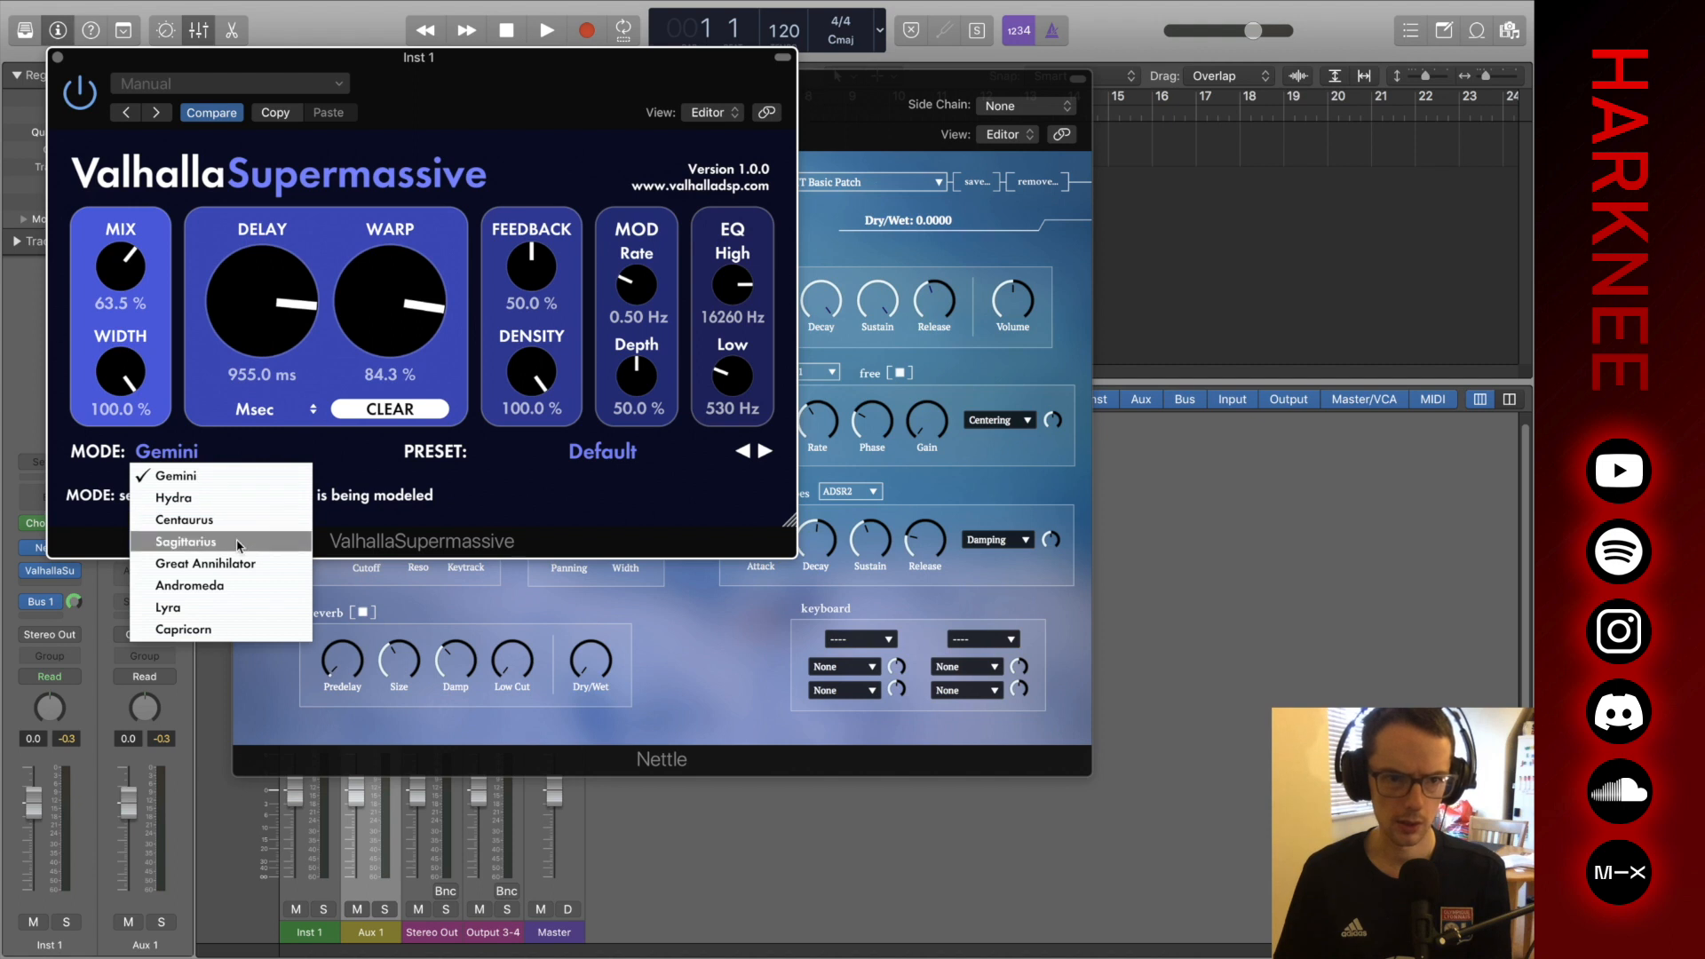
pyautogui.click(242, 586)
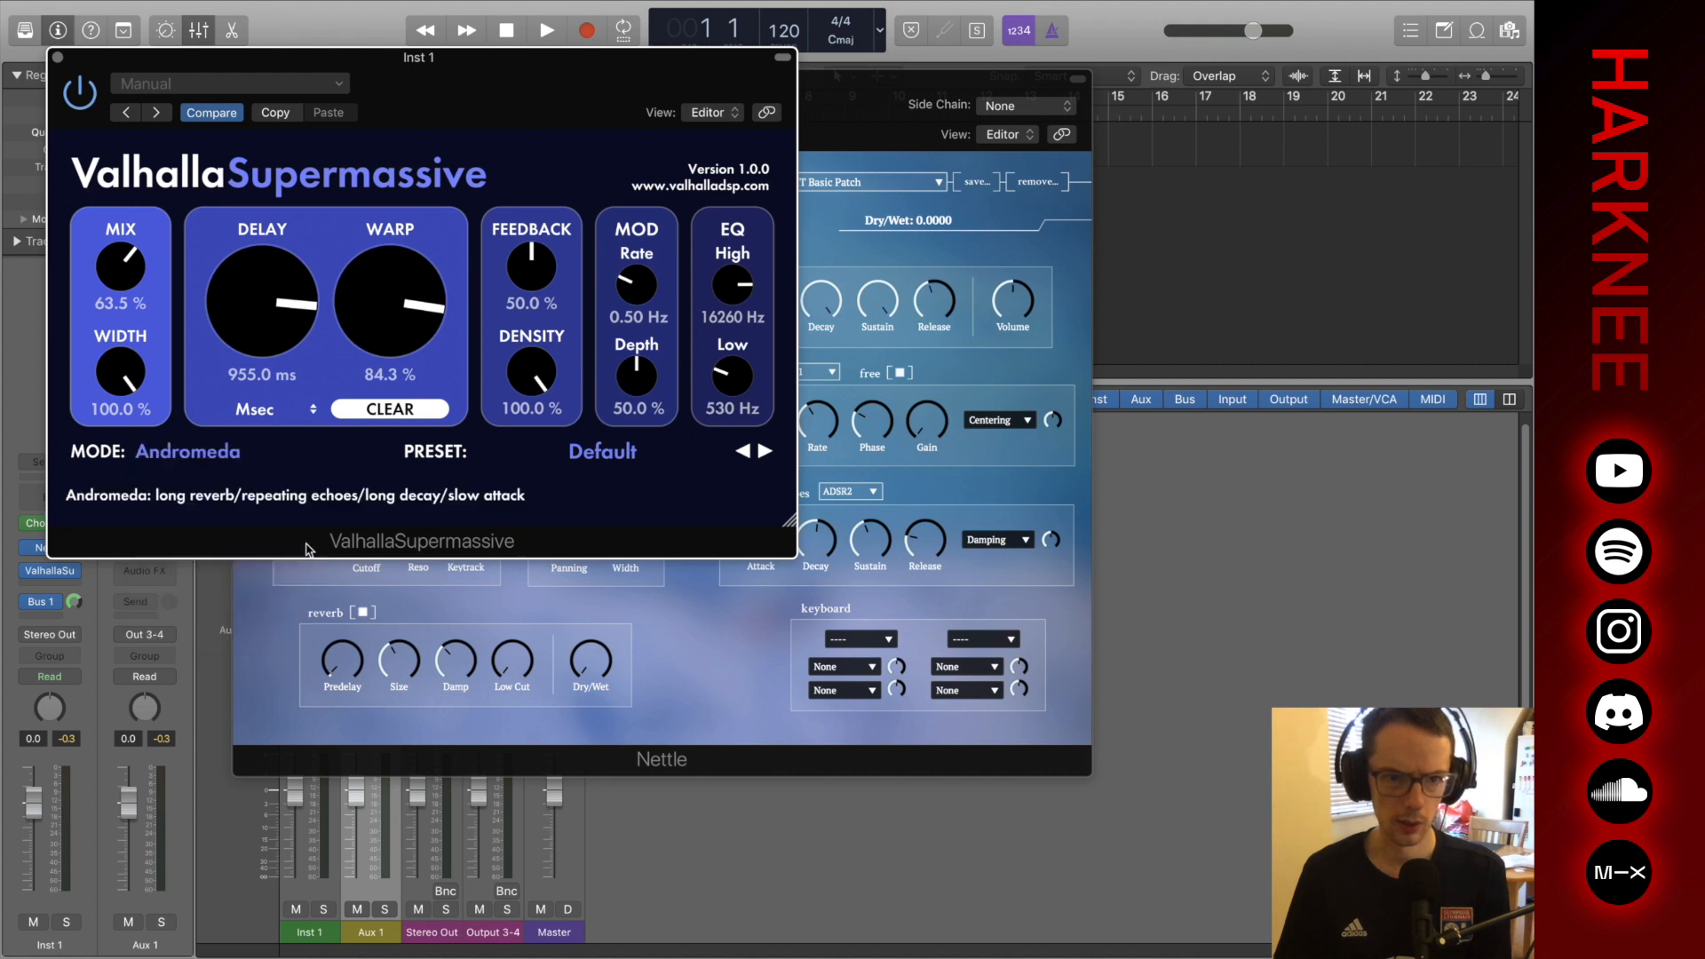
pyautogui.click(233, 455)
pyautogui.click(224, 519)
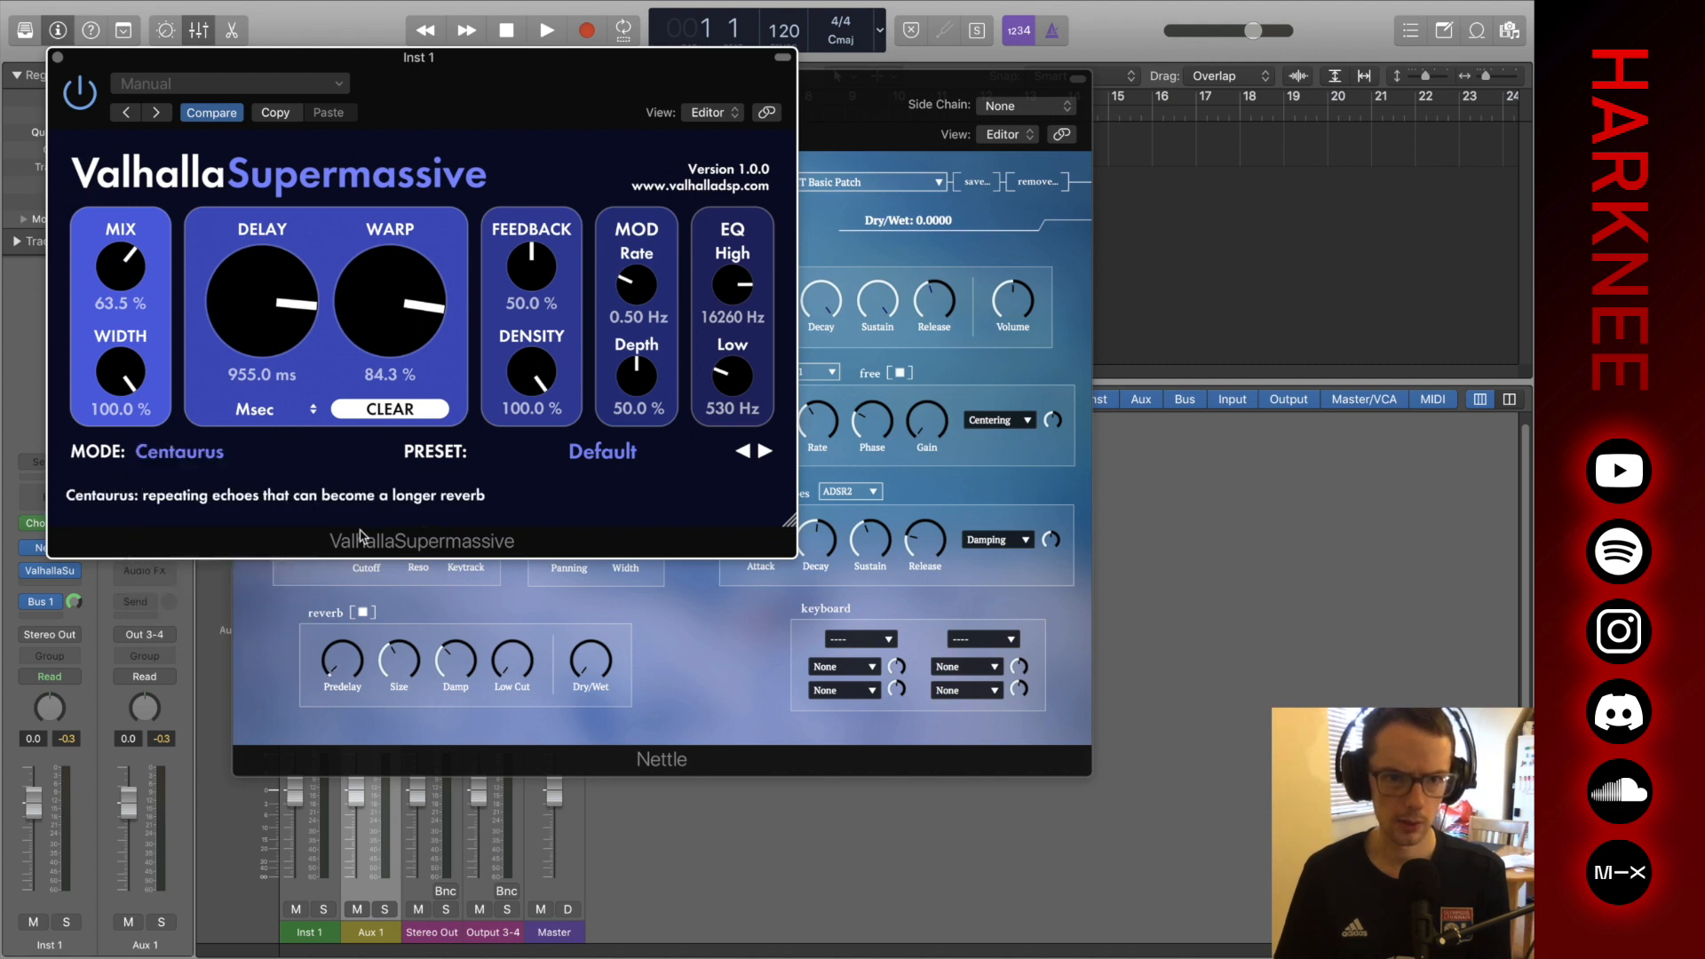
pyautogui.click(679, 597)
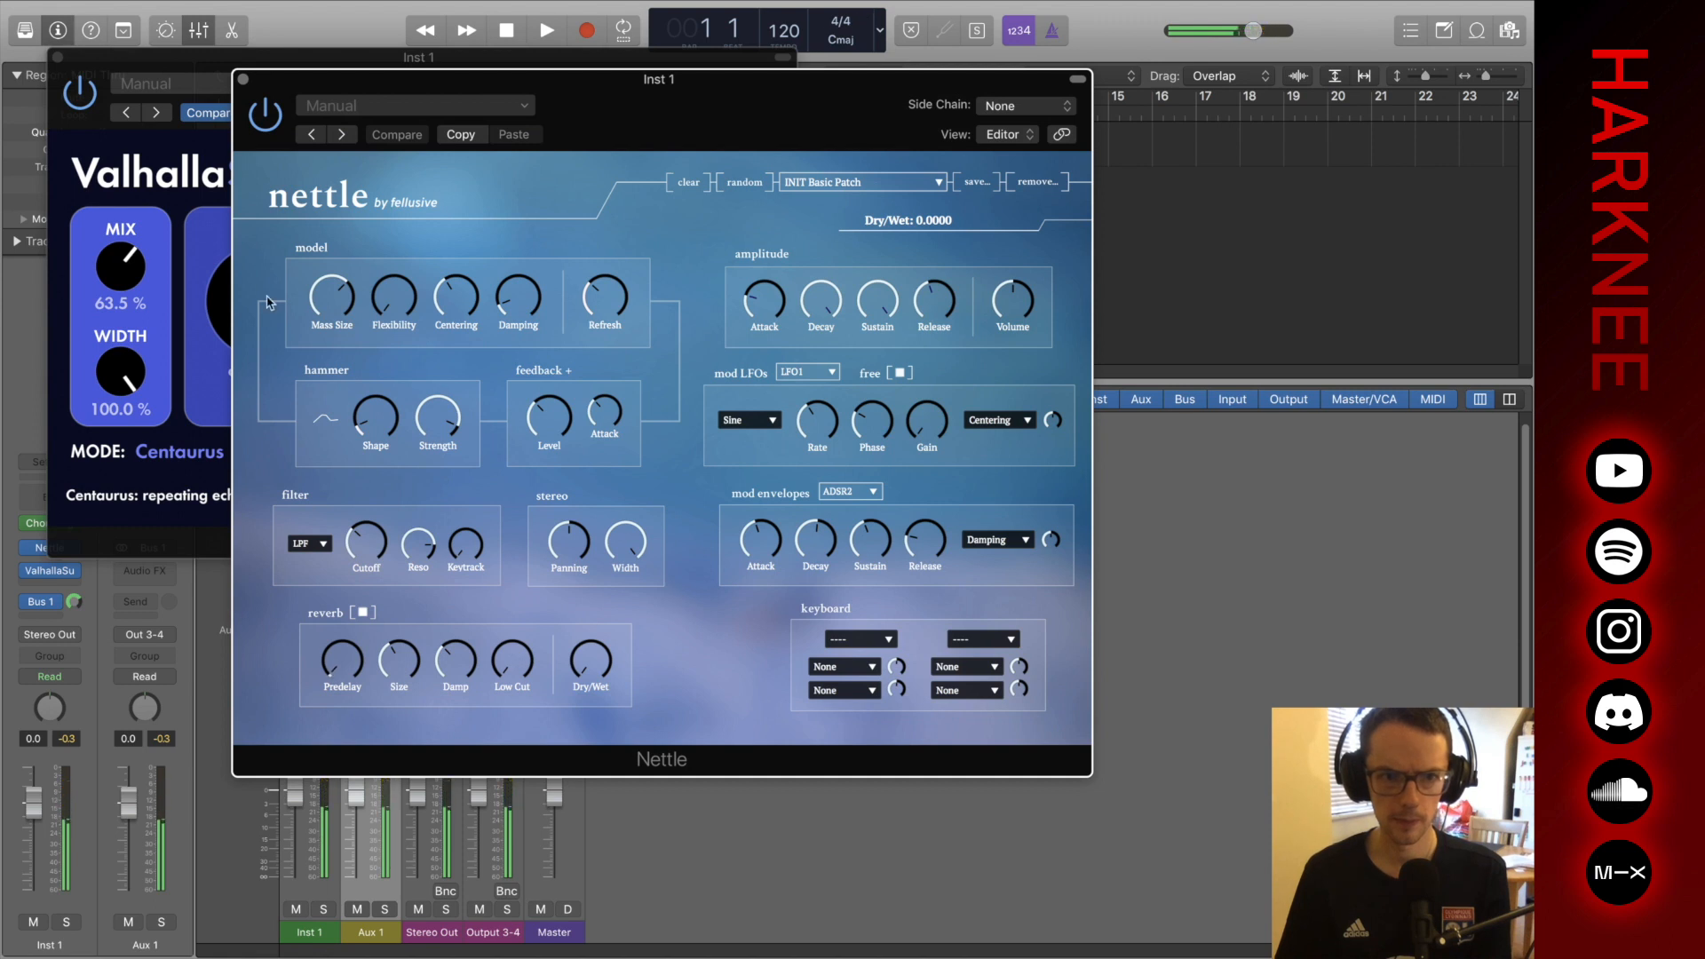
# Set ValhallaSupermassive to 100% Mix, 90% Feedback, 12.2% Mod Depth, 93.3% Warp and 1470 ms Delay.
pyautogui.moveTo(120, 266); pyautogui.dragTo(202, 183)
pyautogui.moveTo(533, 277); pyautogui.dragTo(558, 191)
pyautogui.moveTo(630, 377); pyautogui.dragTo(630, 410)
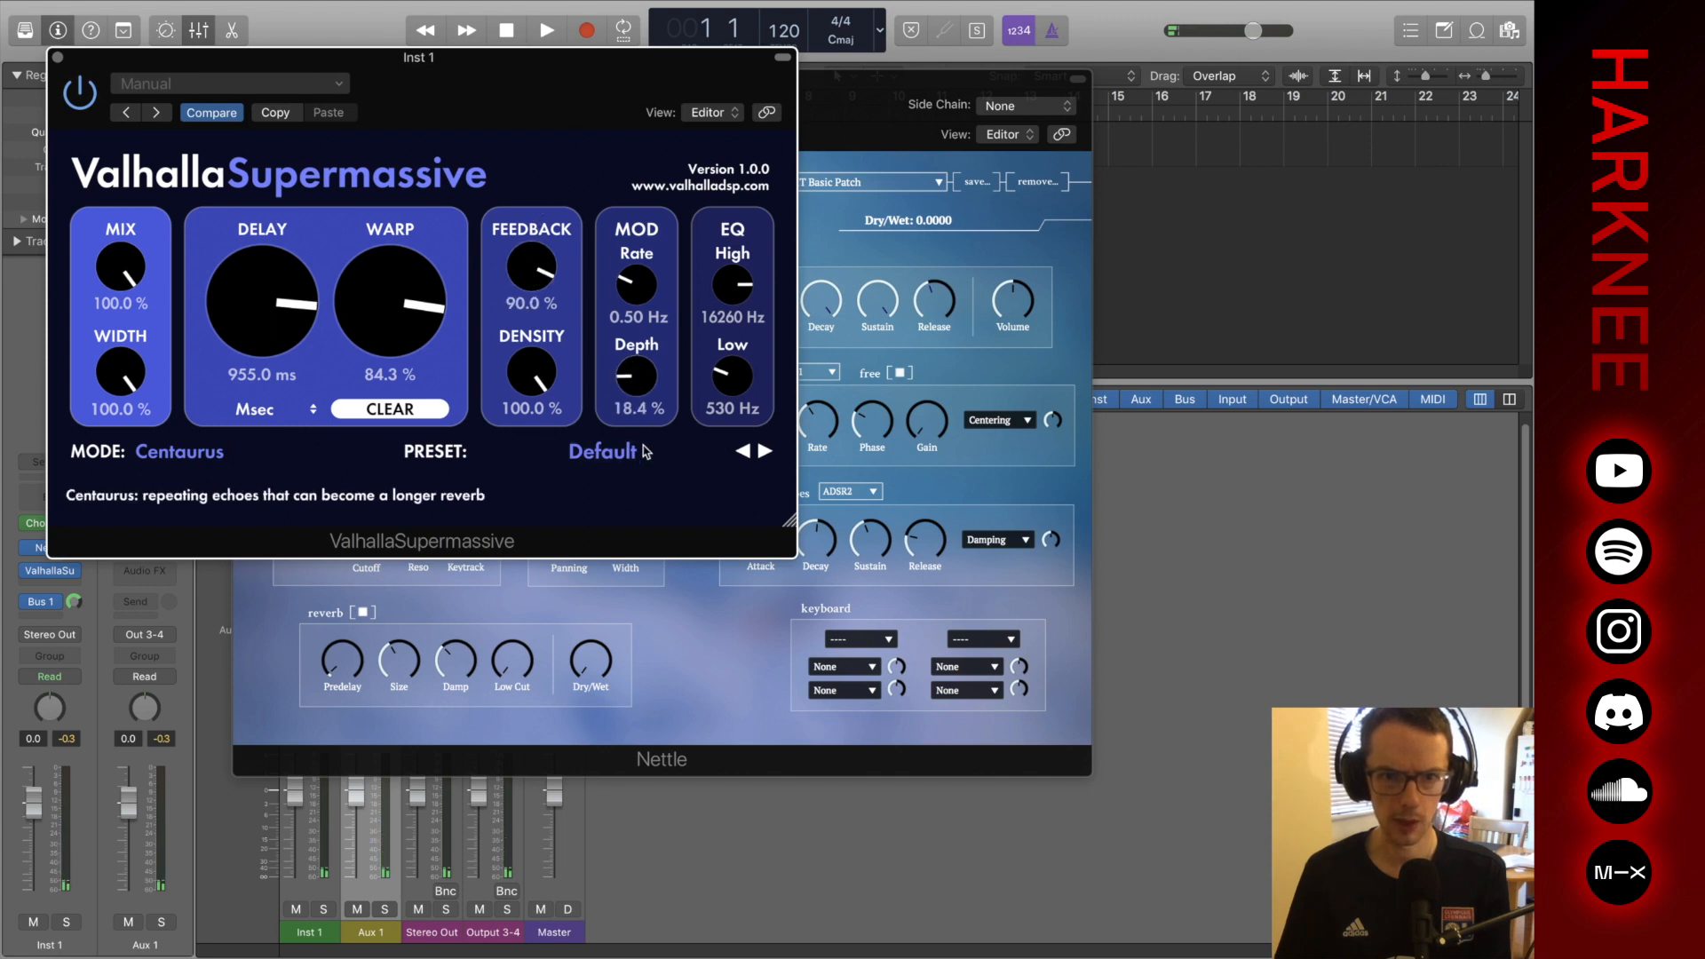
pyautogui.moveTo(390, 311); pyautogui.dragTo(392, 289)
pyautogui.moveTo(307, 327); pyautogui.dragTo(309, 293)
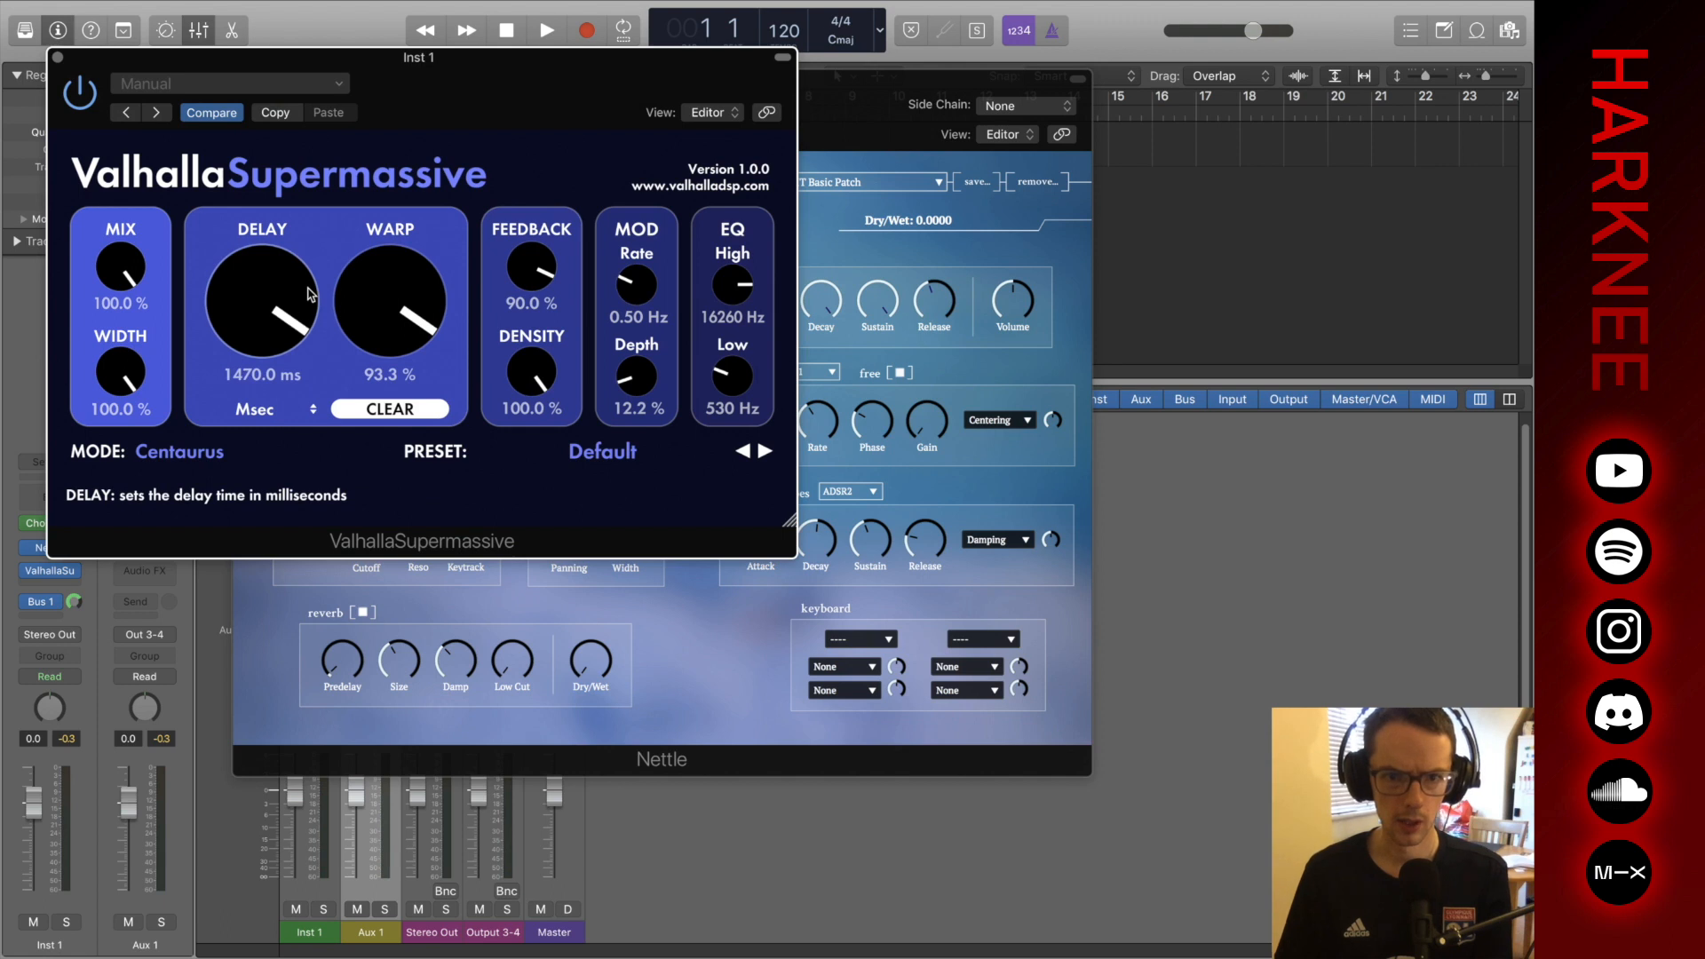
# Set the delay's EQ High to 17760 Hz, EQ Low to 450 Hz and Density to 76%.
pyautogui.moveTo(738, 296); pyautogui.dragTo(739, 284)
pyautogui.moveTo(733, 376); pyautogui.dragTo(733, 385)
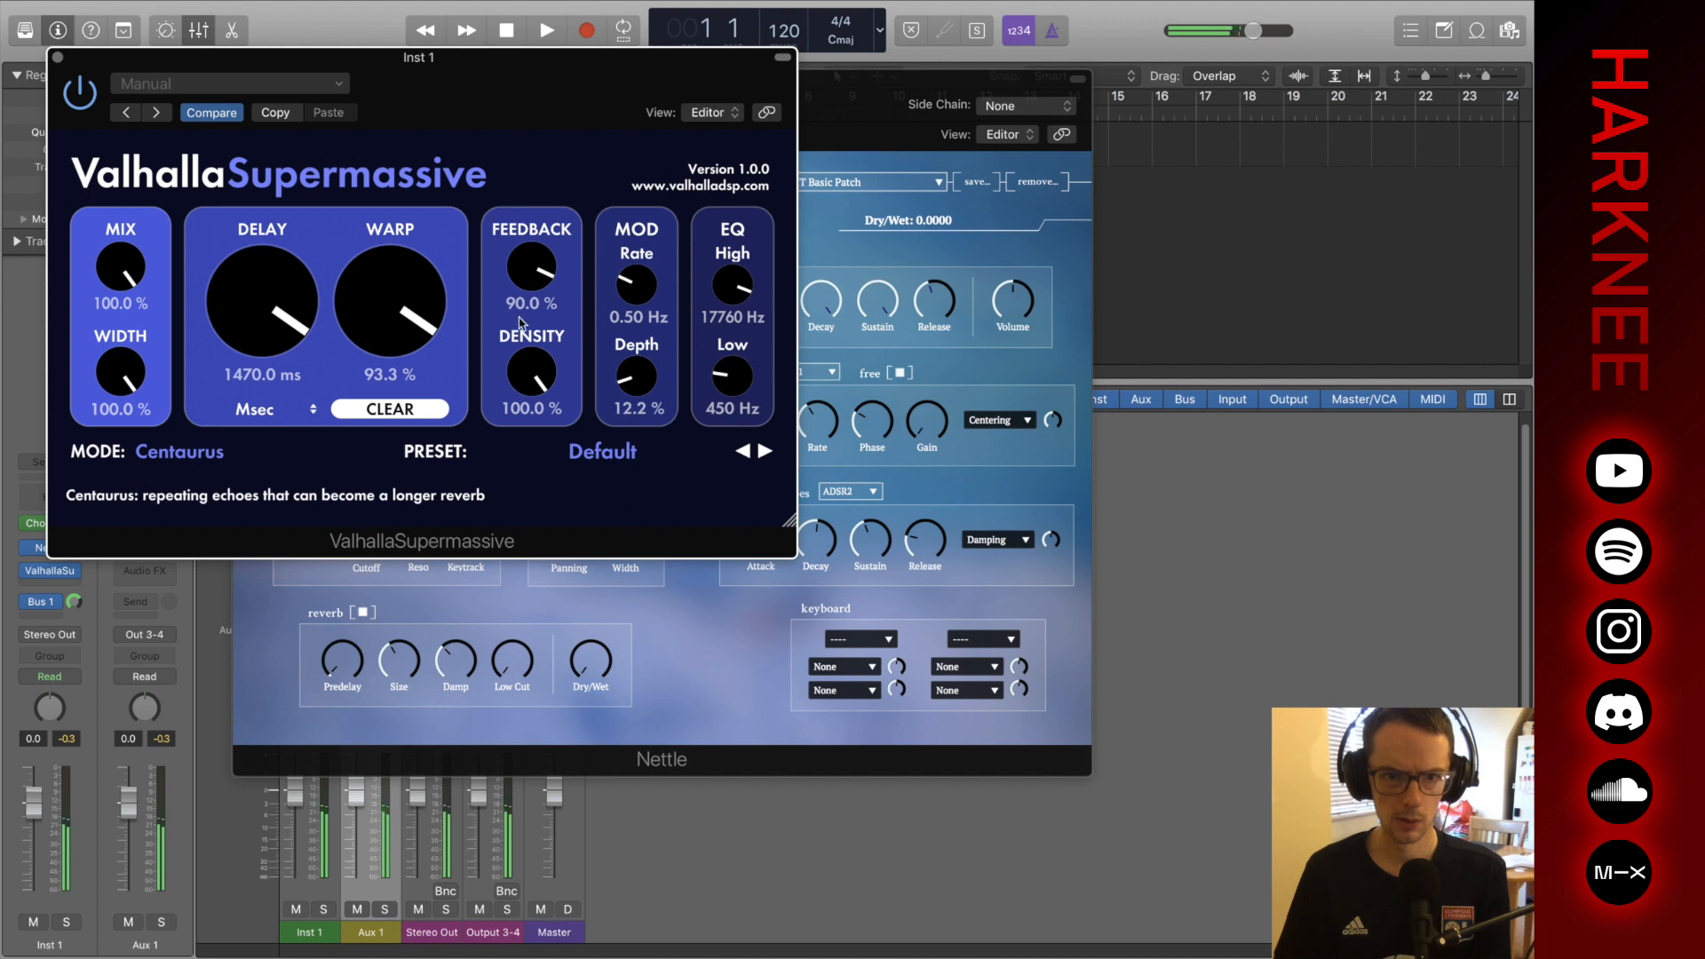
pyautogui.moveTo(530, 377); pyautogui.dragTo(532, 432)
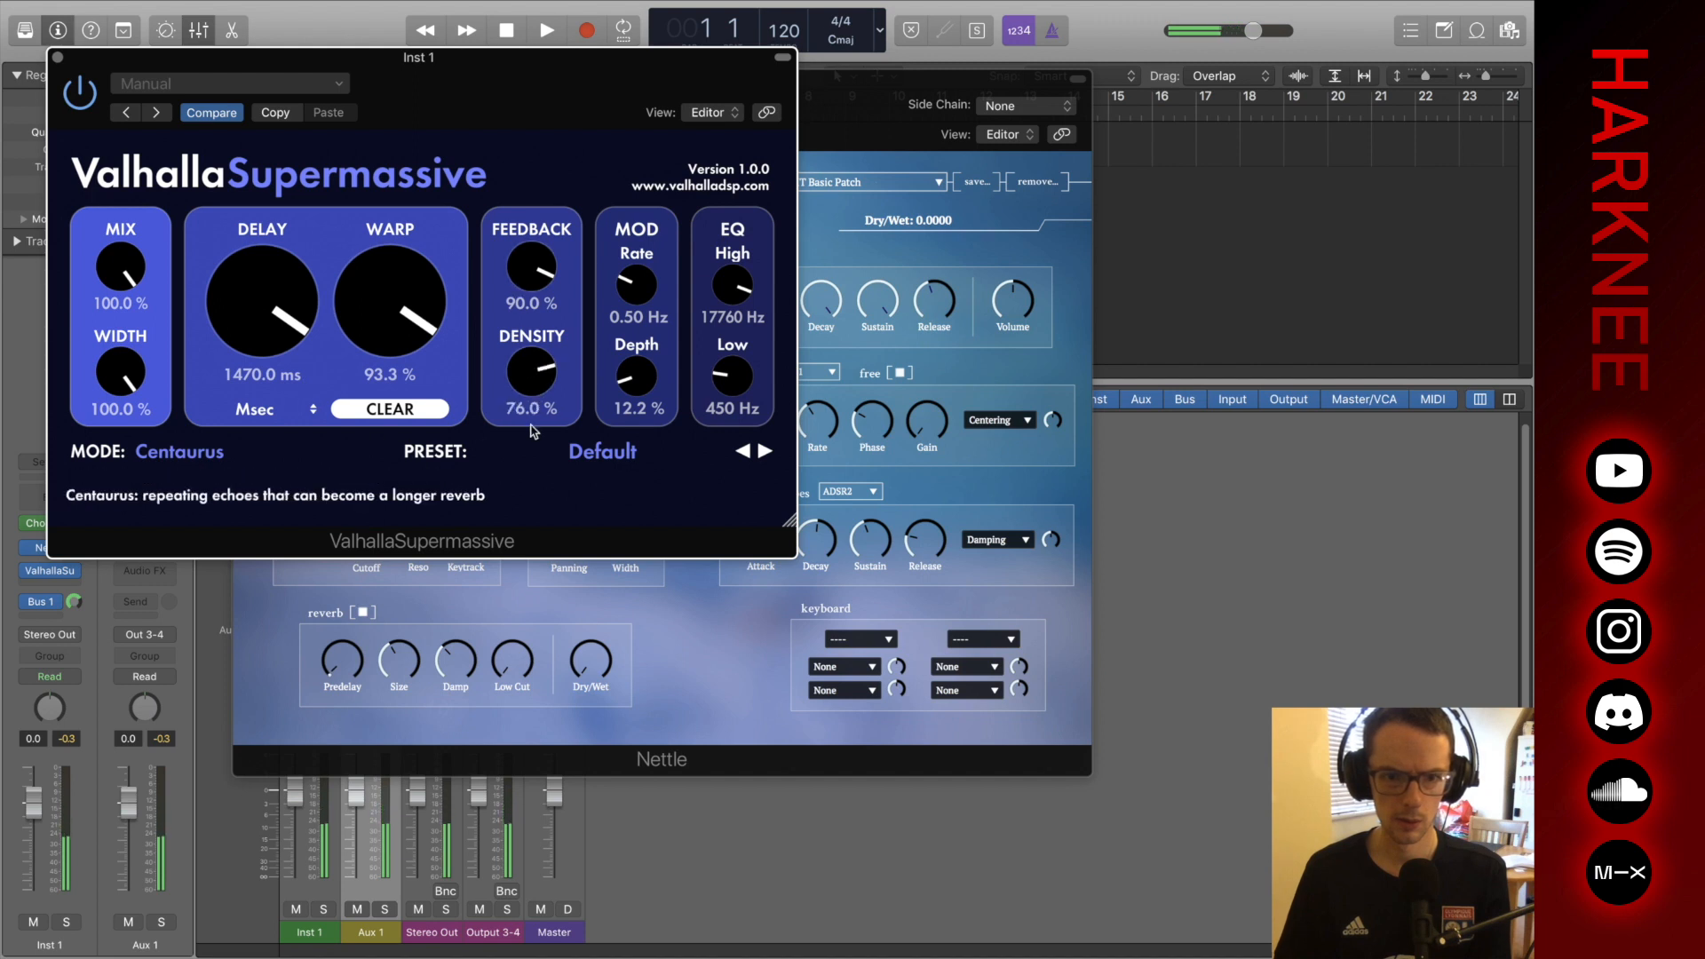
# Shorten the Delay to about 586 ms and change the mode to Hydra.
pyautogui.moveTo(275, 311); pyautogui.dragTo(278, 338)
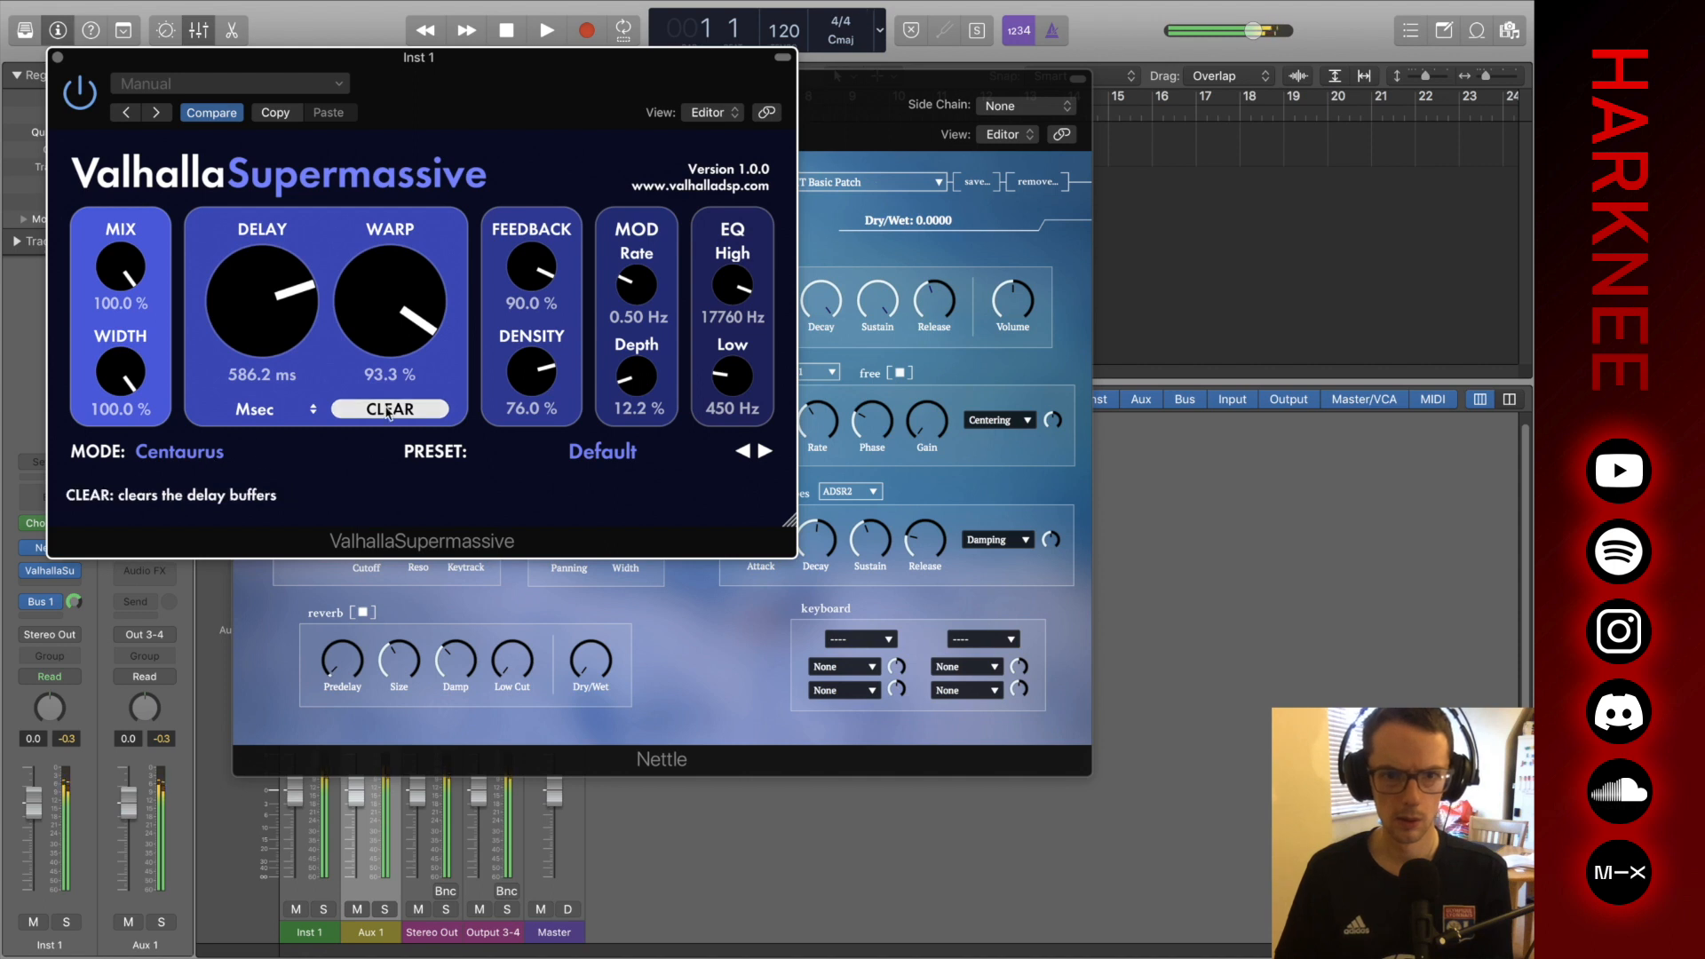
pyautogui.click(203, 468)
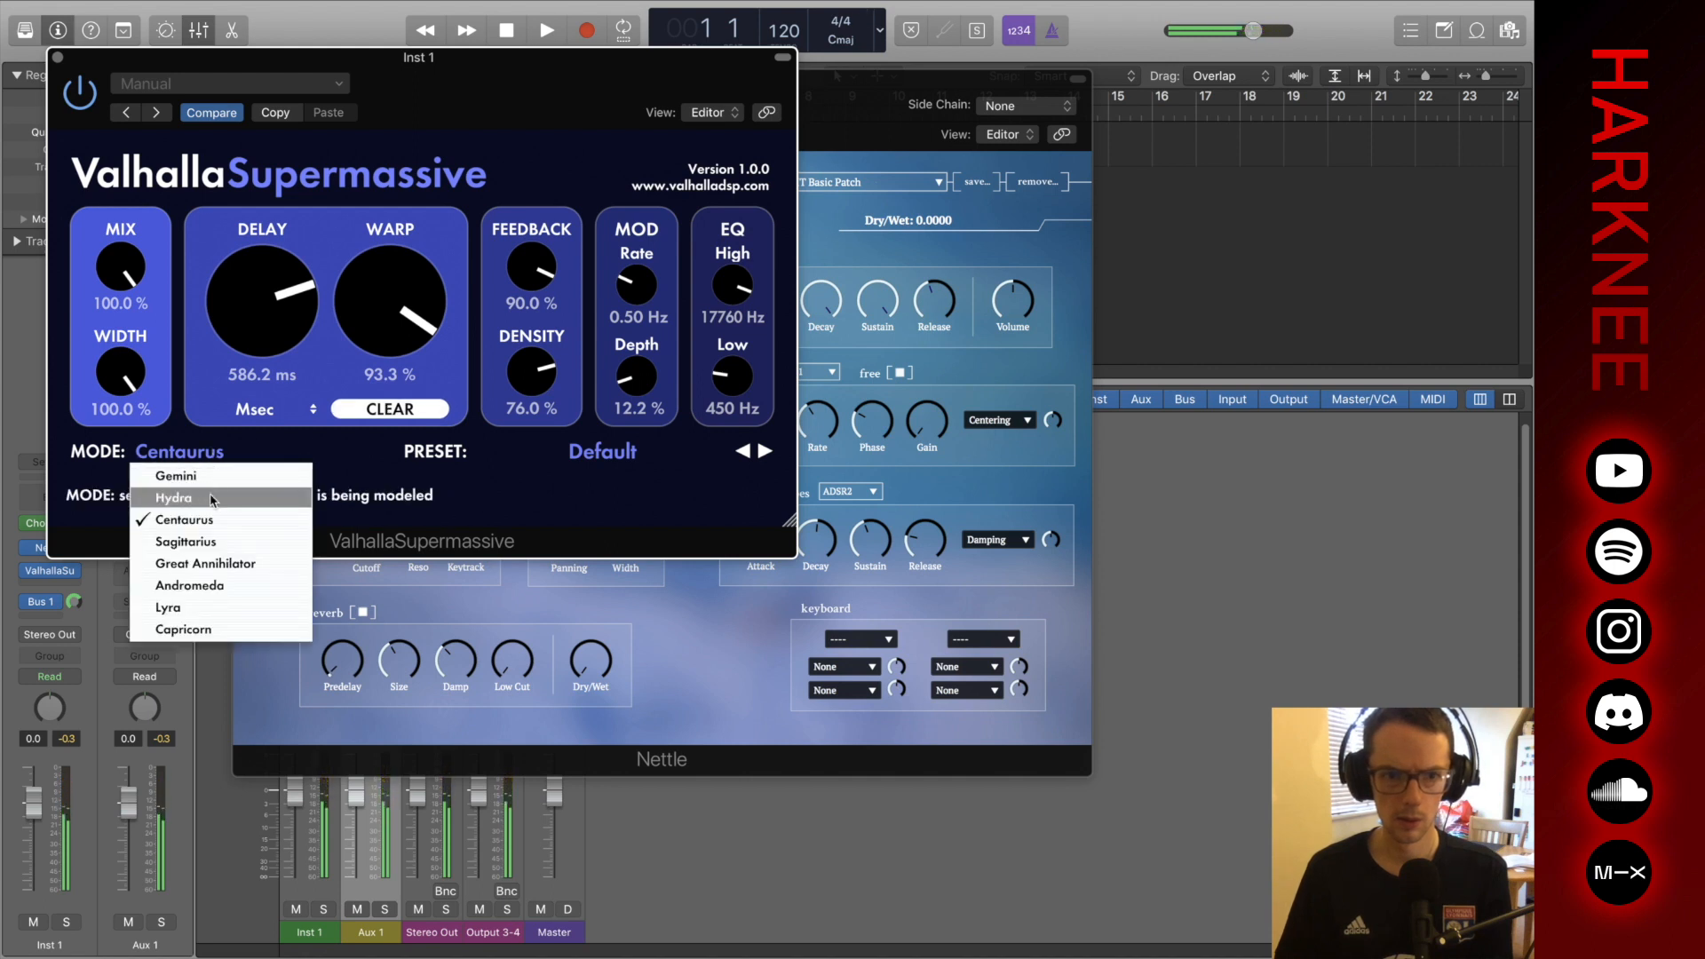
pyautogui.click(173, 491)
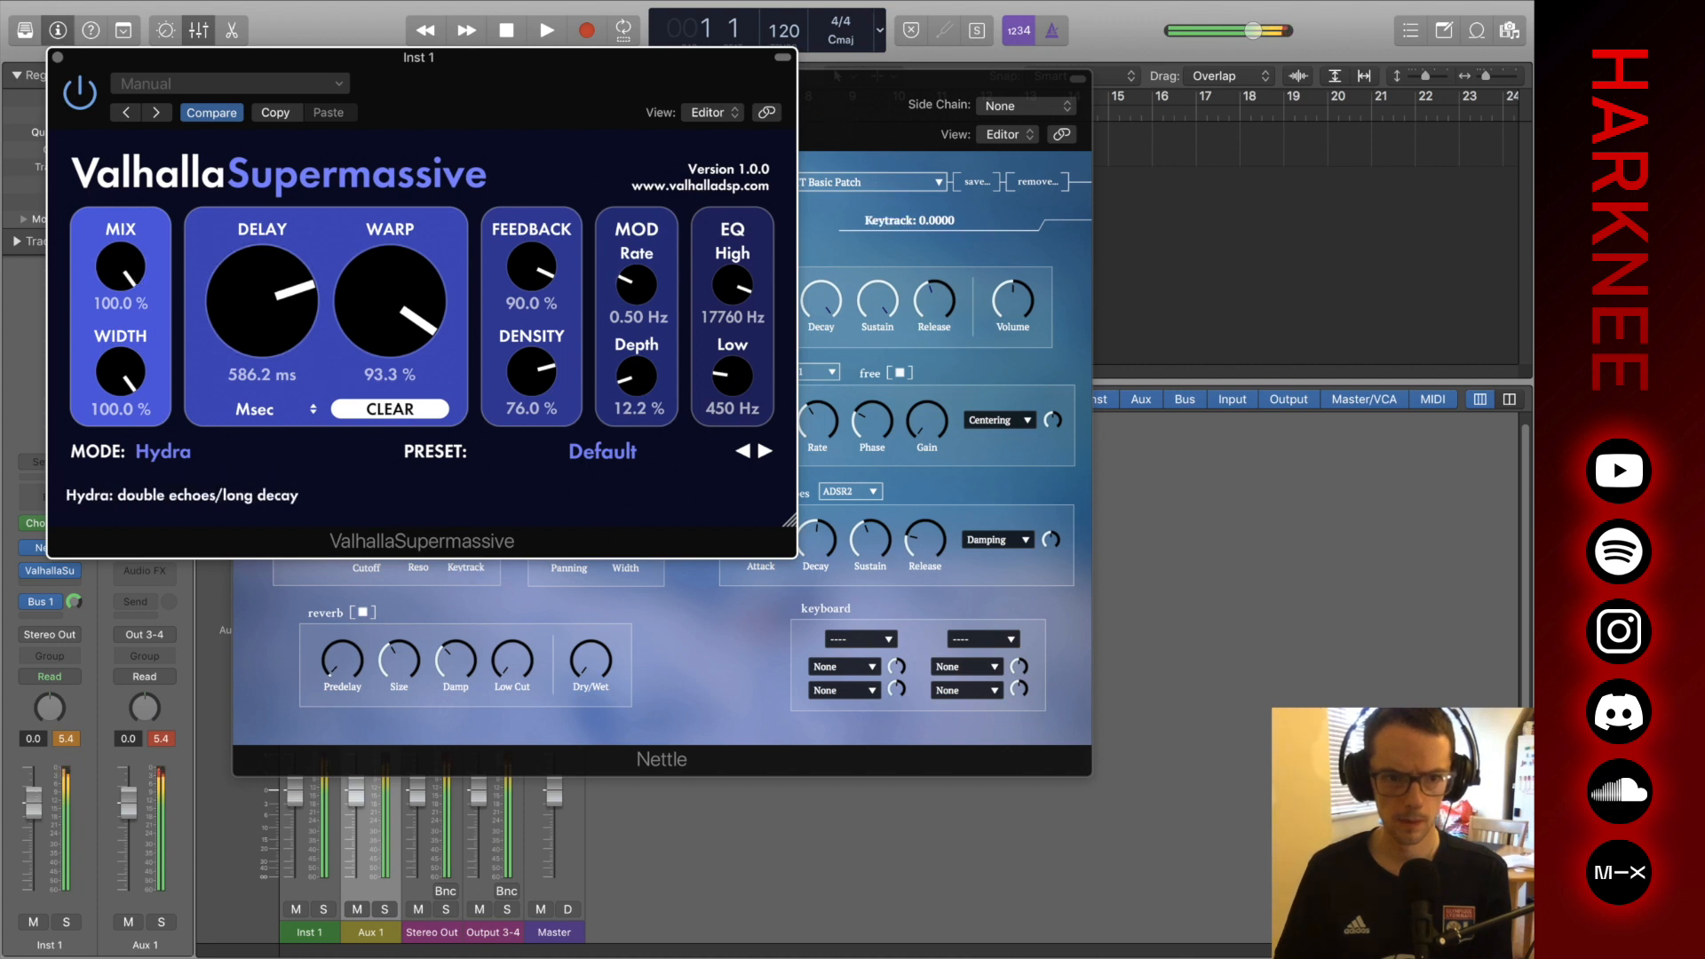
# Lower the Inst 1 channel fader to about -5.1 dB and reset its peak level display.
pyautogui.moveTo(35, 797); pyautogui.dragTo(34, 823)
pyautogui.click(69, 739)
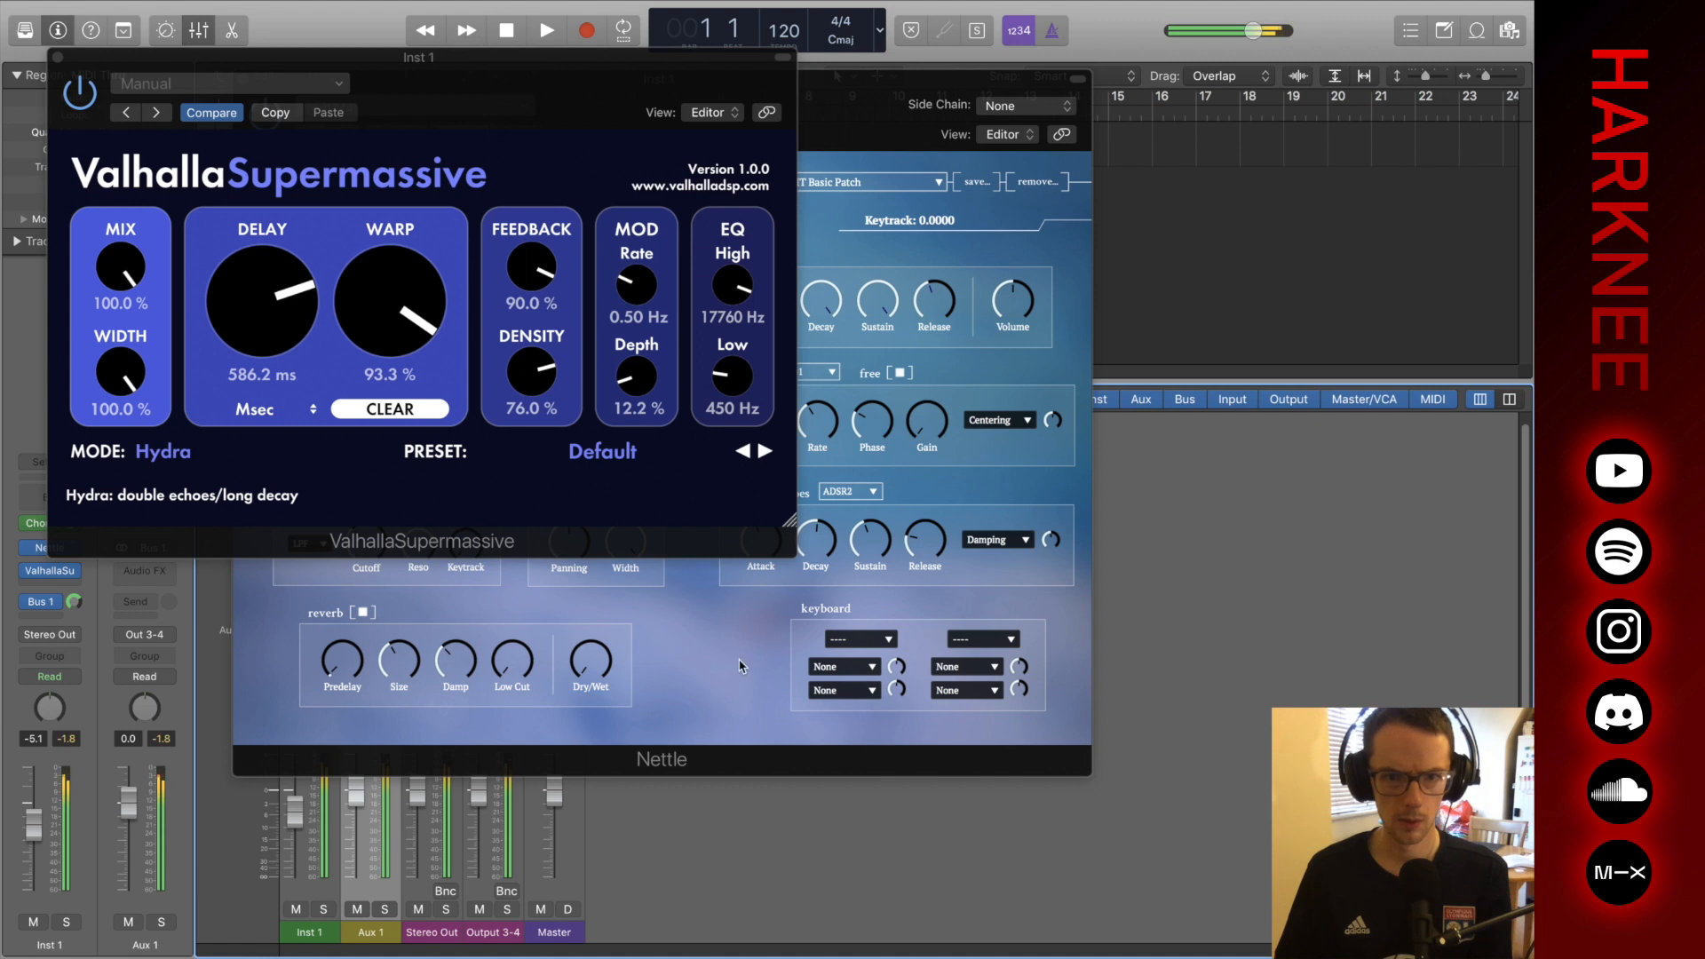
# Bypass ValhallaSupermassive on Inst 1 and bring the Nettle window back to the front.
pyautogui.click(246, 670)
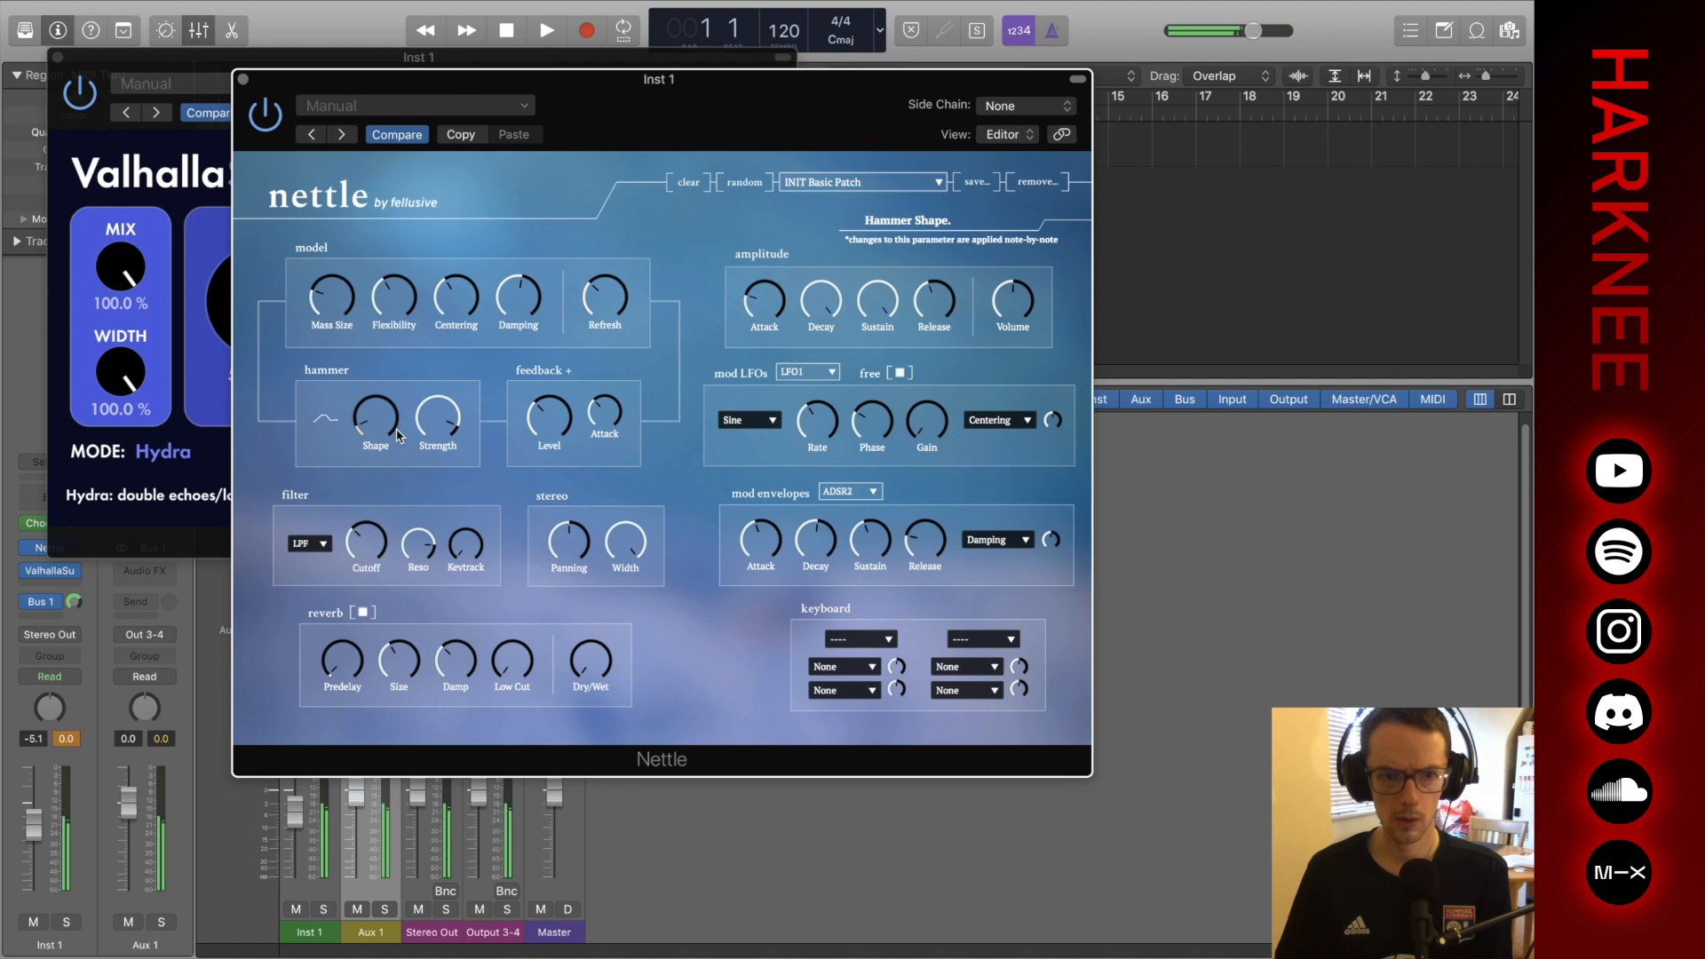
pyautogui.click(70, 122)
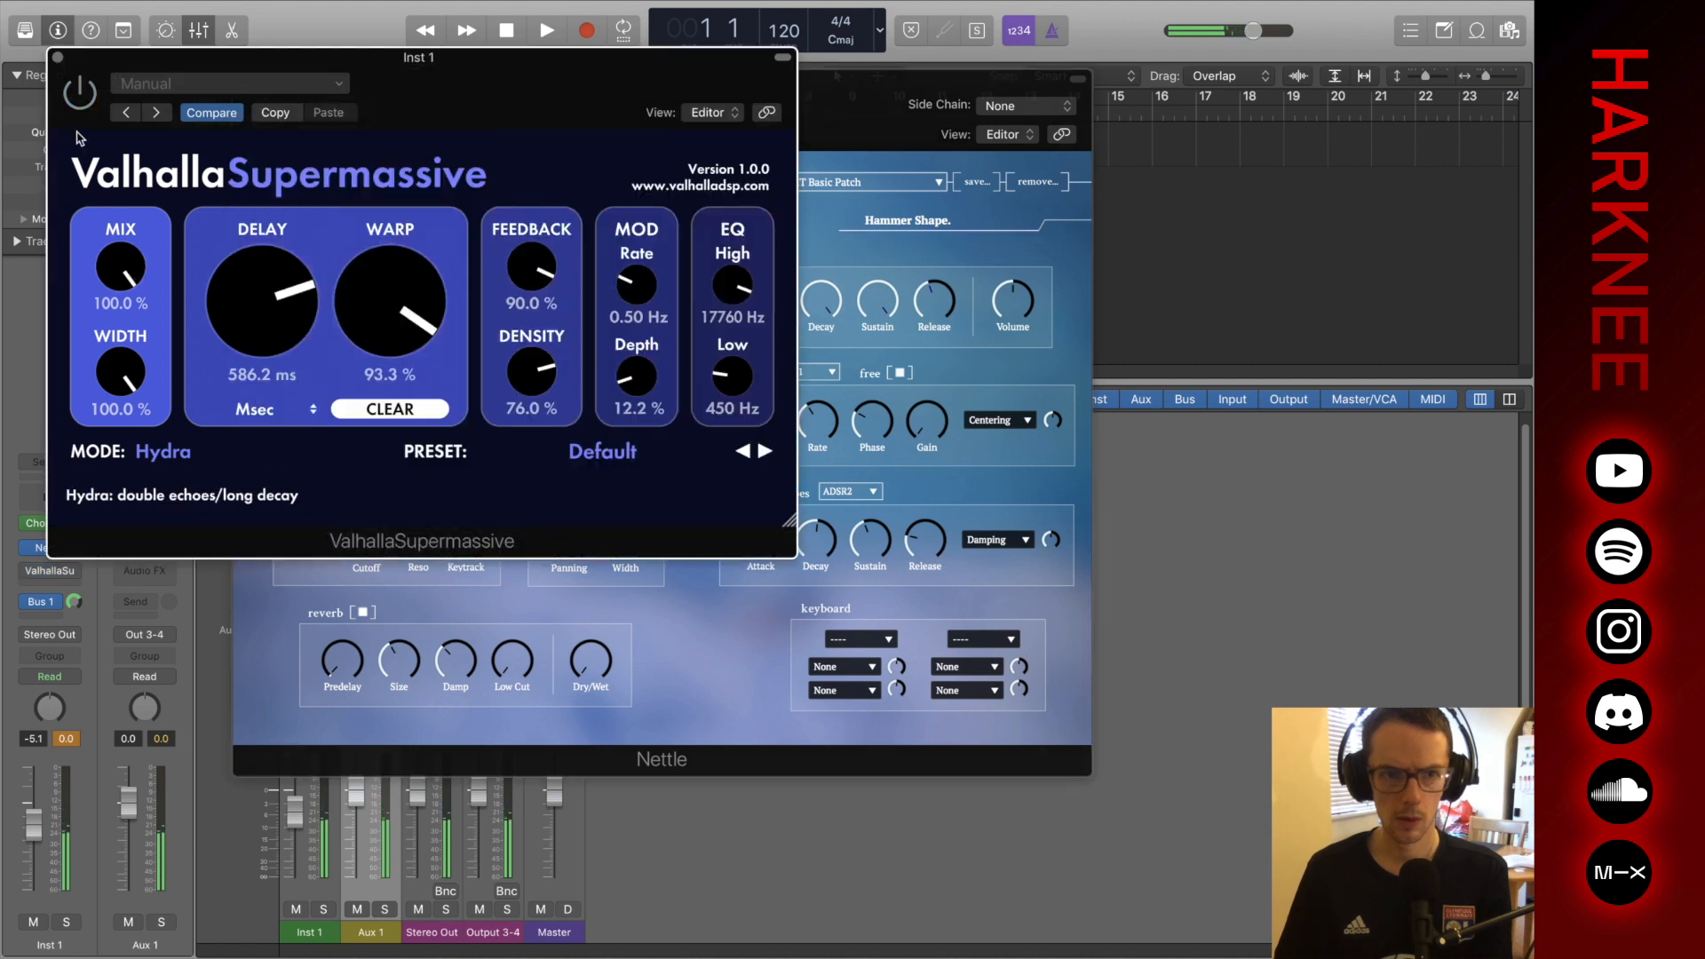
pyautogui.click(954, 263)
# Insert MeldaProduction's MFreqShifter in stereo after ValhallaSupermassive on Inst 1 and move its window beside Nettle.
pyautogui.click(55, 584)
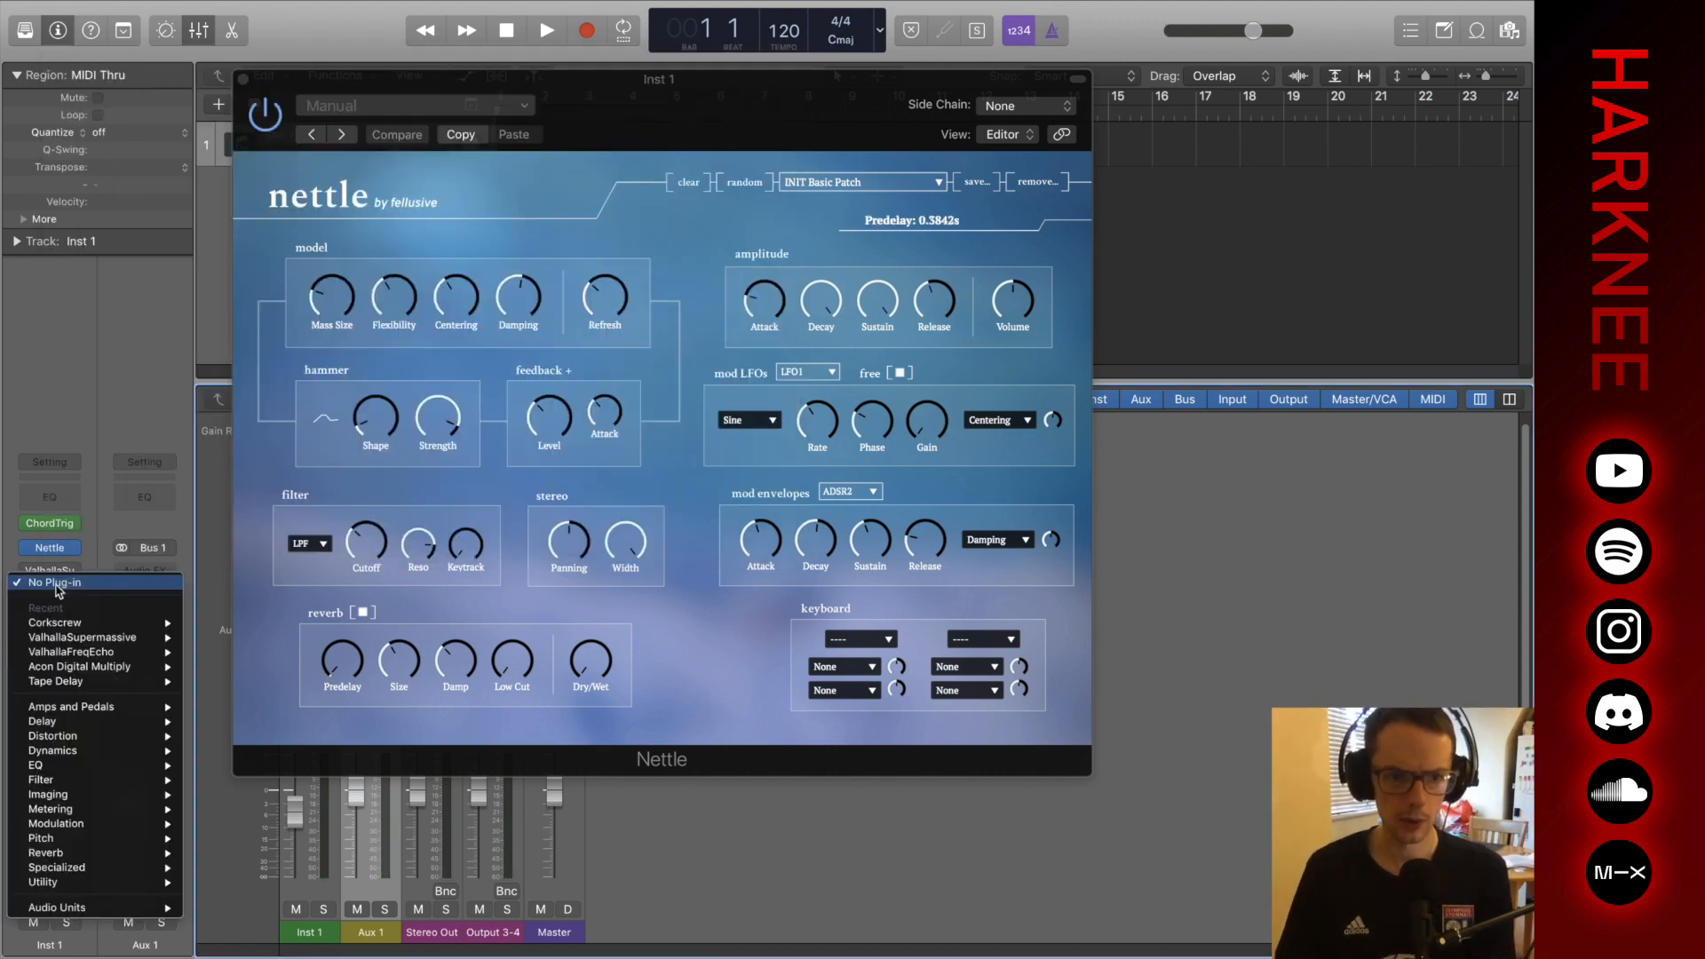
pyautogui.moveTo(88, 908)
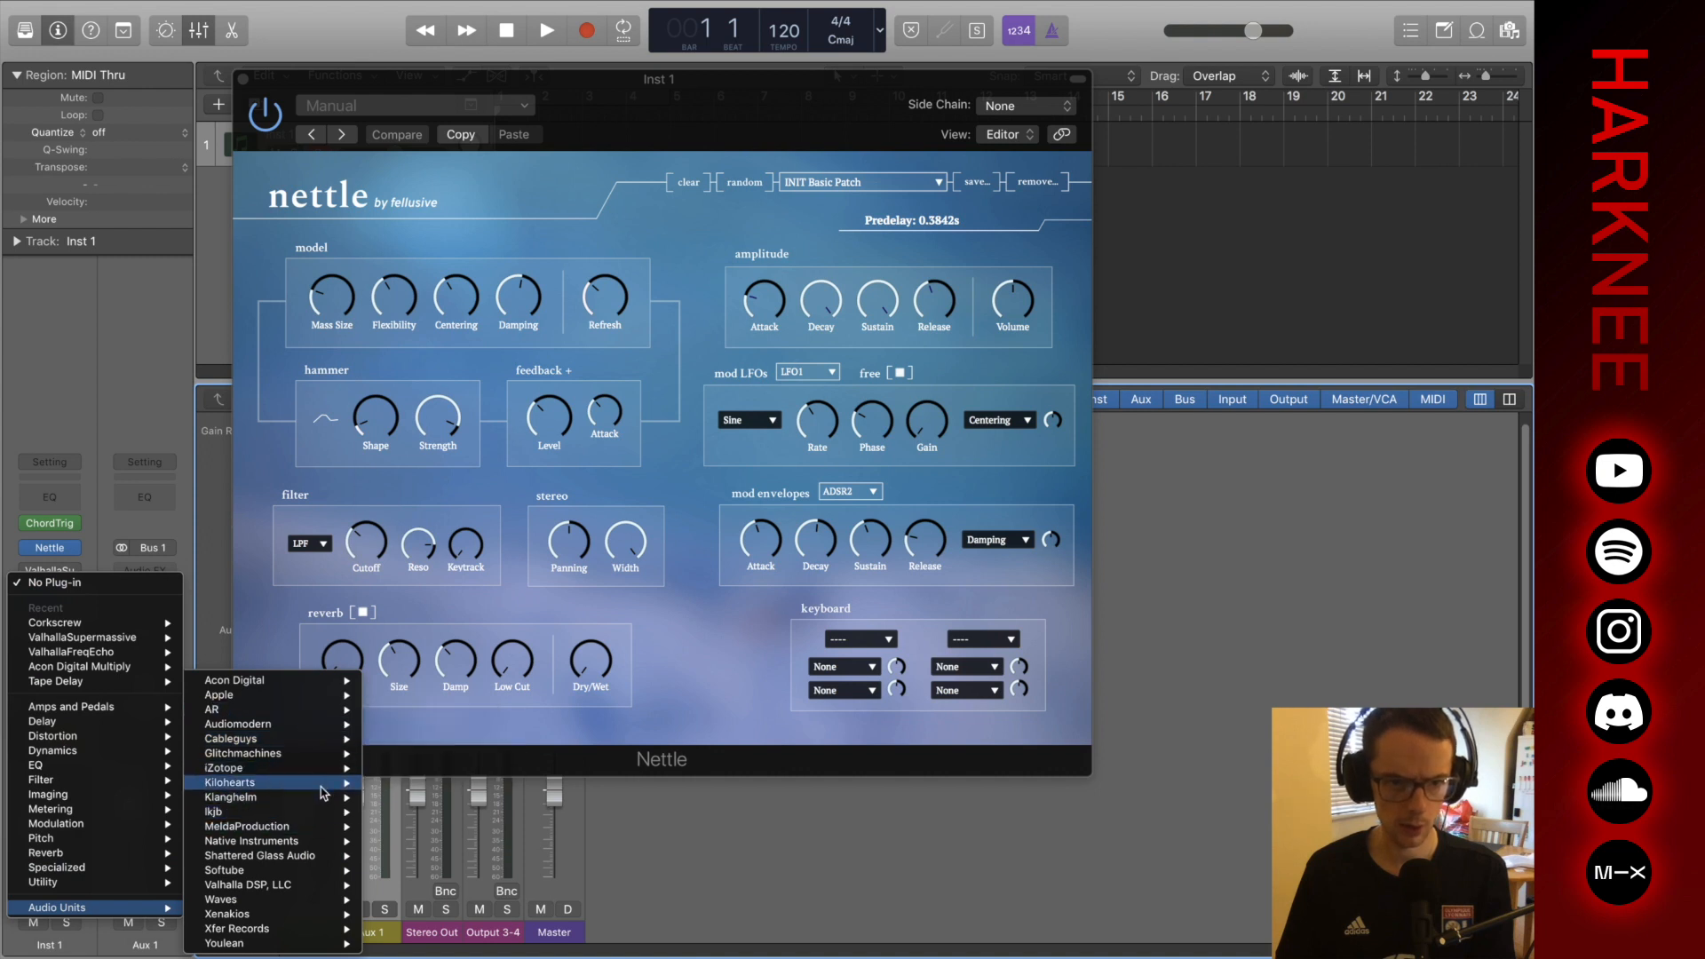
pyautogui.moveTo(317, 826)
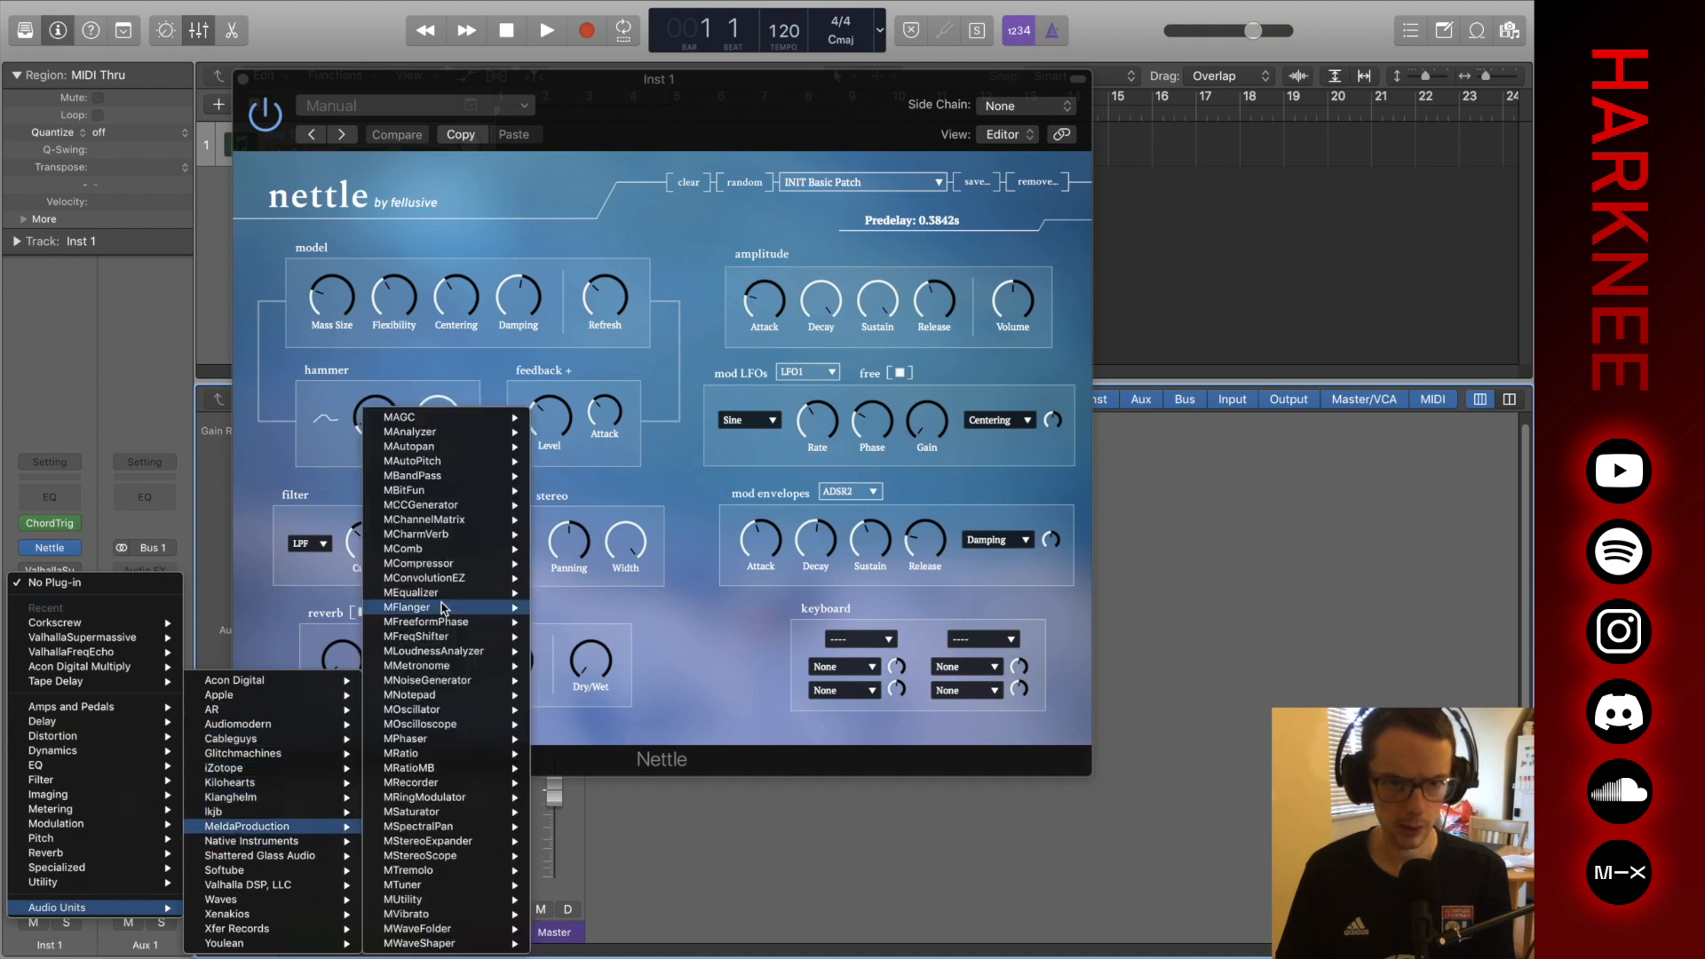
pyautogui.moveTo(462, 636)
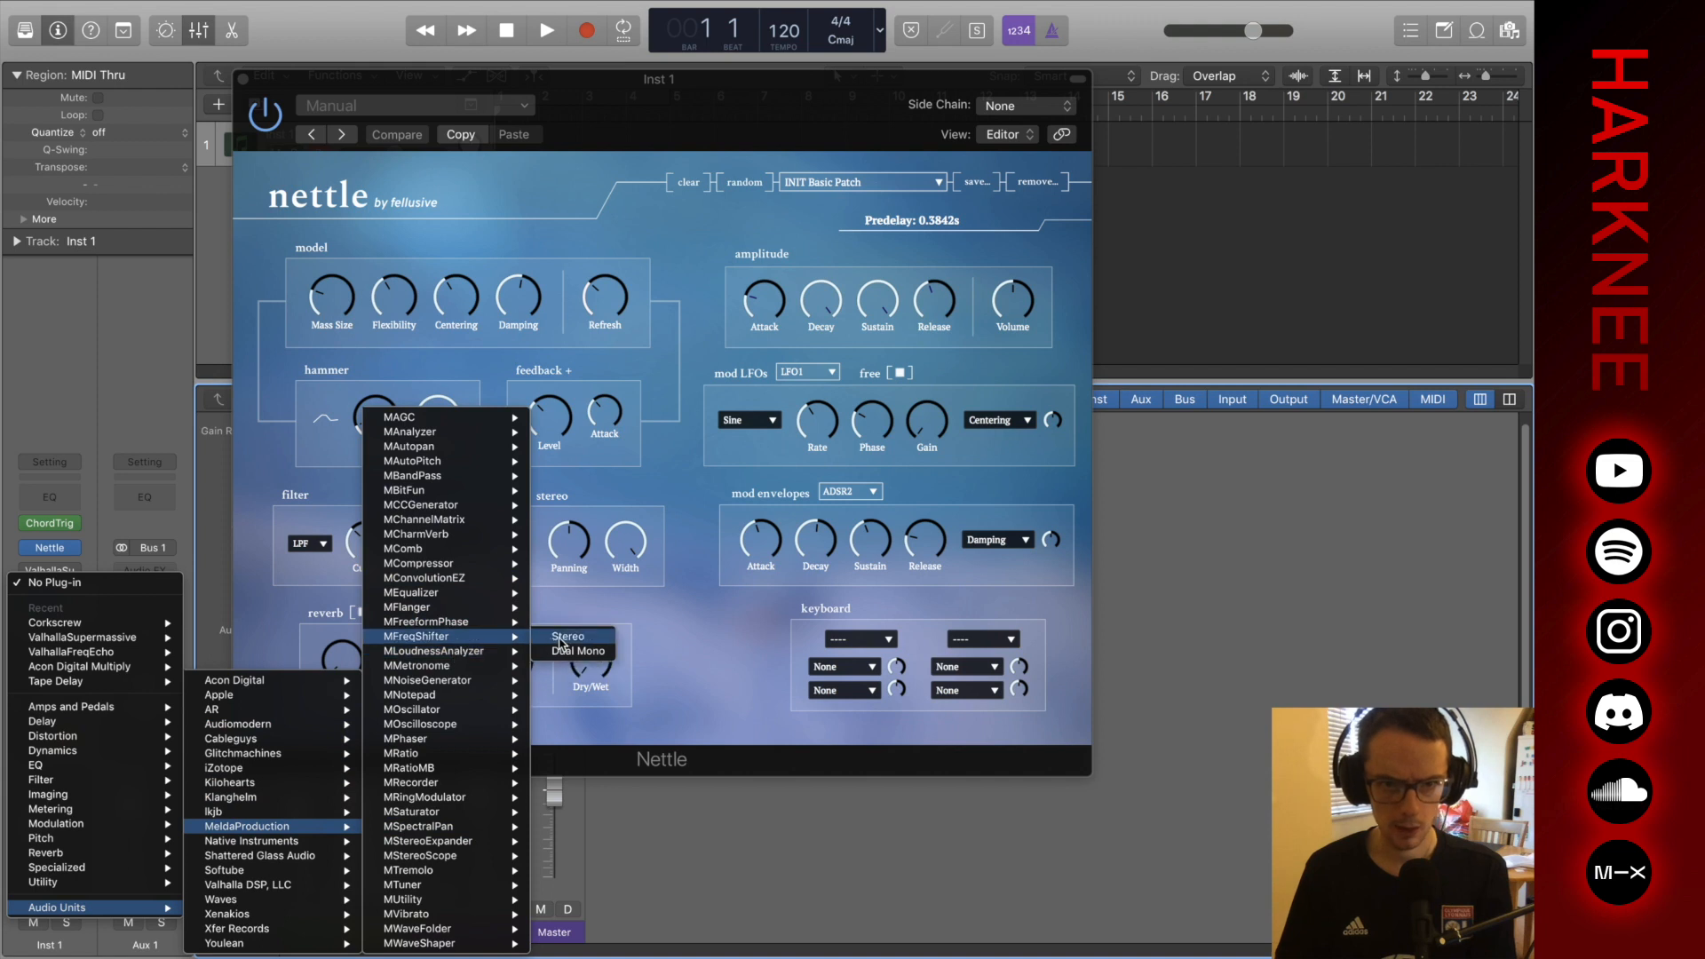
pyautogui.click(560, 637)
pyautogui.moveTo(414, 84); pyautogui.dragTo(1096, 255)
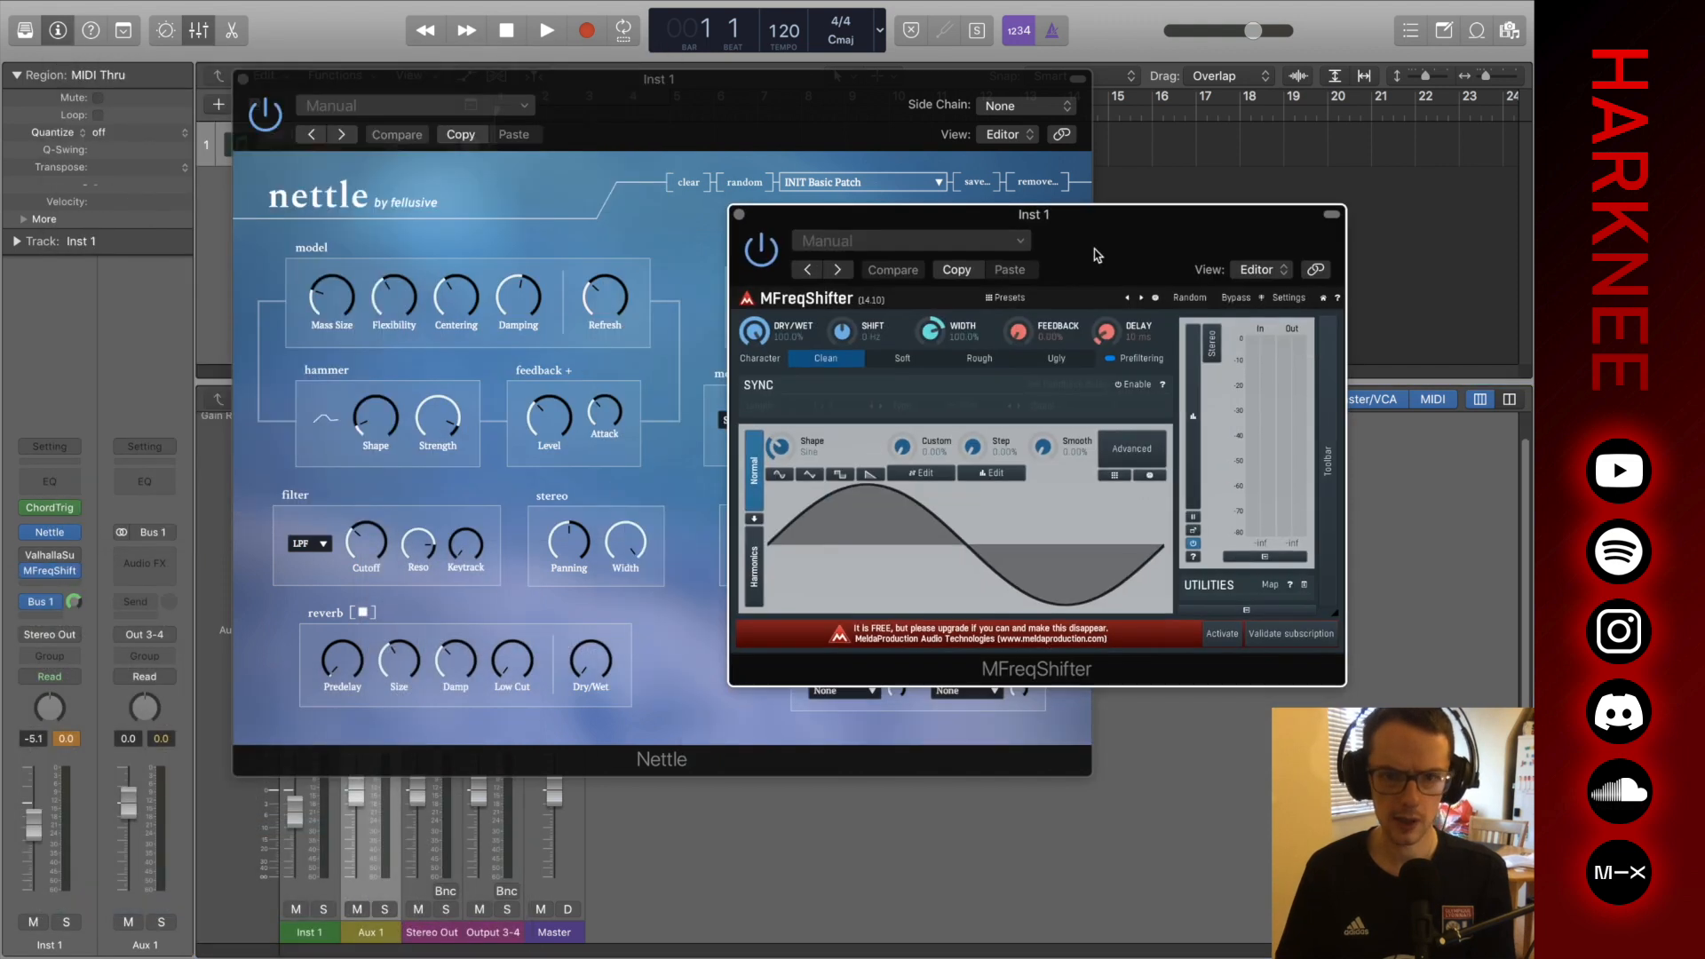
# Raise Nettle's feedback Level and model Centering, and adjust the hammer Shape.
pyautogui.click(502, 182)
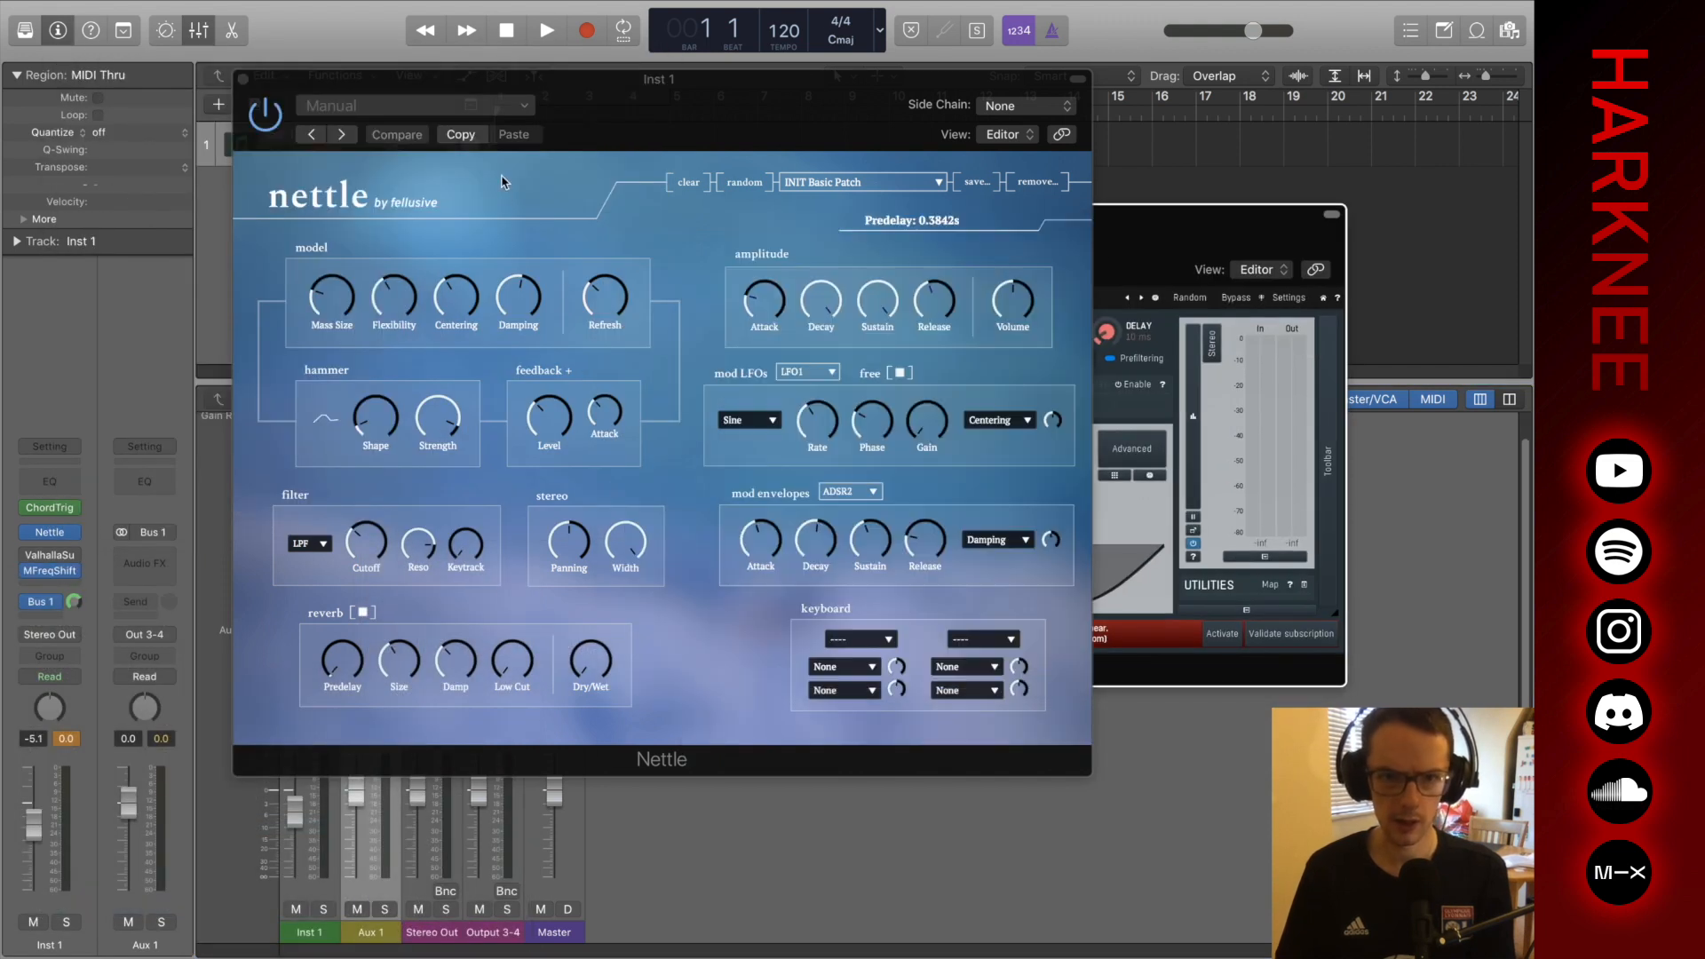
pyautogui.click(546, 416)
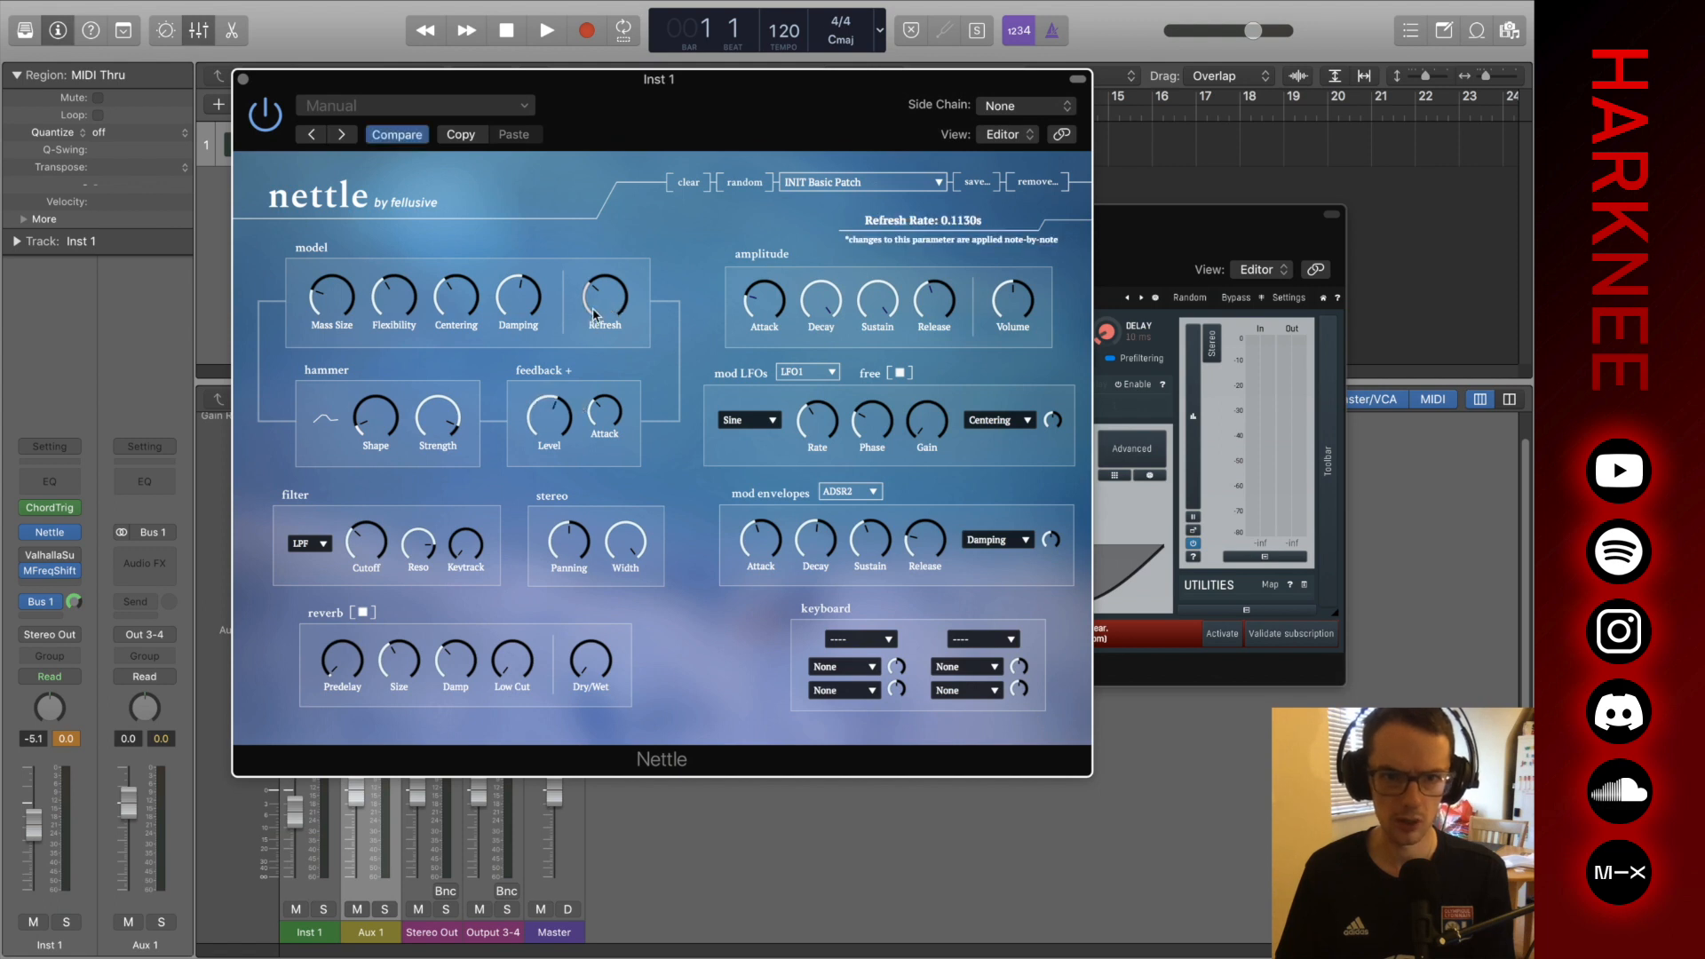
pyautogui.moveTo(464, 279); pyautogui.dragTo(484, 184)
pyautogui.moveTo(358, 419); pyautogui.dragTo(385, 366)
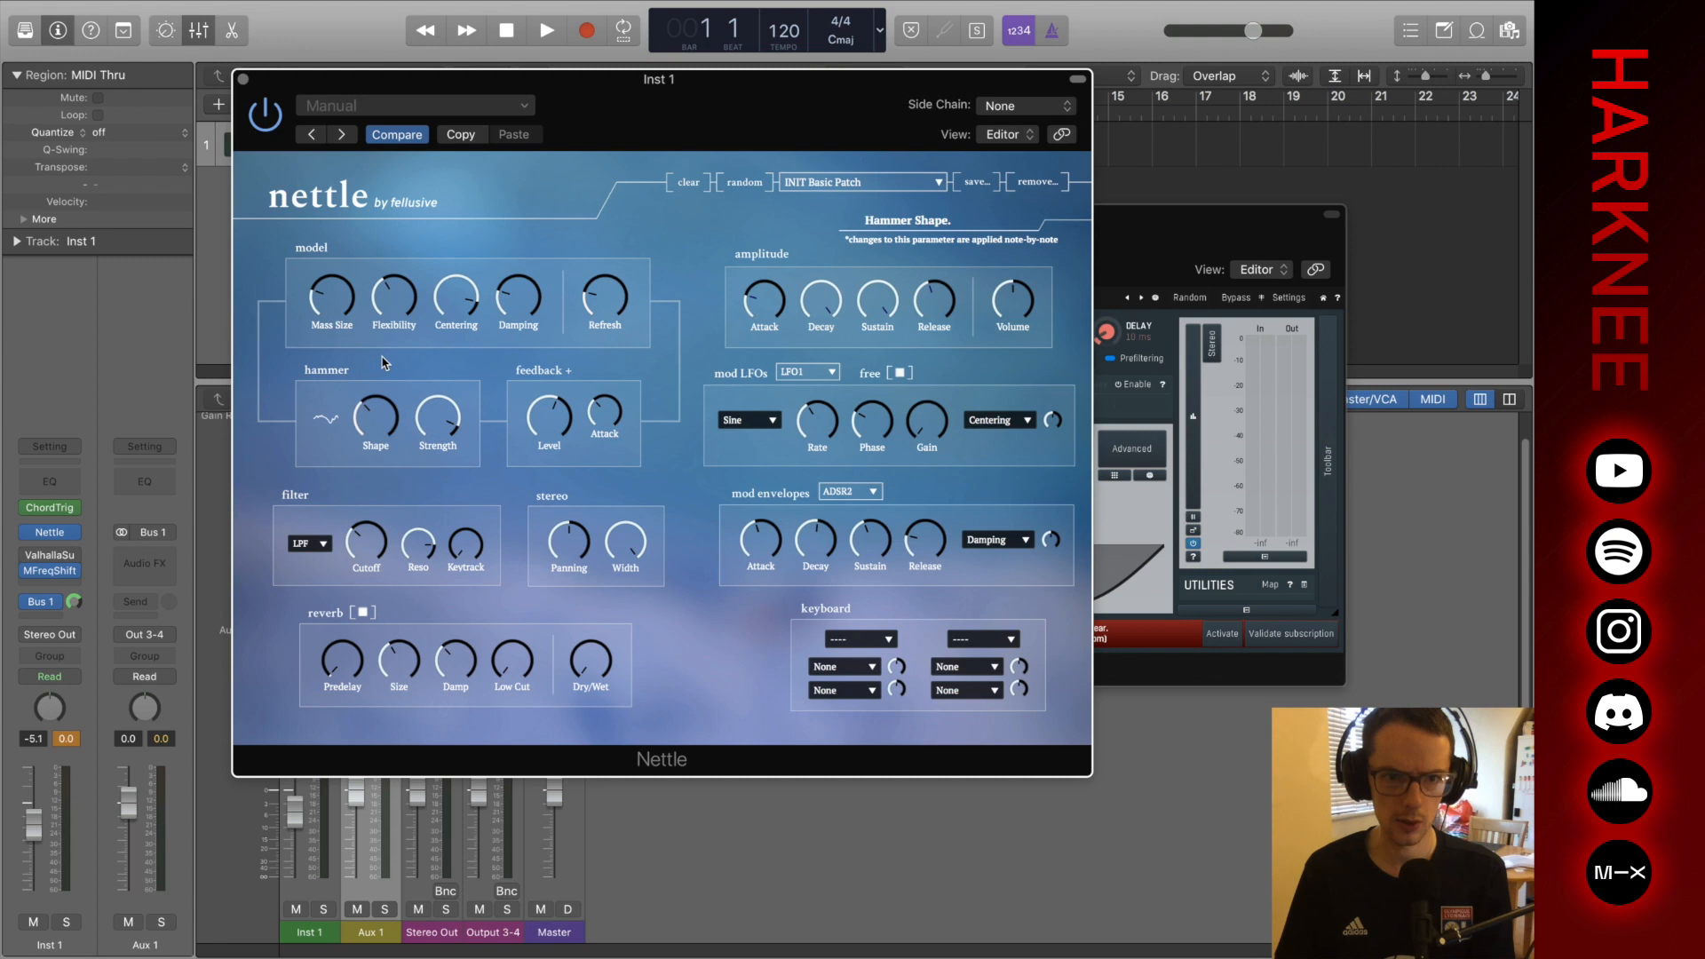
# Set the MFreqShifter Shift to about -184 Hz.
pyautogui.click(1159, 263)
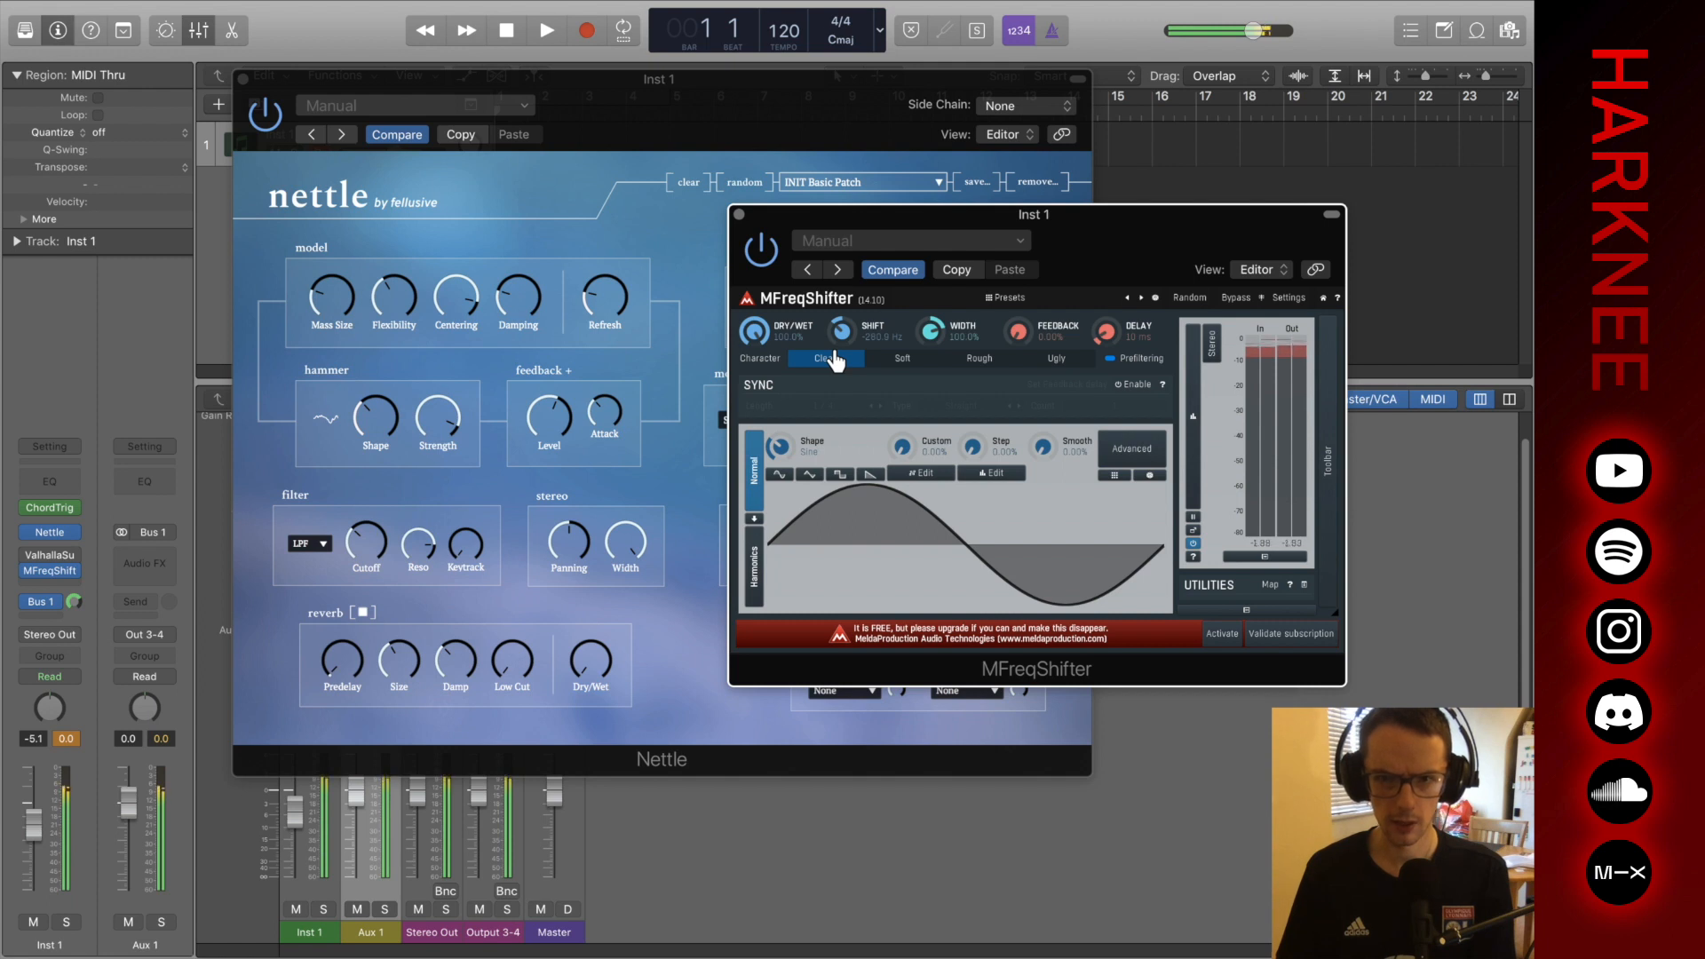
pyautogui.moveTo(840, 331)
pyautogui.mouseDown()
pyautogui.moveTo(840, 308)
pyautogui.moveTo(850, 336)
pyautogui.mouseUp()
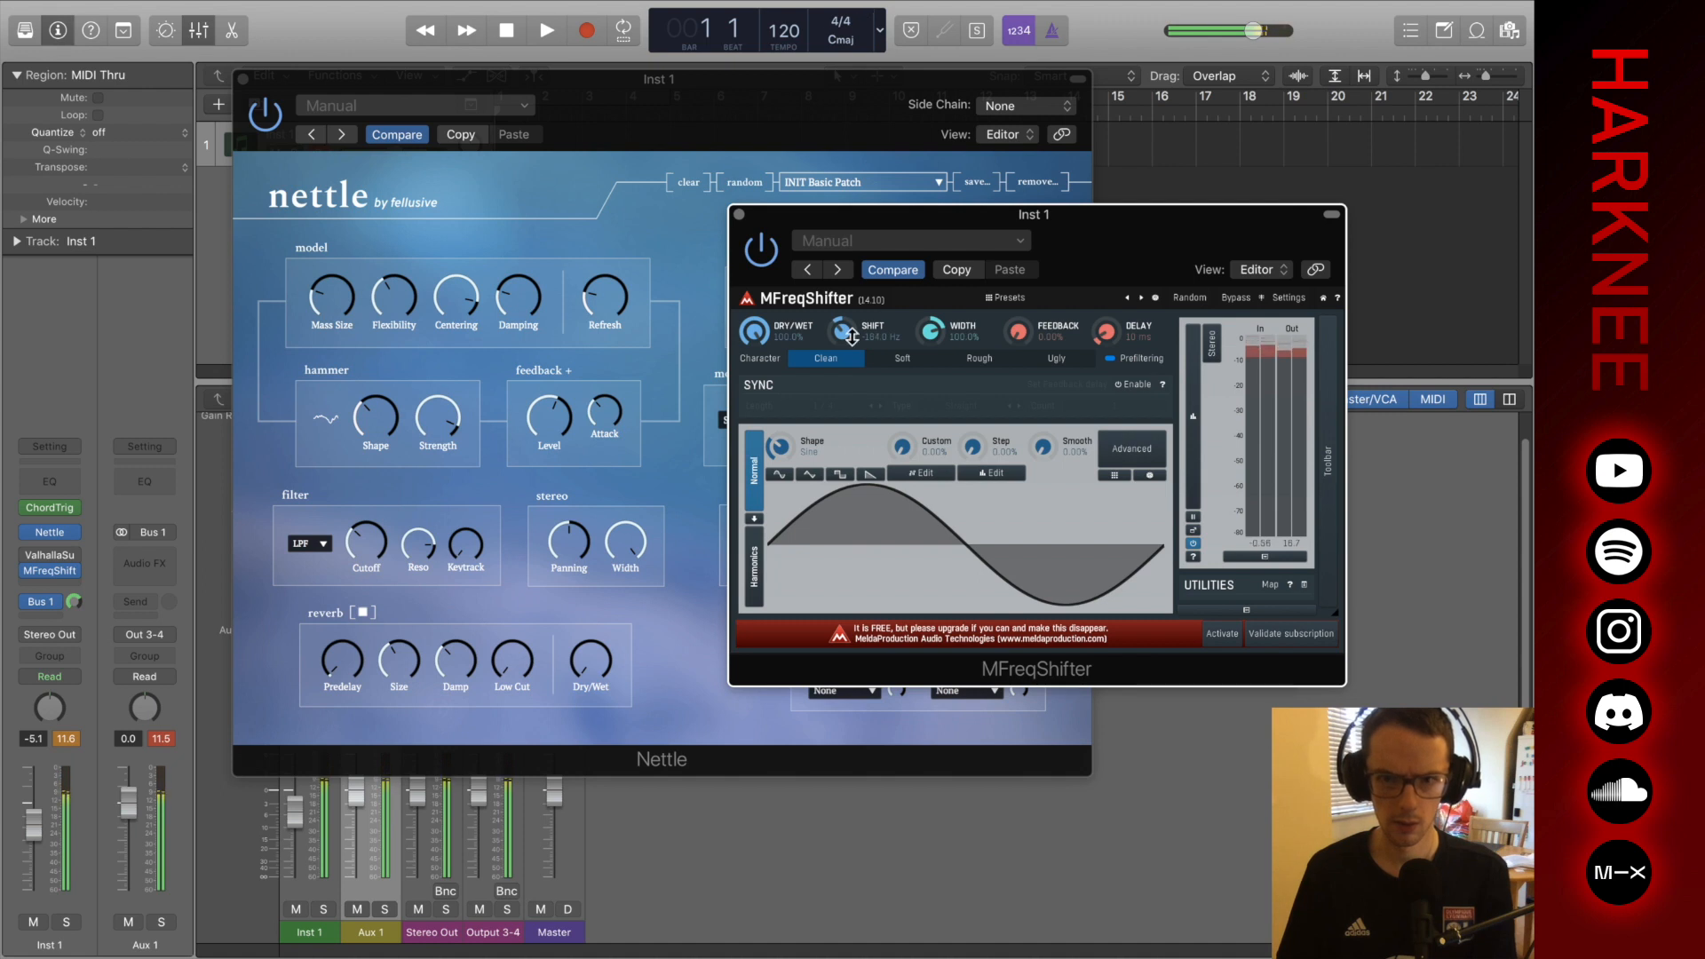
# Compare the sound with MFreqShifter bypassed and active, and close its window.
pyautogui.click(767, 254)
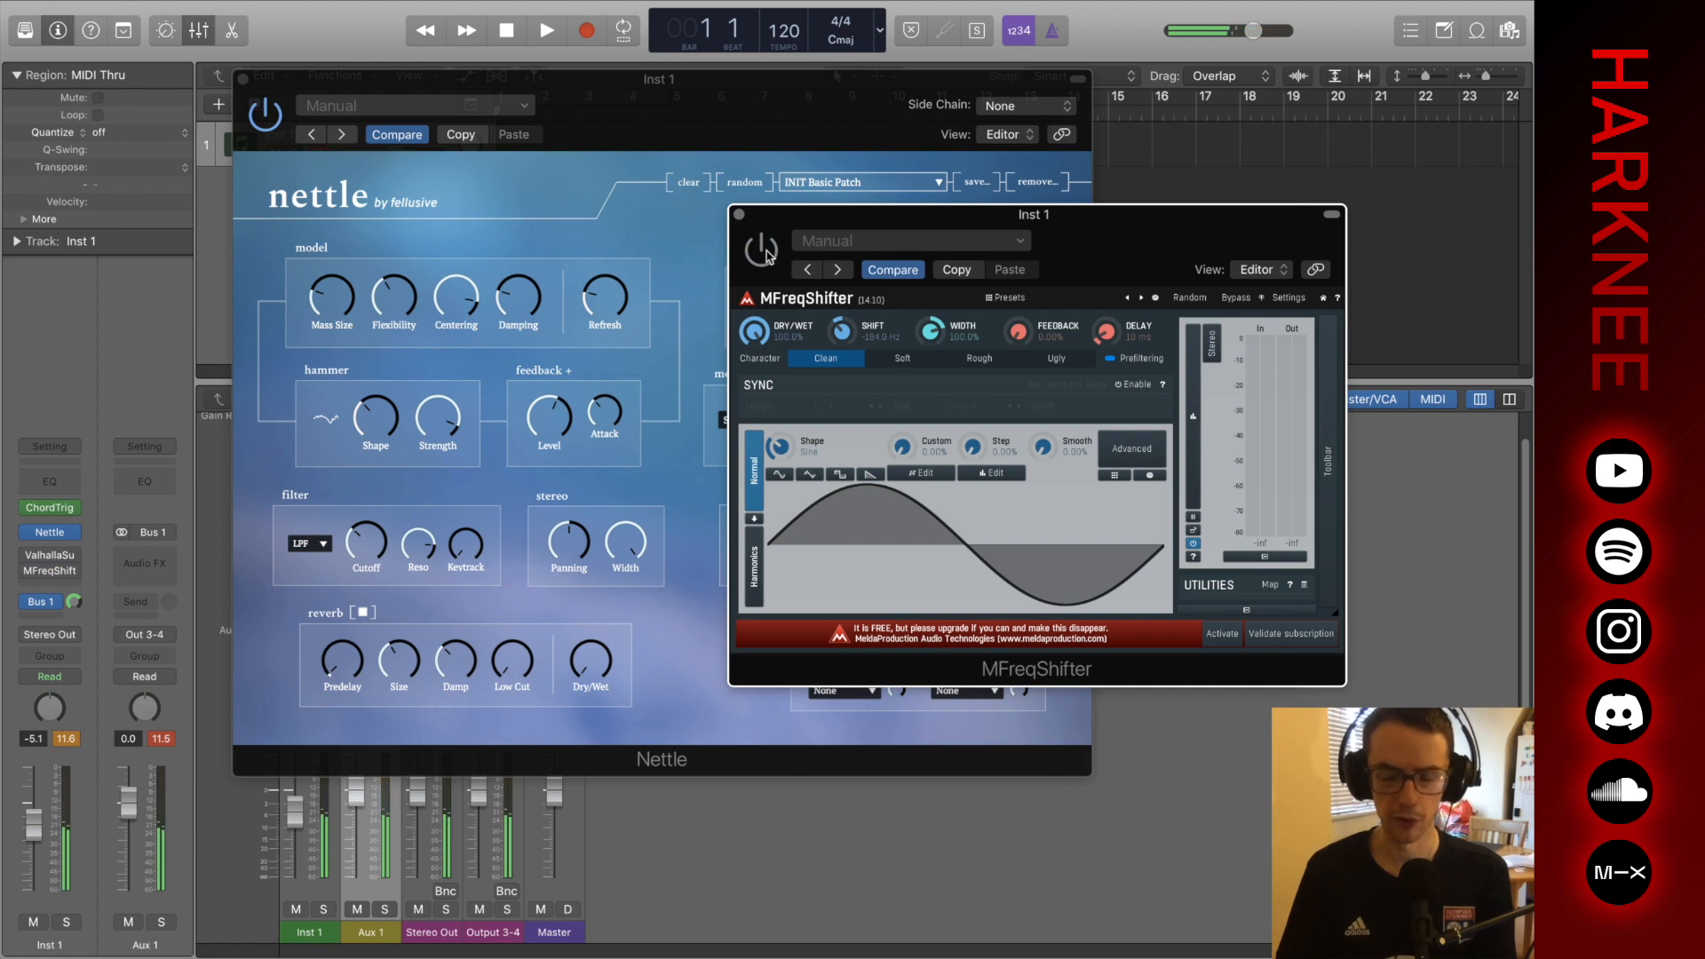
pyautogui.click(767, 255)
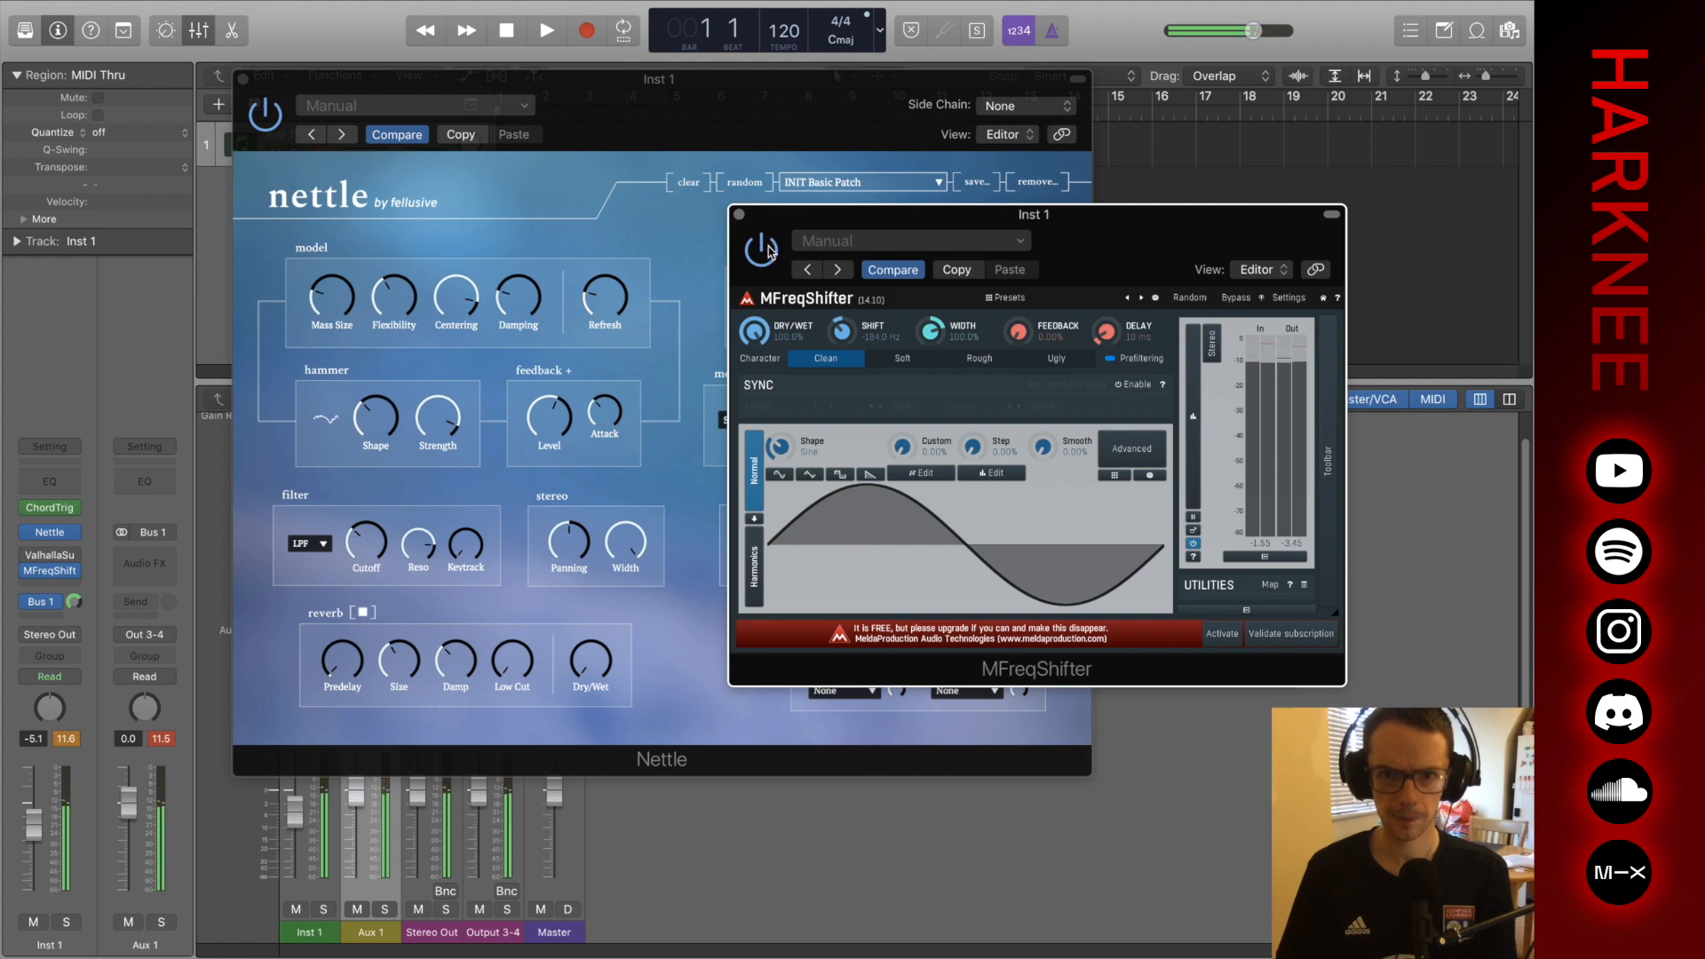
pyautogui.click(739, 216)
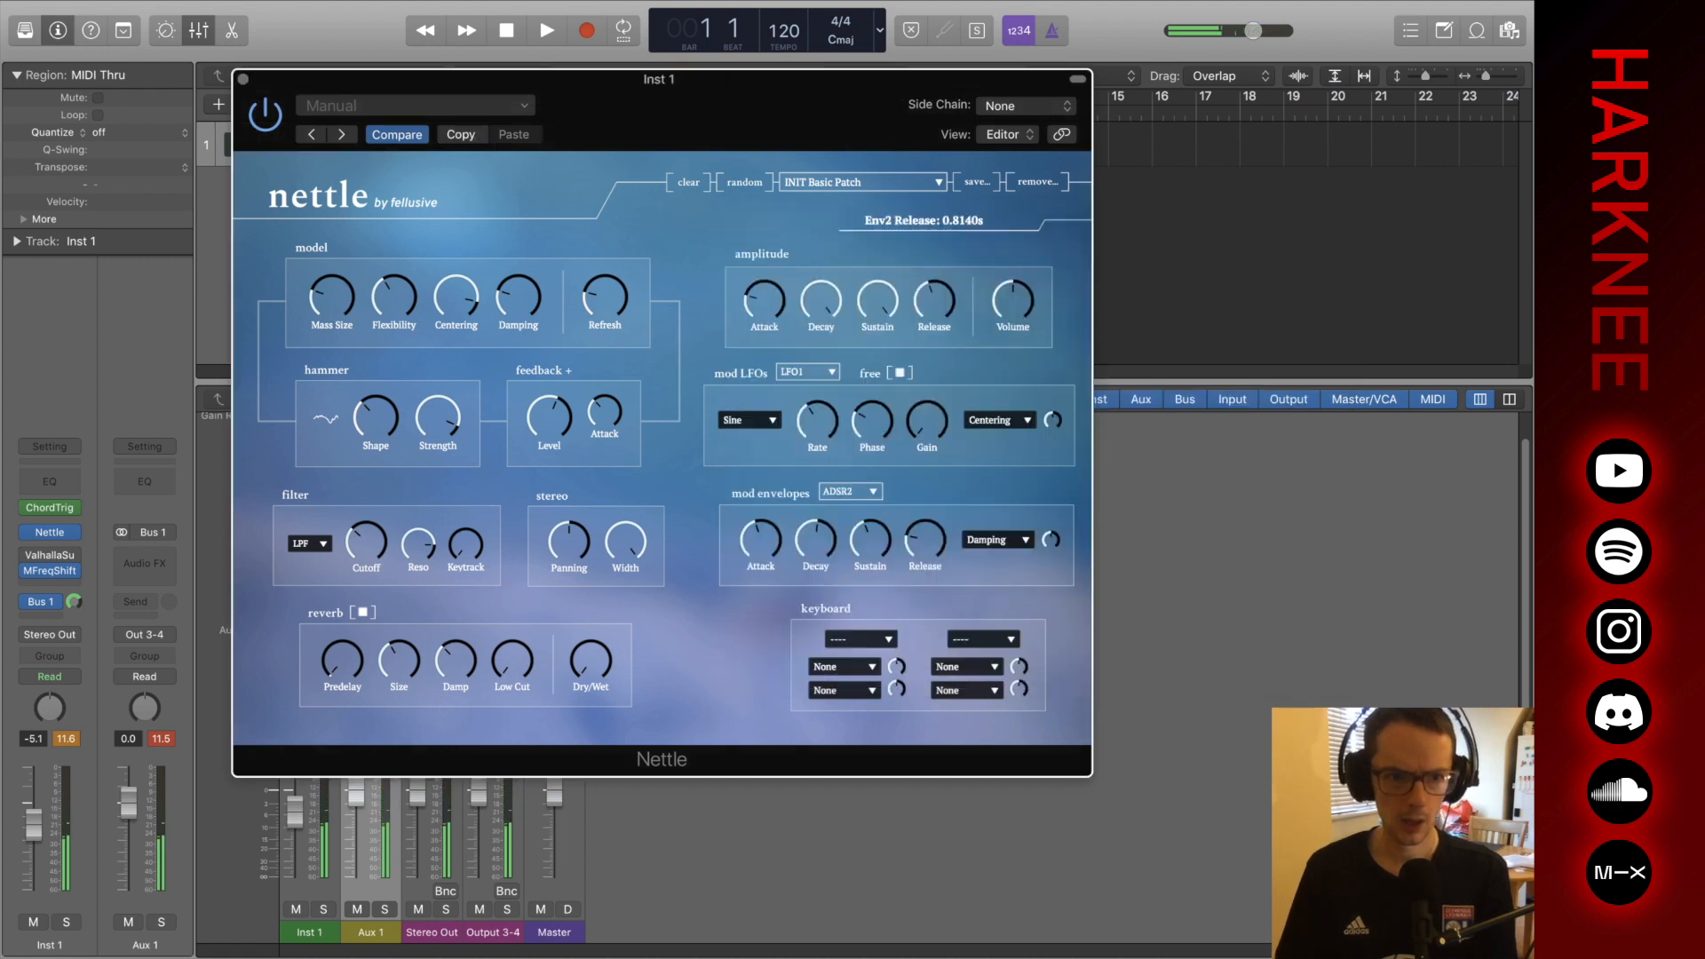
# Insert Acon Digital Multiply in stereo after ValhallaSupermassive on Inst 1 and move its window over Nettle.
pyautogui.click(53, 586)
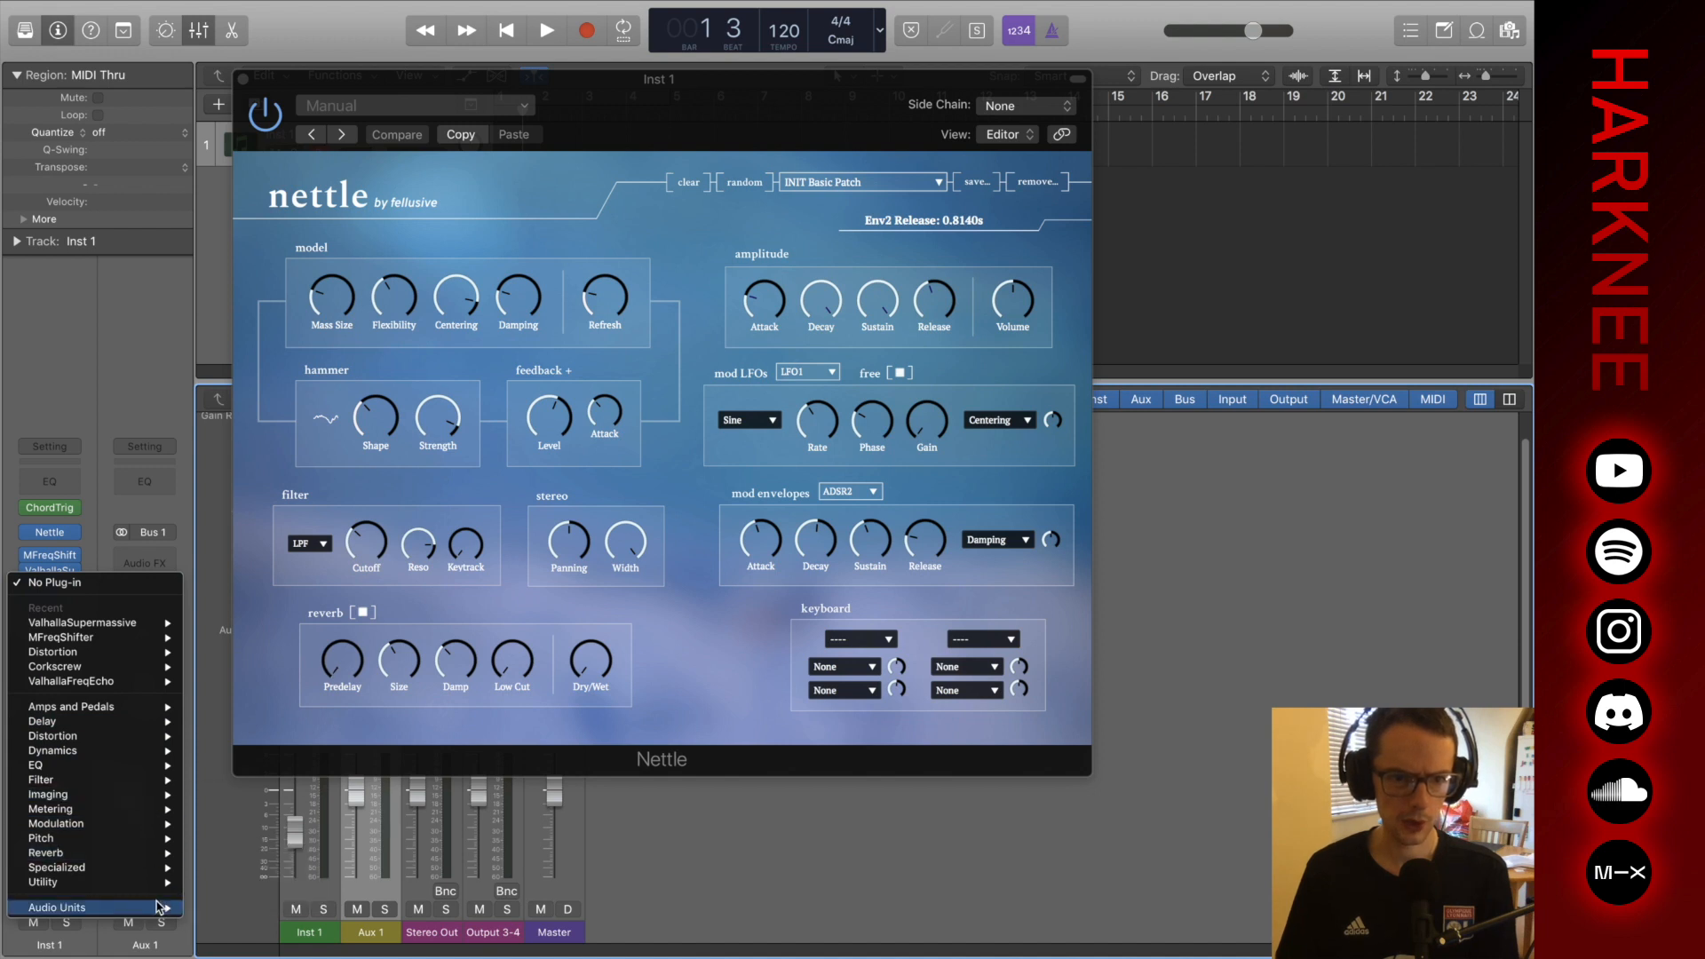
pyautogui.moveTo(160, 907)
pyautogui.moveTo(317, 690)
pyautogui.moveTo(464, 685)
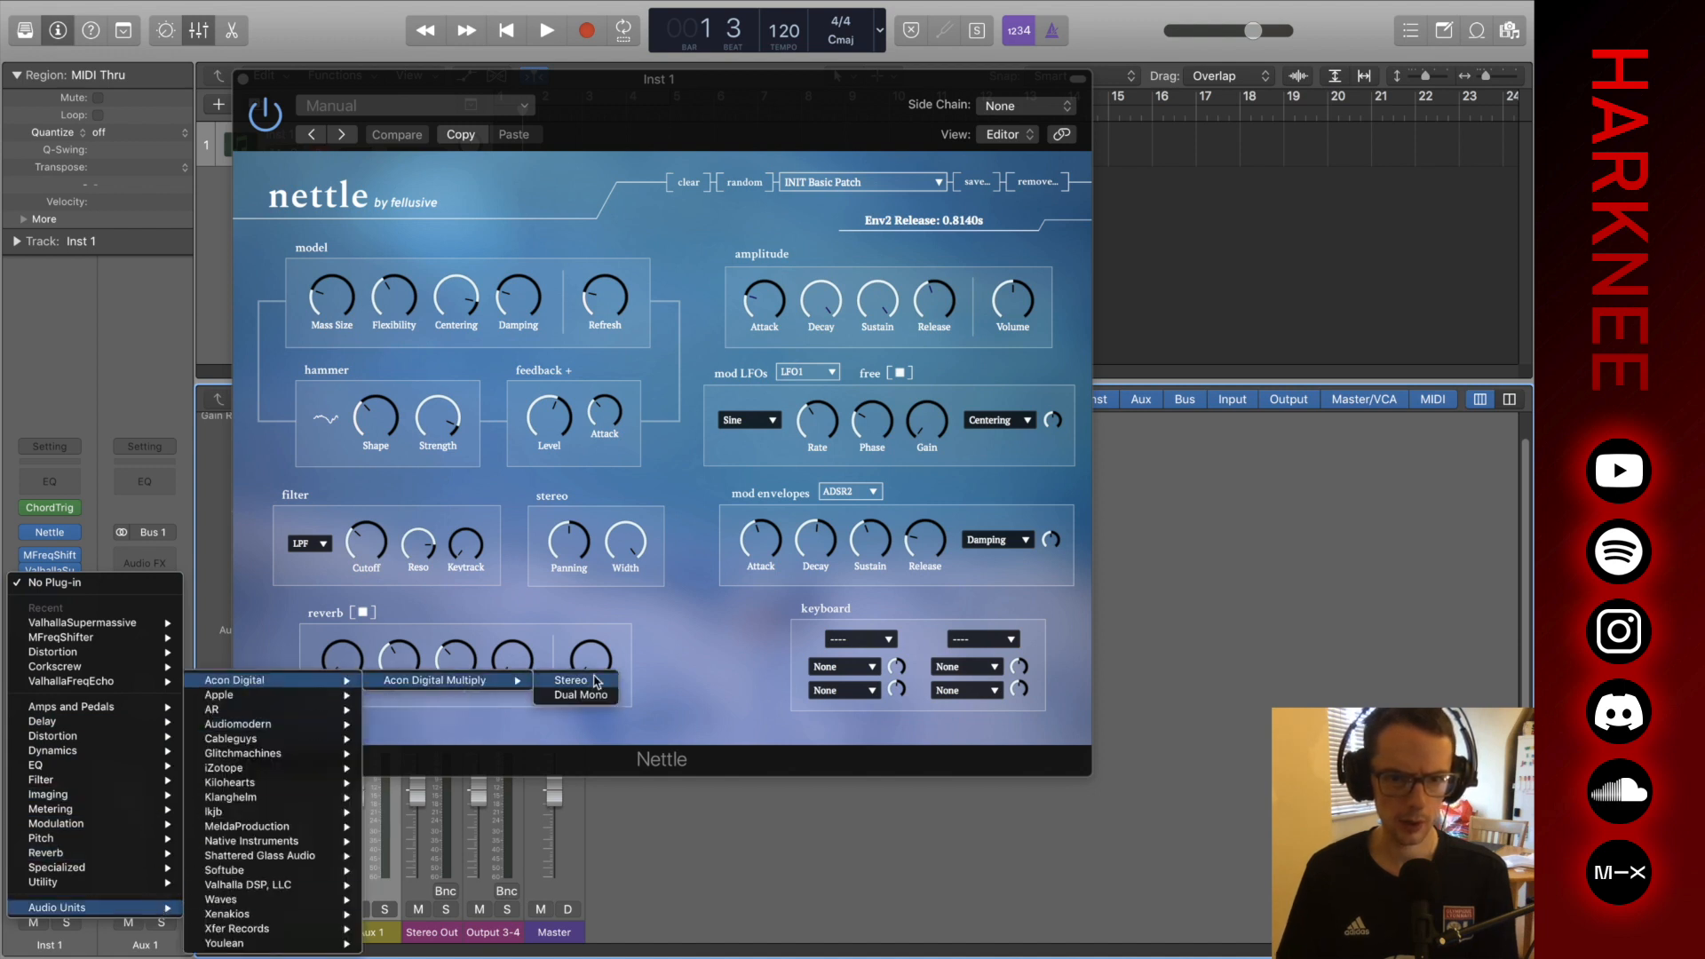
pyautogui.click(593, 682)
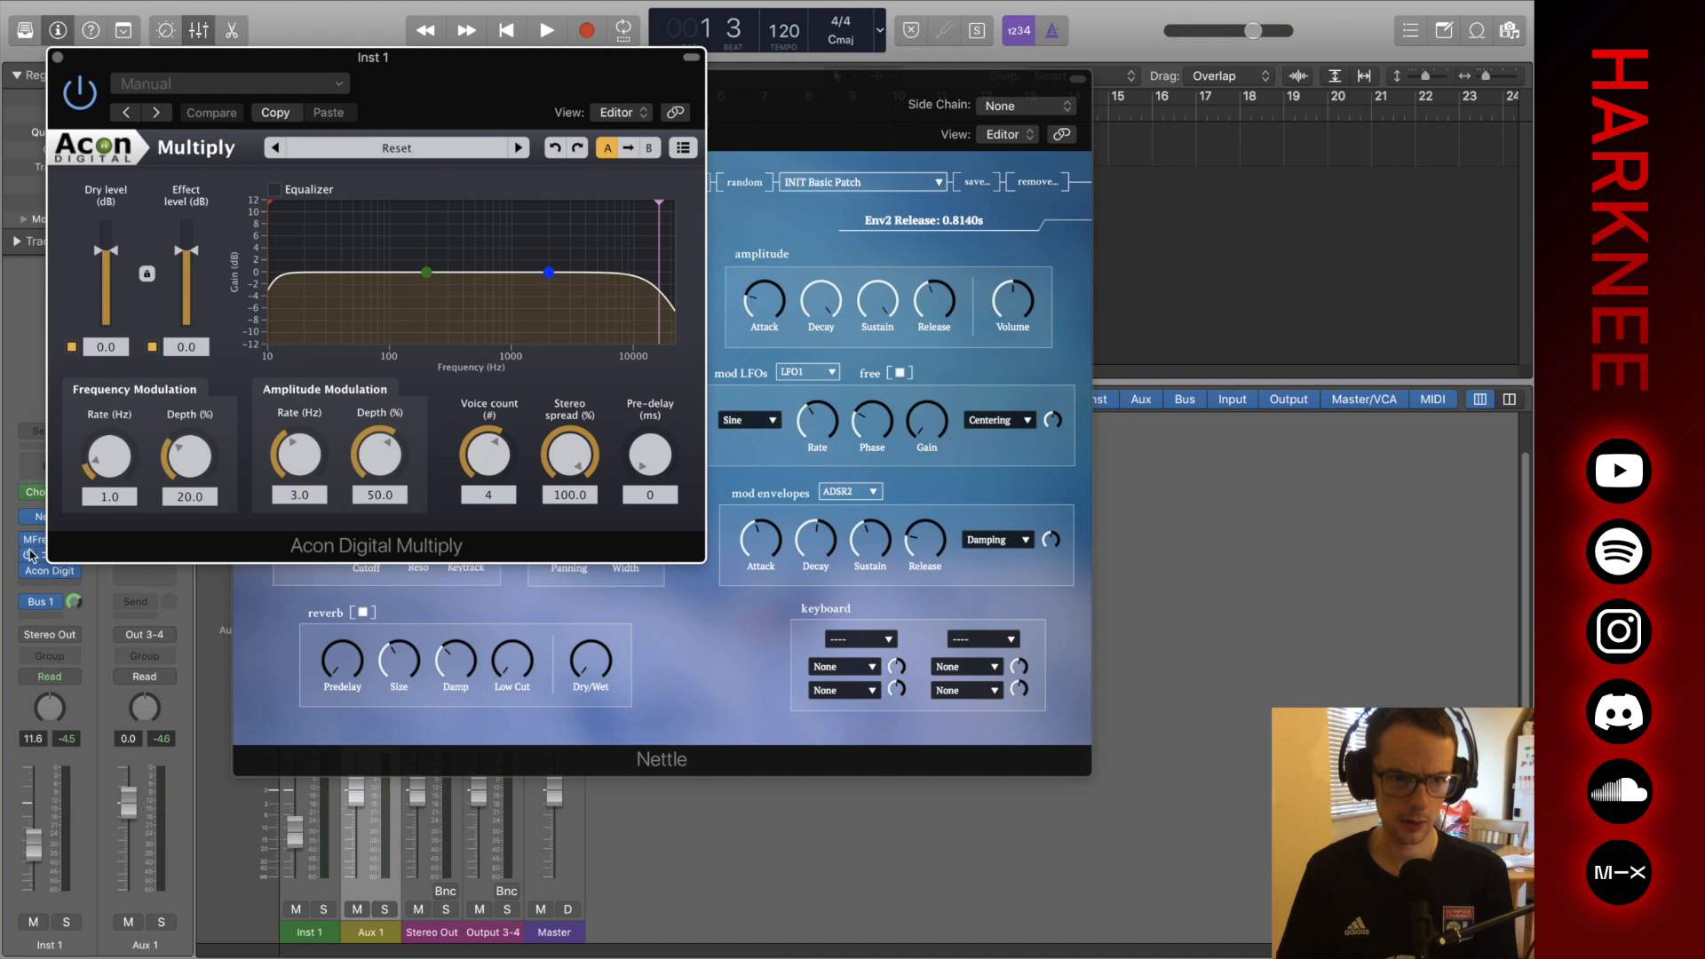
pyautogui.moveTo(420, 96); pyautogui.dragTo(818, 217)
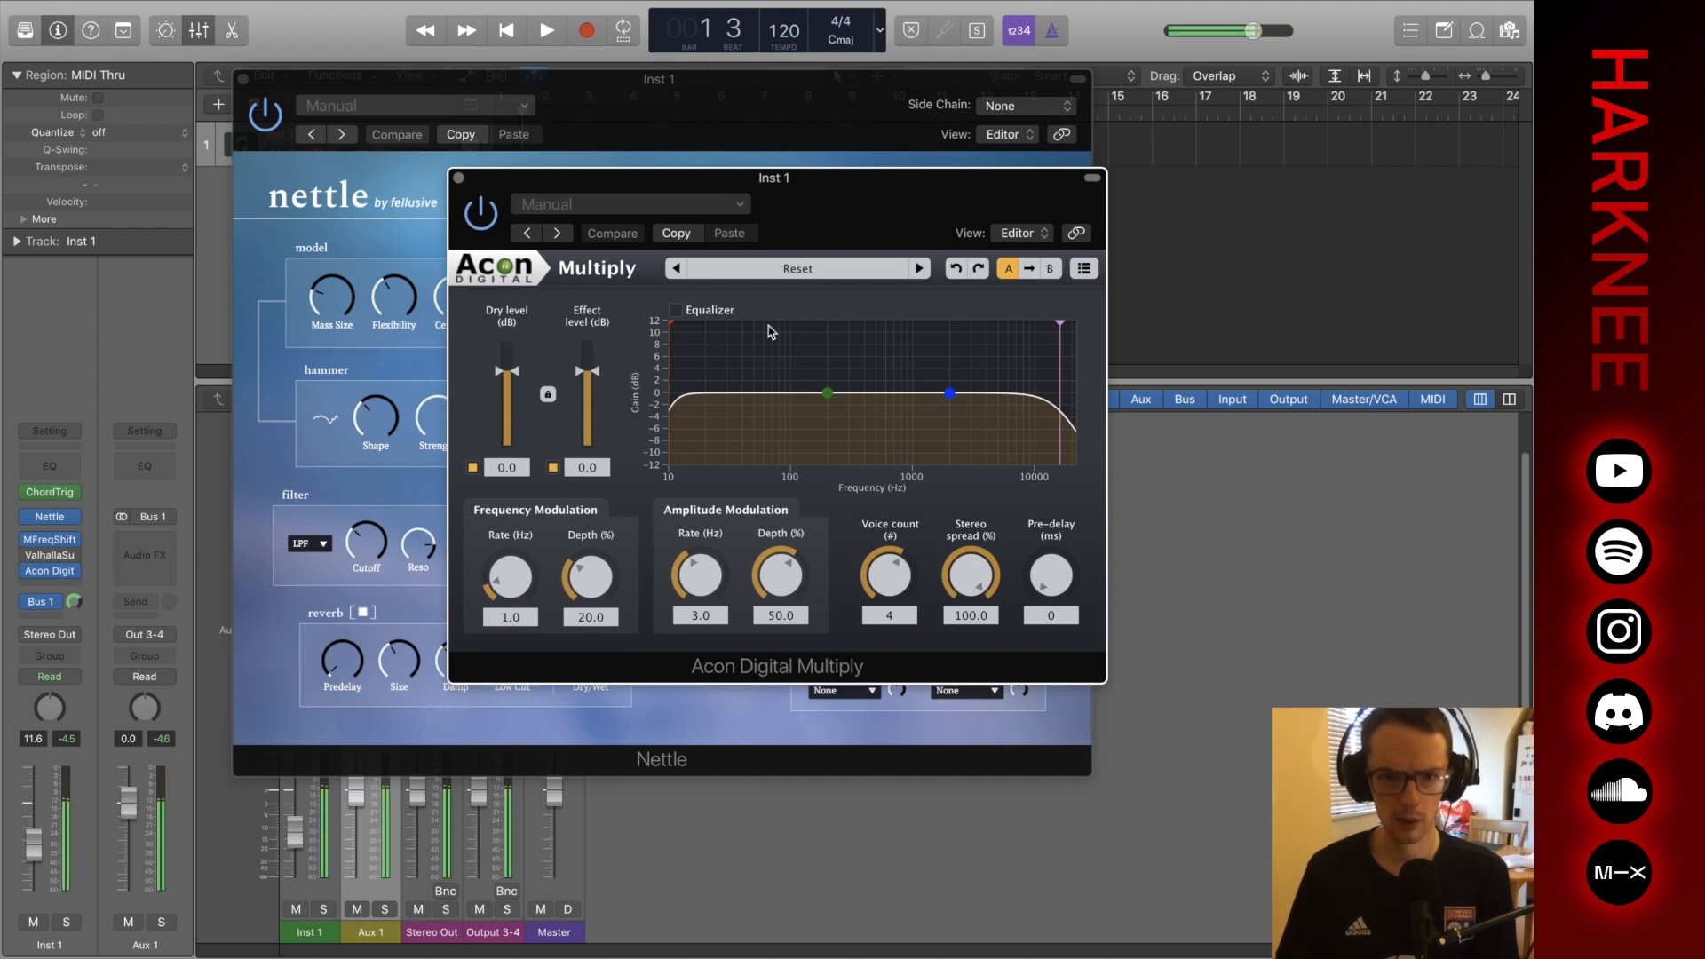
# Set Multiply's amplitude modulation to 0.9 Hz at 87.4% depth and its frequency modulation to 2.8 Hz at 80.6% depth.
pyautogui.moveTo(699, 576); pyautogui.dragTo(704, 656)
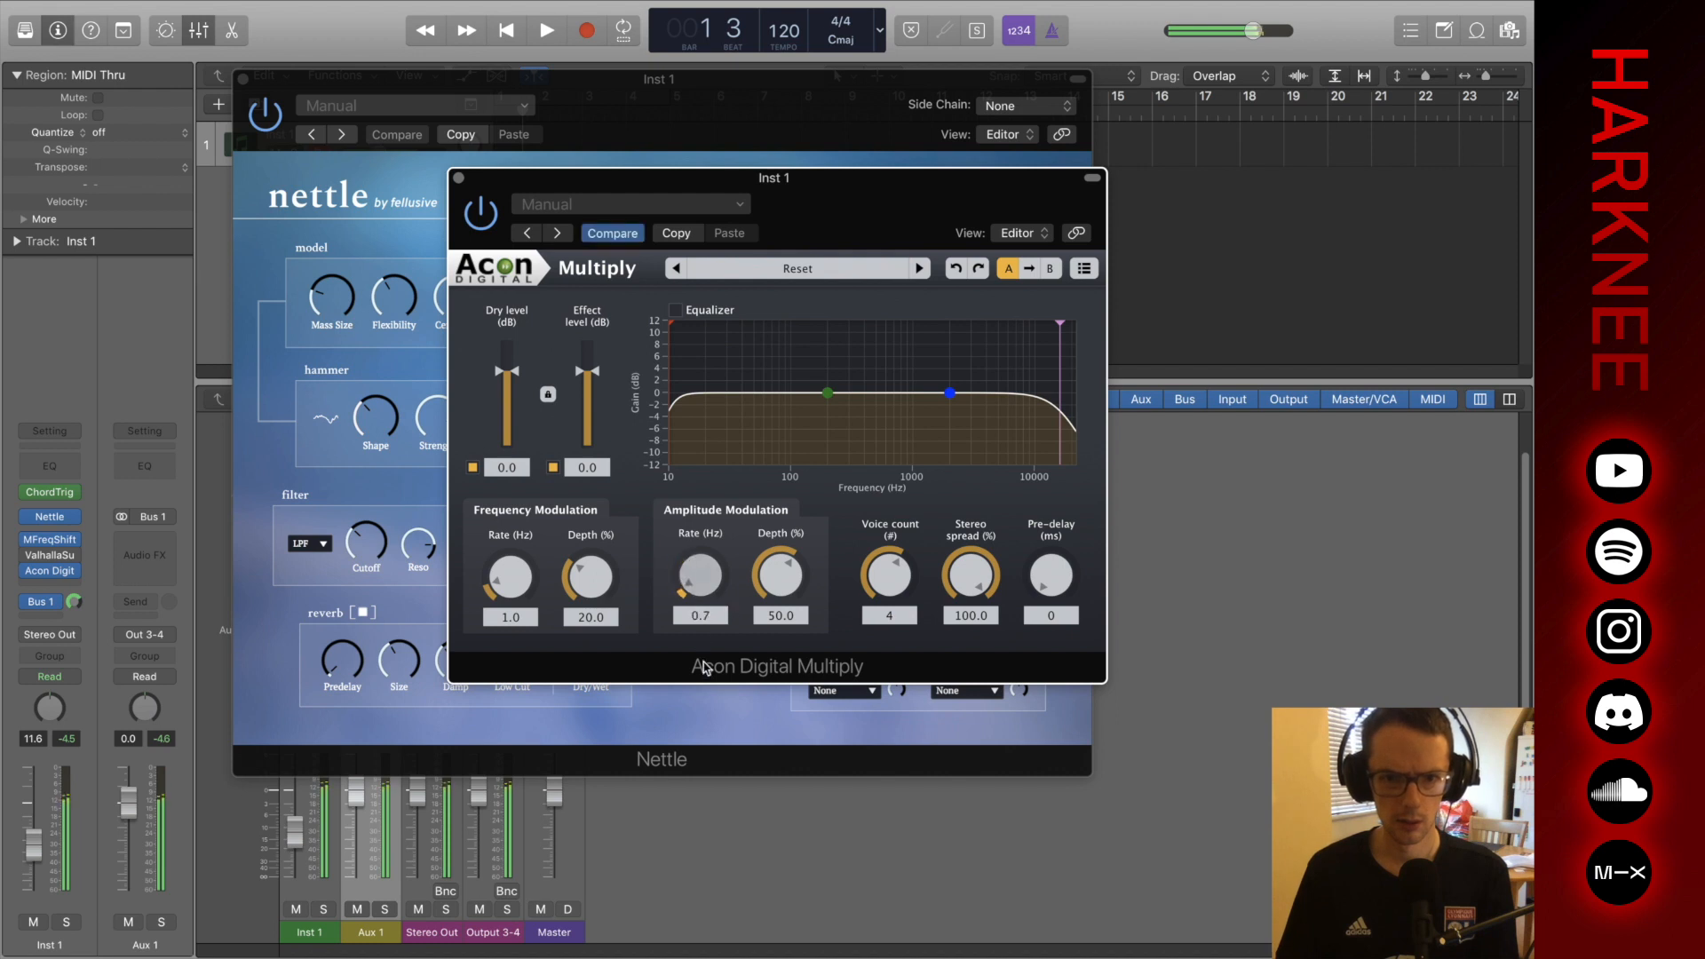
pyautogui.moveTo(772, 594); pyautogui.dragTo(799, 549)
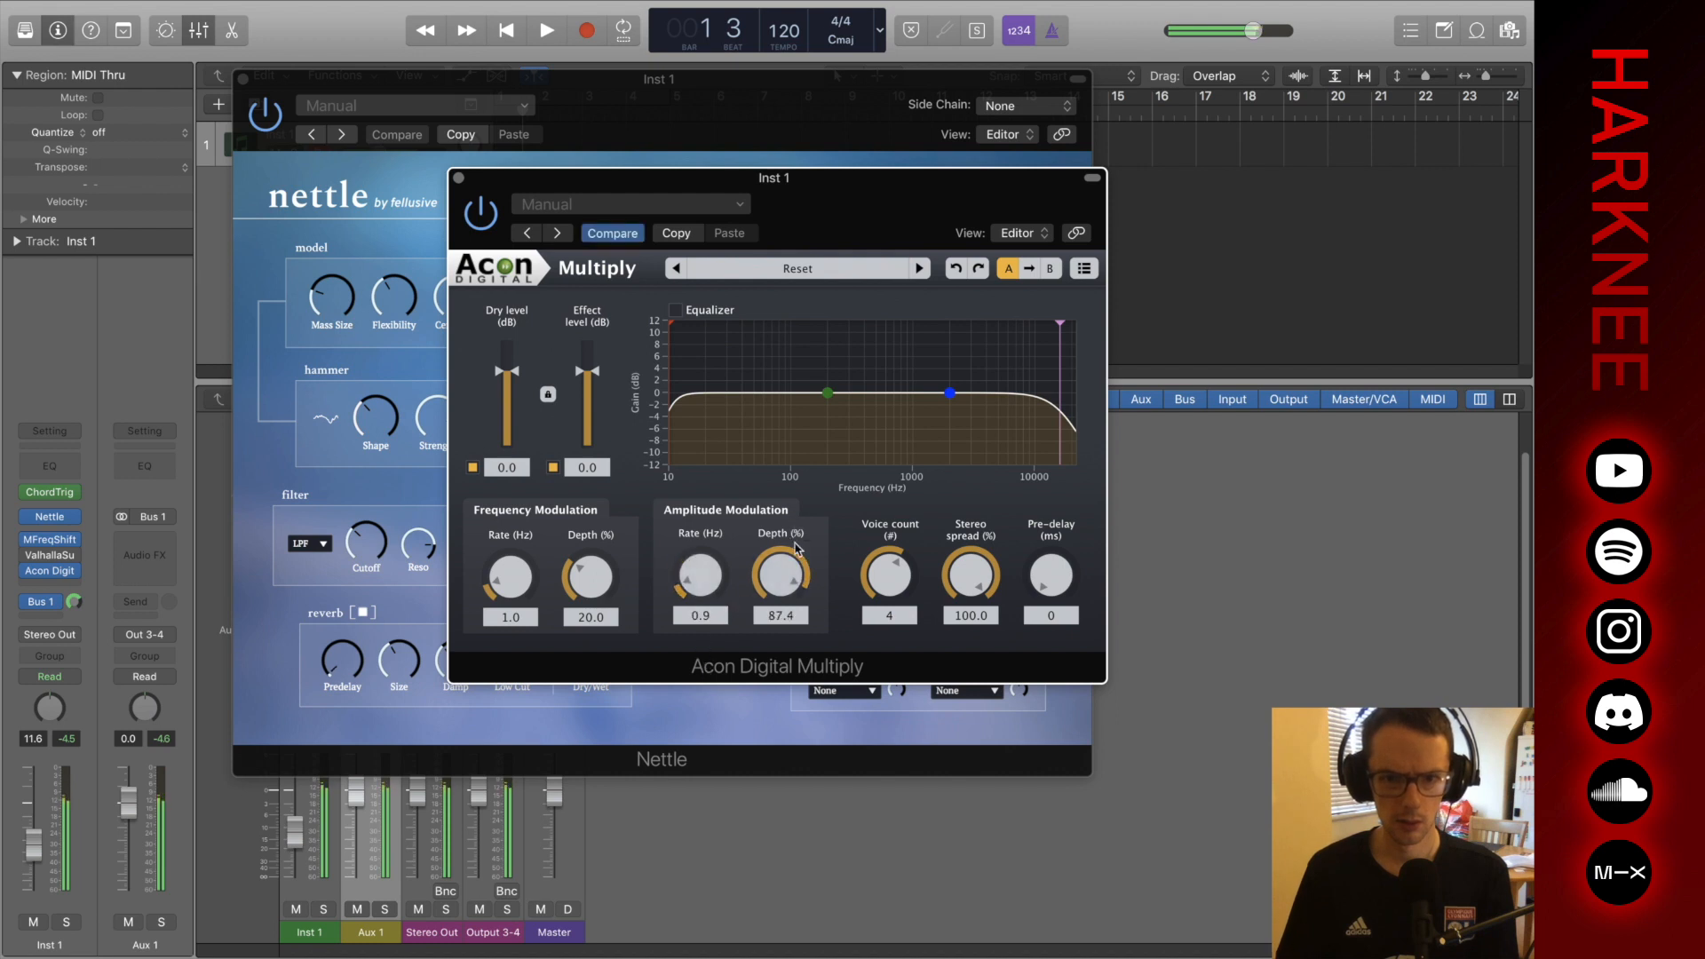
pyautogui.moveTo(536, 584); pyautogui.dragTo(531, 531)
pyautogui.moveTo(573, 576); pyautogui.dragTo(626, 459)
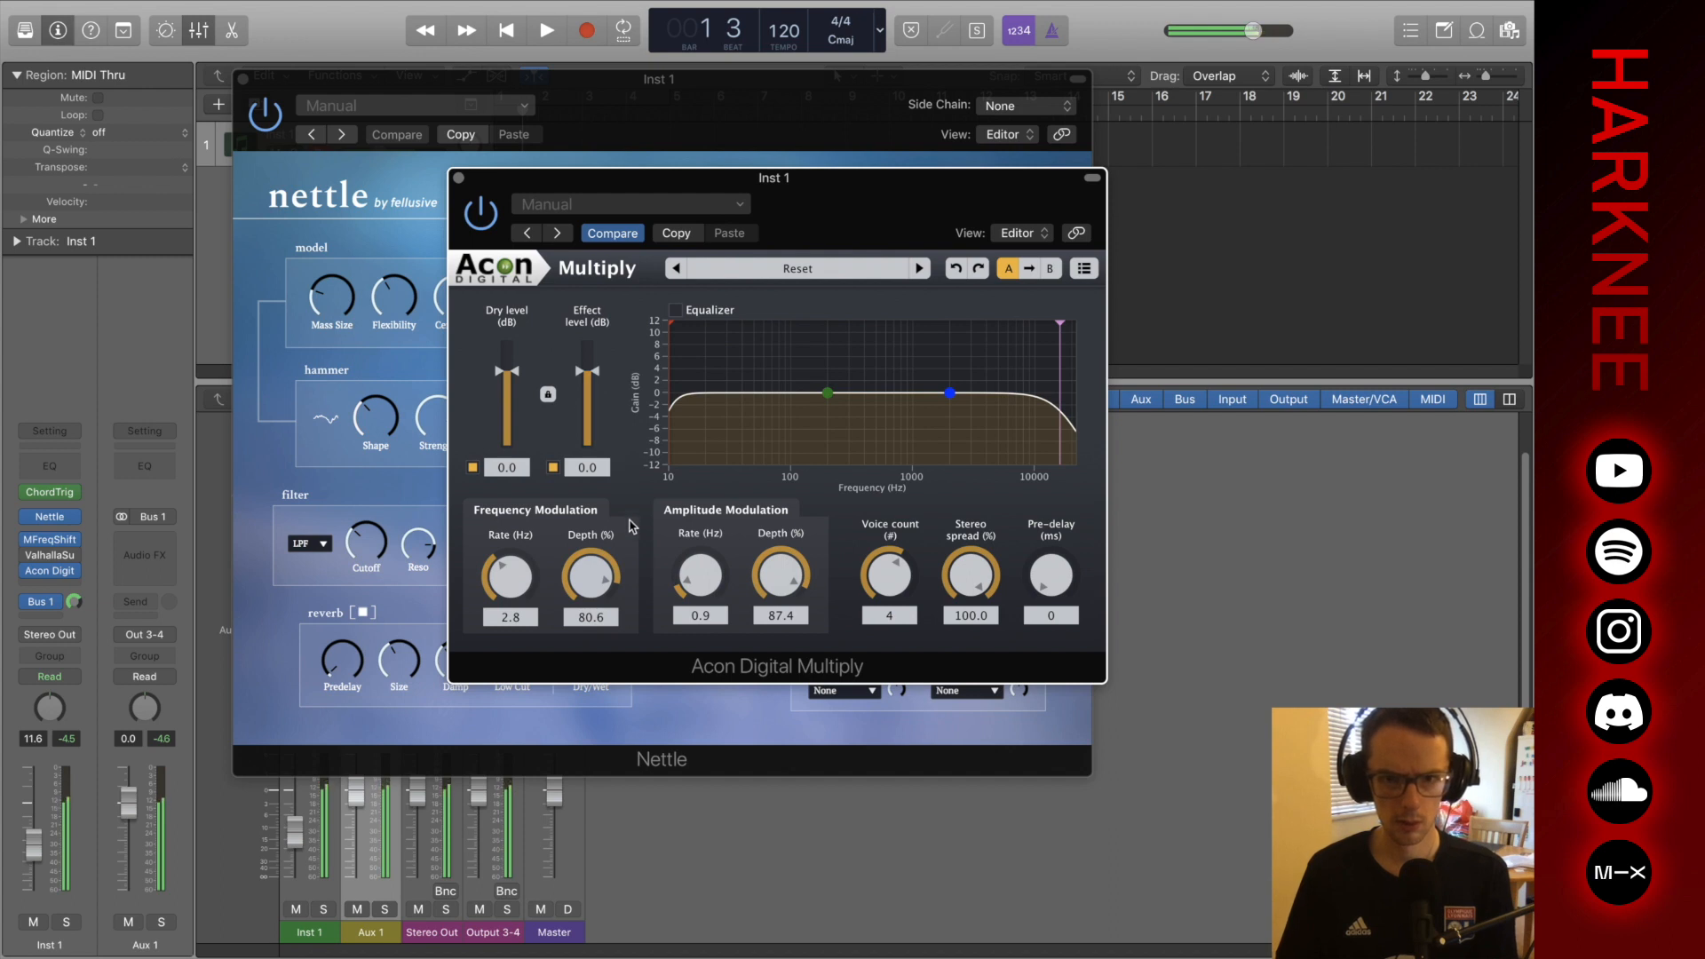
# Set Multiply's voice count to 6 and its effect level to -1.6 dB.
pyautogui.moveTo(890, 579); pyautogui.dragTo(907, 494)
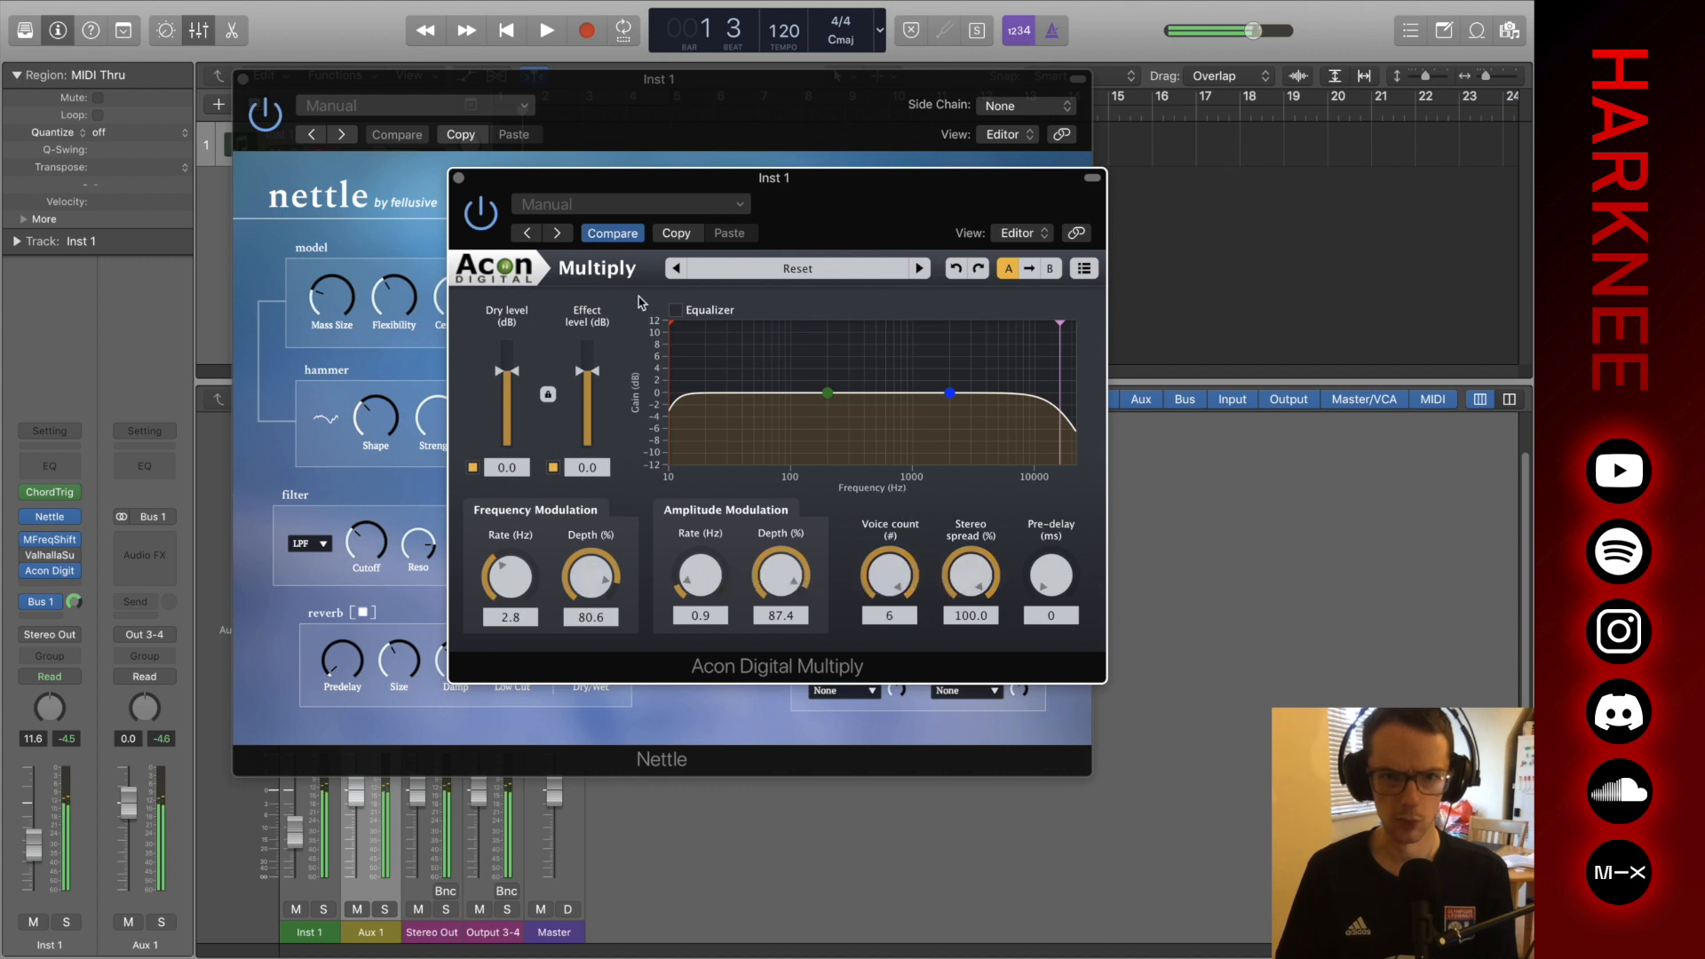
pyautogui.moveTo(605, 373)
pyautogui.mouseDown()
pyautogui.moveTo(608, 422)
pyautogui.moveTo(611, 379)
pyautogui.mouseUp()
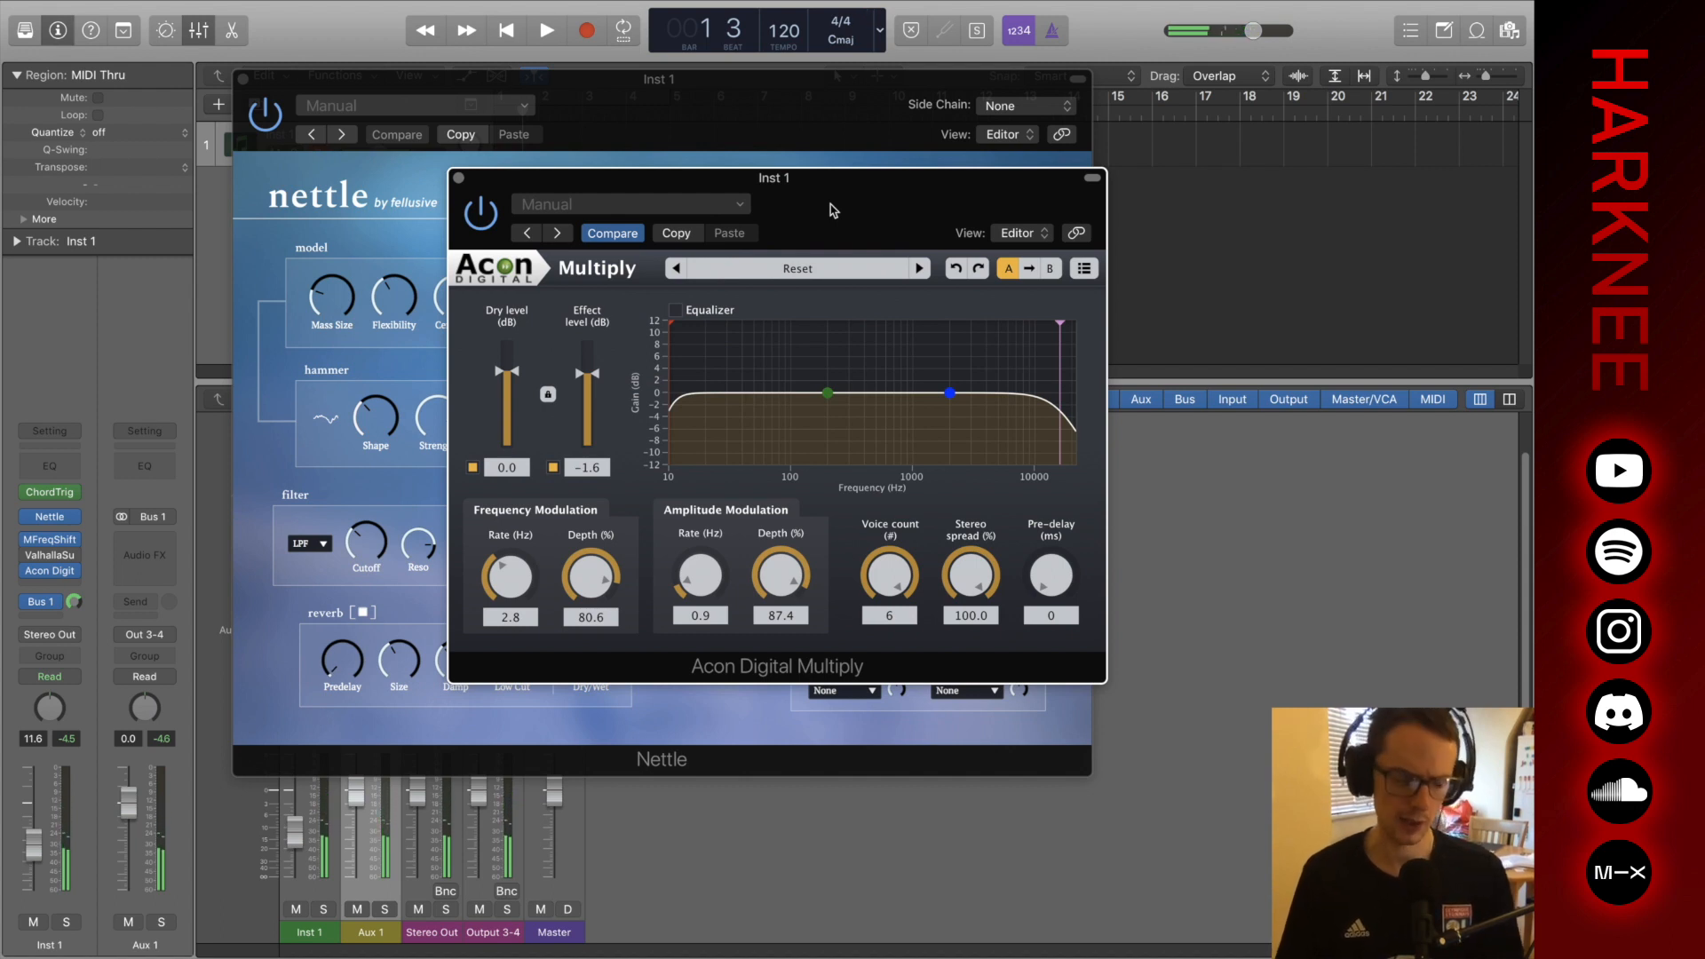
# Bring Nettle to the front and bypass MFreqShifter, ValhallaSupermassive and Multiply on Inst 1.
pyautogui.click(435, 477)
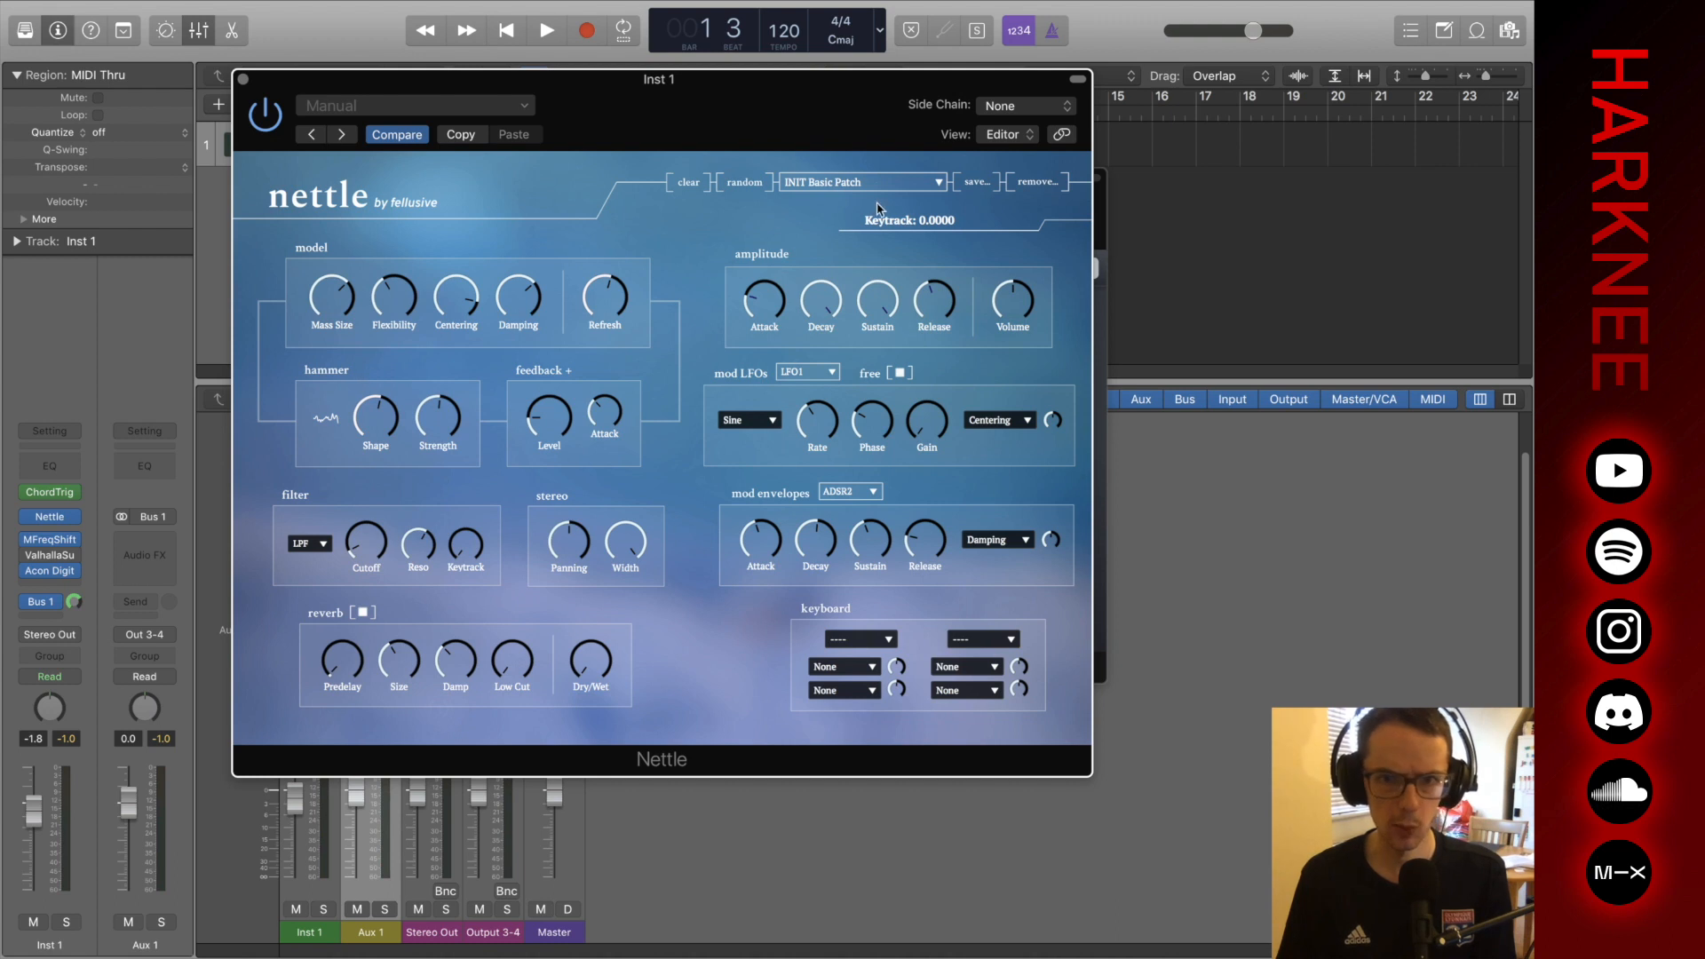
pyautogui.click(38, 586)
pyautogui.press('Escape')
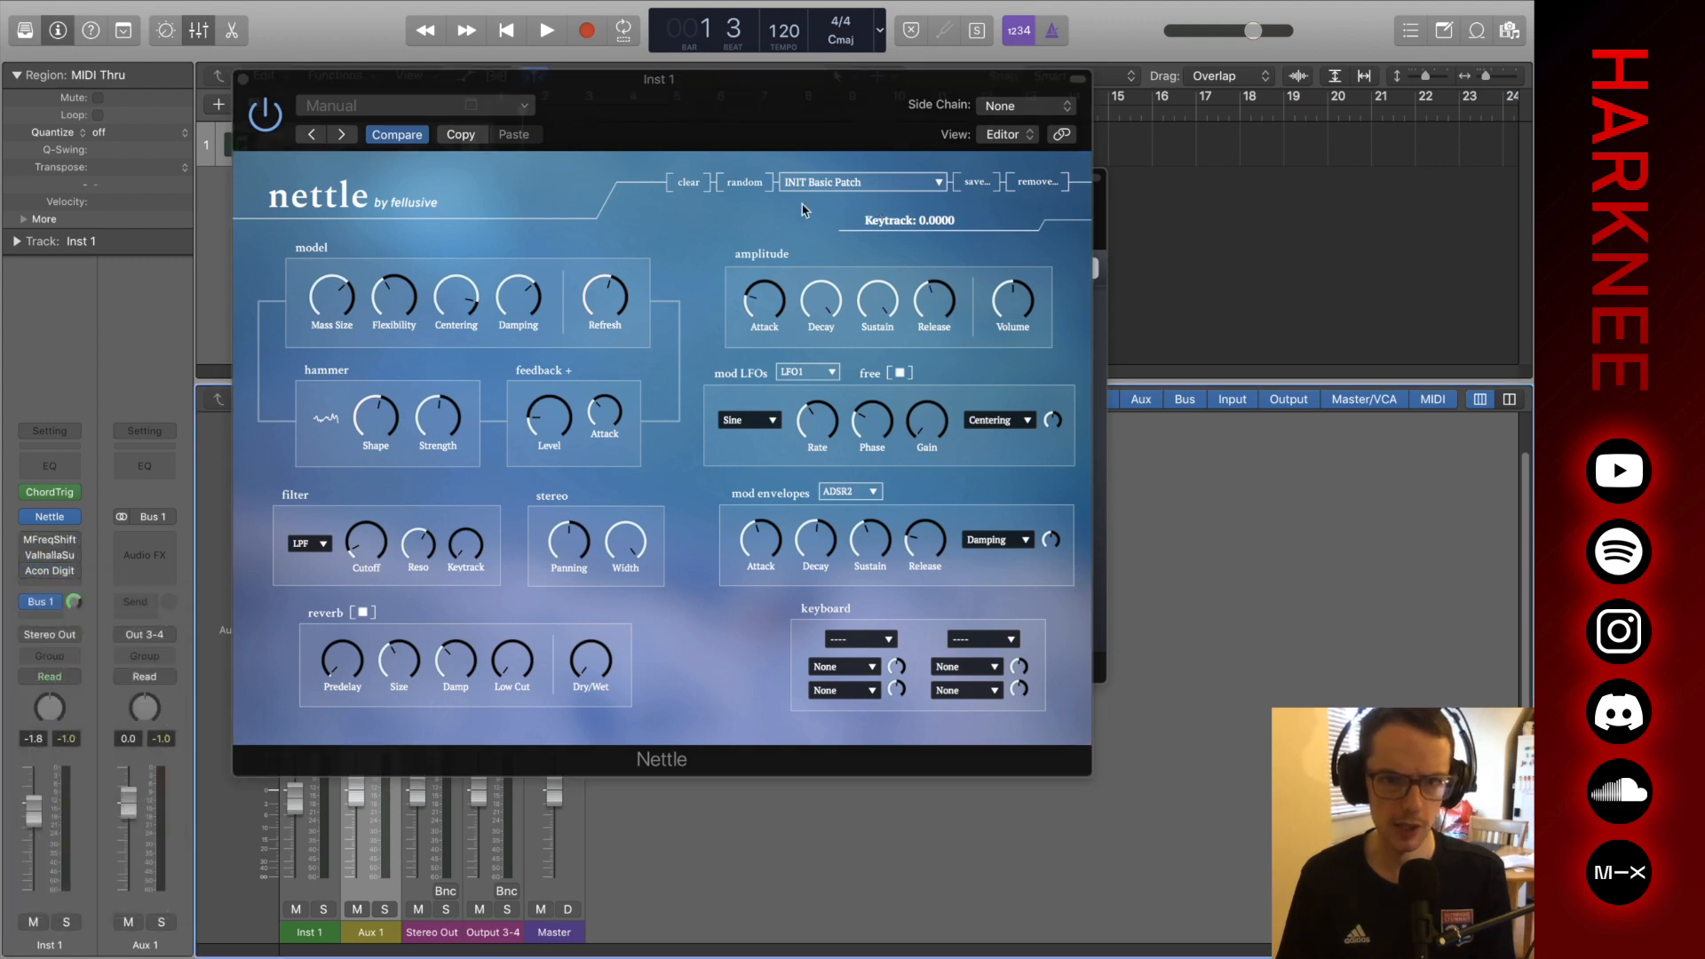
# Audition Nettle's pad presets PD Dying Star and PD Era.
pyautogui.click(889, 185)
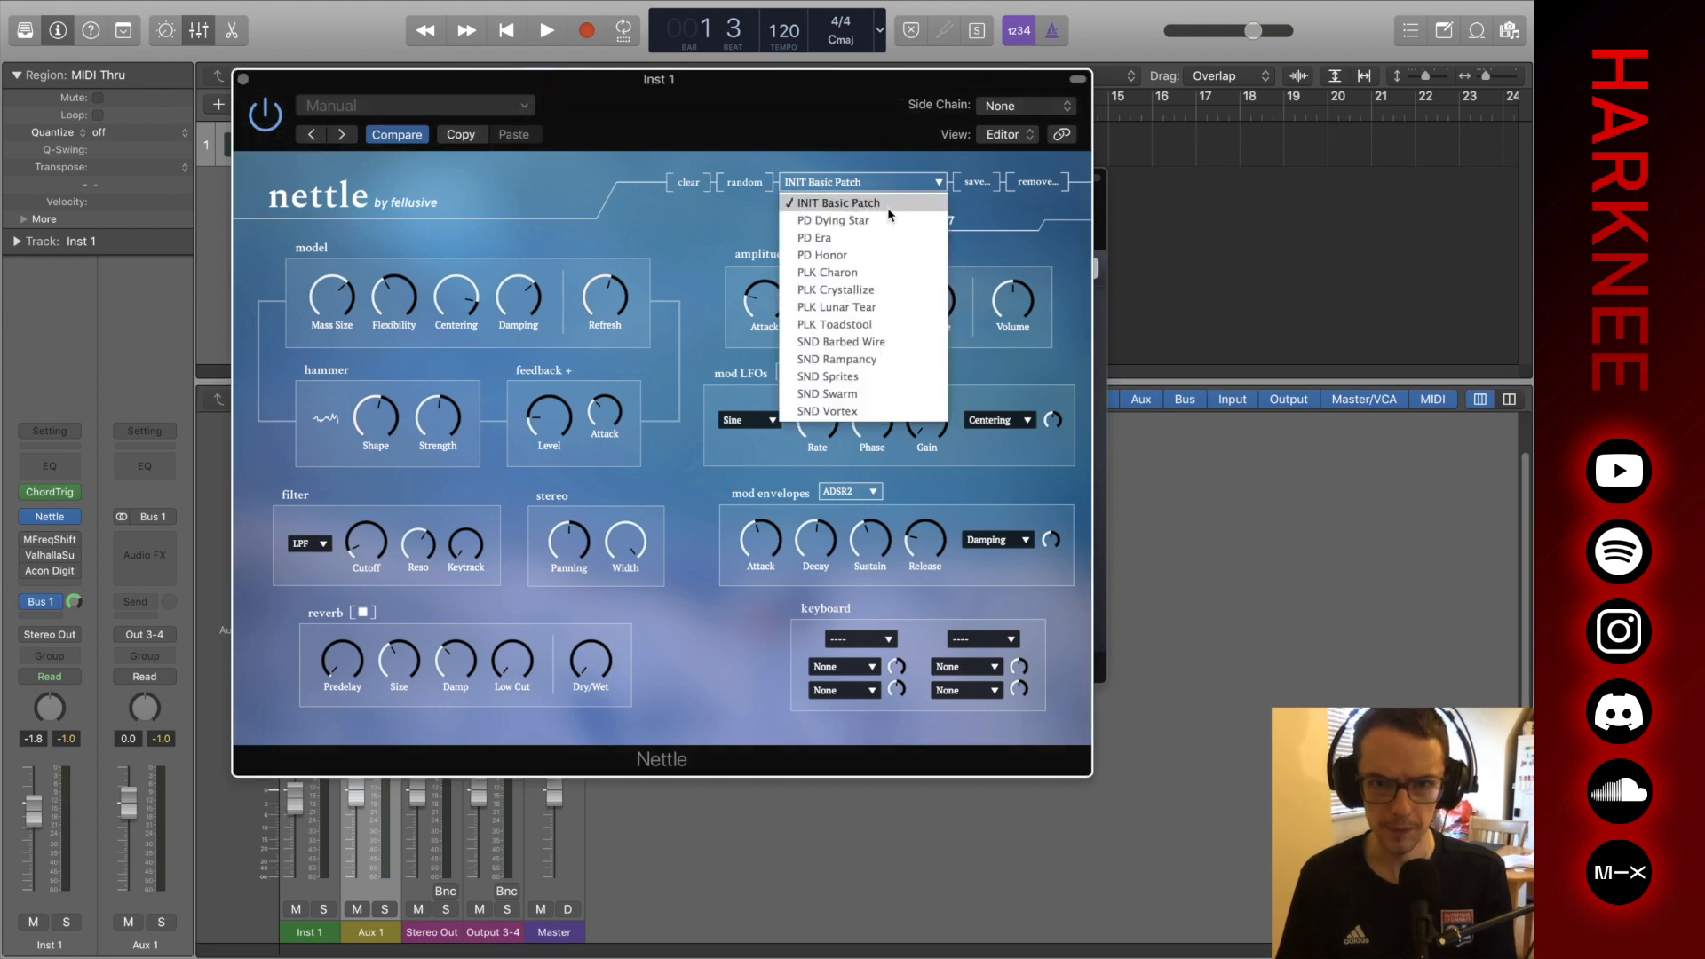
pyautogui.click(889, 226)
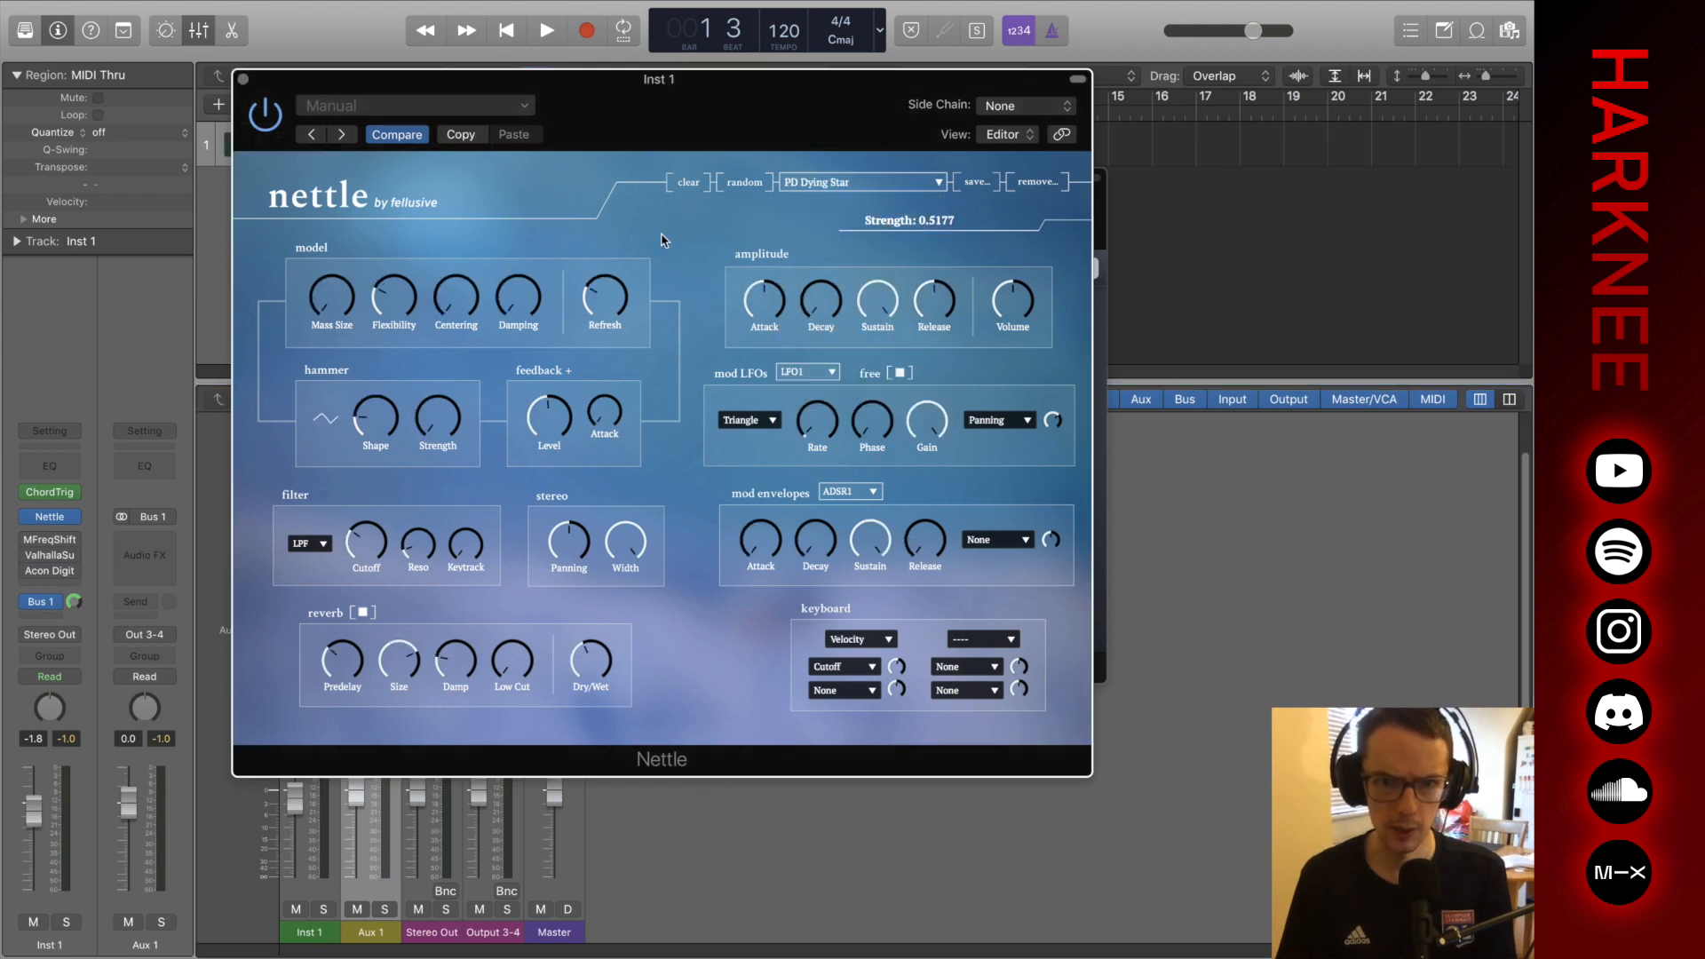
pyautogui.moveTo(23, 522)
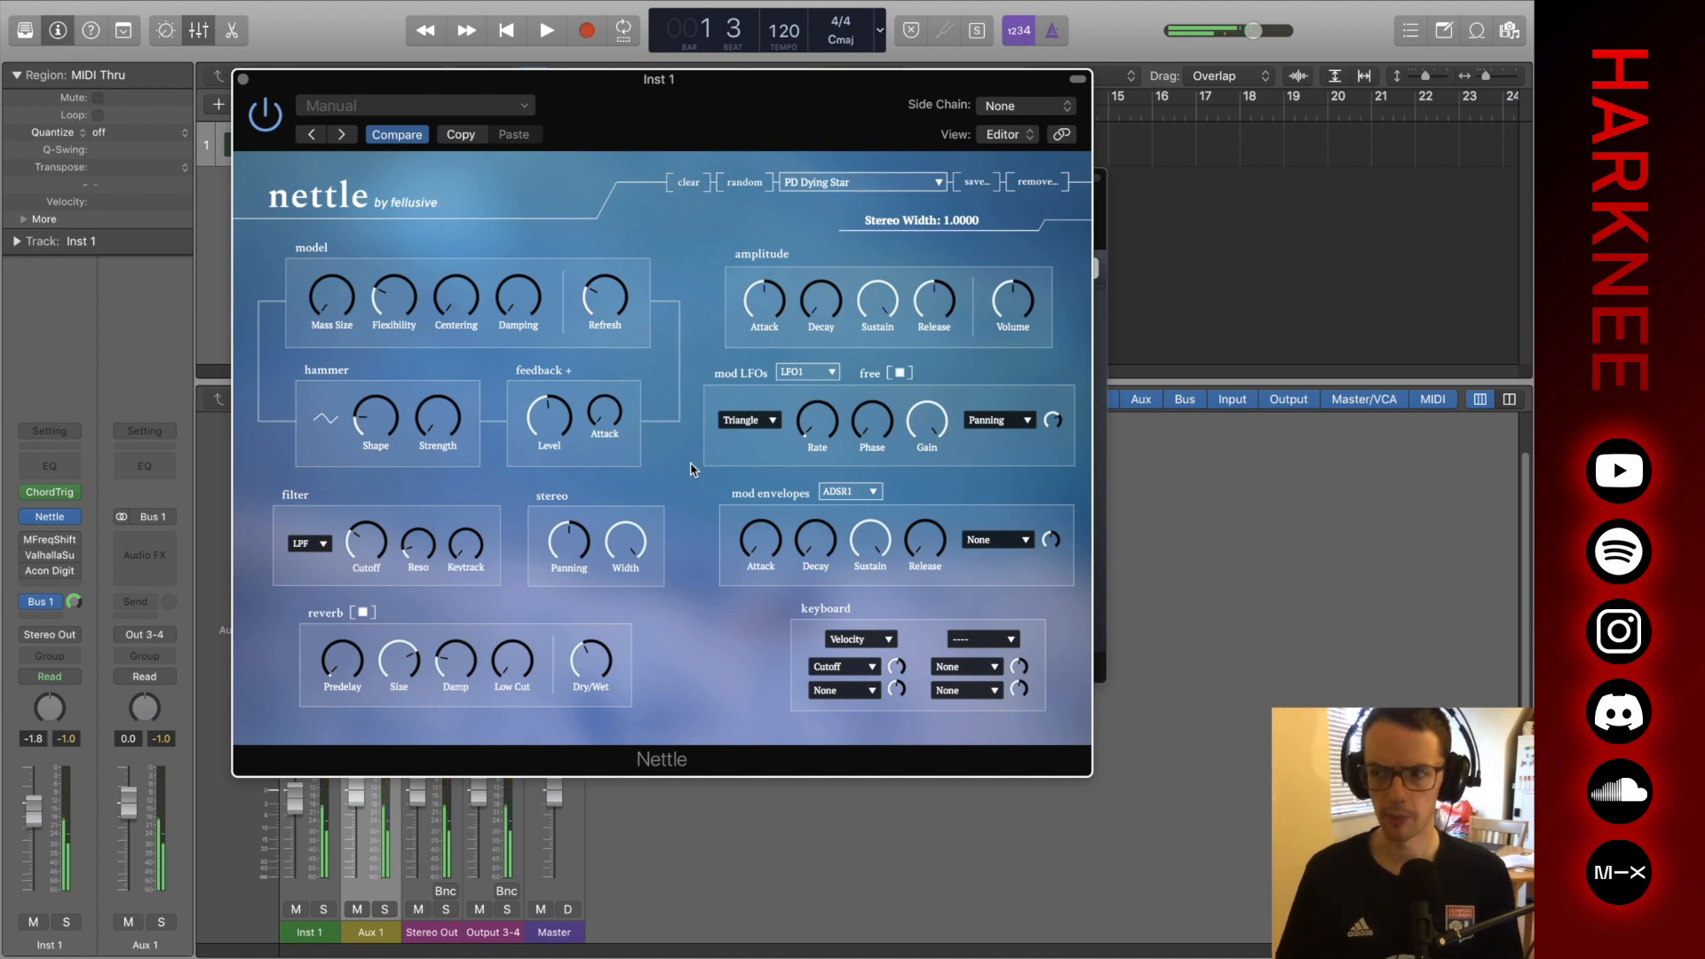
pyautogui.click(822, 183)
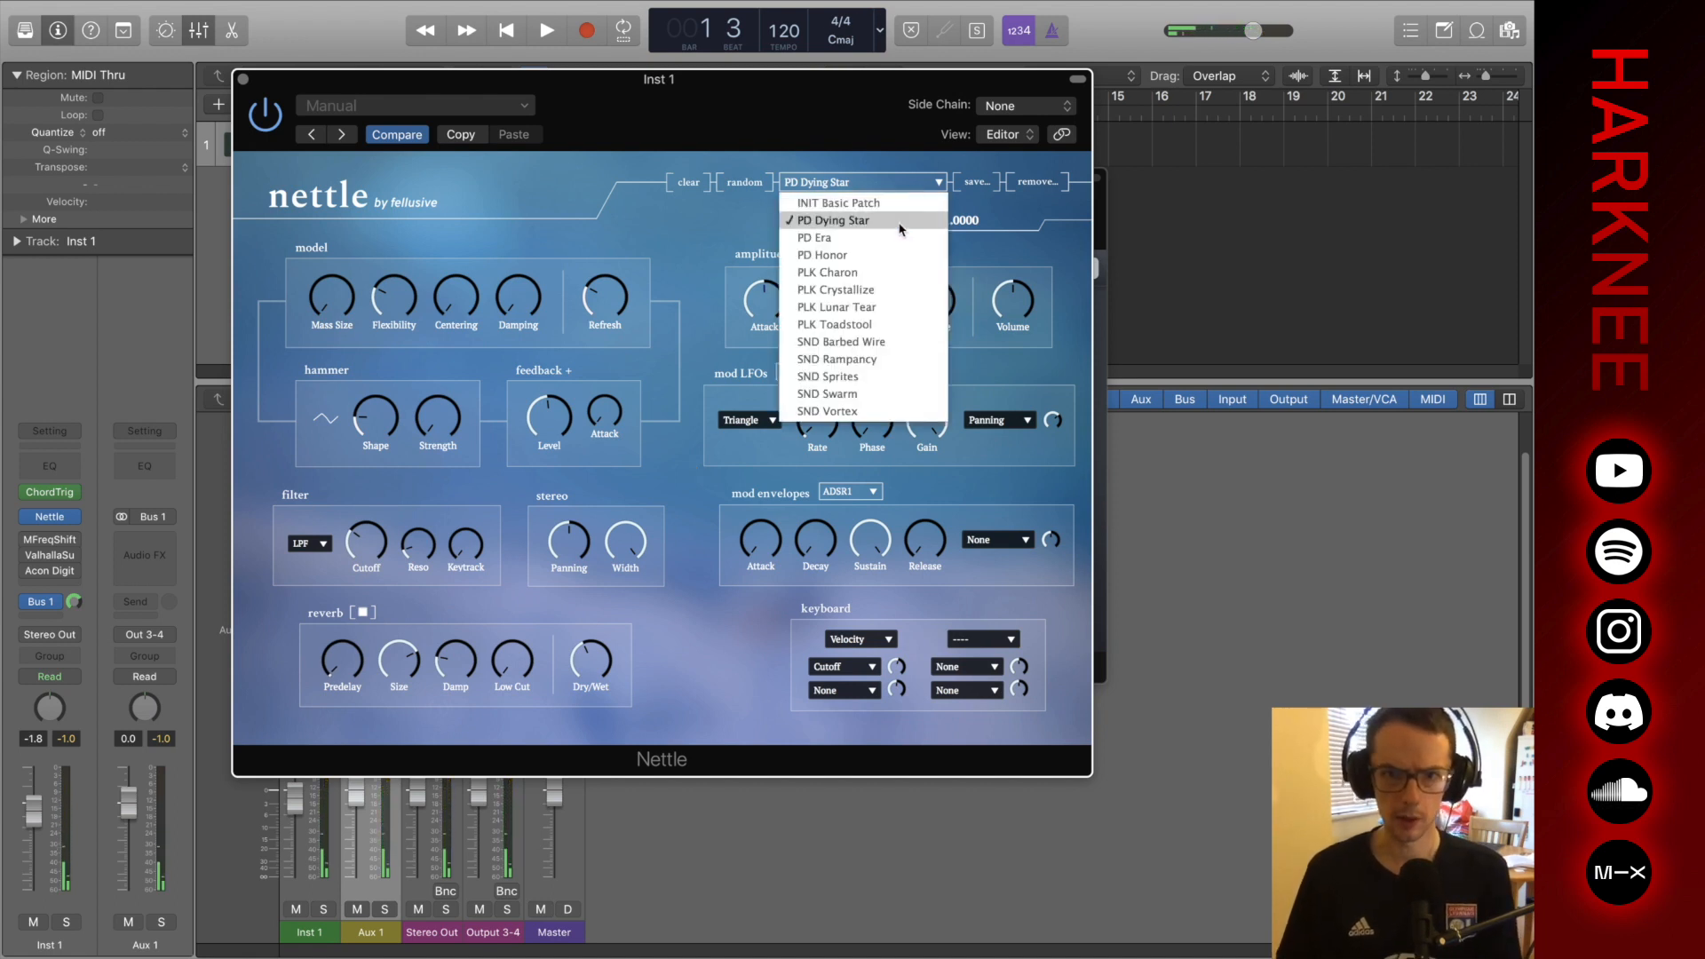
pyautogui.click(881, 235)
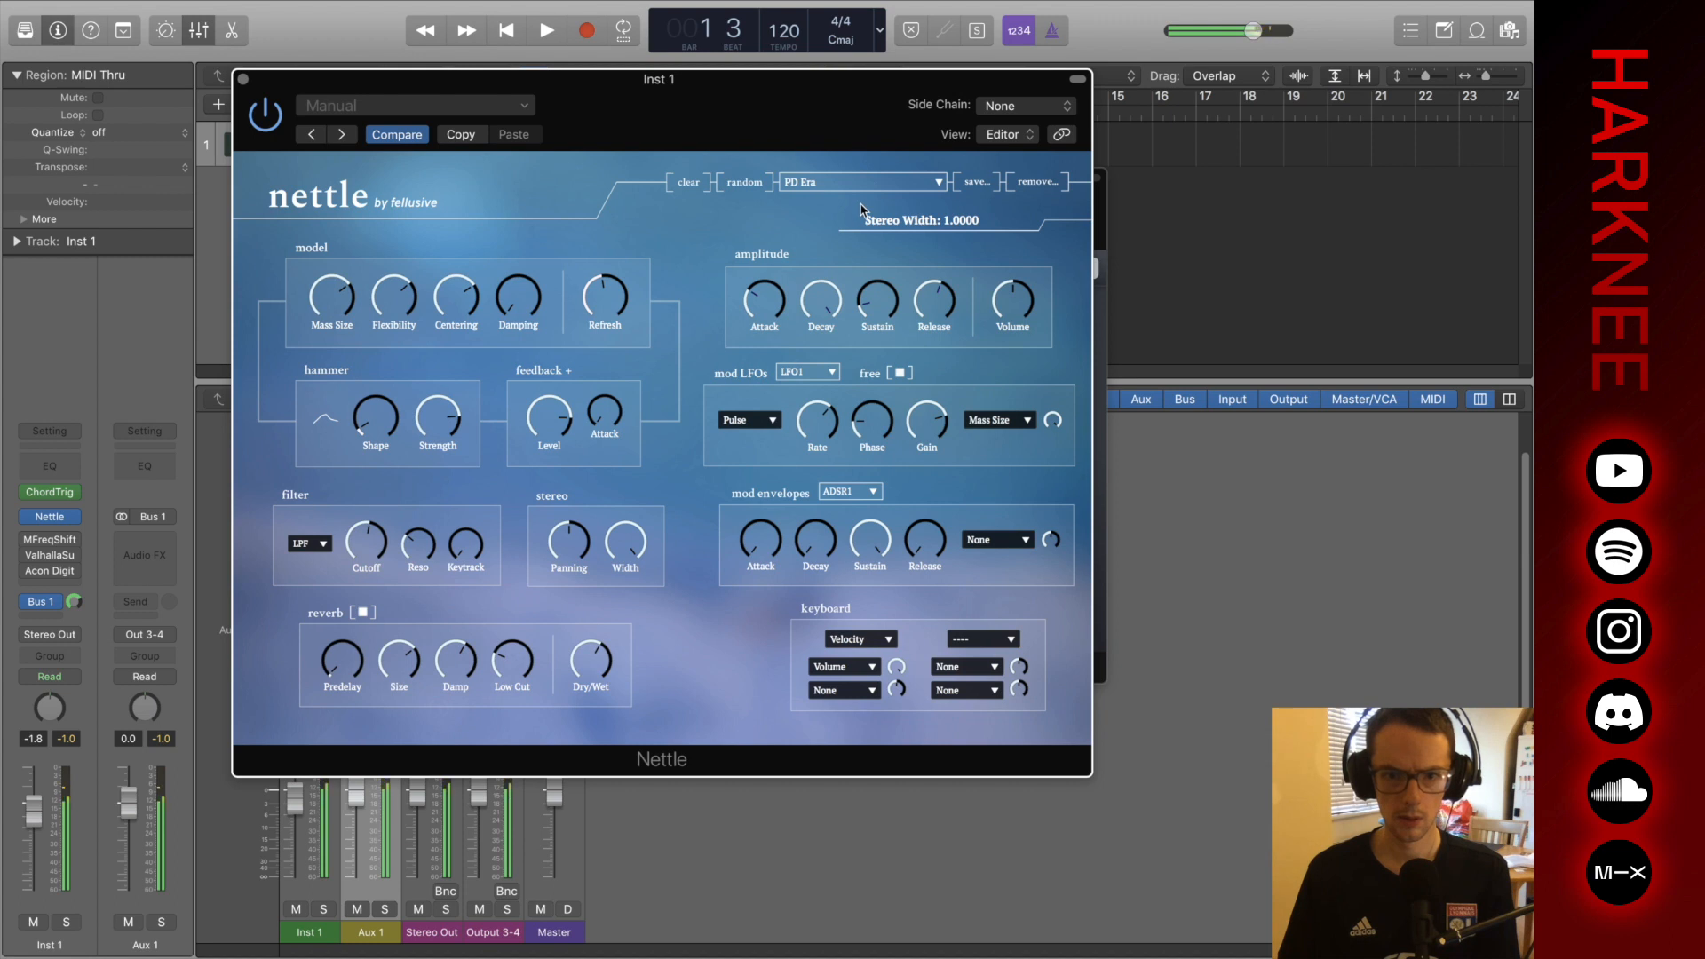
# Audition Nettle's pluck presets PLK Toadstool and PLK Lunar Tear.
pyautogui.click(820, 184)
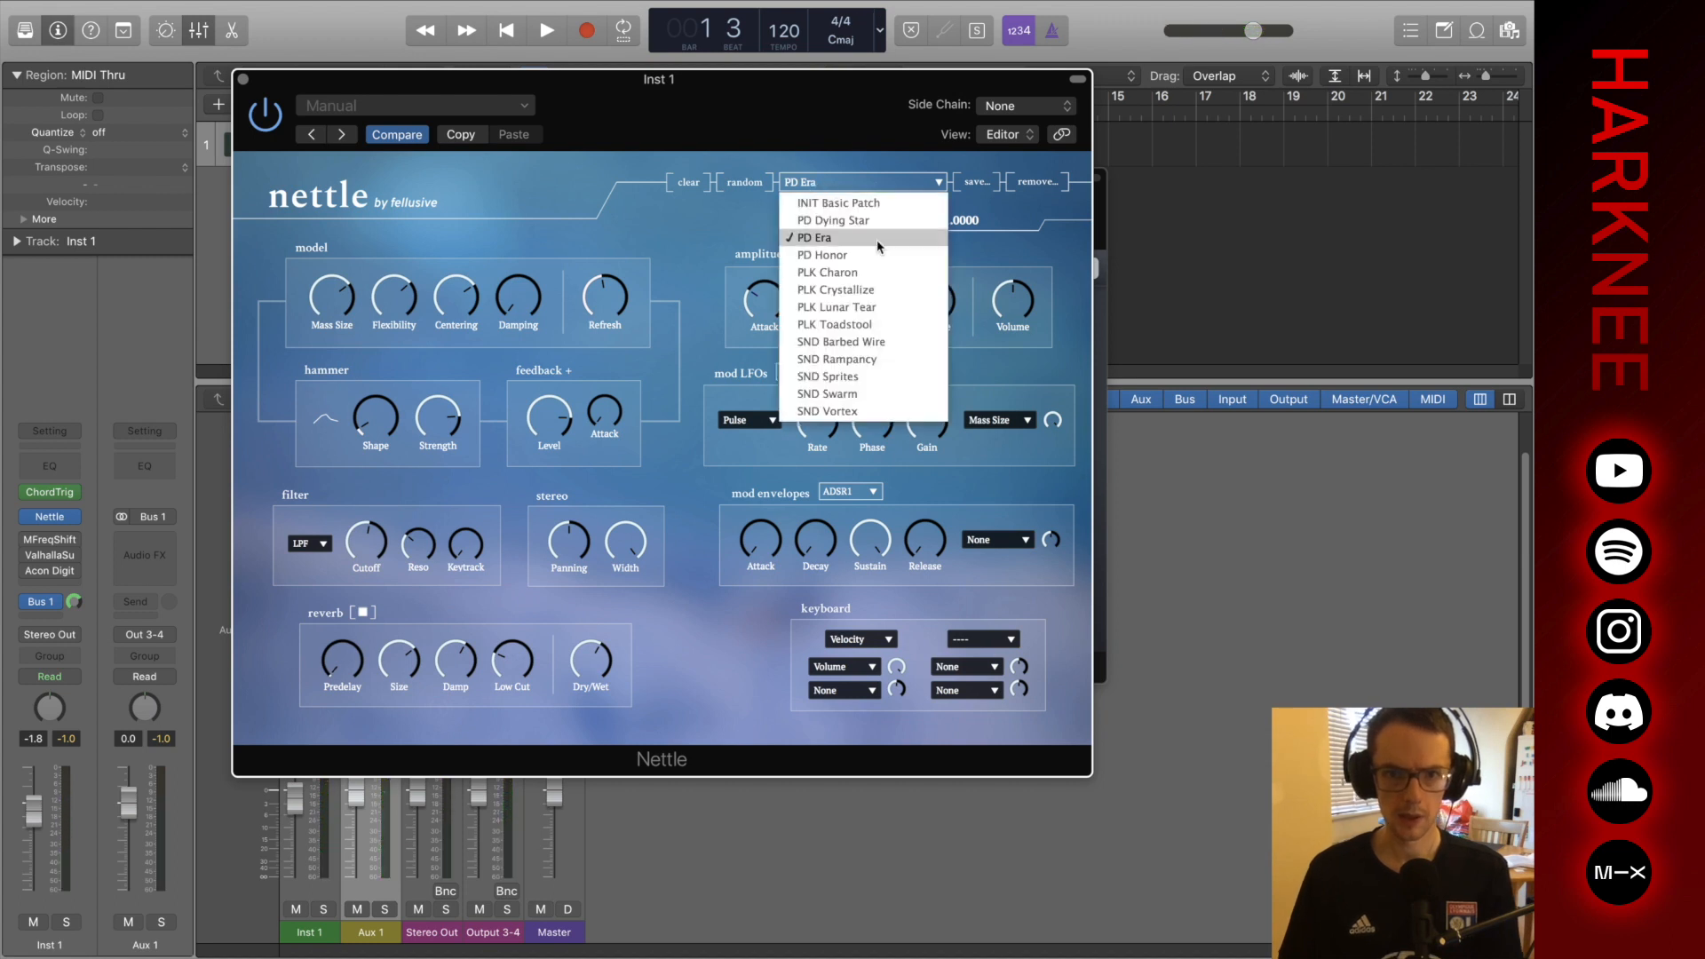
pyautogui.click(886, 324)
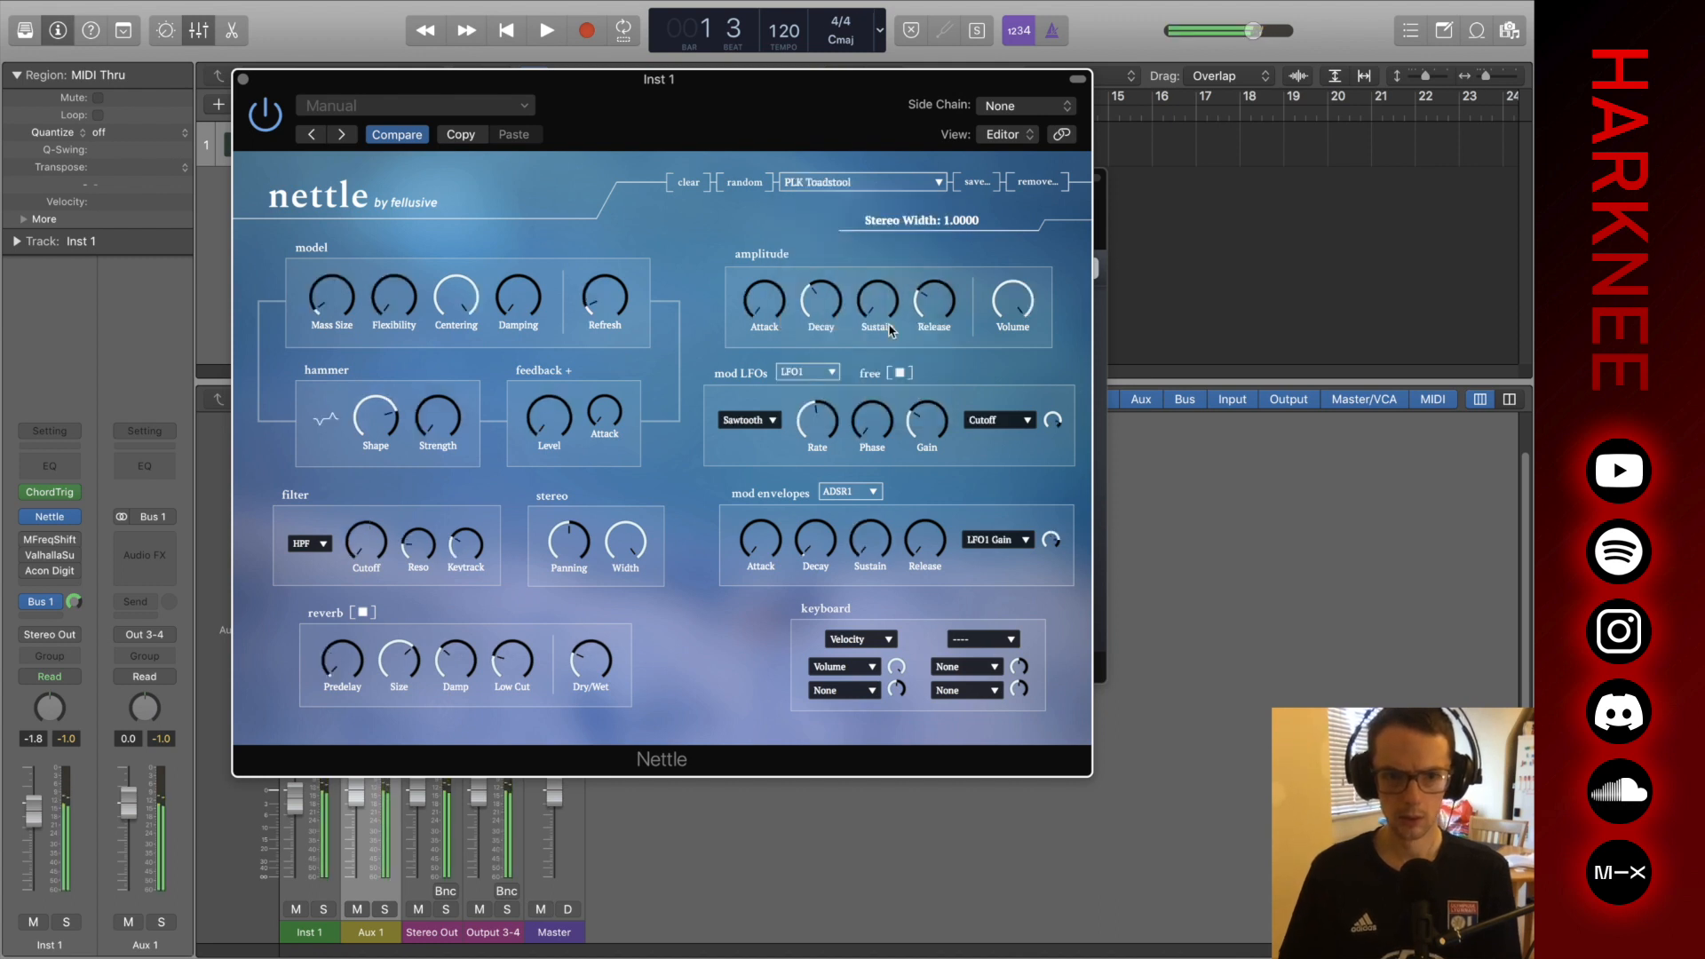
pyautogui.click(892, 184)
pyautogui.click(877, 315)
pyautogui.moveTo(934, 288)
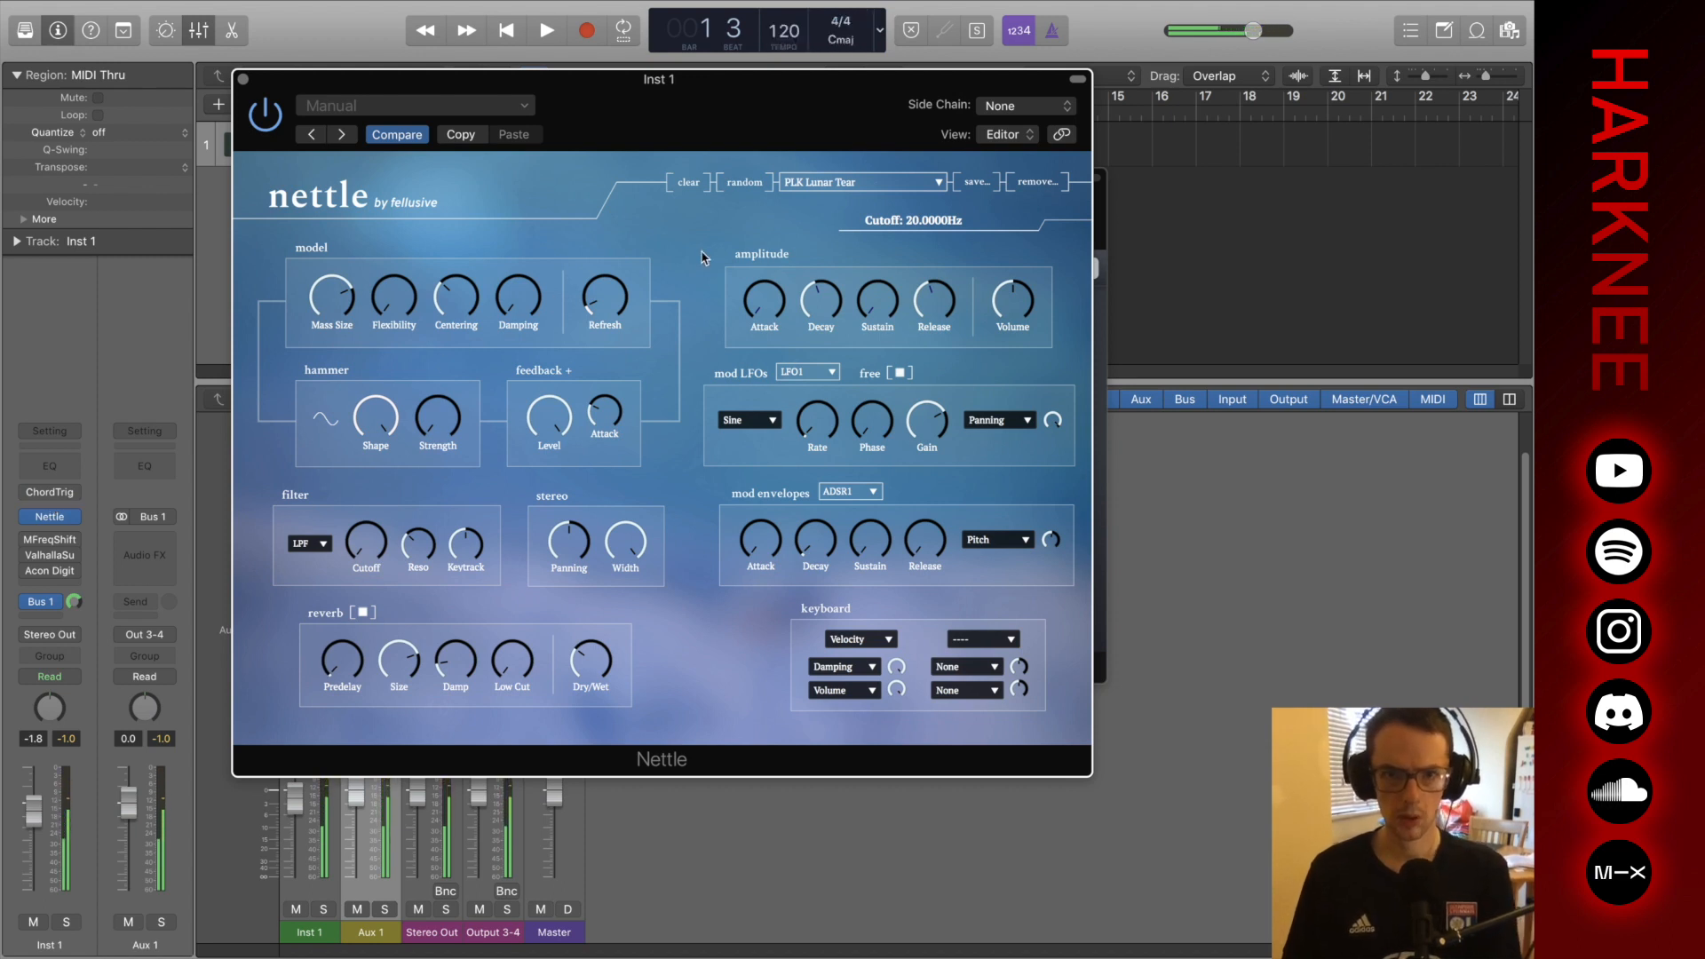
# Audition the SND Barbed Wire and SND Sprites presets, trying SND Sprites with the Inst 1 effects switched on.
pyautogui.click(856, 184)
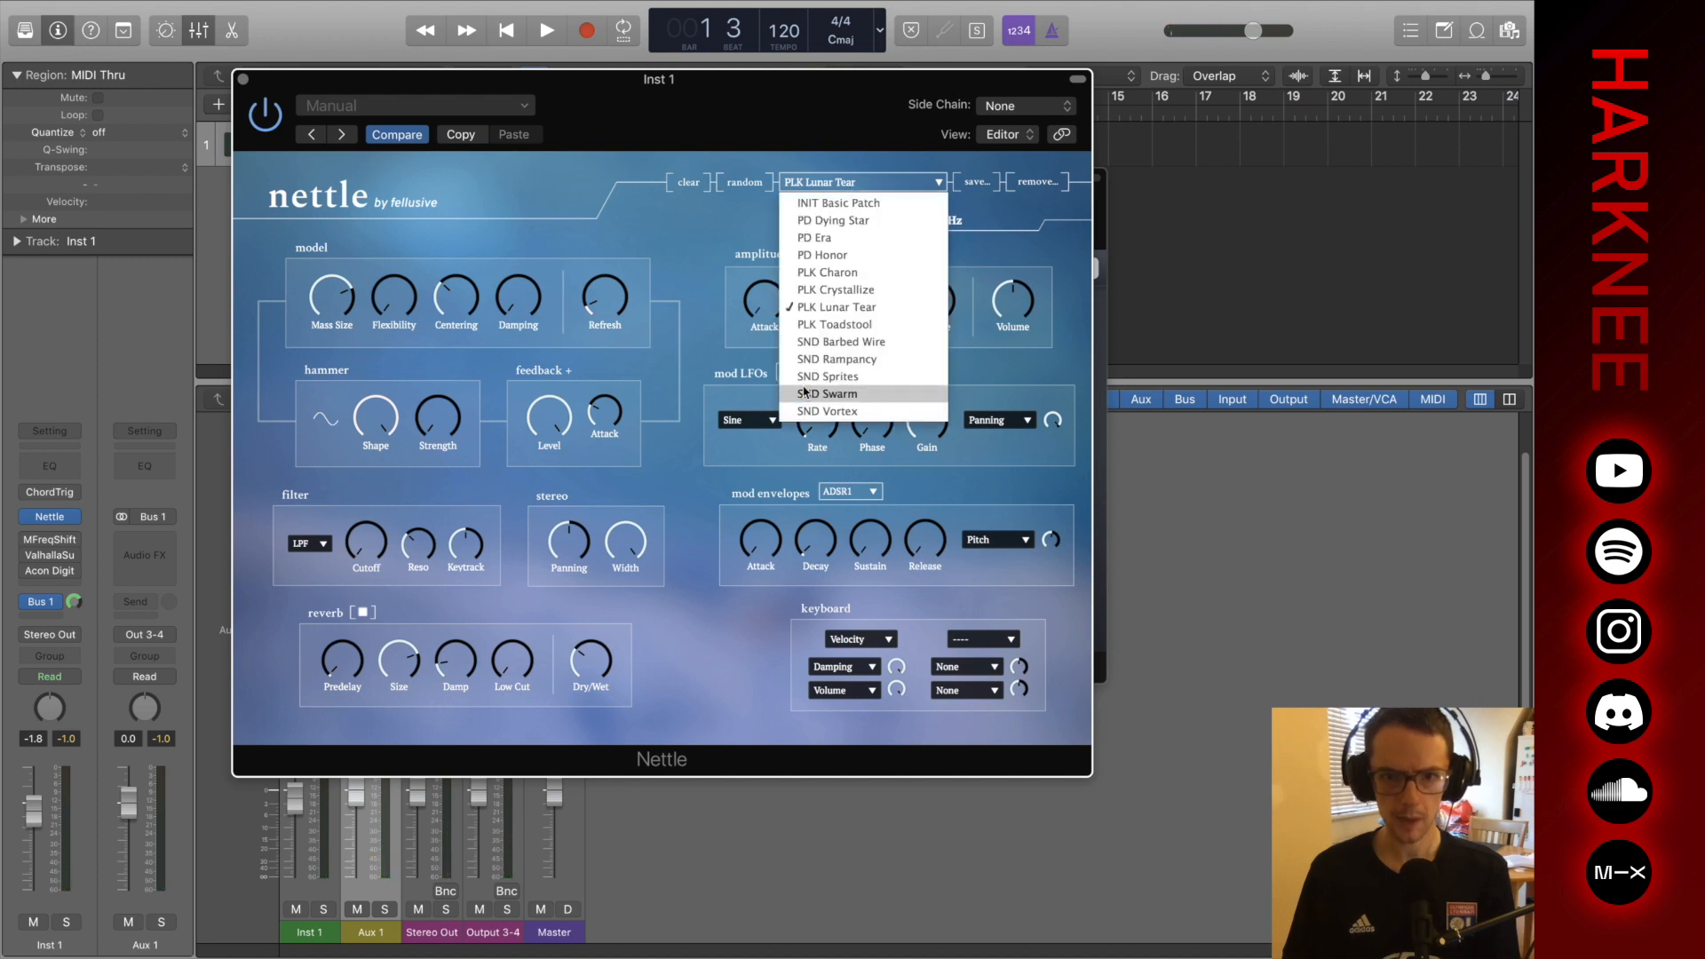
pyautogui.click(881, 346)
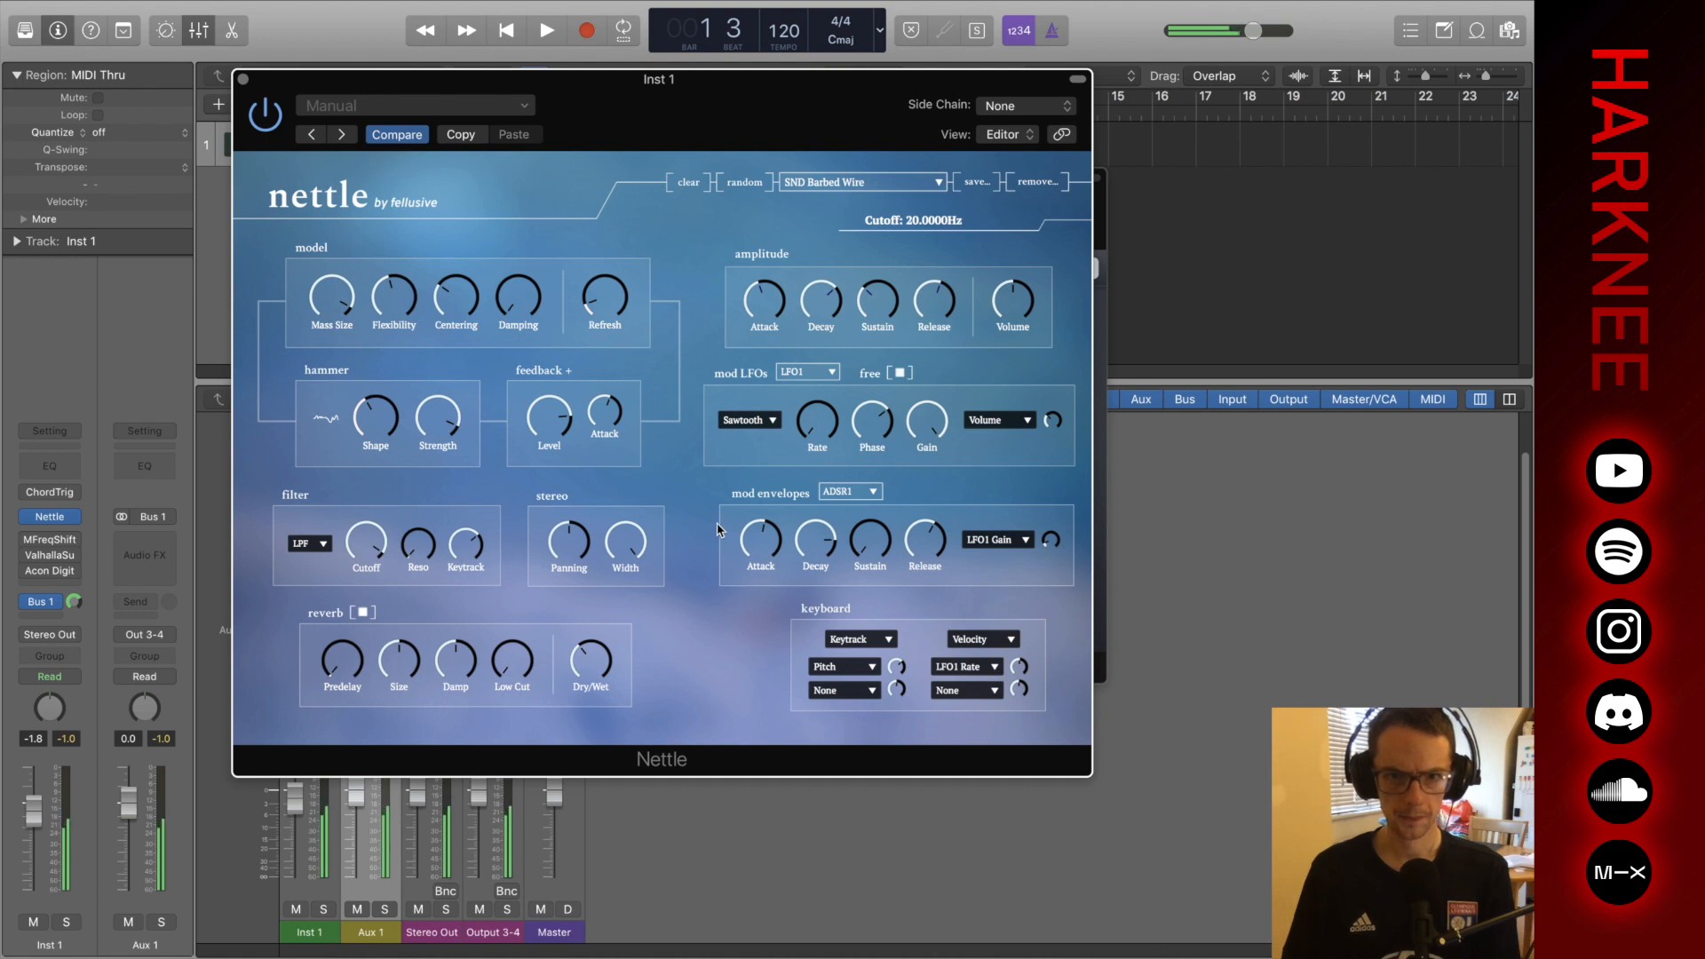
pyautogui.click(842, 186)
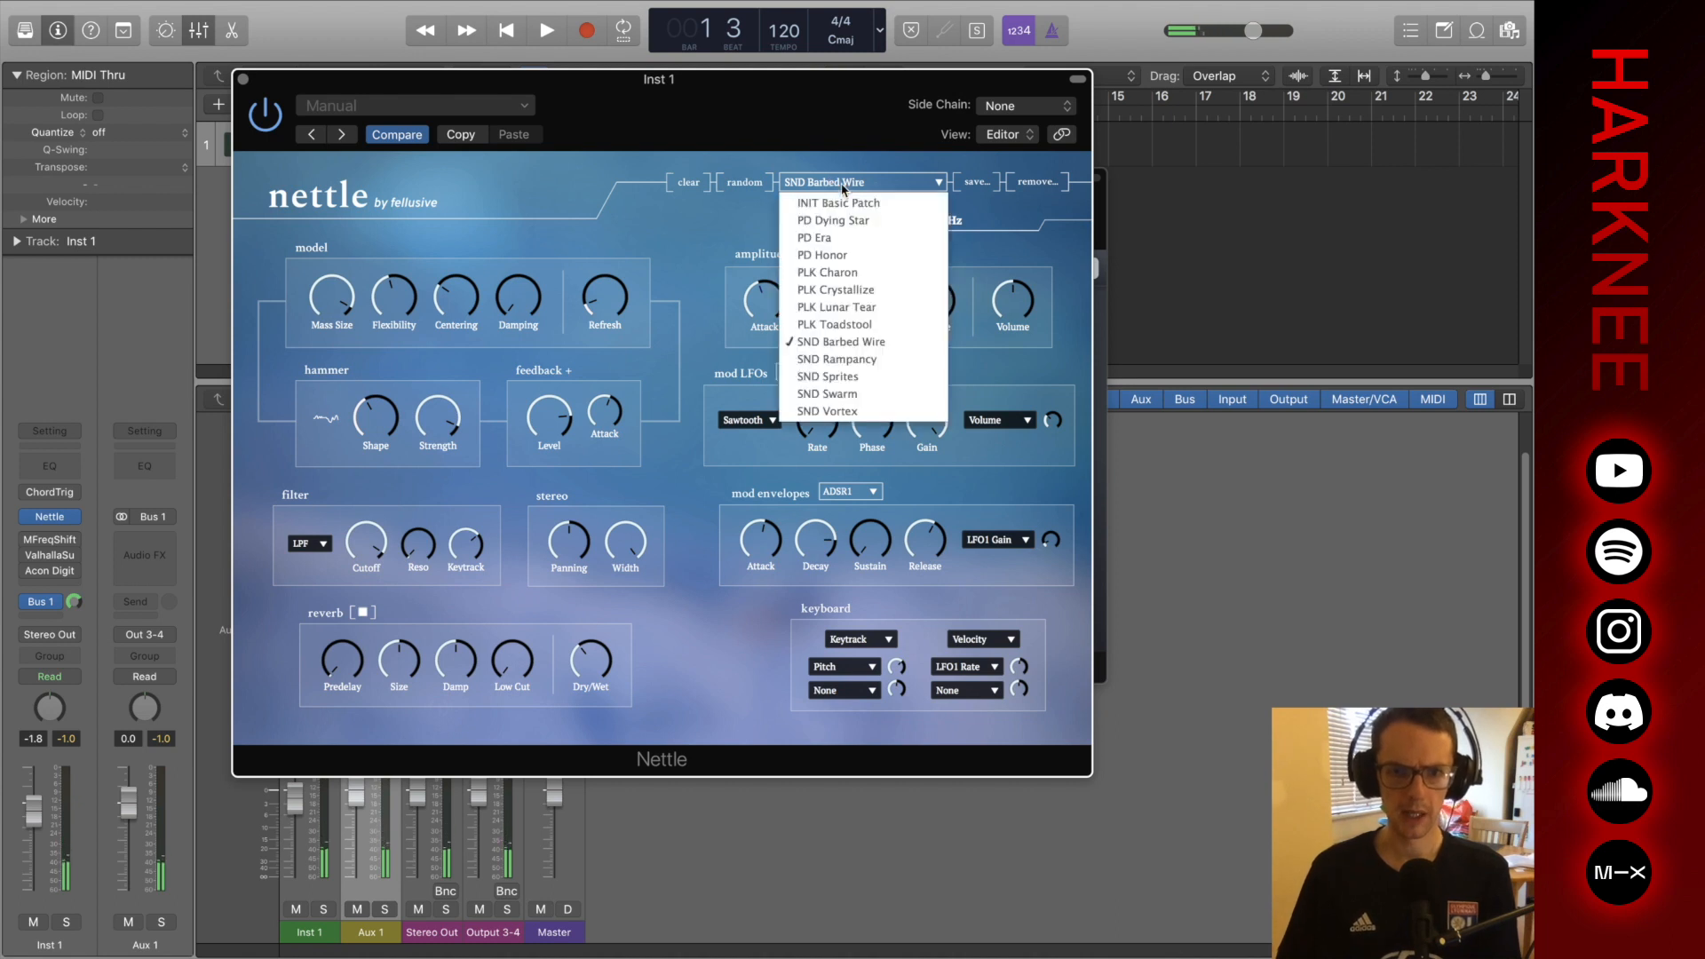
pyautogui.click(857, 376)
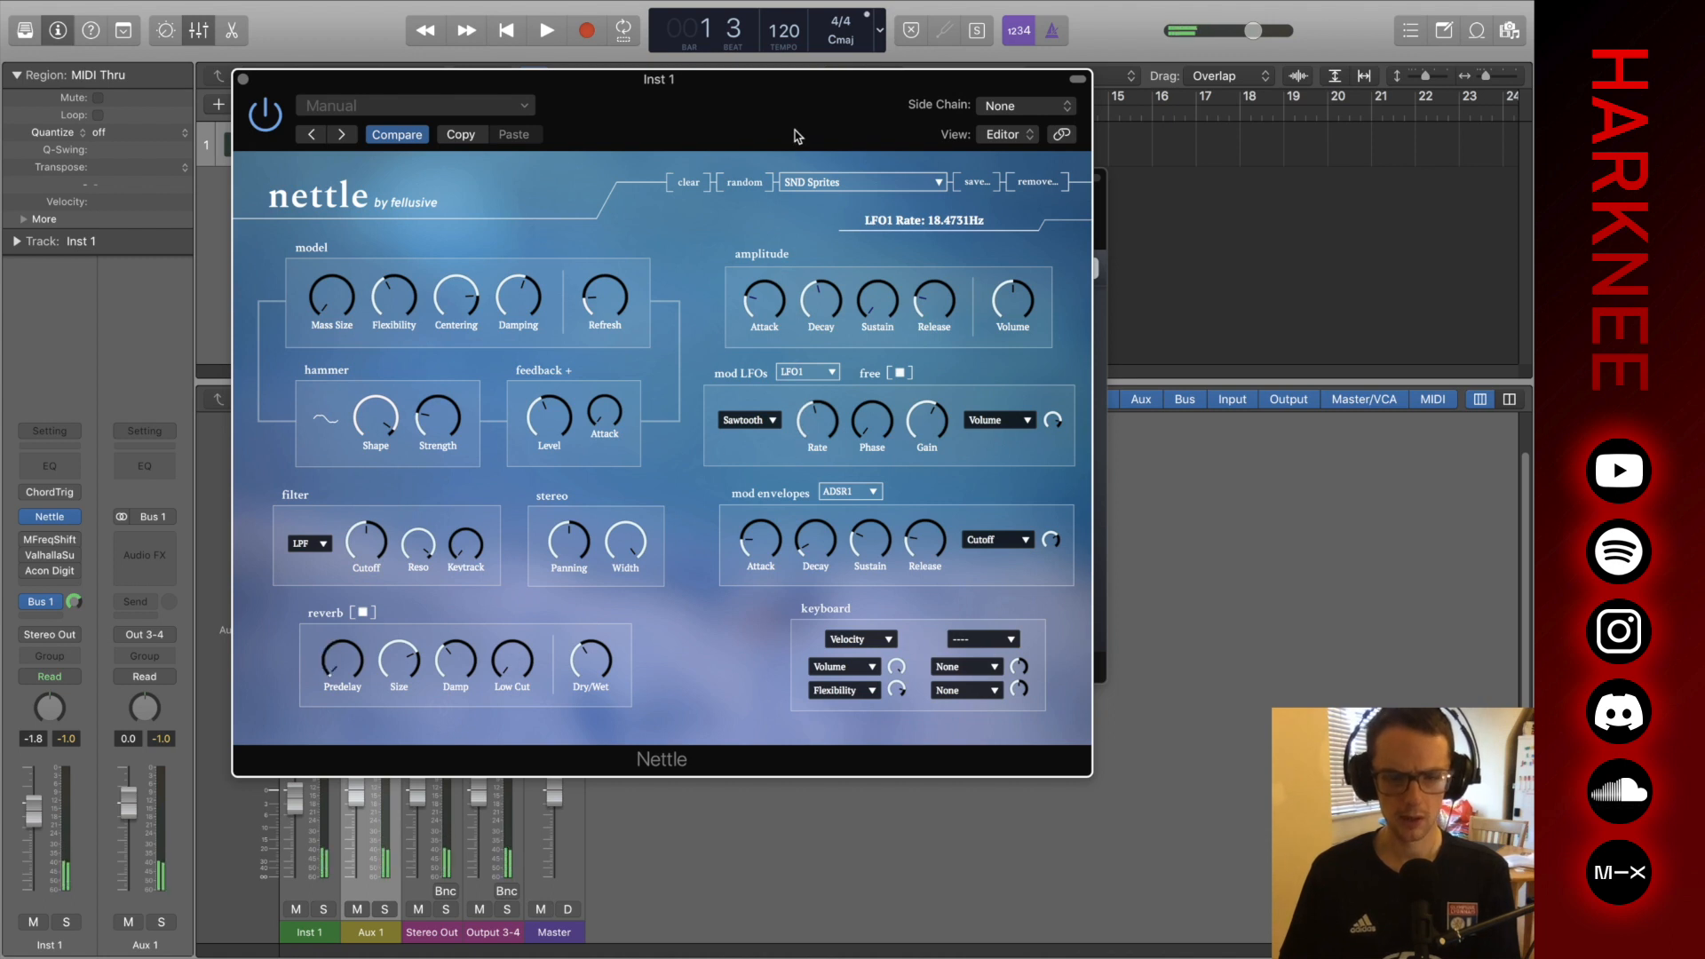
pyautogui.moveTo(21, 542)
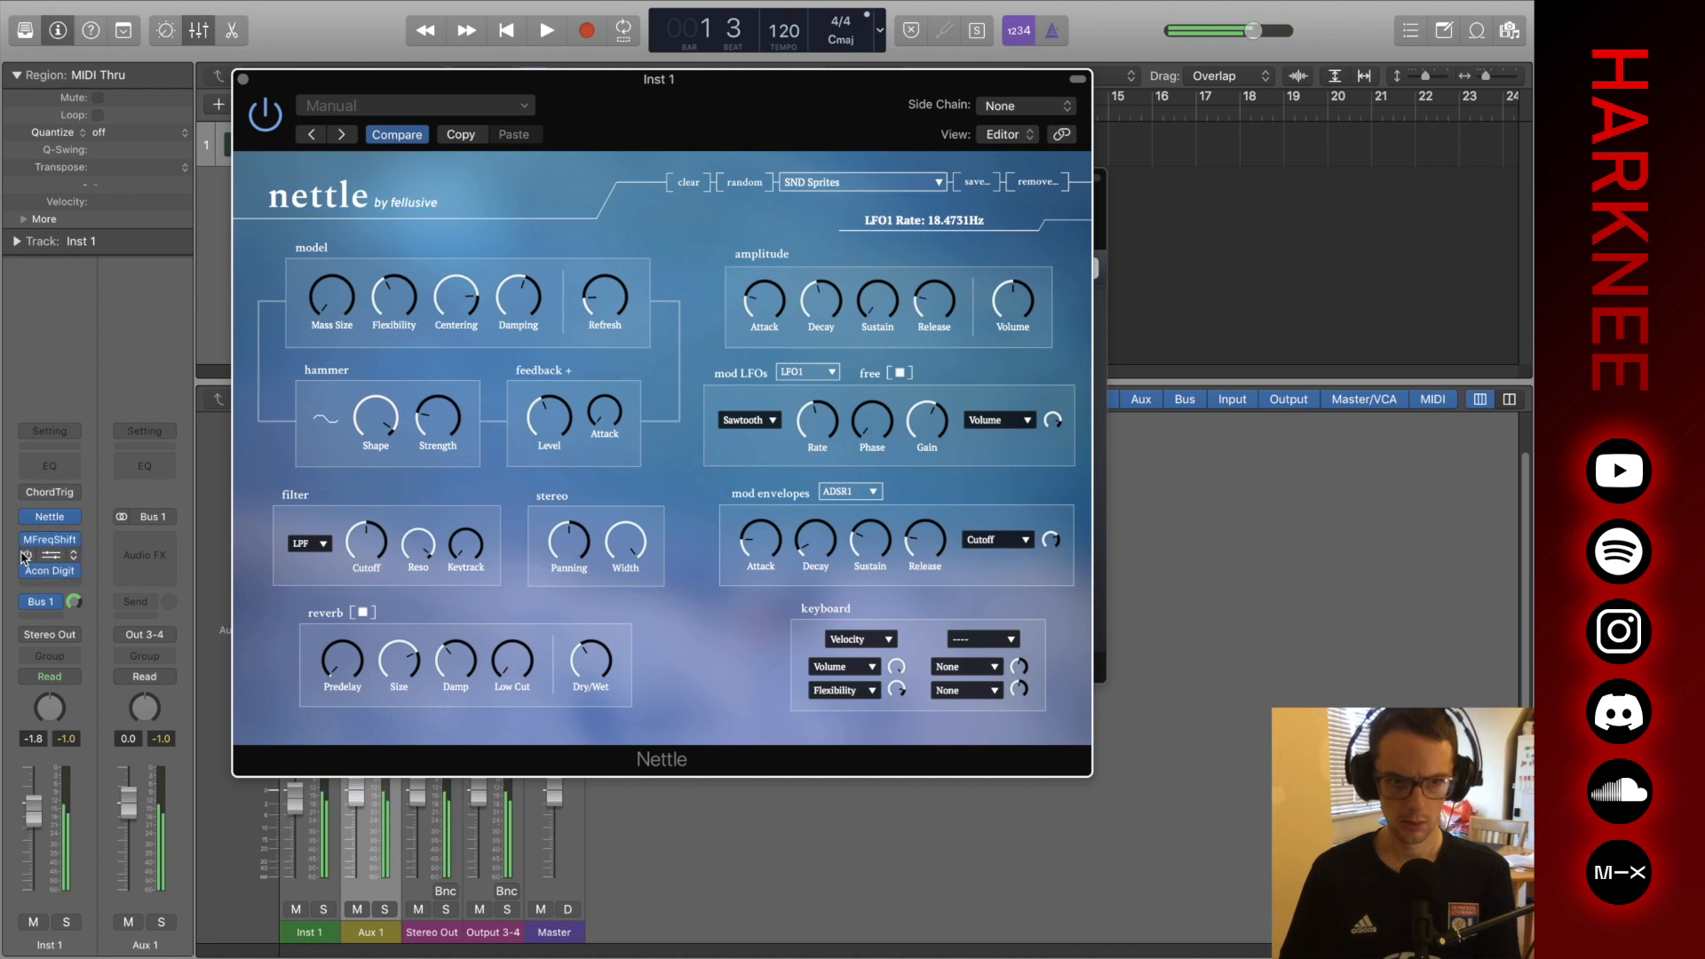
# Load Nettle's SND Vortex preset and raise the hammer Shape.
pyautogui.click(868, 183)
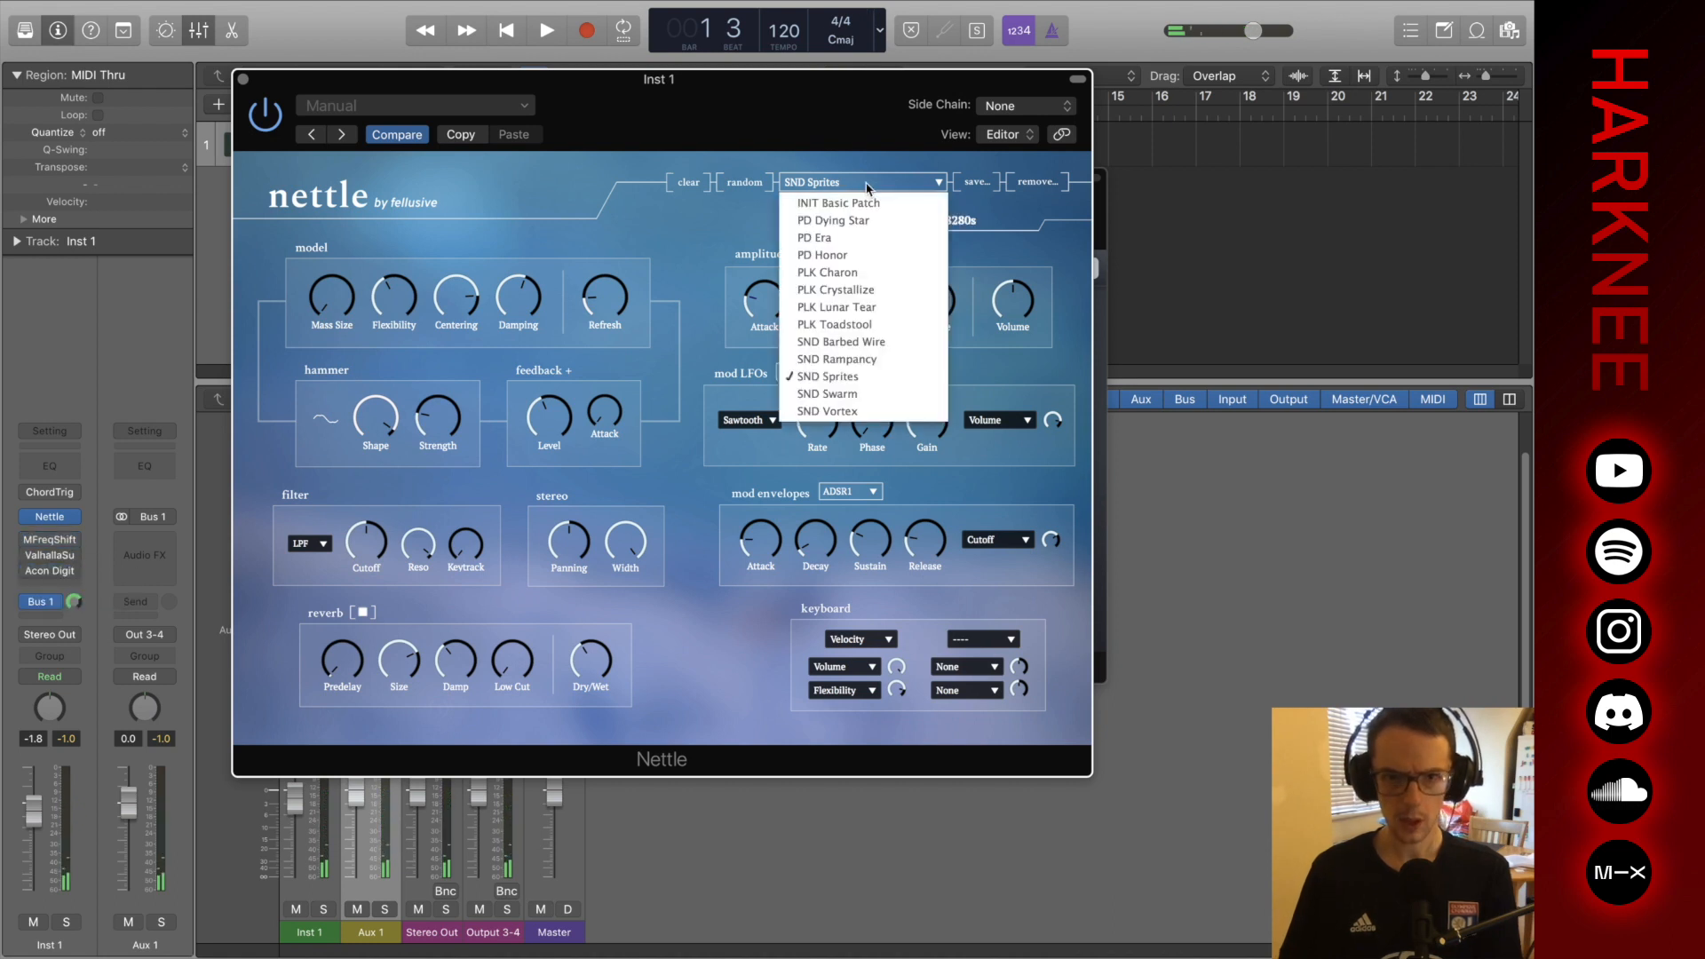
pyautogui.click(876, 413)
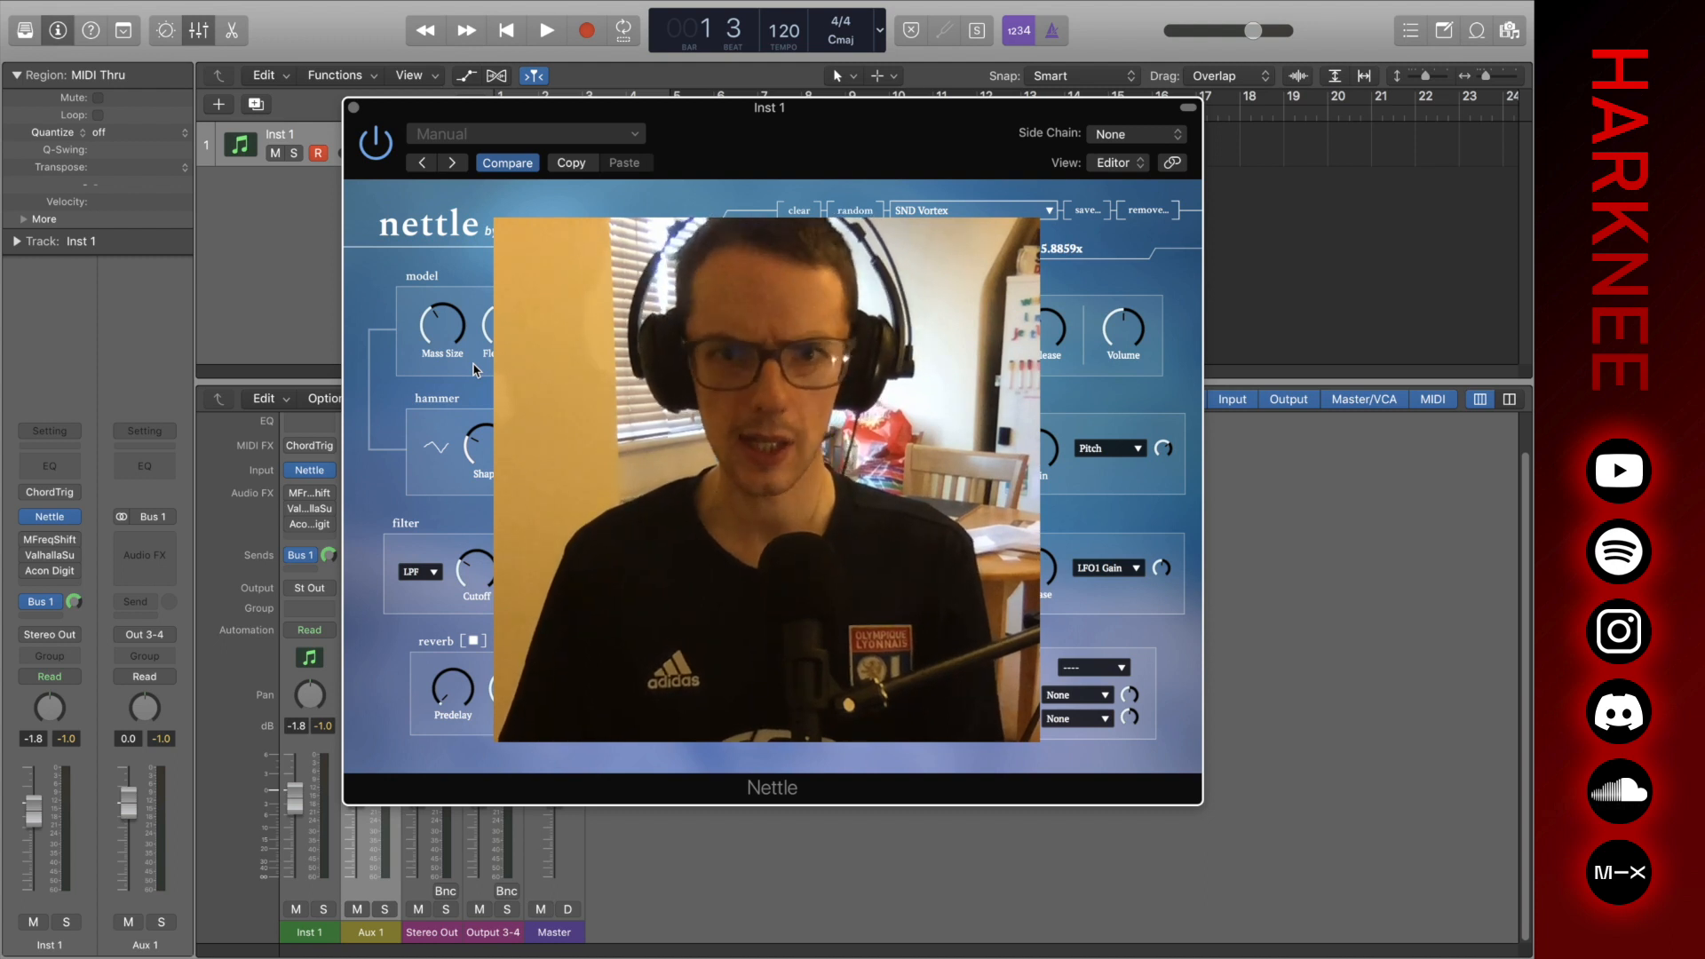
pyautogui.moveTo(484, 480); pyautogui.dragTo(484, 456)
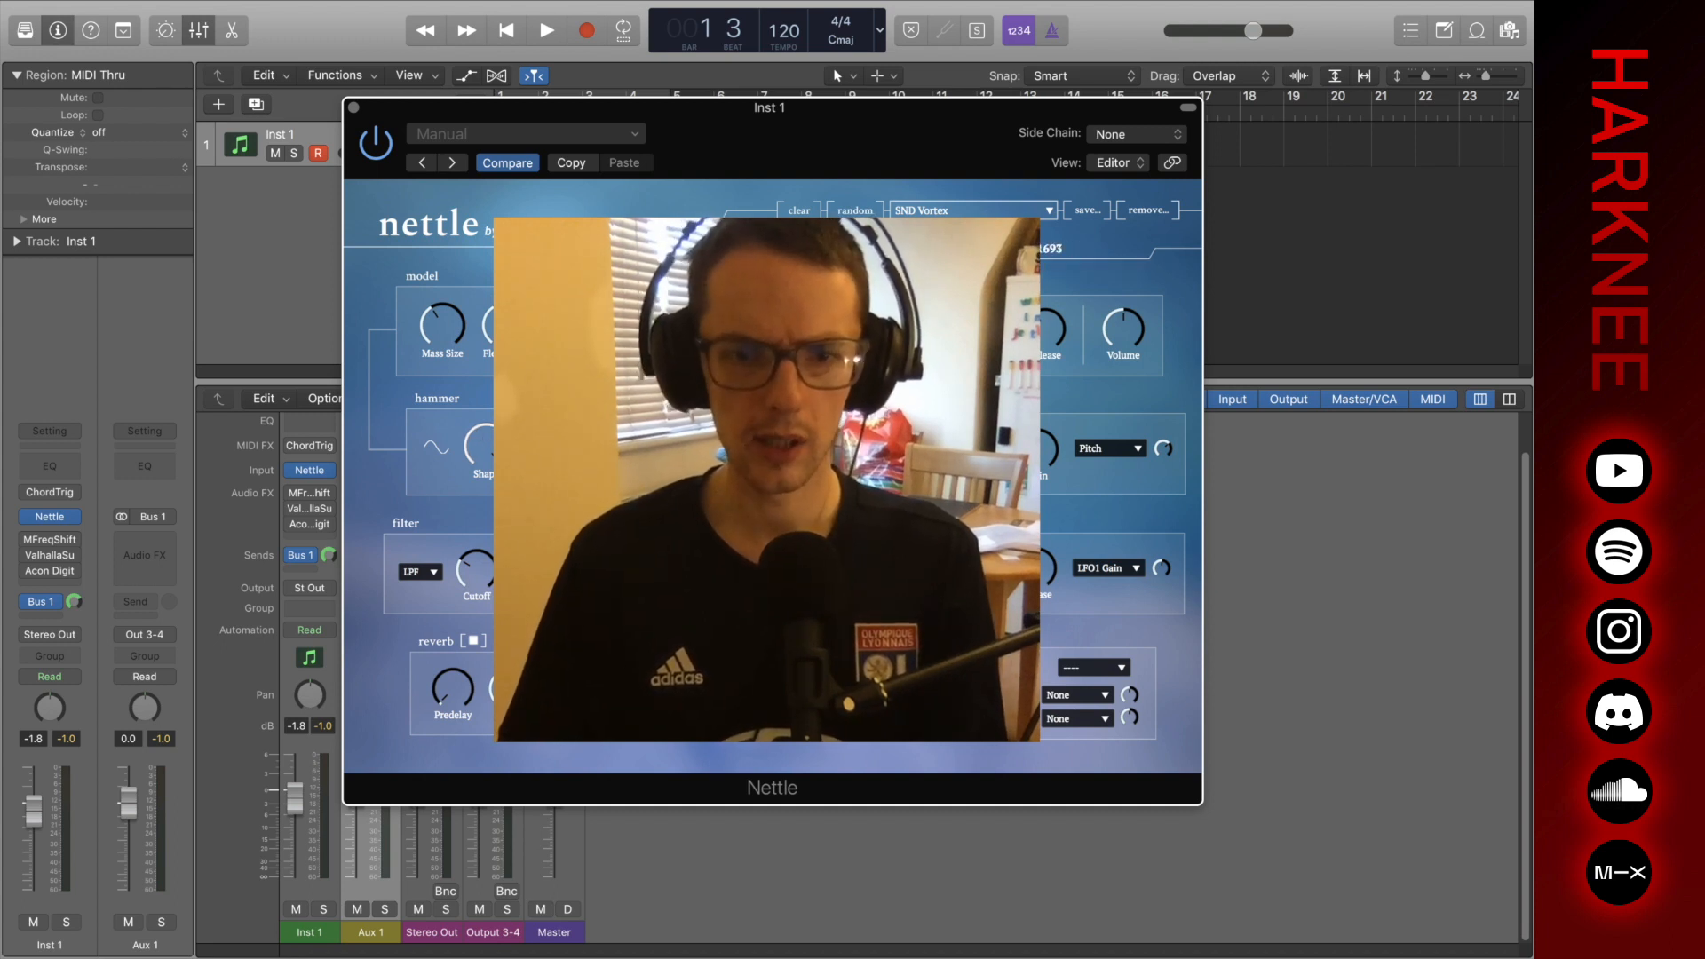
pyautogui.moveTo(55, 562)
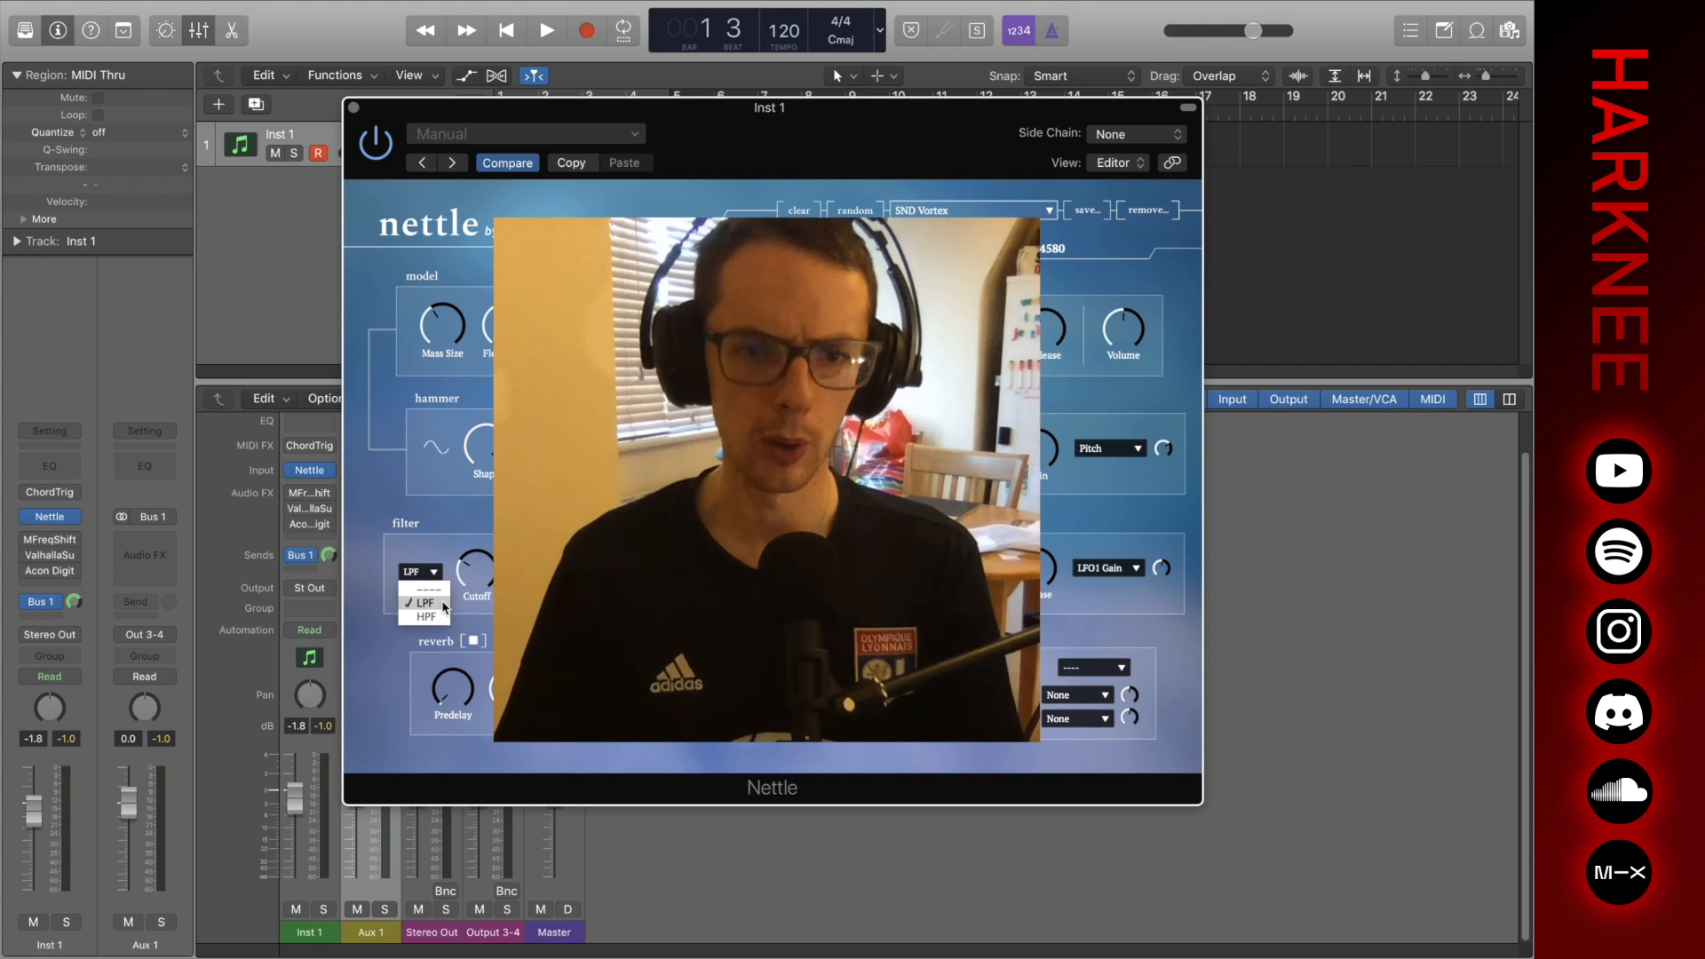
pyautogui.click(442, 603)
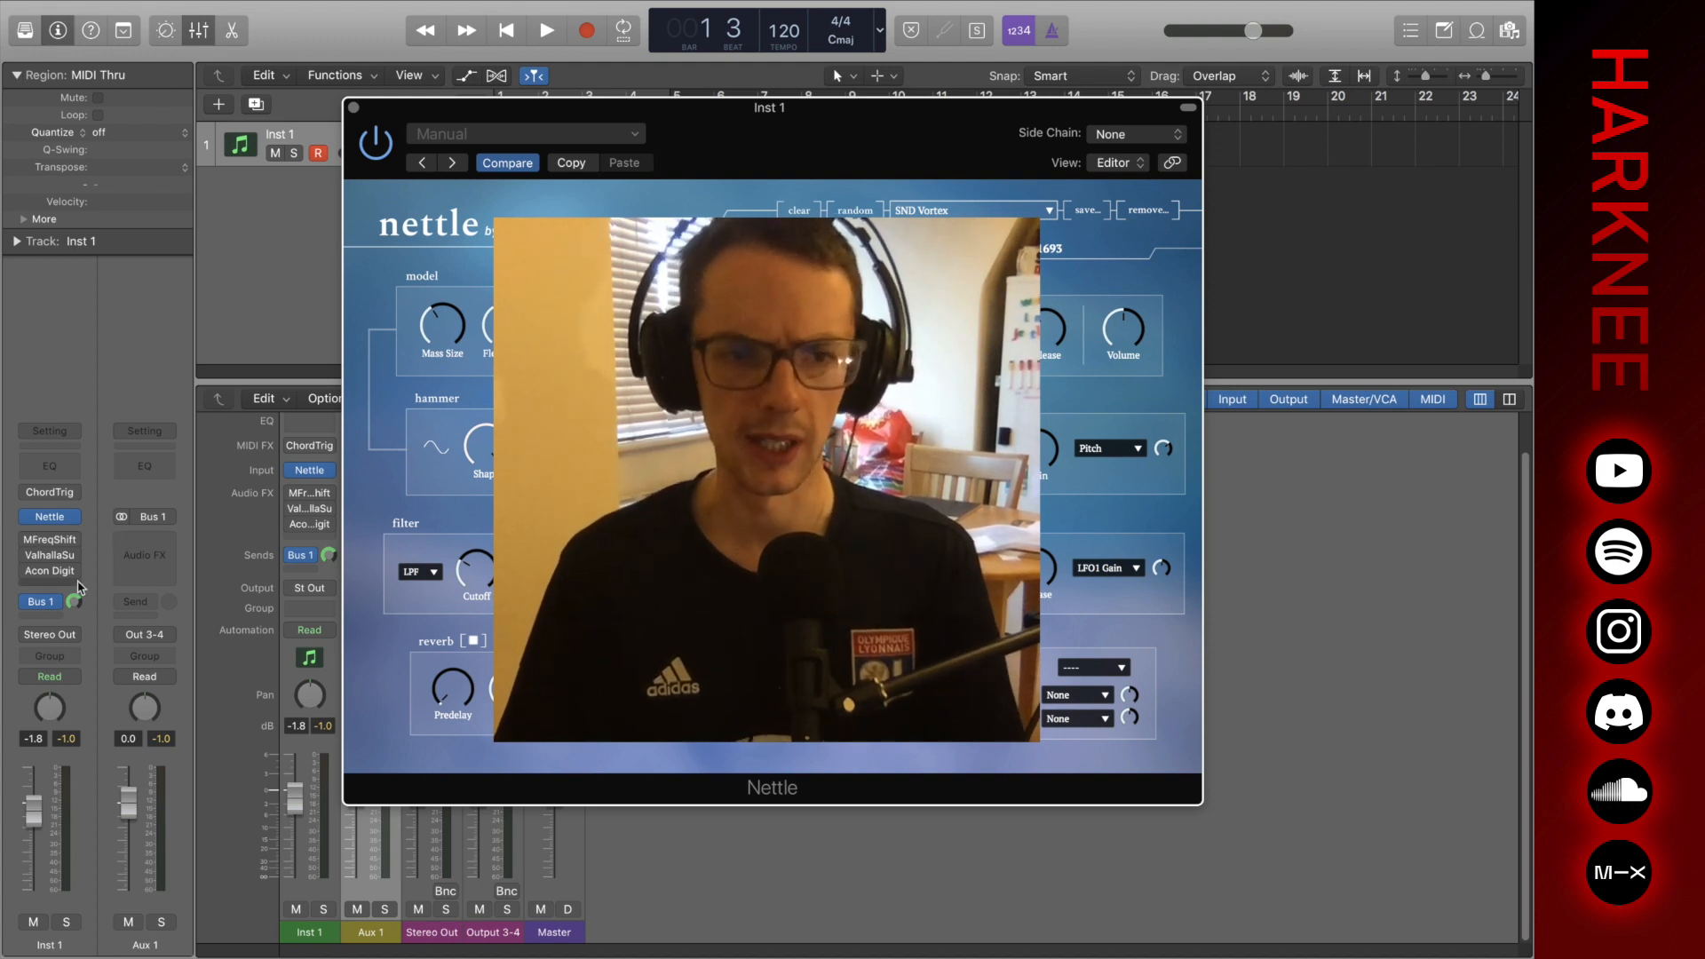
pyautogui.moveTo(50, 558)
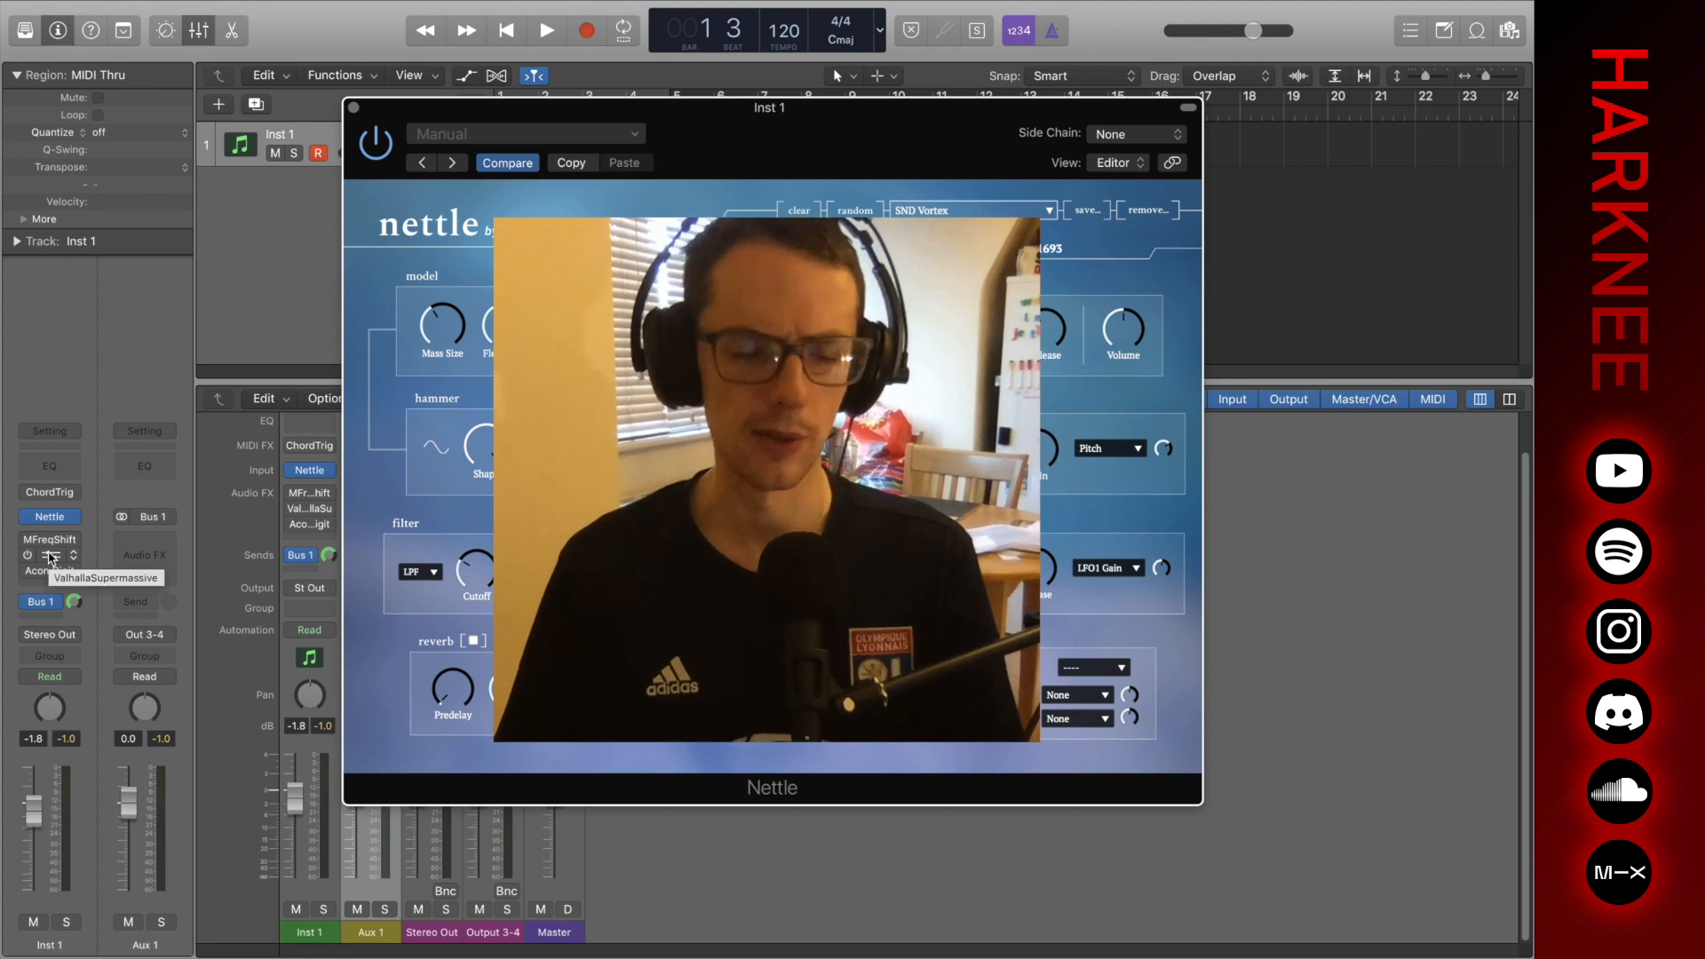